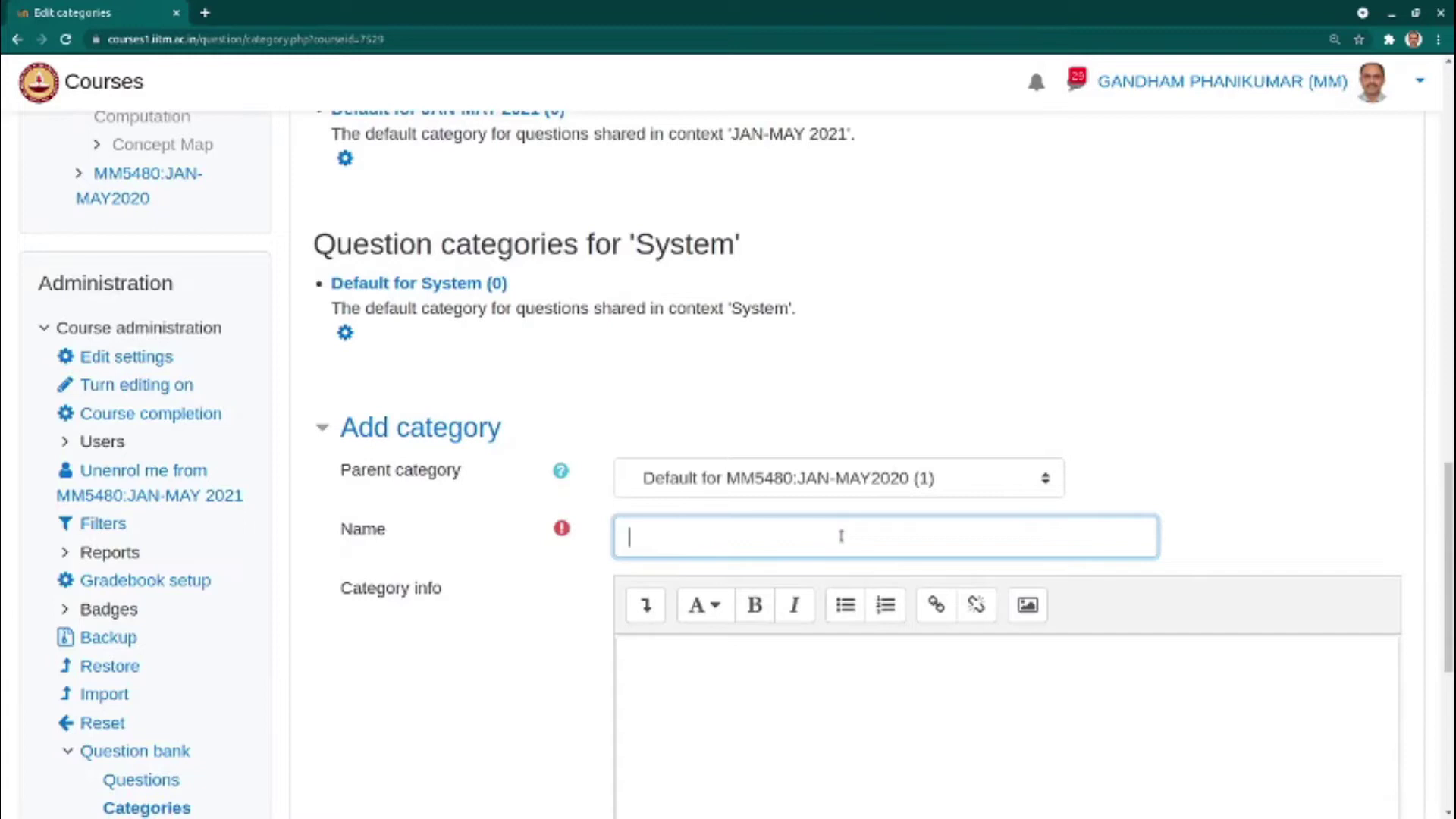
# Step: Add a question category named "Miscellaneous" under the course default, with the info "This category can be deleted safely."
pyautogui.write('Miscellaneous')
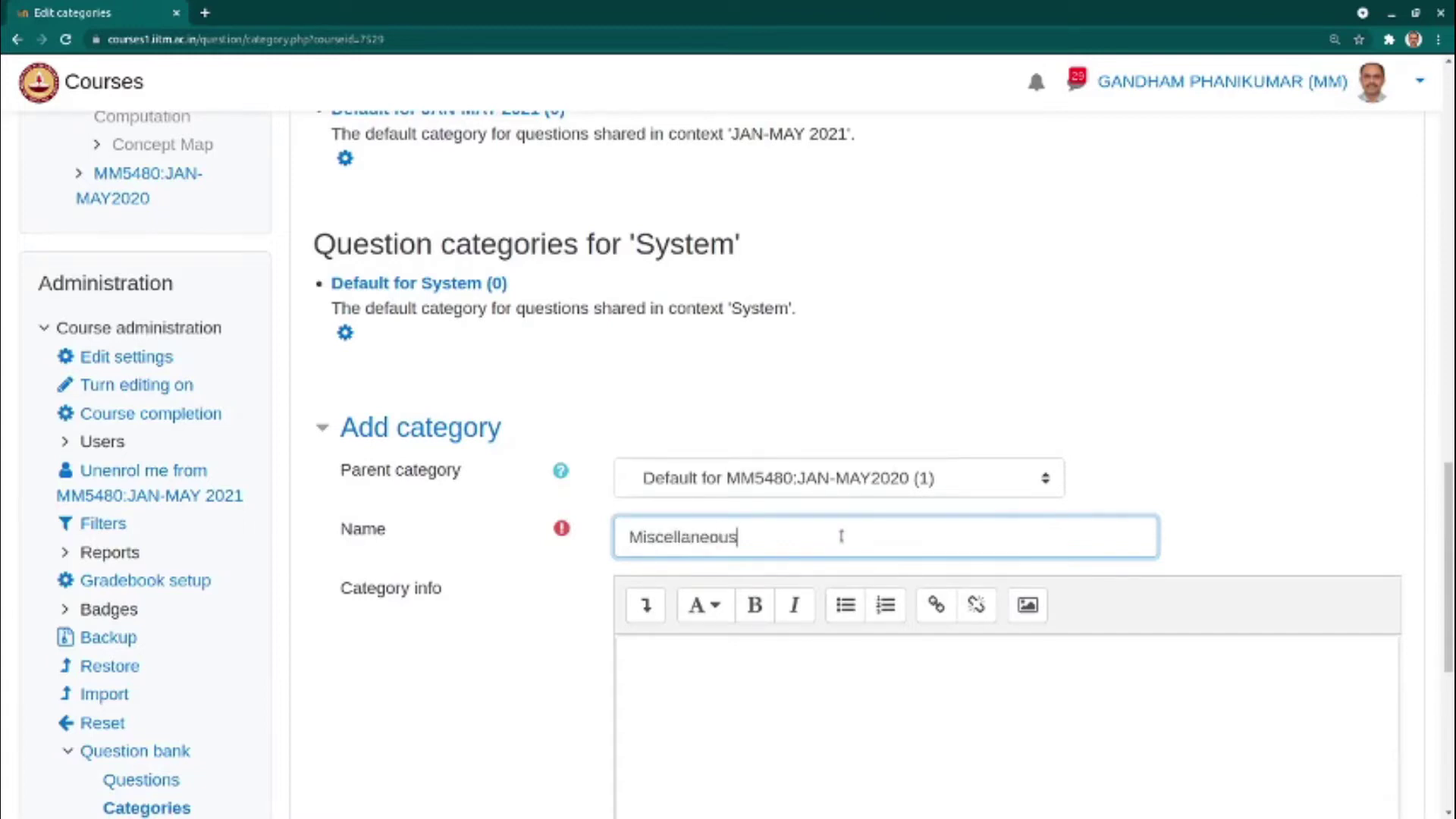
pyautogui.click(812, 683)
pyautogui.scroll(-3, 506, 660)
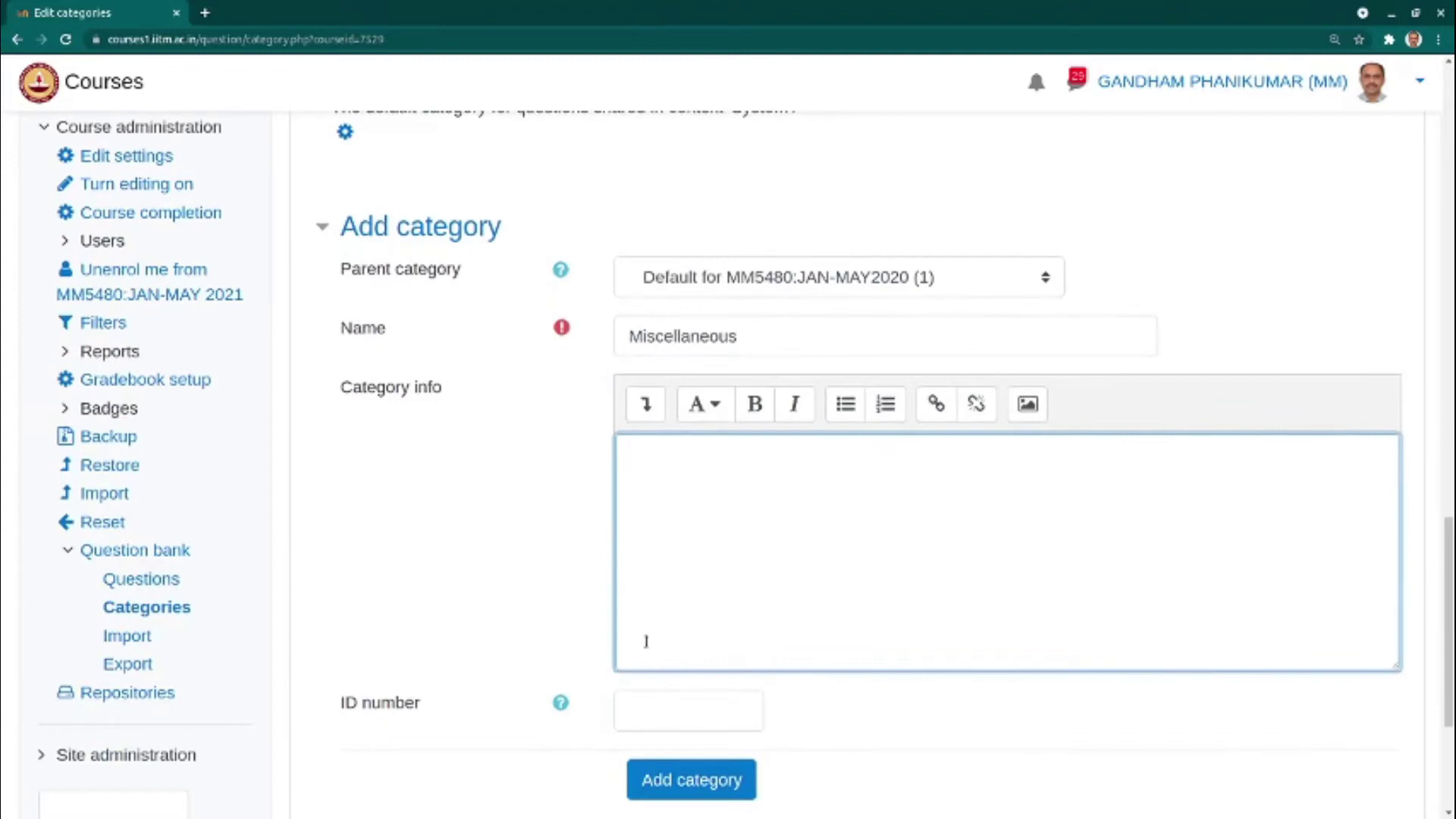
pyautogui.write('This category can be deleted safely.')
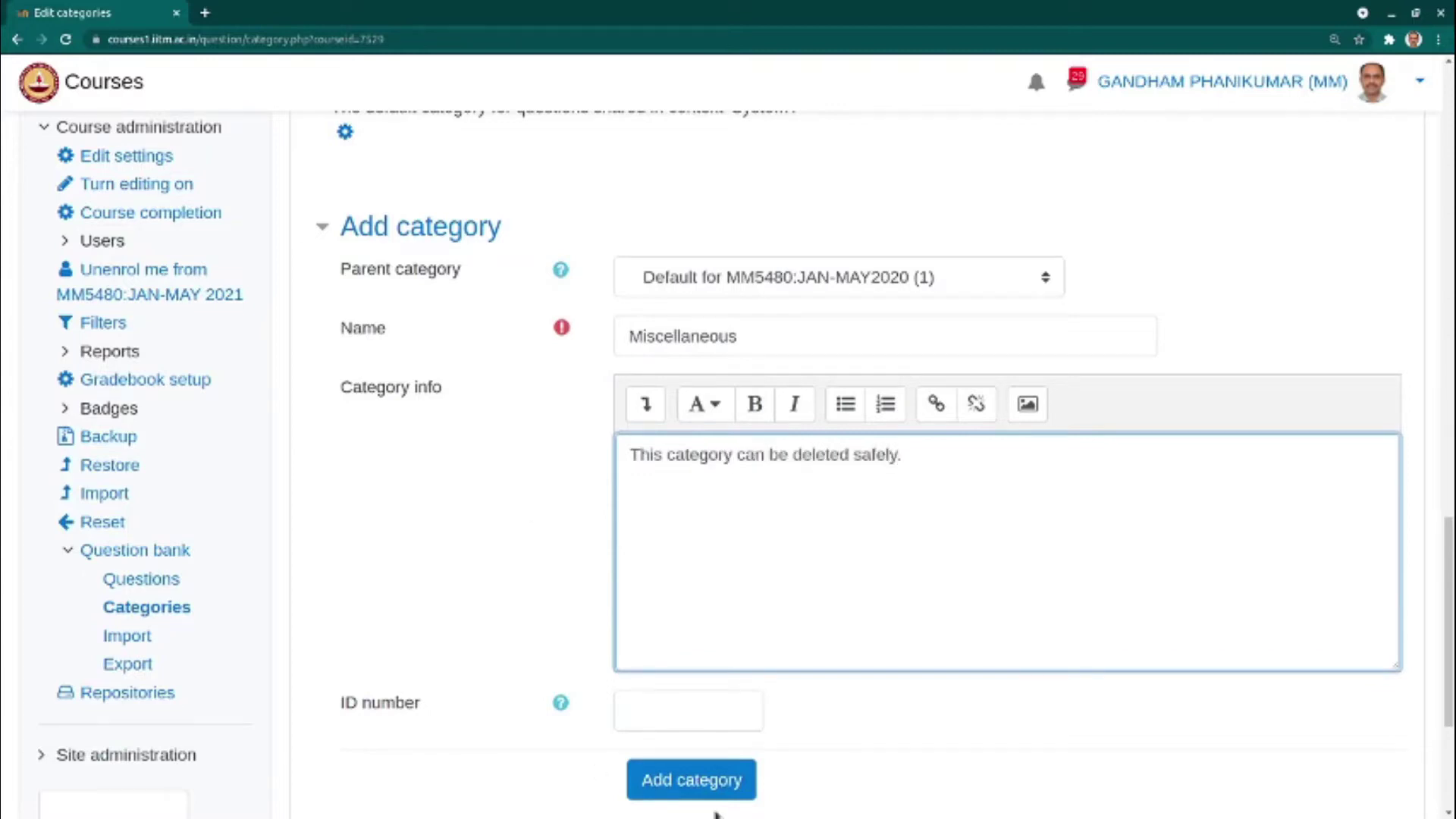
pyautogui.click(645, 788)
# Step: Display the Miscellaneous category's questions in the question bank
pyautogui.scroll(-2, 842, 557)
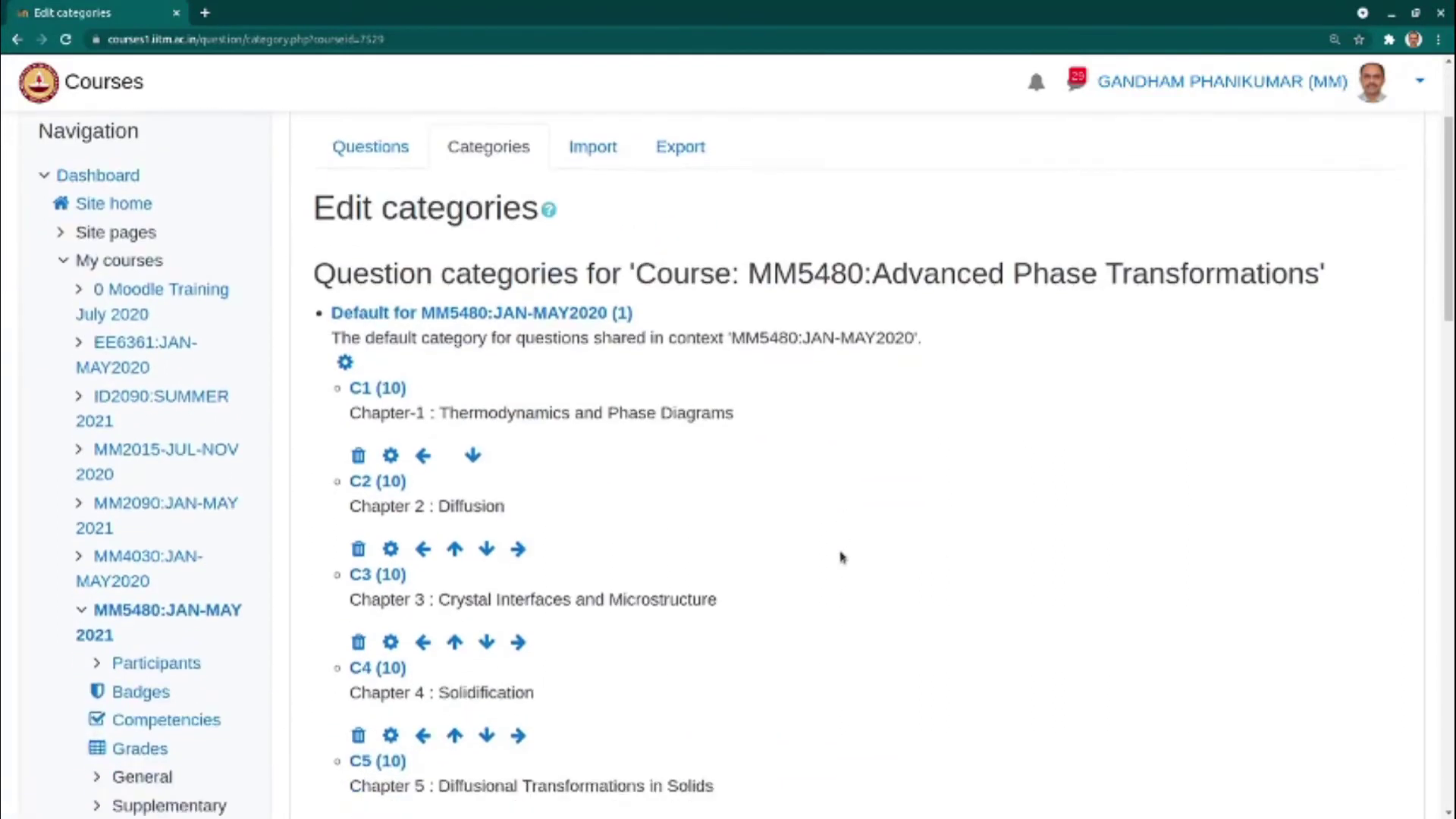
pyautogui.scroll(-7, 842, 557)
pyautogui.scroll(10, 842, 558)
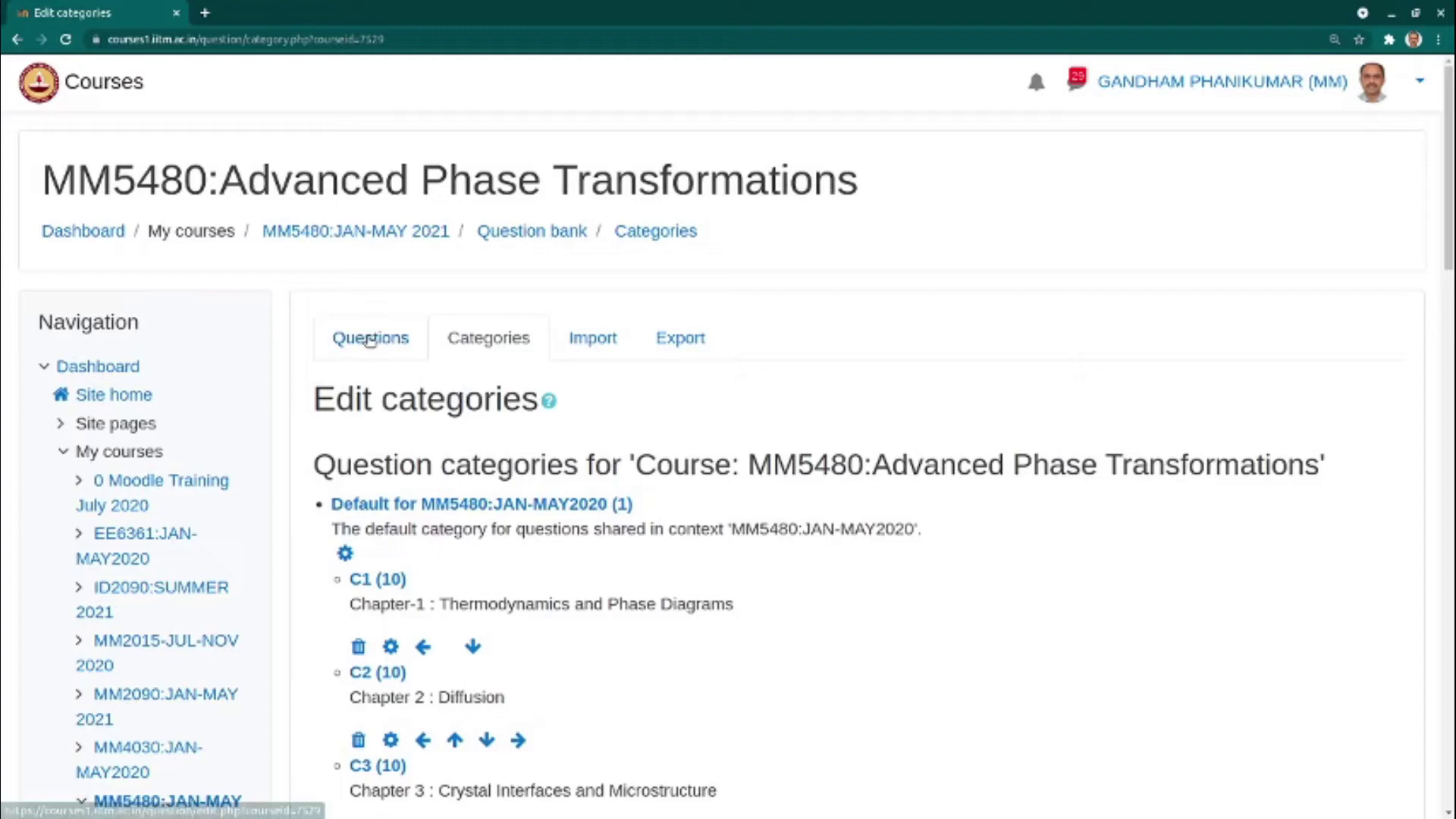
pyautogui.click(370, 340)
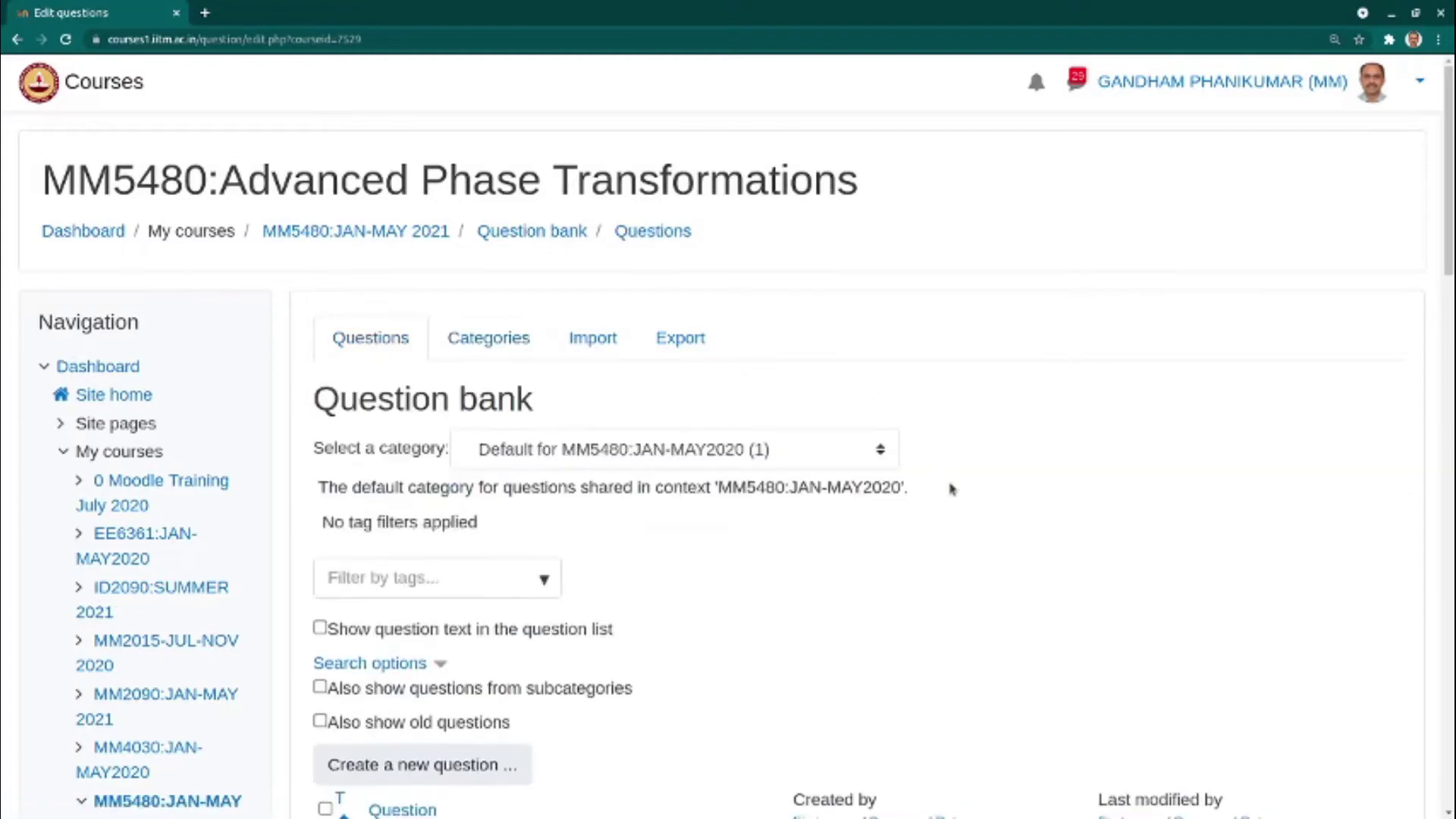
pyautogui.scroll(-4, 952, 489)
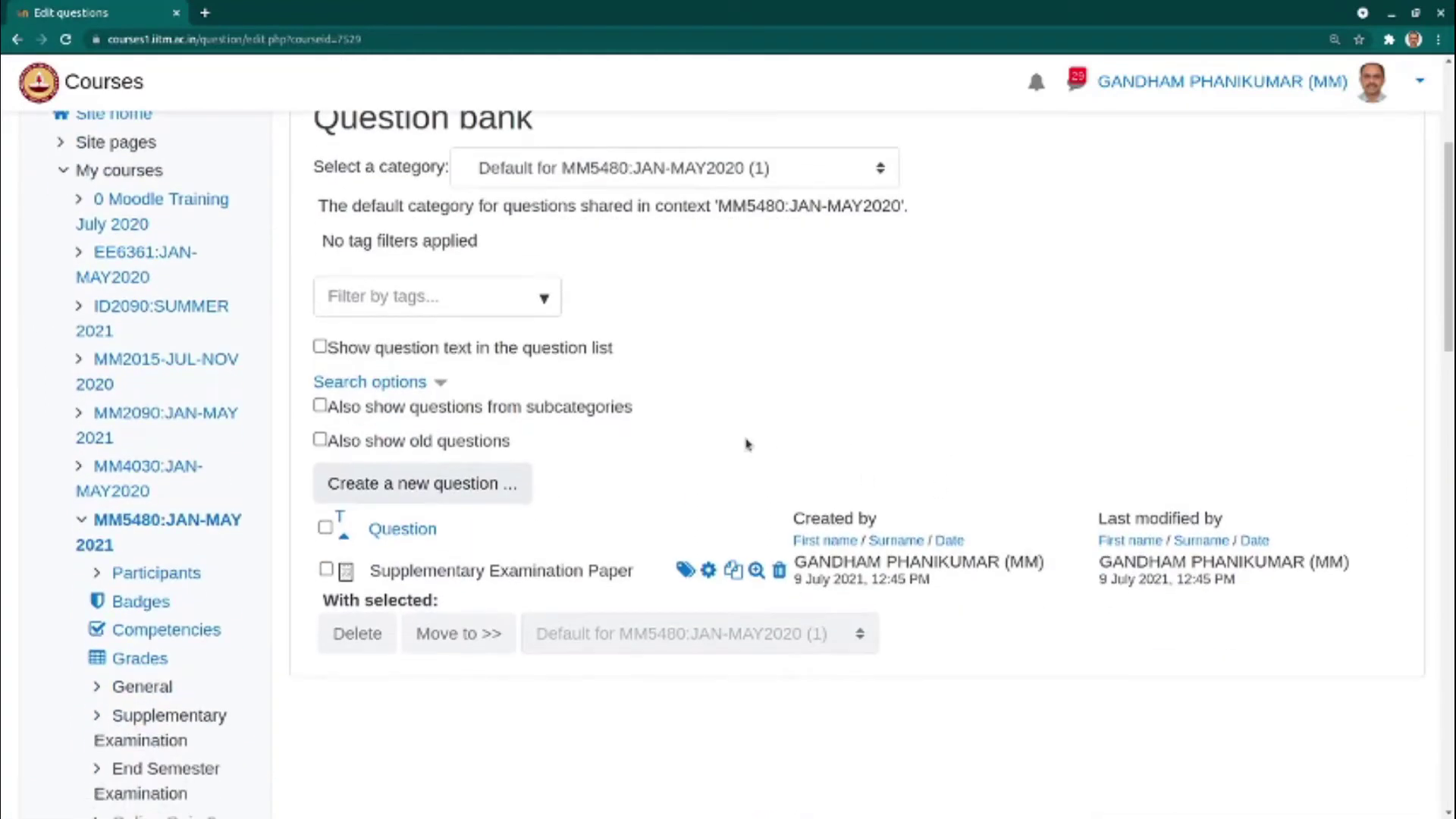
pyautogui.scroll(2, 747, 443)
pyautogui.click(625, 330)
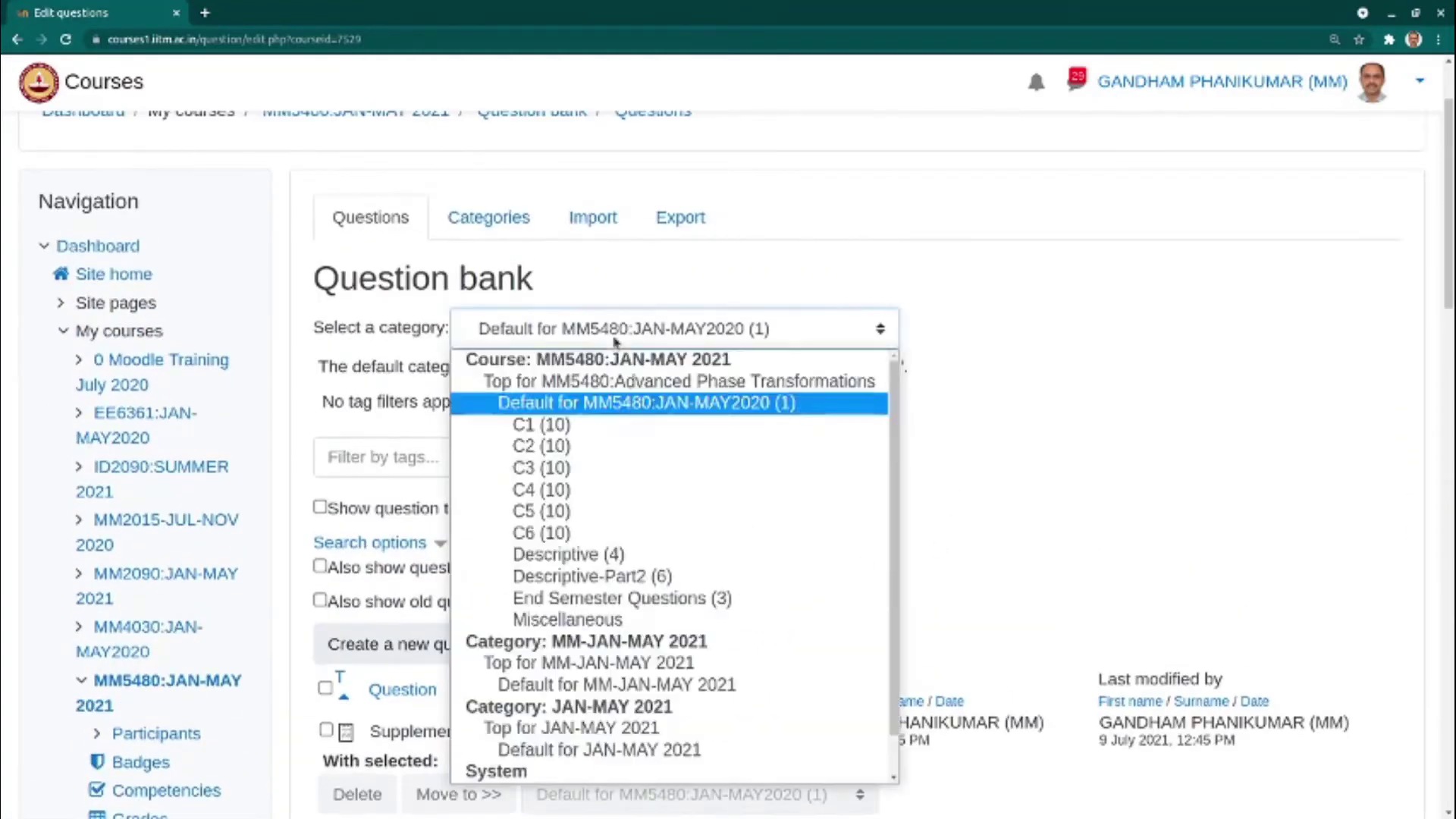
pyautogui.click(588, 624)
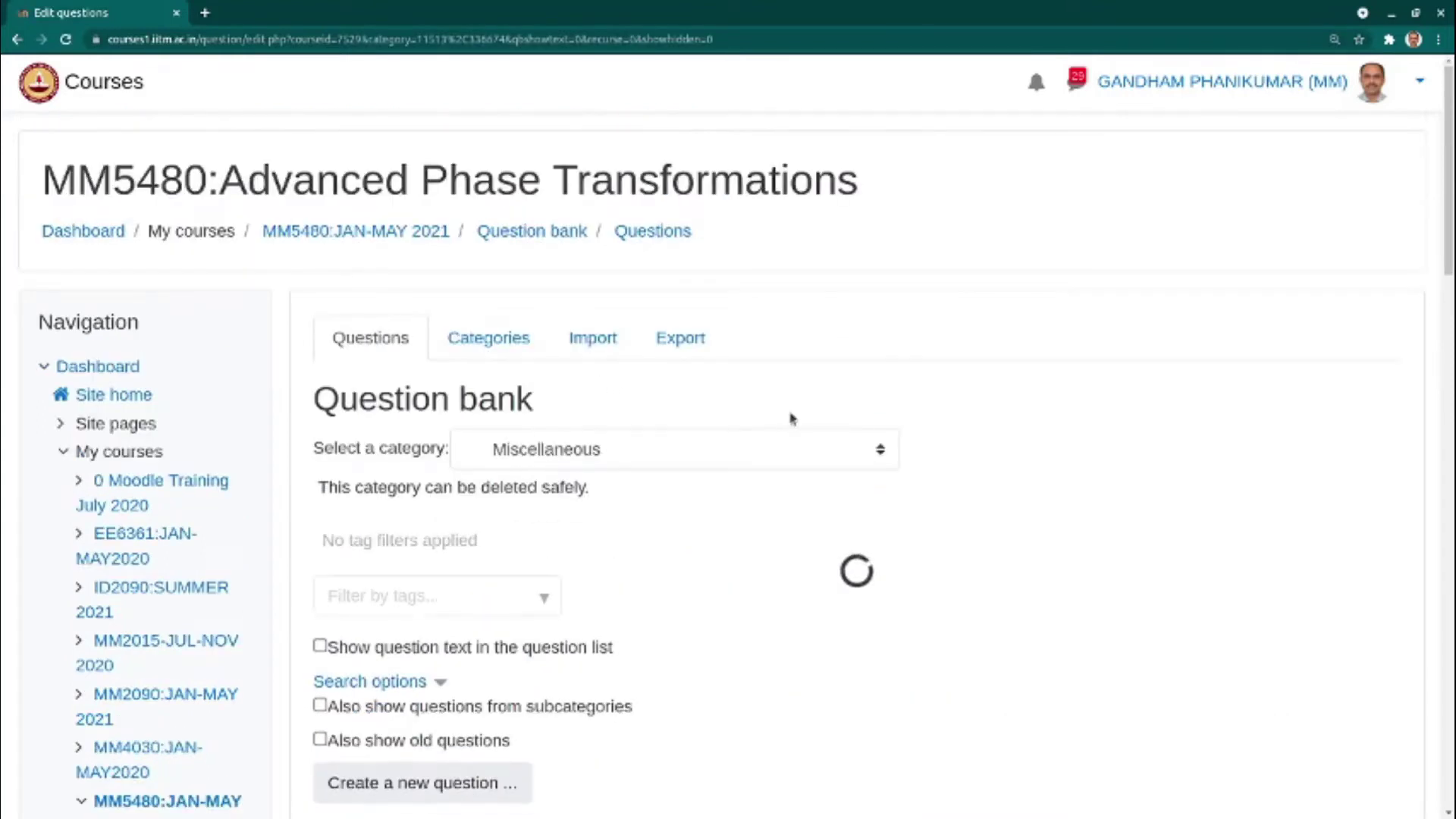
pyautogui.scroll(-4, 1075, 513)
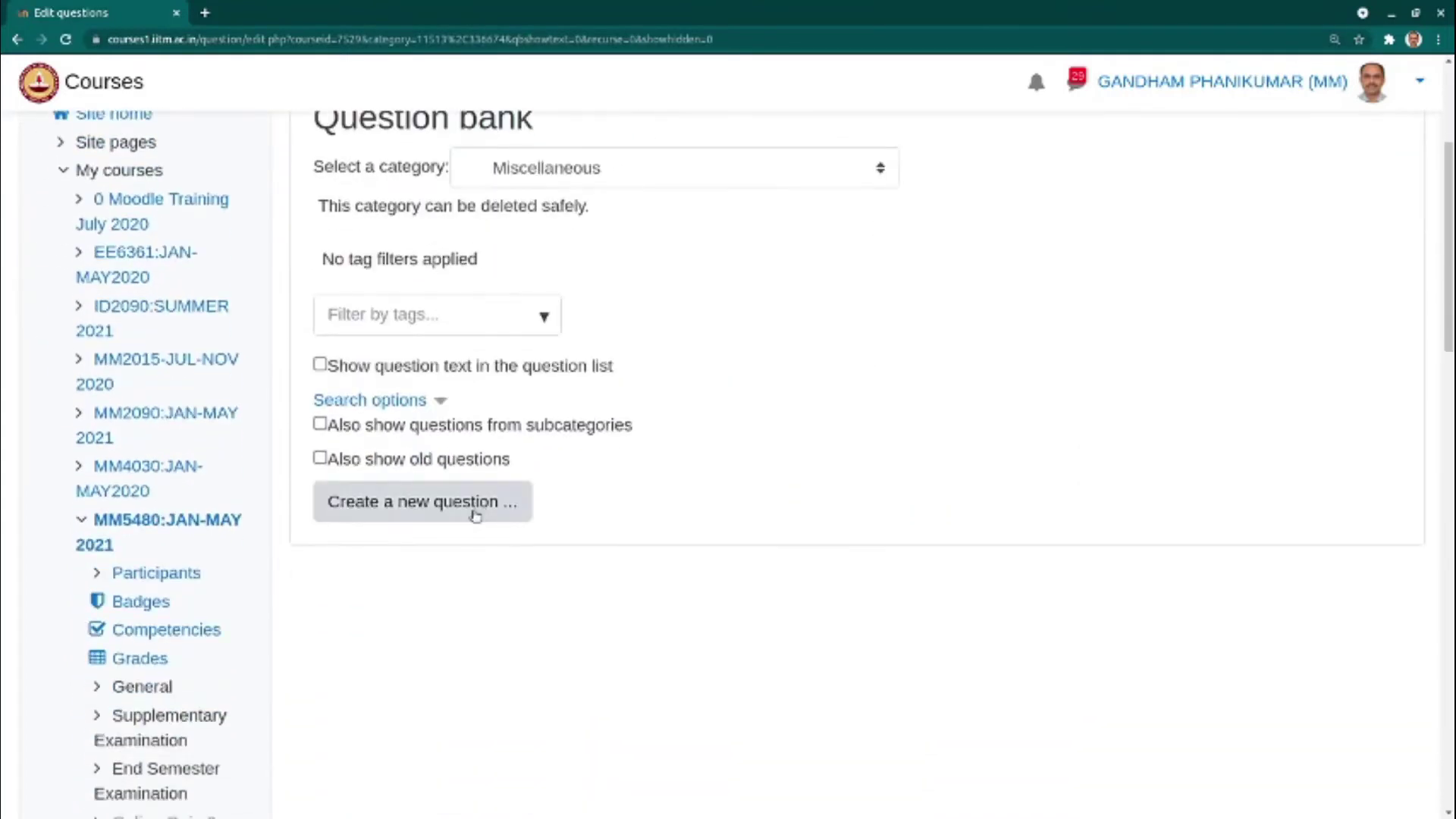
# Step: Start a new question of the Matching type in the Miscellaneous category
pyautogui.click(476, 516)
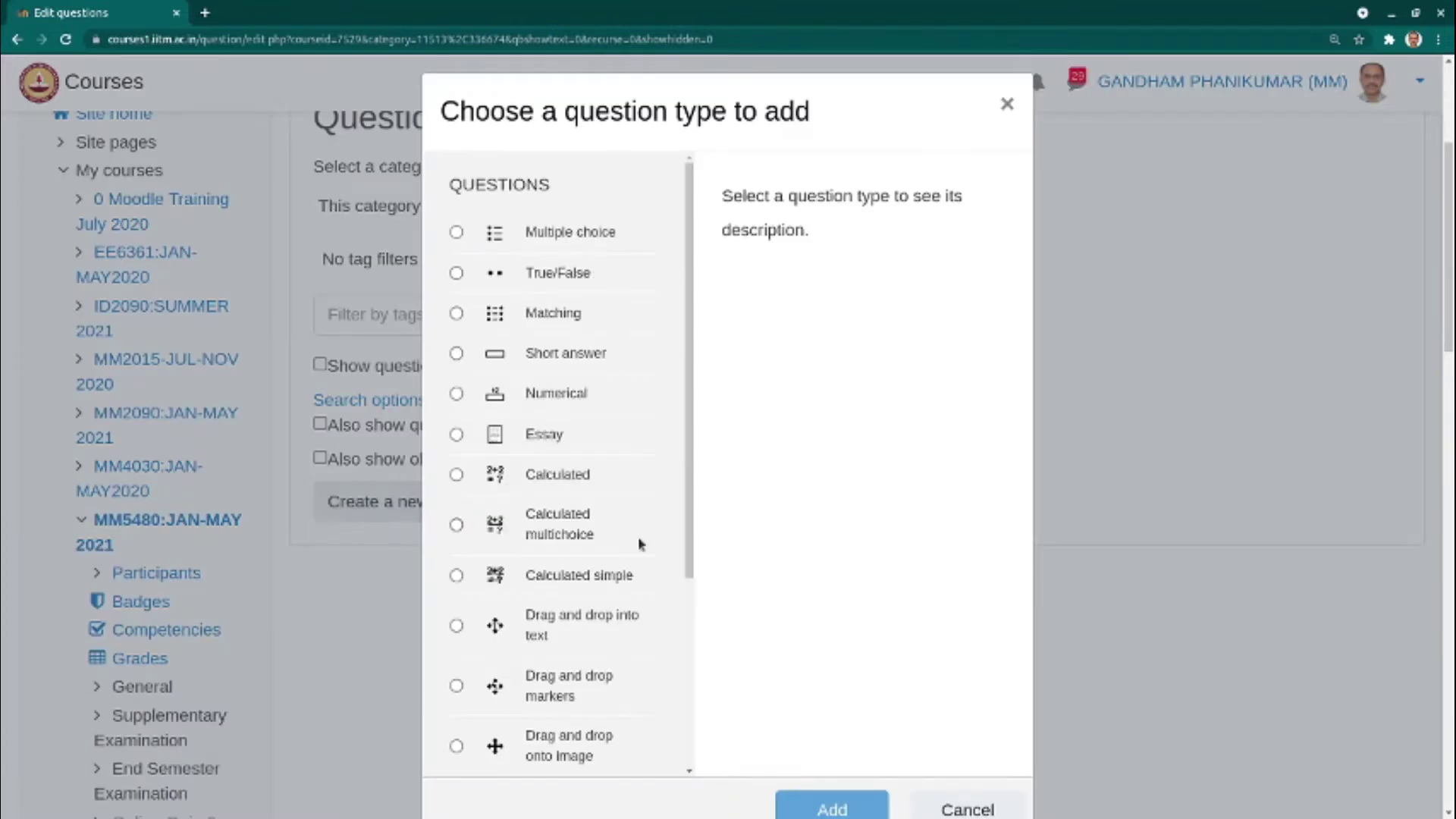
pyautogui.scroll(-1, 640, 543)
pyautogui.scroll(-6, 639, 543)
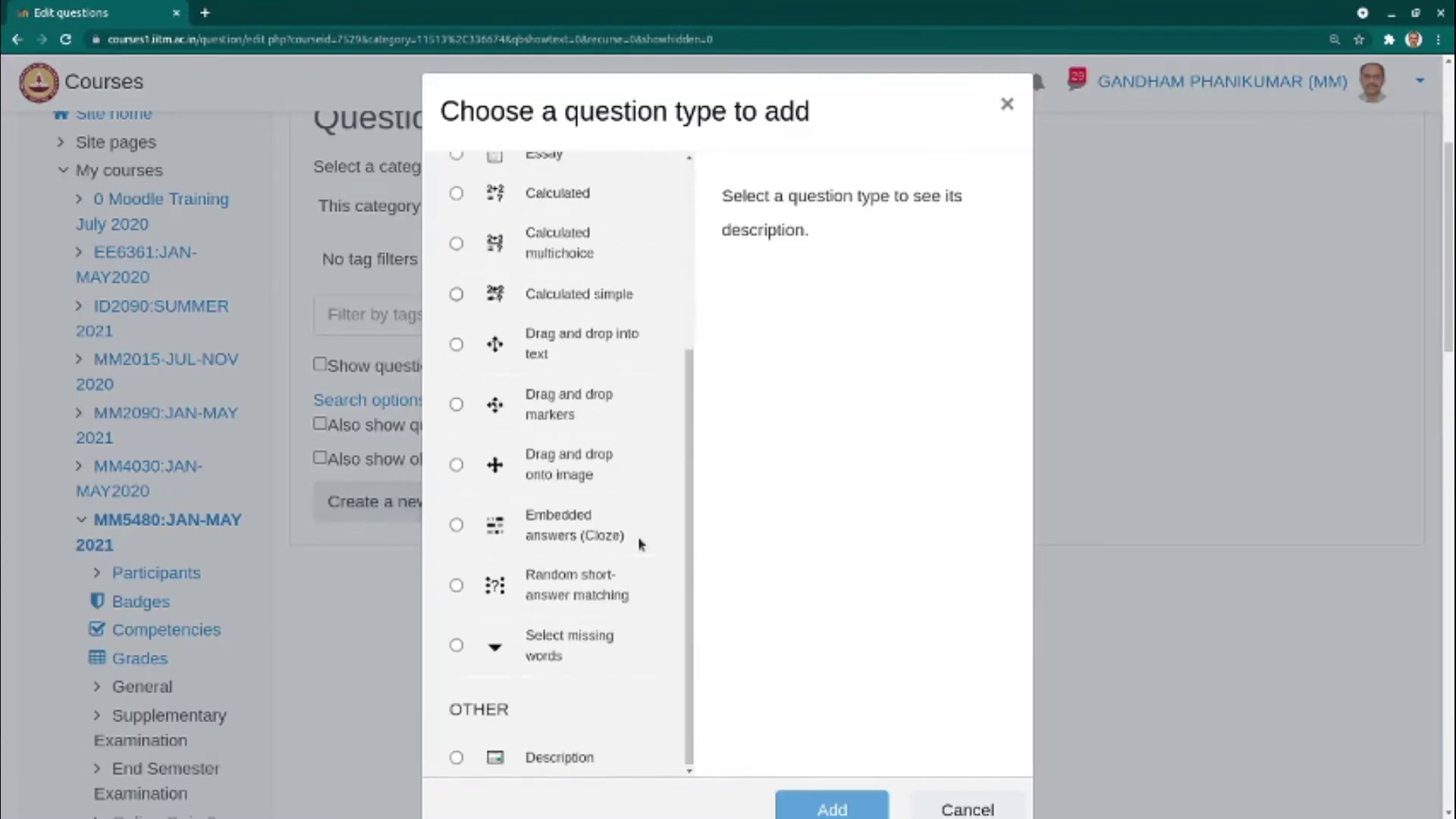
pyautogui.scroll(7, 640, 543)
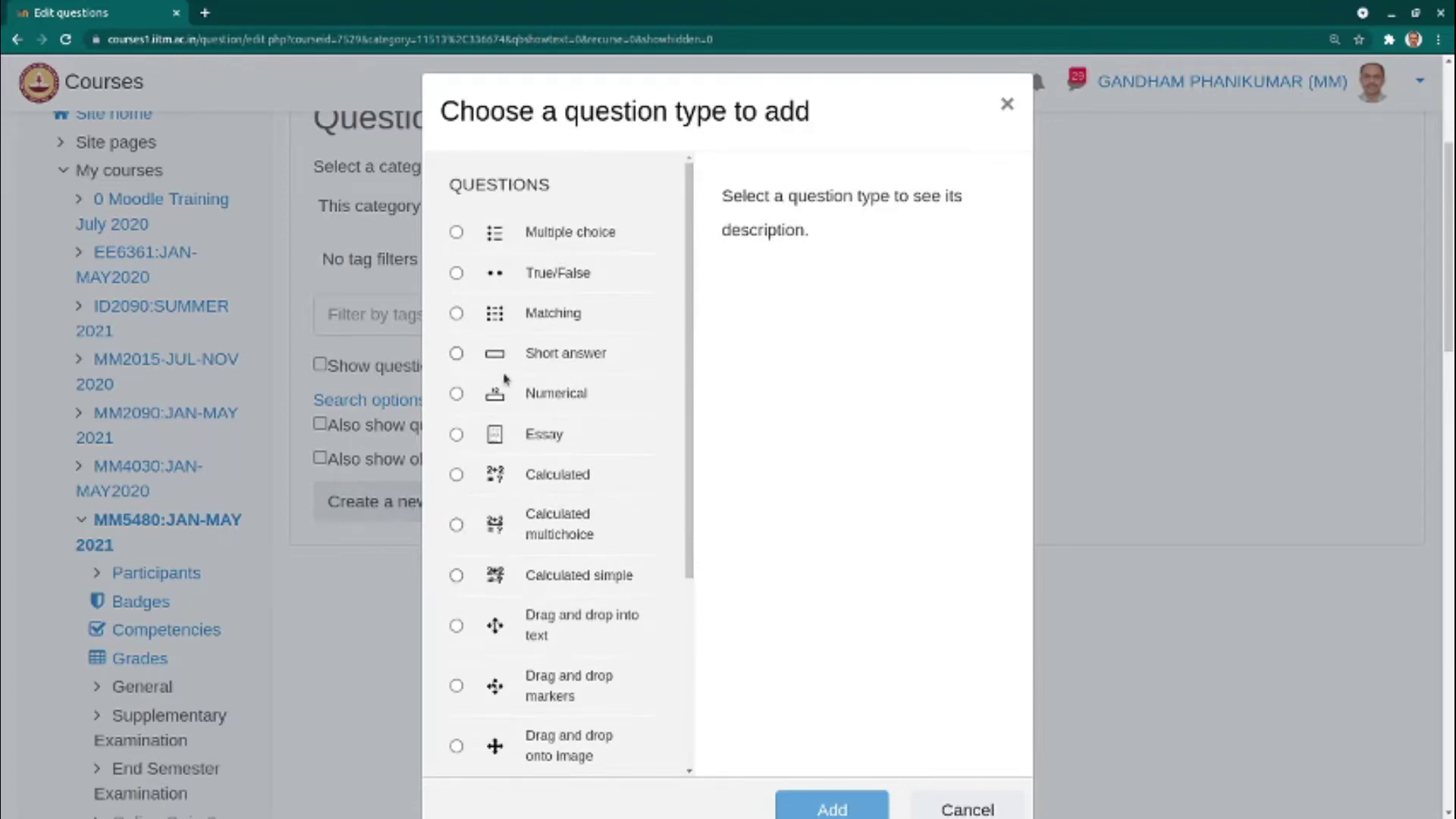
pyautogui.click(458, 316)
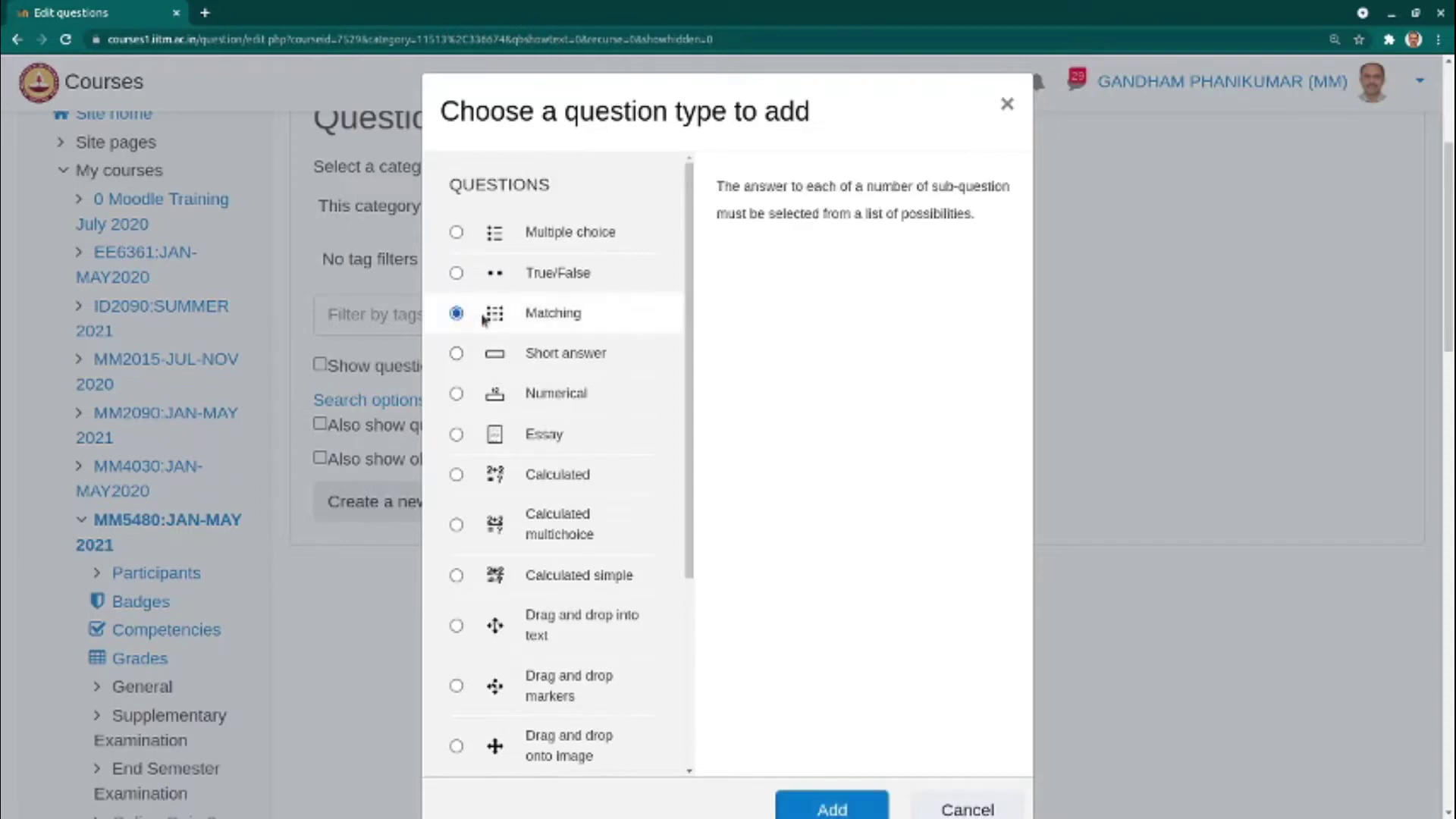
pyautogui.click(815, 810)
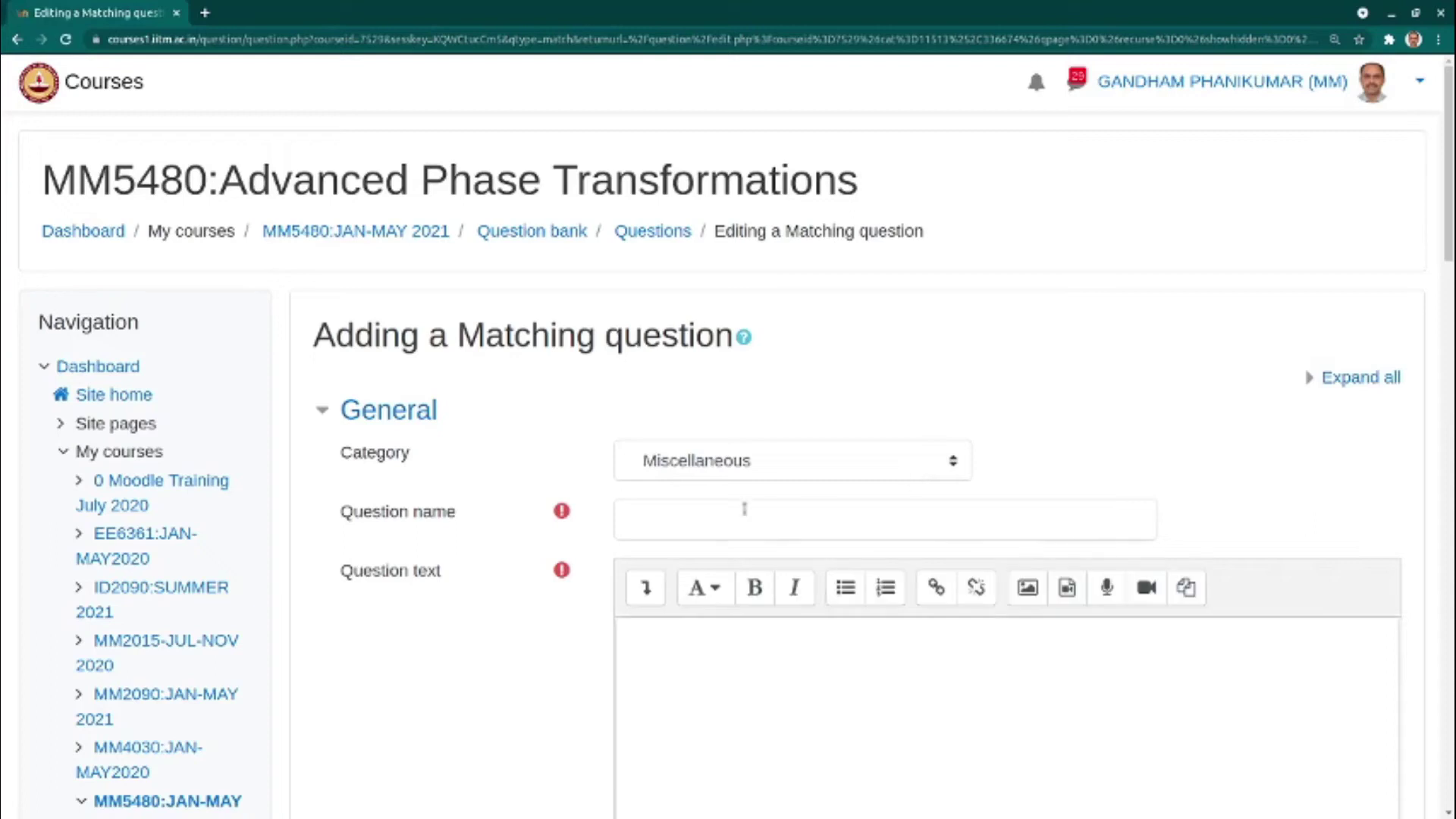
# Step: Name the matching question "Q1-Match-Free-Commercial-Software"
pyautogui.click(732, 520)
pyautogui.scroll(-2, 1267, 438)
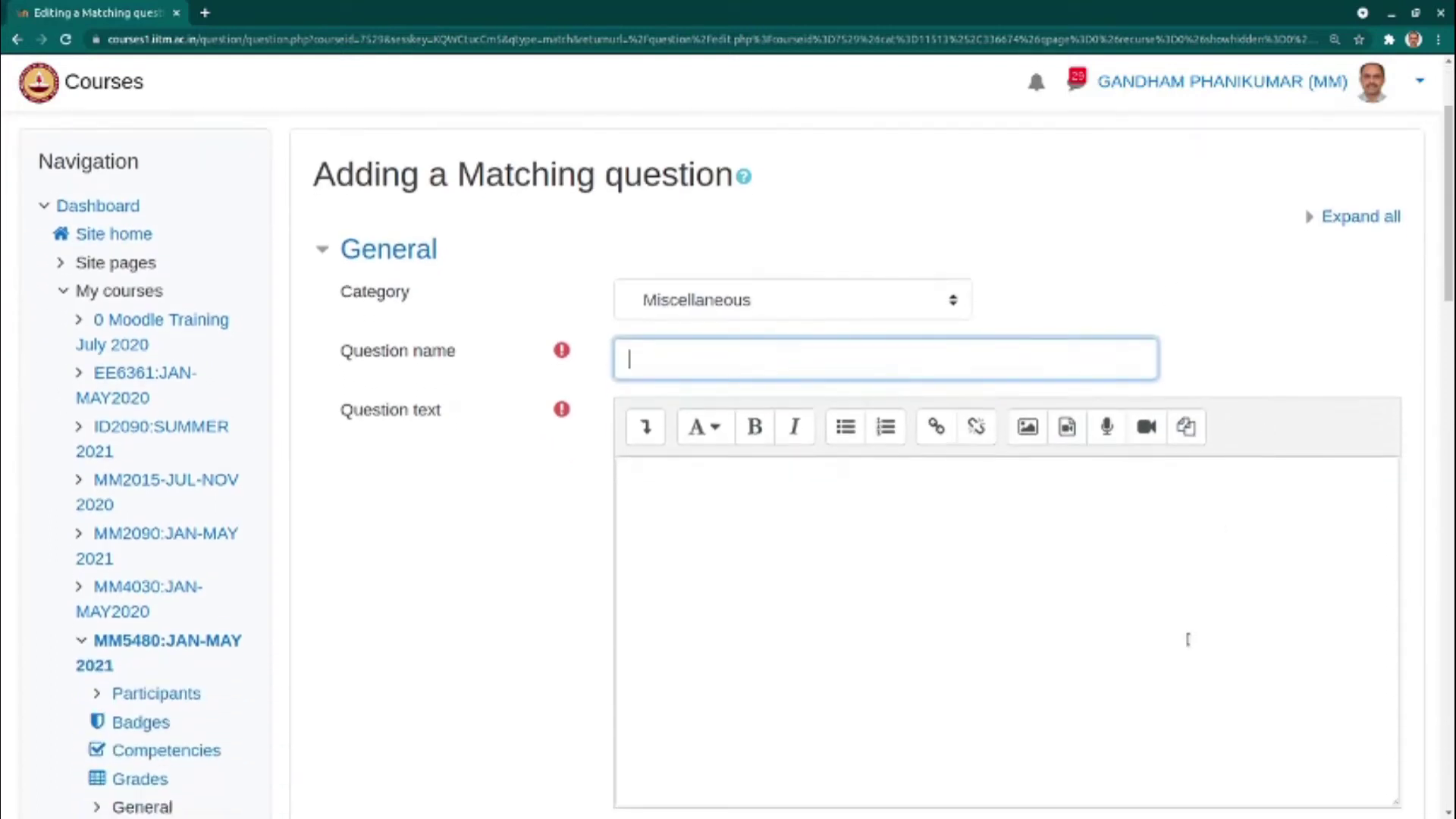
pyautogui.write('Q1-Match-Free-')
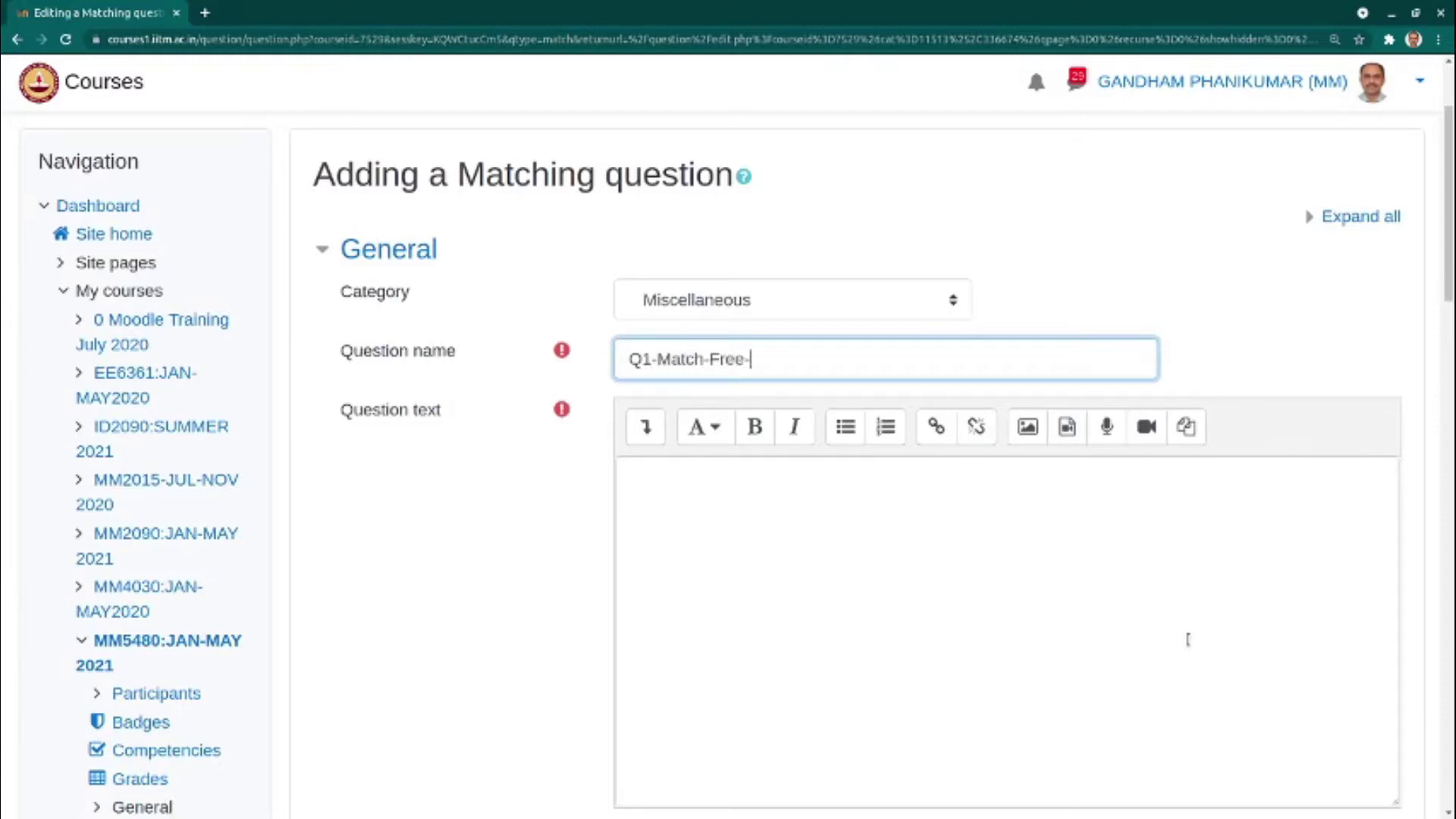
pyautogui.write('Commercial-Softwear')
pyautogui.press('BackSpace')
pyautogui.press('BackSpace')
pyautogui.press('BackSpace')
pyautogui.write('are')
# Step: Enter the question text "Pick the free alternative software for the commercial software listed below."
pyautogui.click(994, 619)
pyautogui.scroll(-5, 432, 572)
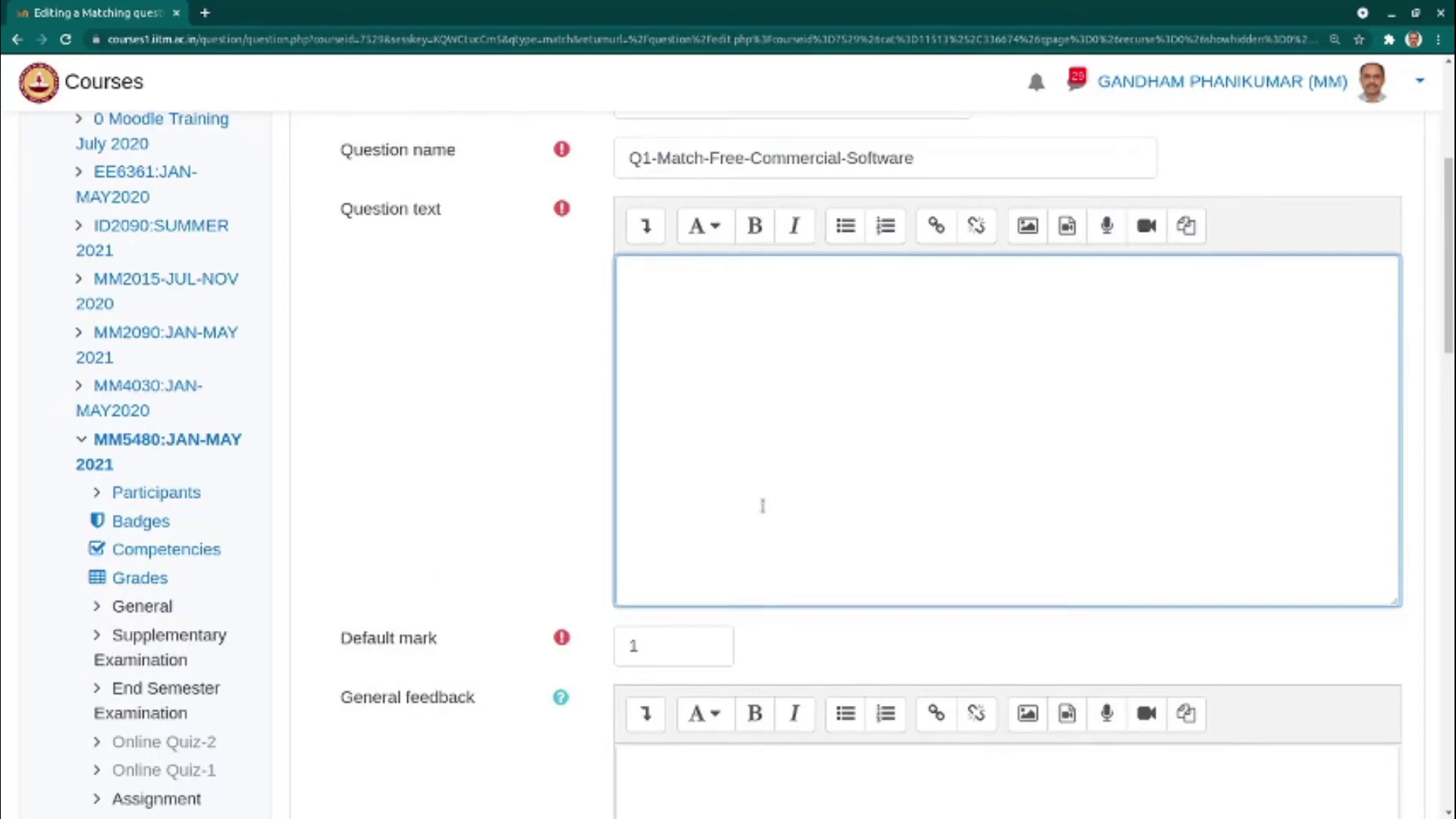
pyautogui.write('Pick the free a')
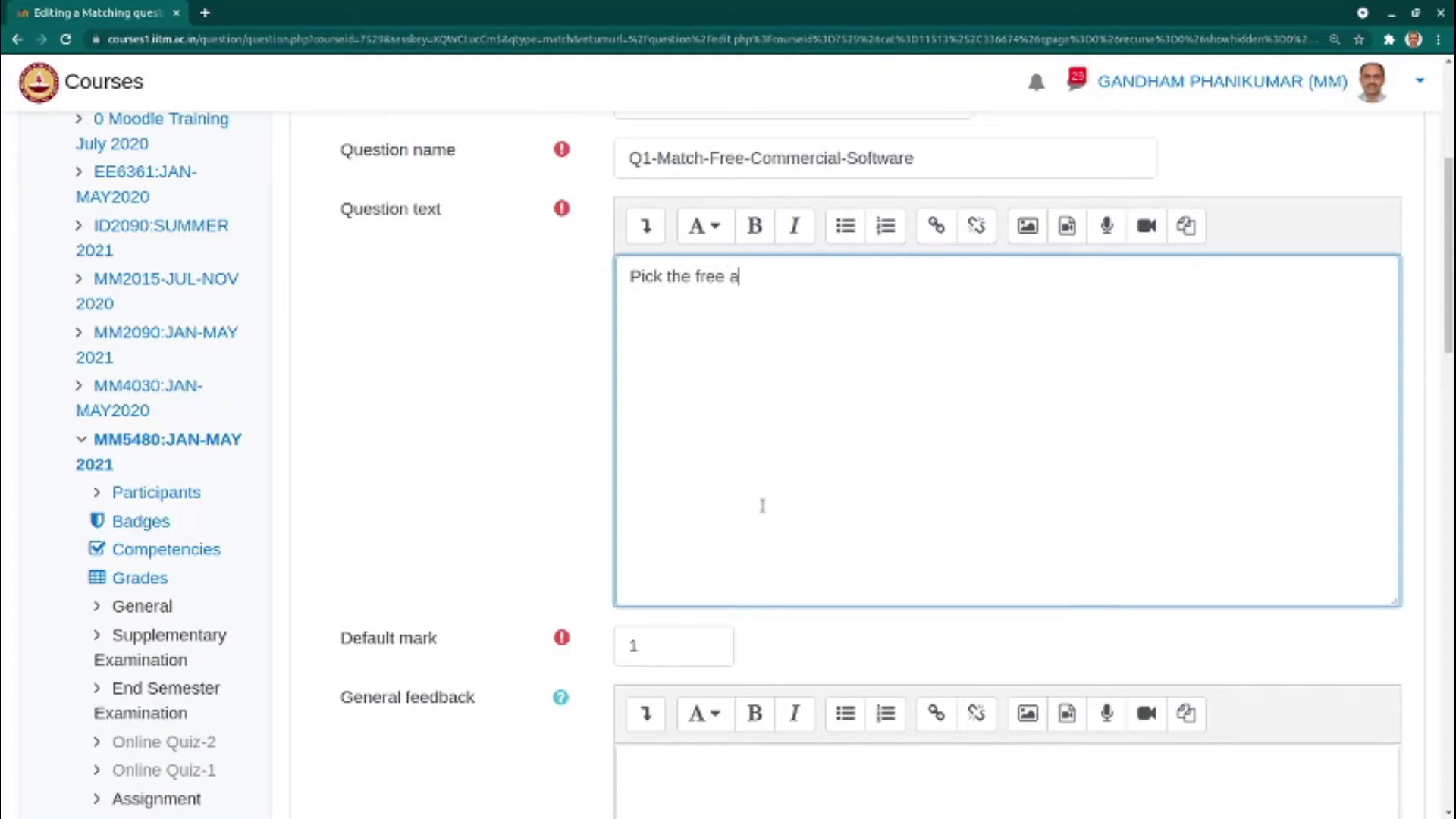
pyautogui.write('lternative sof')
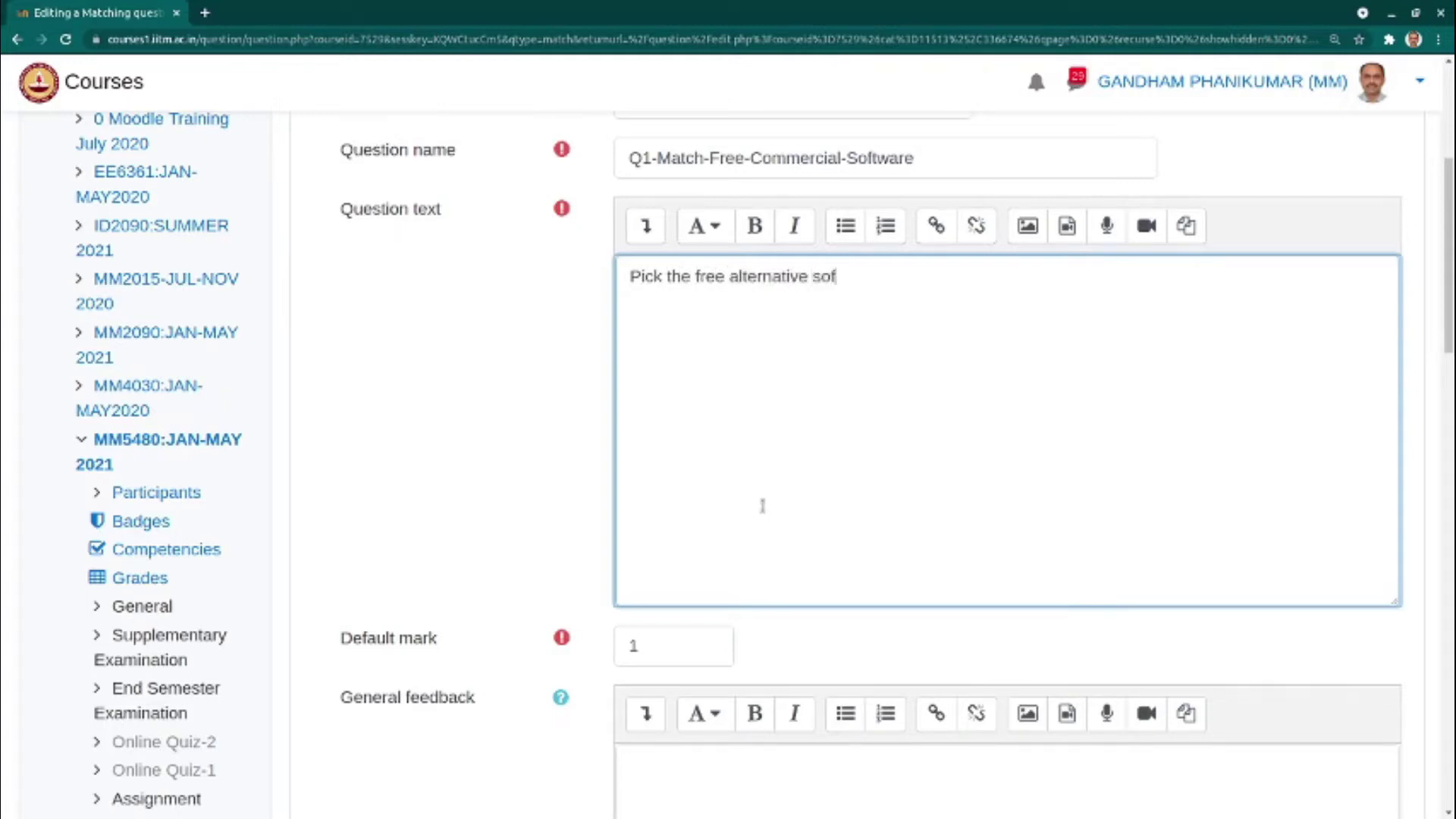
pyautogui.write('tware for the ')
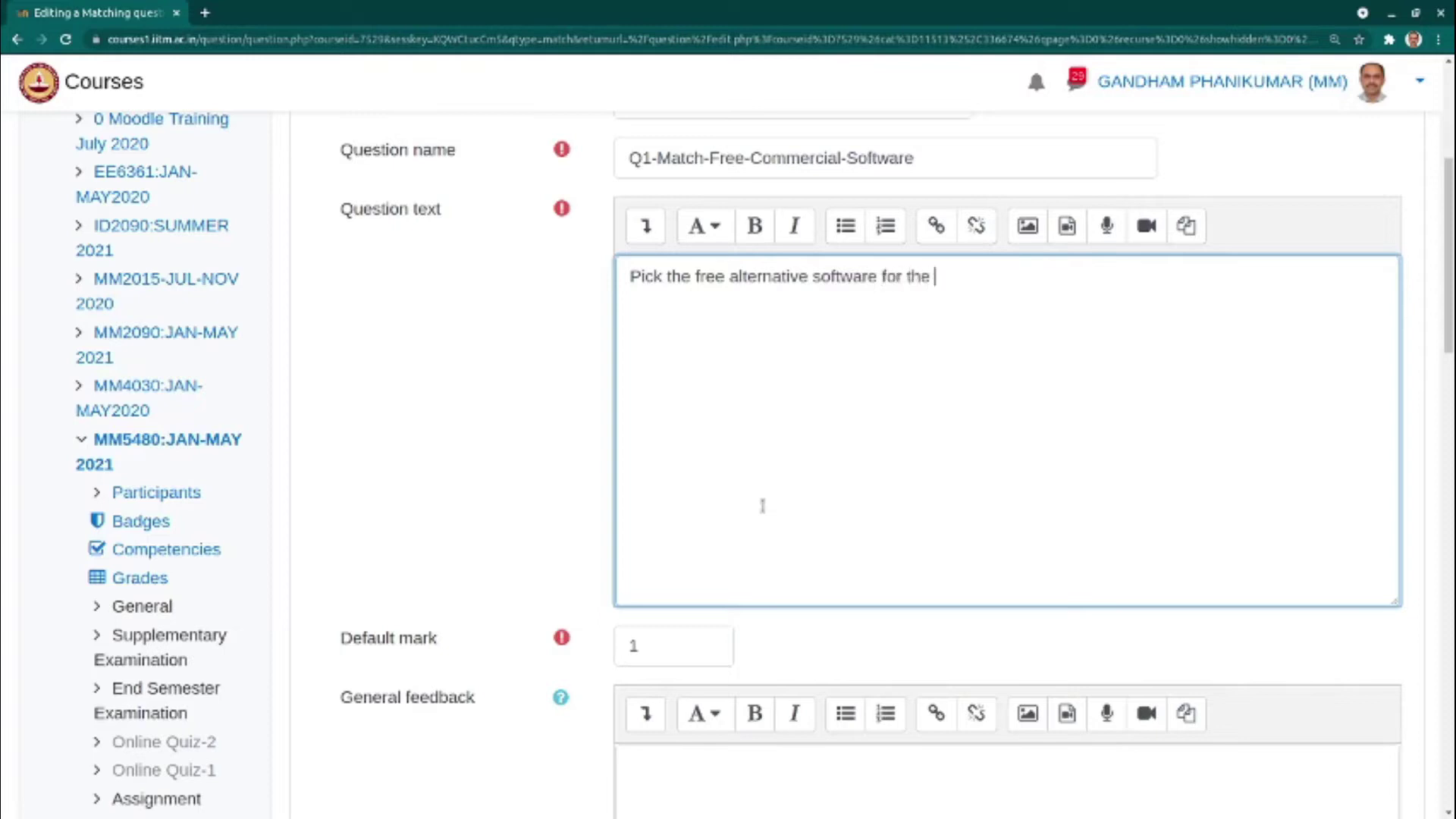
pyautogui.write('commercial software listed b')
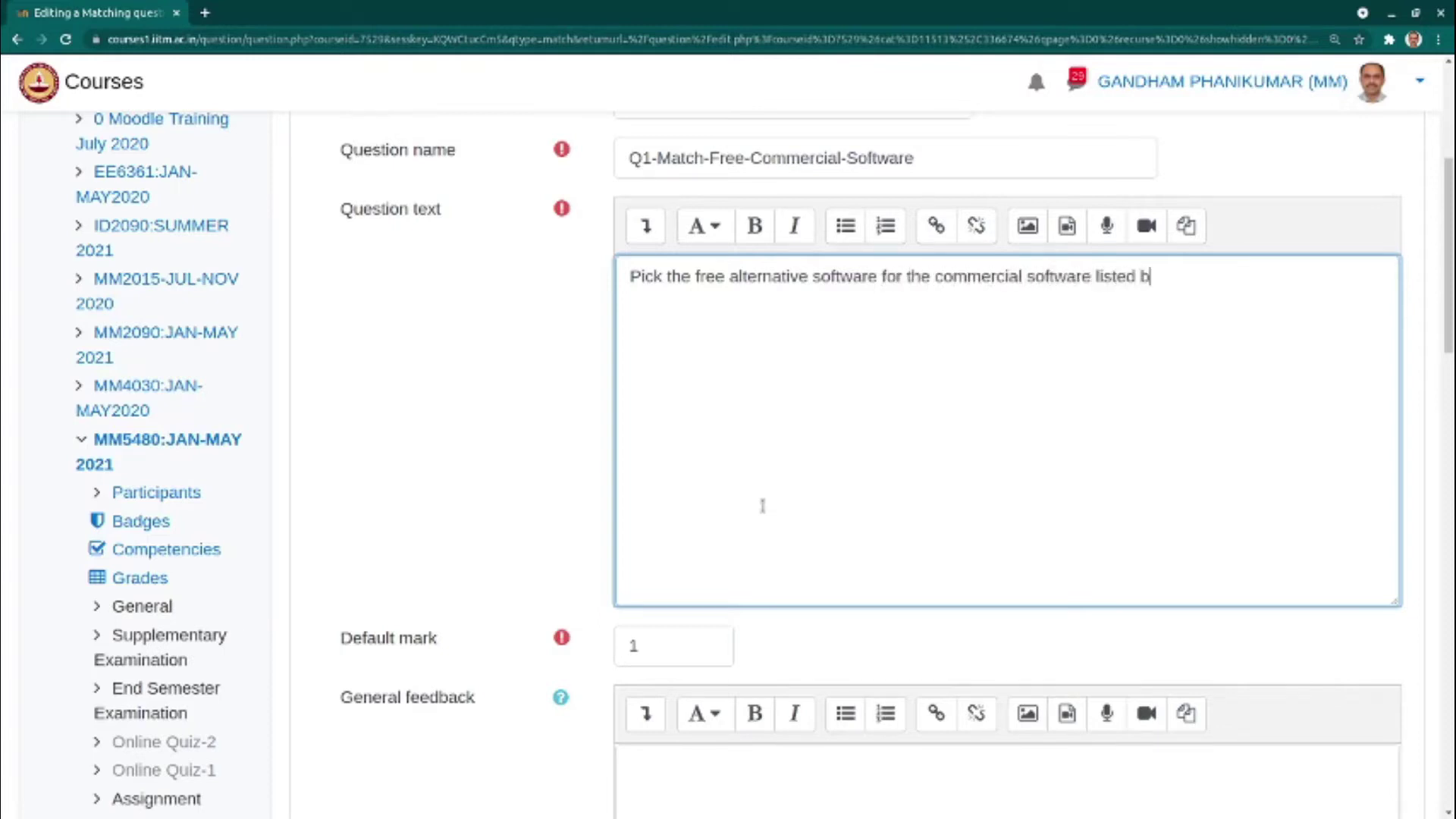
pyautogui.write('elow.')
# Step: Set the default mark to 2 and enter the general feedback "You may want to explore these free software at your convenience."
pyautogui.scroll(-4, 546, 497)
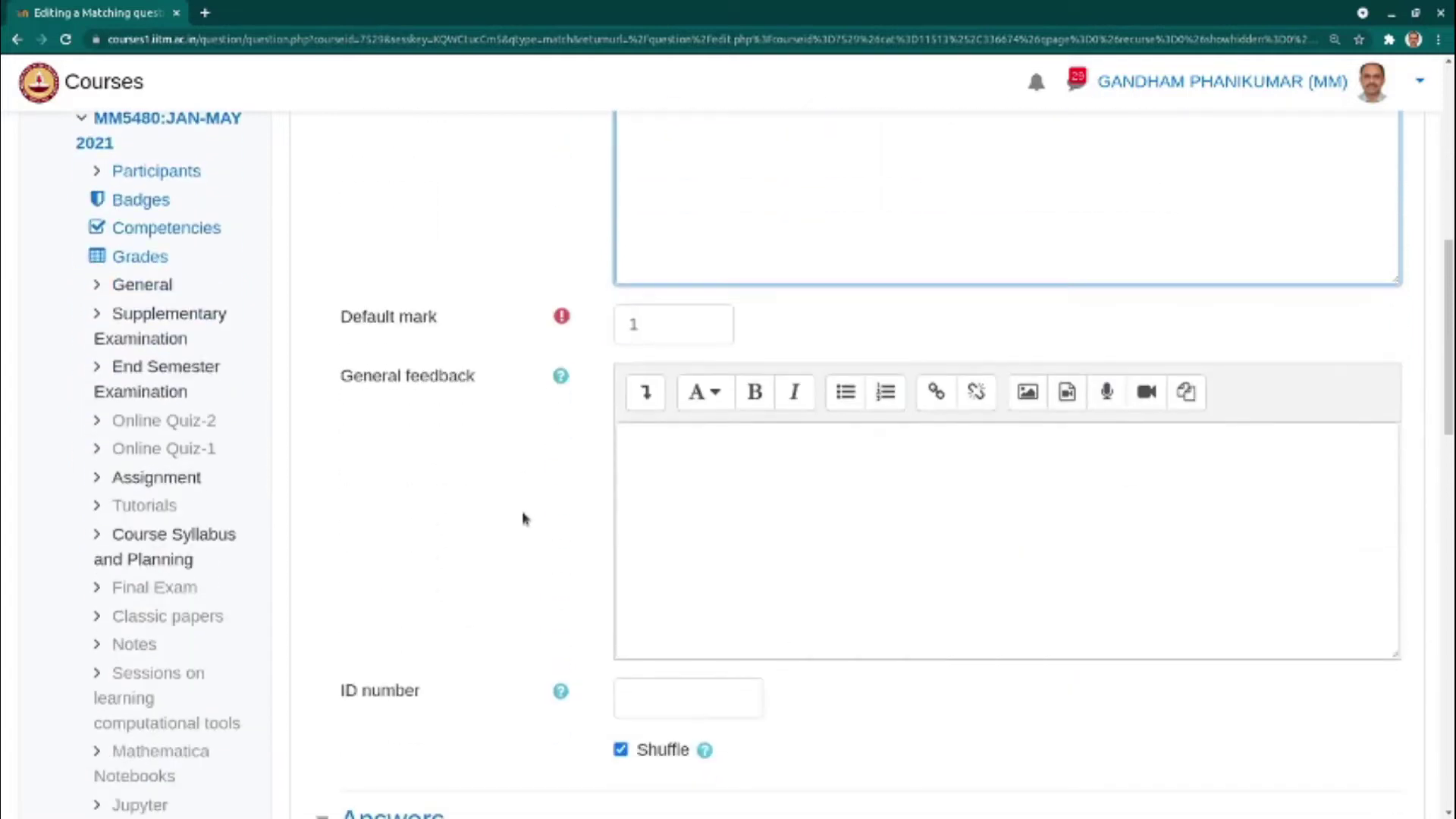
pyautogui.click(667, 330)
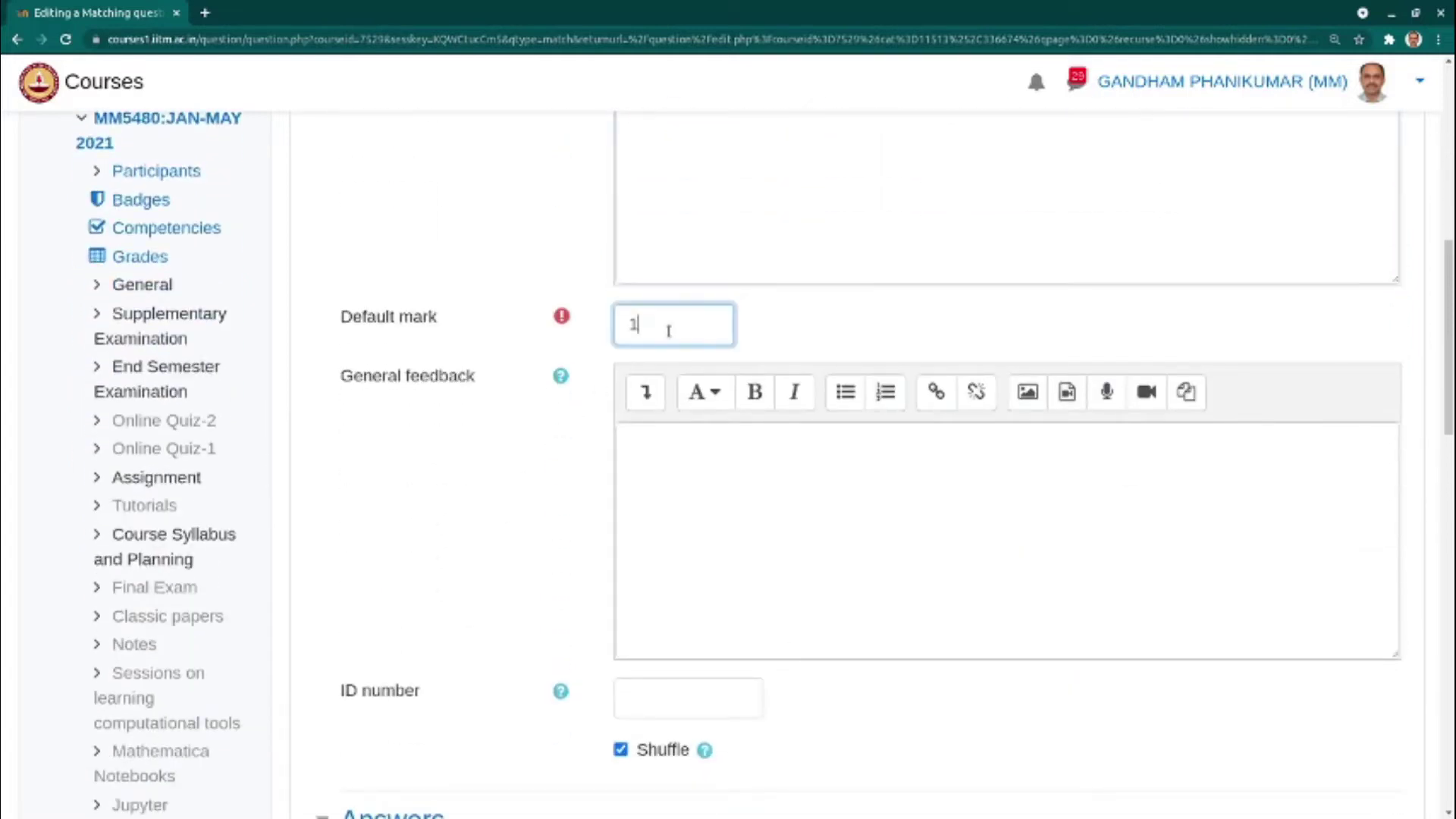
pyautogui.click(677, 465)
pyautogui.scroll(-1, 430, 476)
pyautogui.scroll(-2, 430, 476)
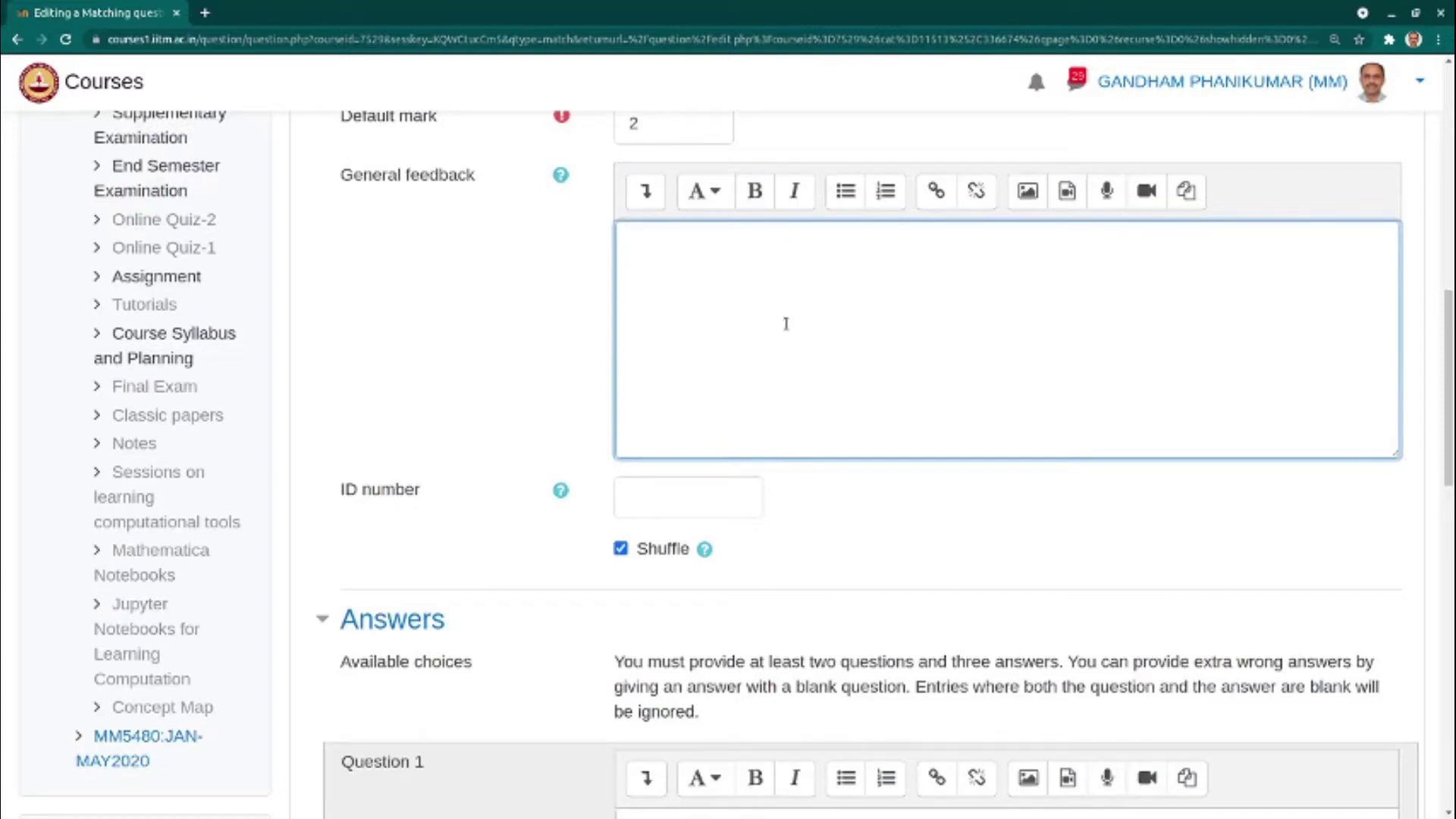
pyautogui.write('You may want to explore these free software at you')
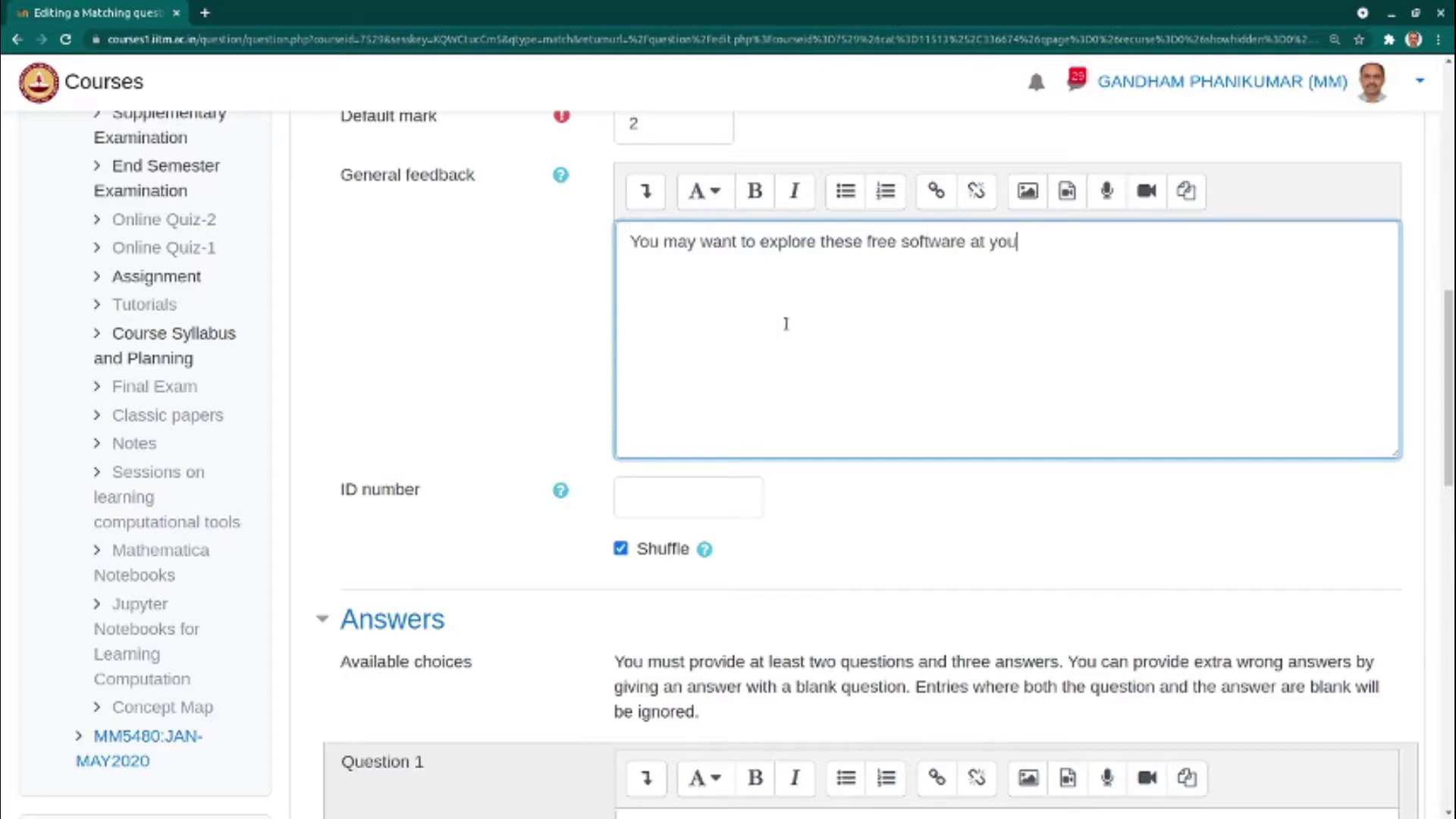
pyautogui.write('r convenience.')
# Step: Fill in the first matching pair with "Adobe Photoshop" as Question 1 and "gimp" as its answer
pyautogui.scroll(-5, 538, 521)
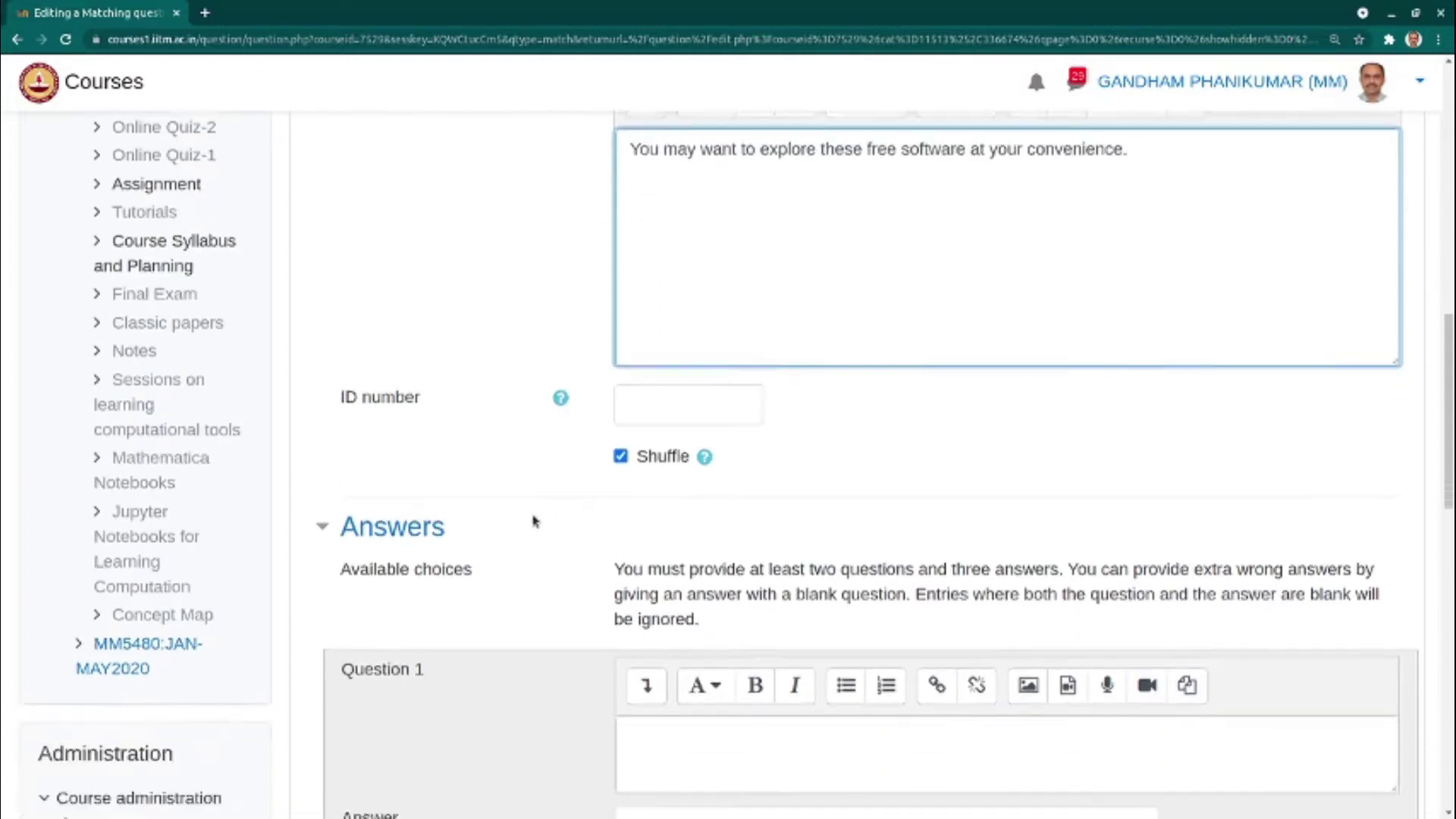
pyautogui.scroll(1, 652, 486)
pyautogui.click(661, 522)
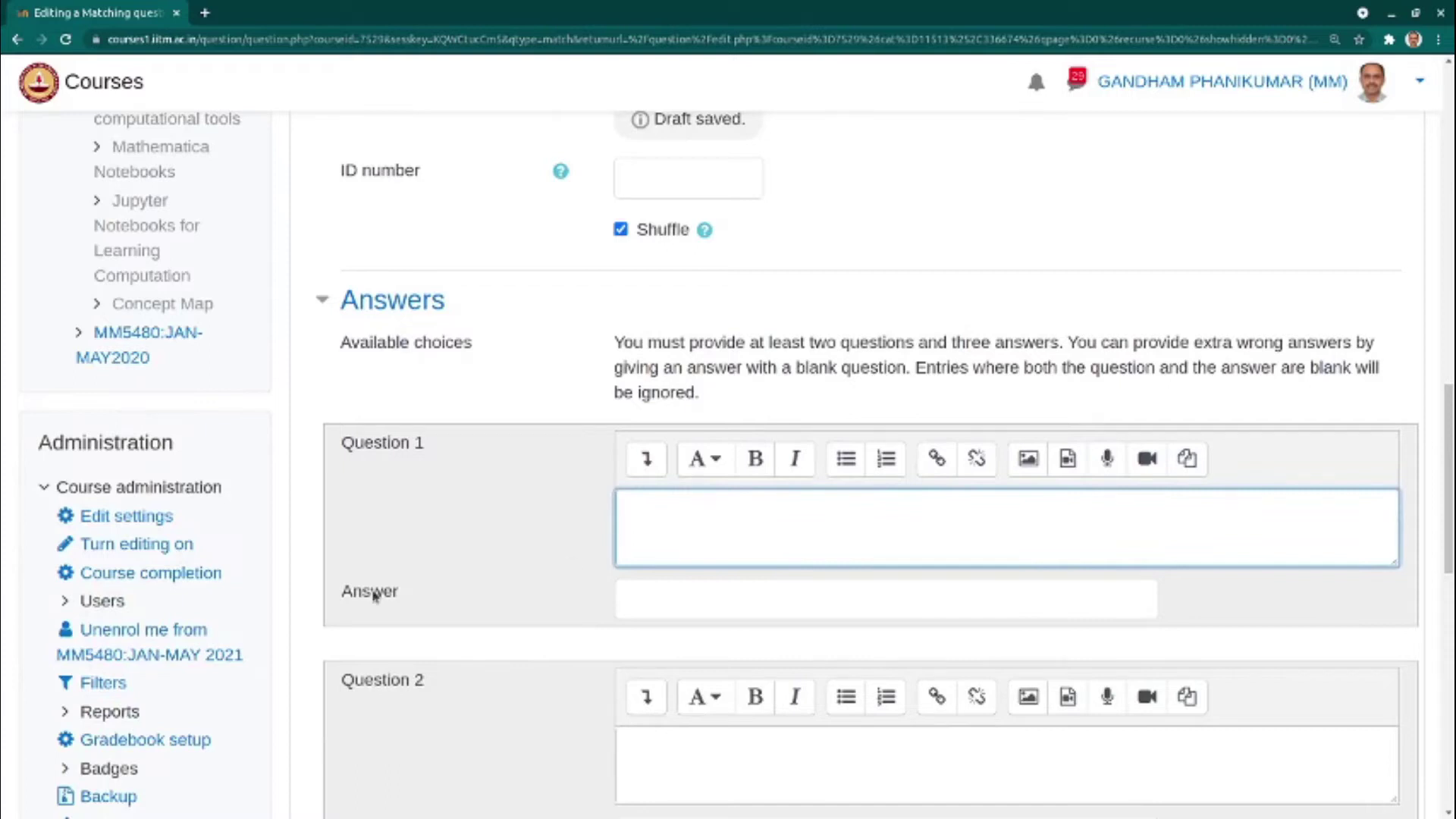
pyautogui.write('Adobe Photoshop')
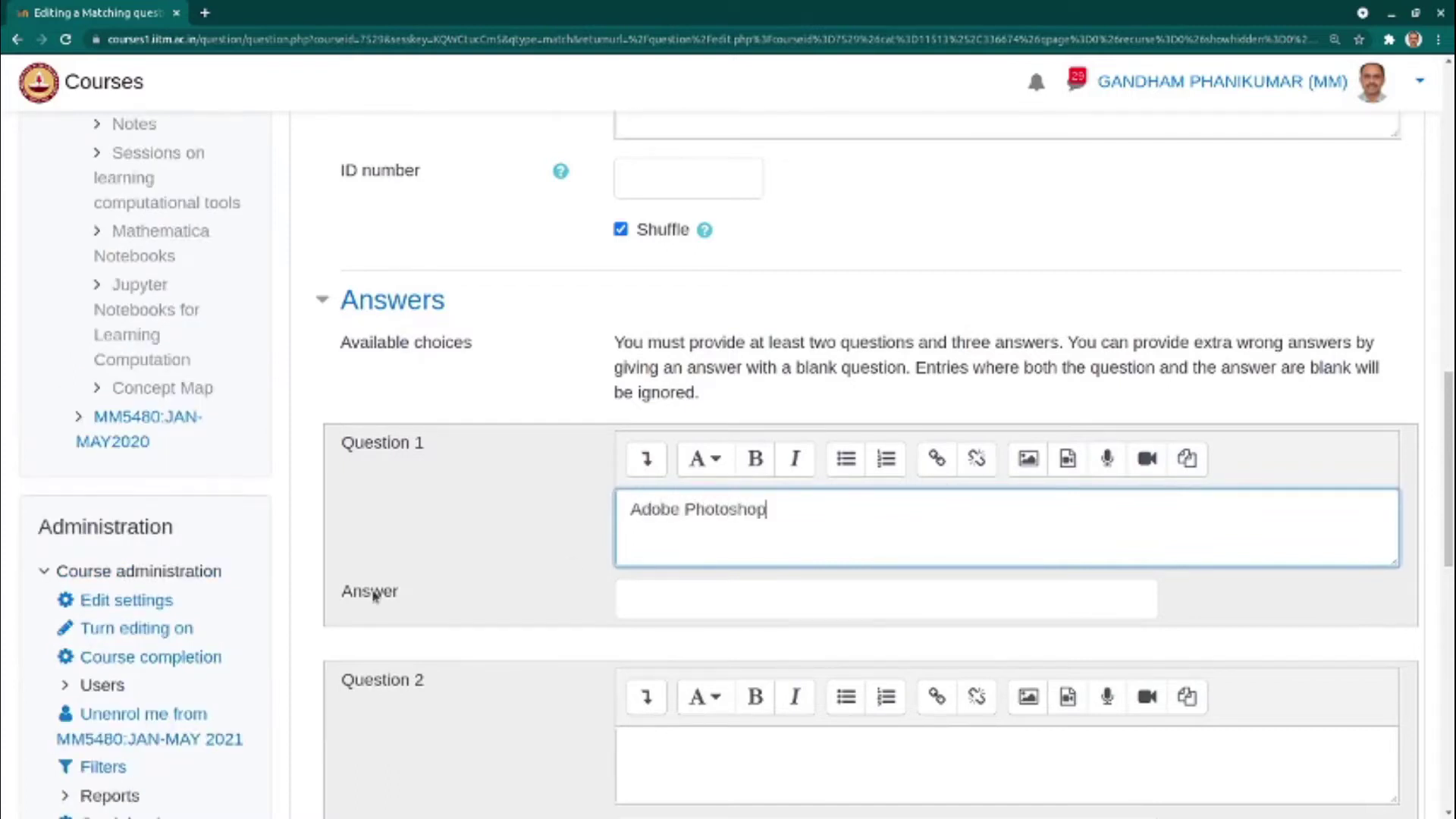
pyautogui.click(693, 597)
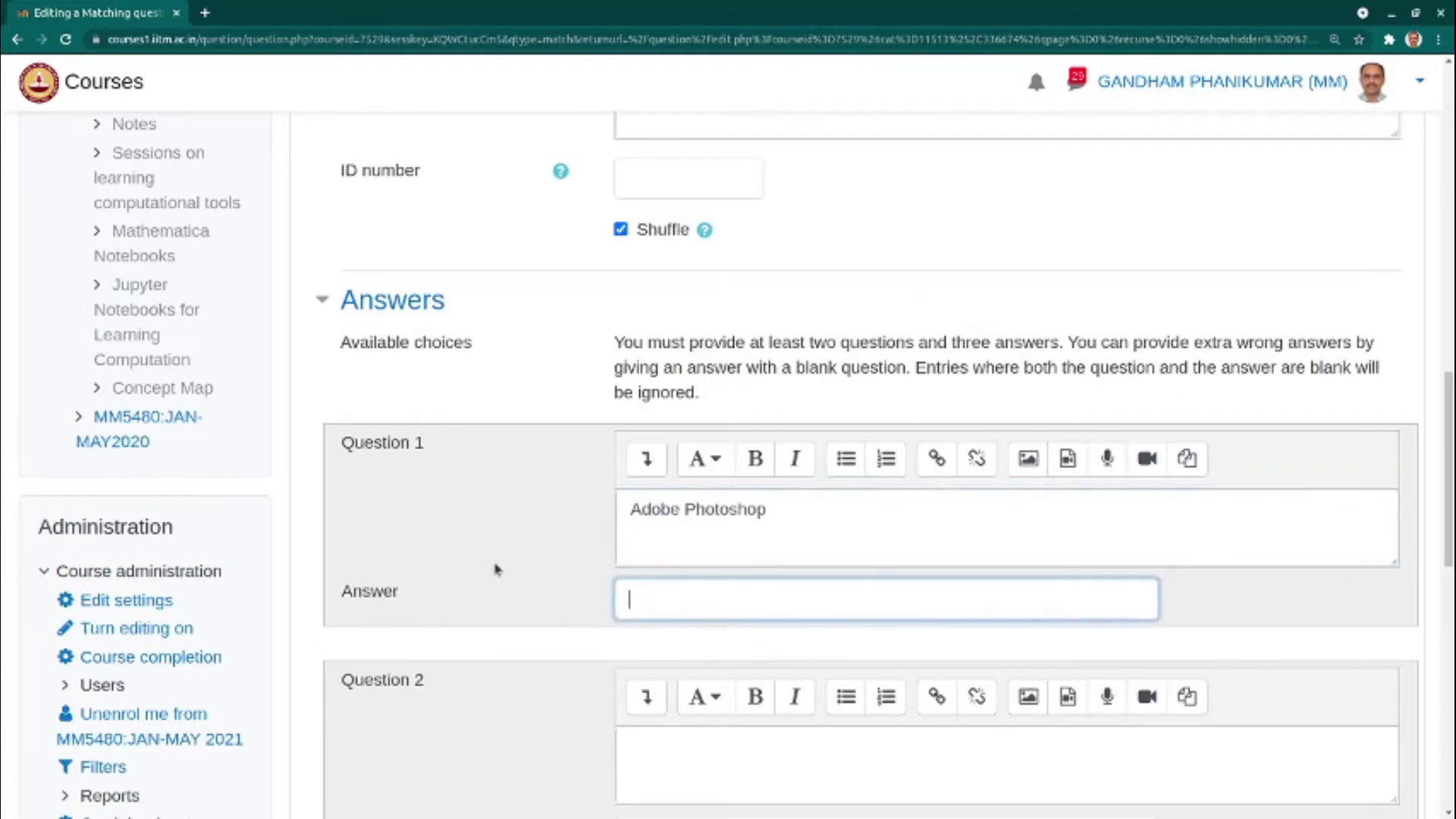
pyautogui.scroll(-2, 497, 569)
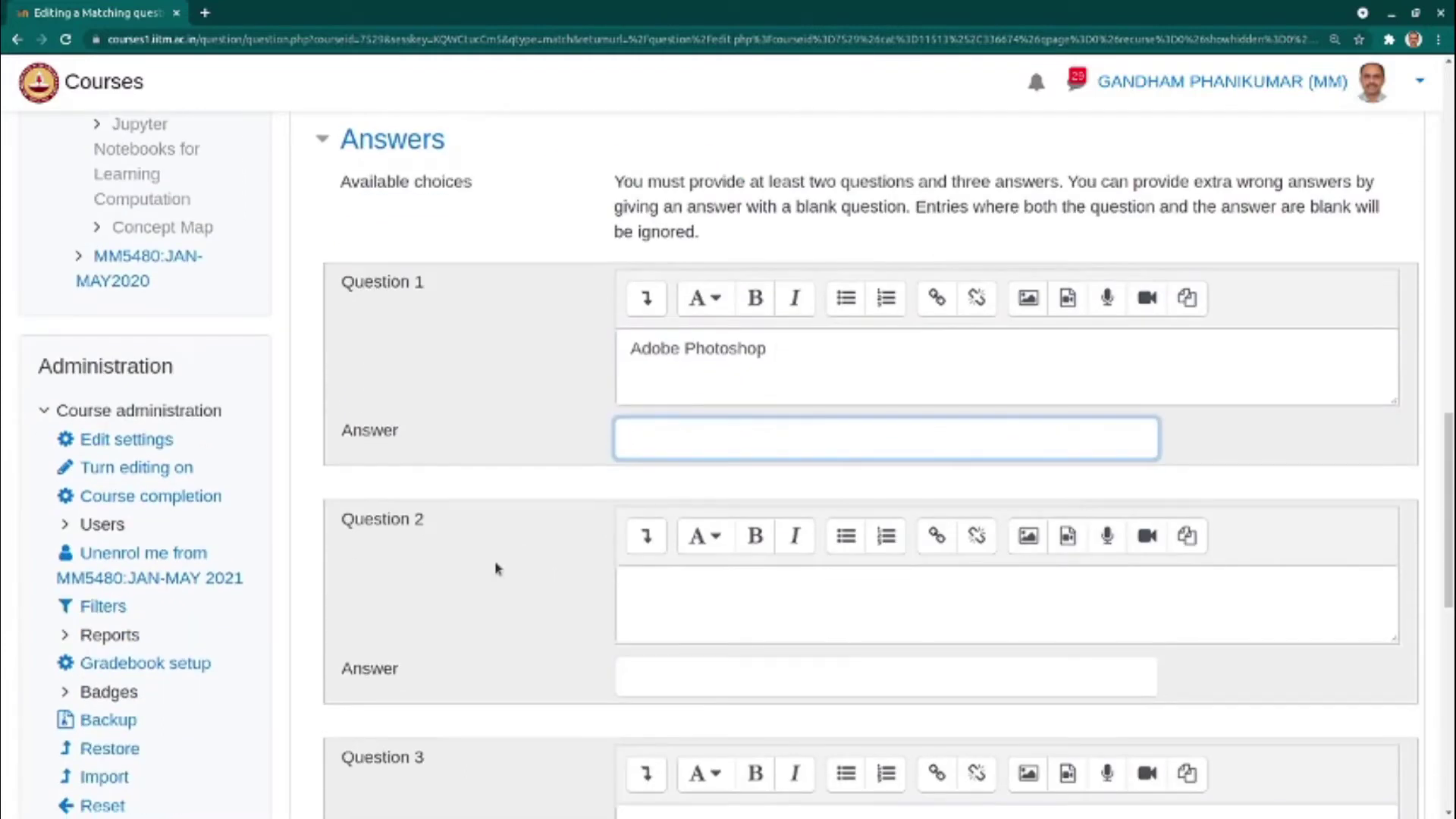
pyautogui.write('gimp')
# Step: Fill in the second matching pair with "Microsoft Office" as Question 2 and "LibreOffice" as its answer
pyautogui.click(694, 636)
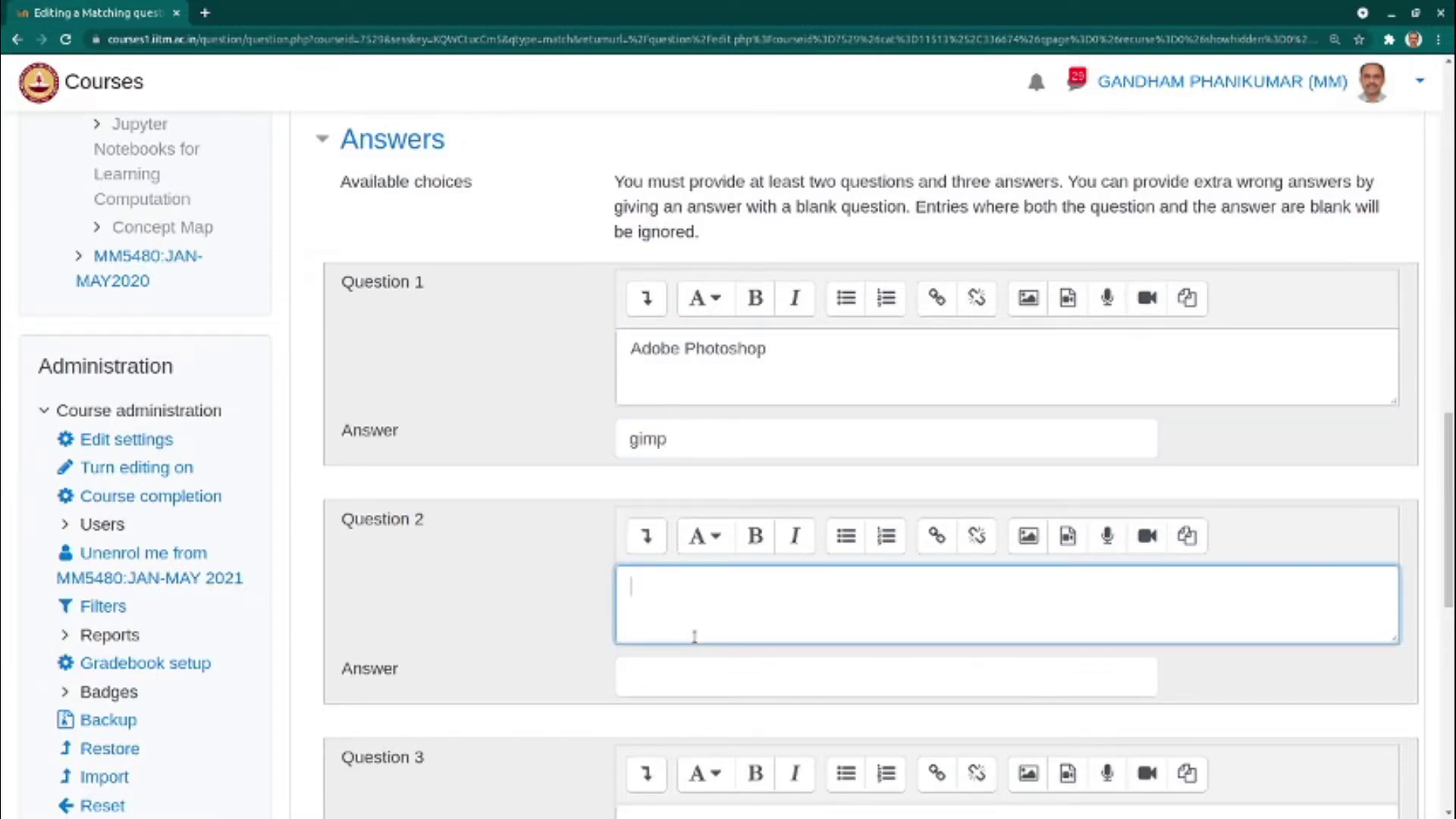
pyautogui.write('Microsoft Office')
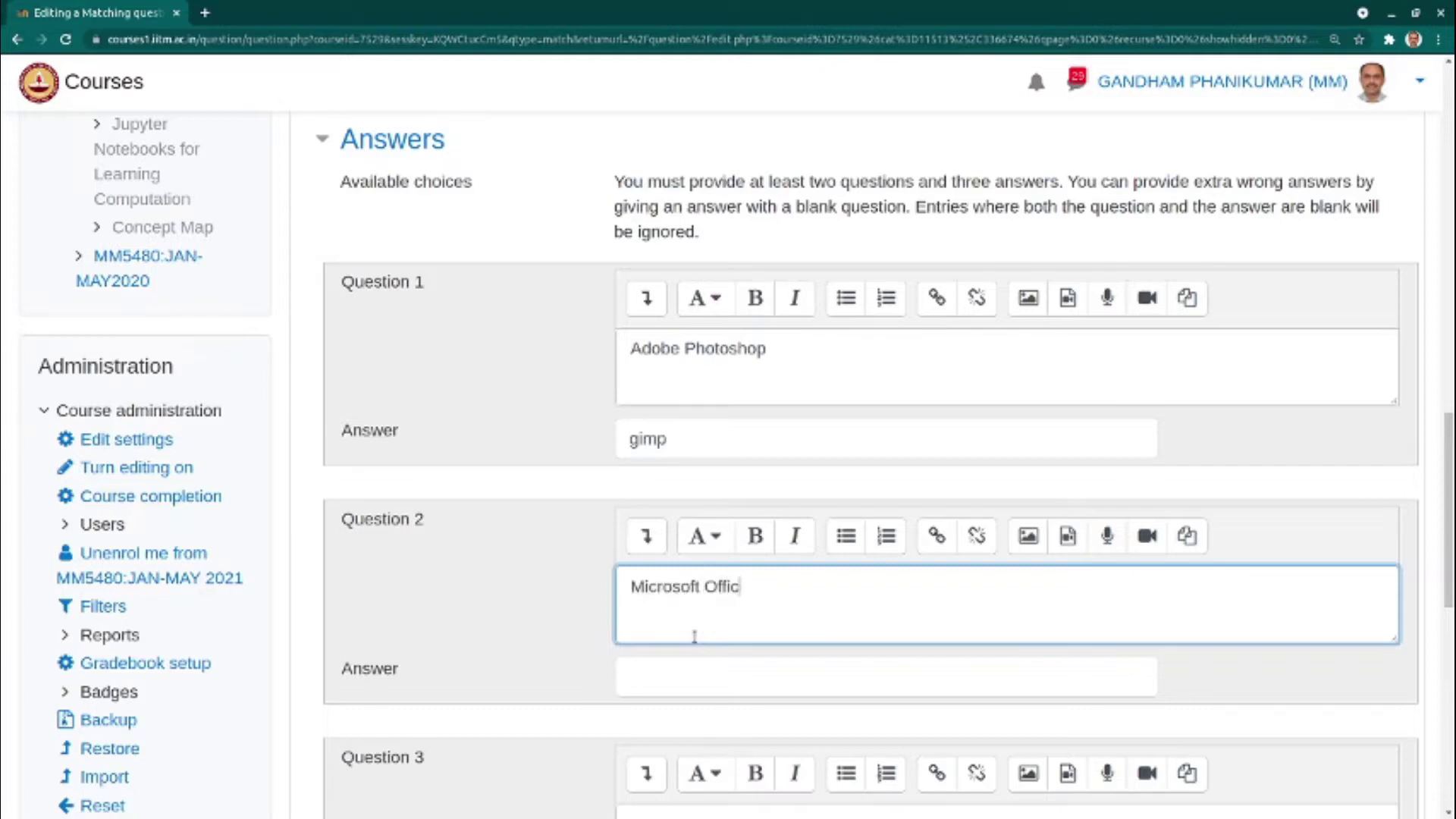
pyautogui.click(686, 676)
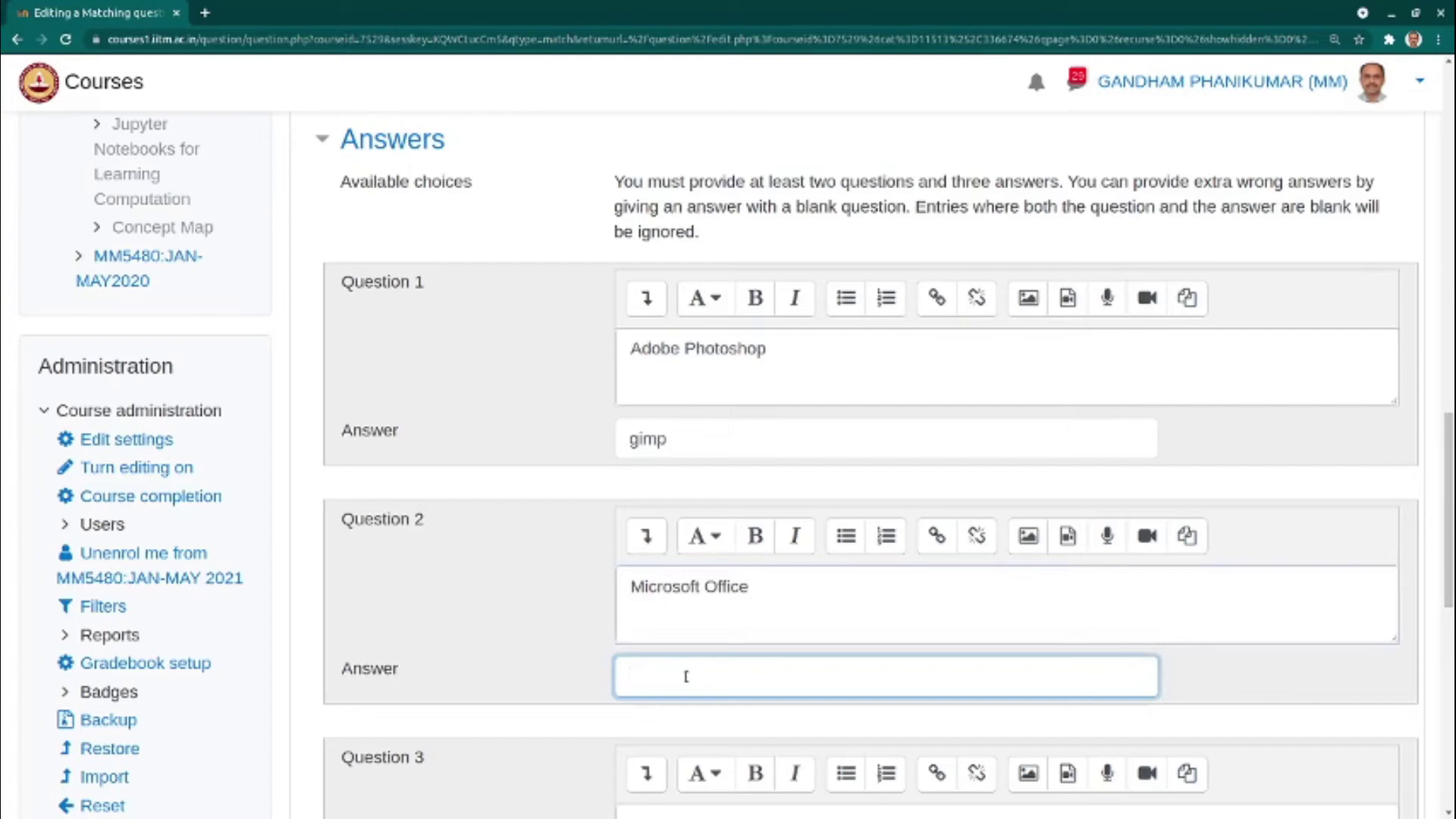
pyautogui.write('LibreOffice')
pyautogui.scroll(-5, 416, 562)
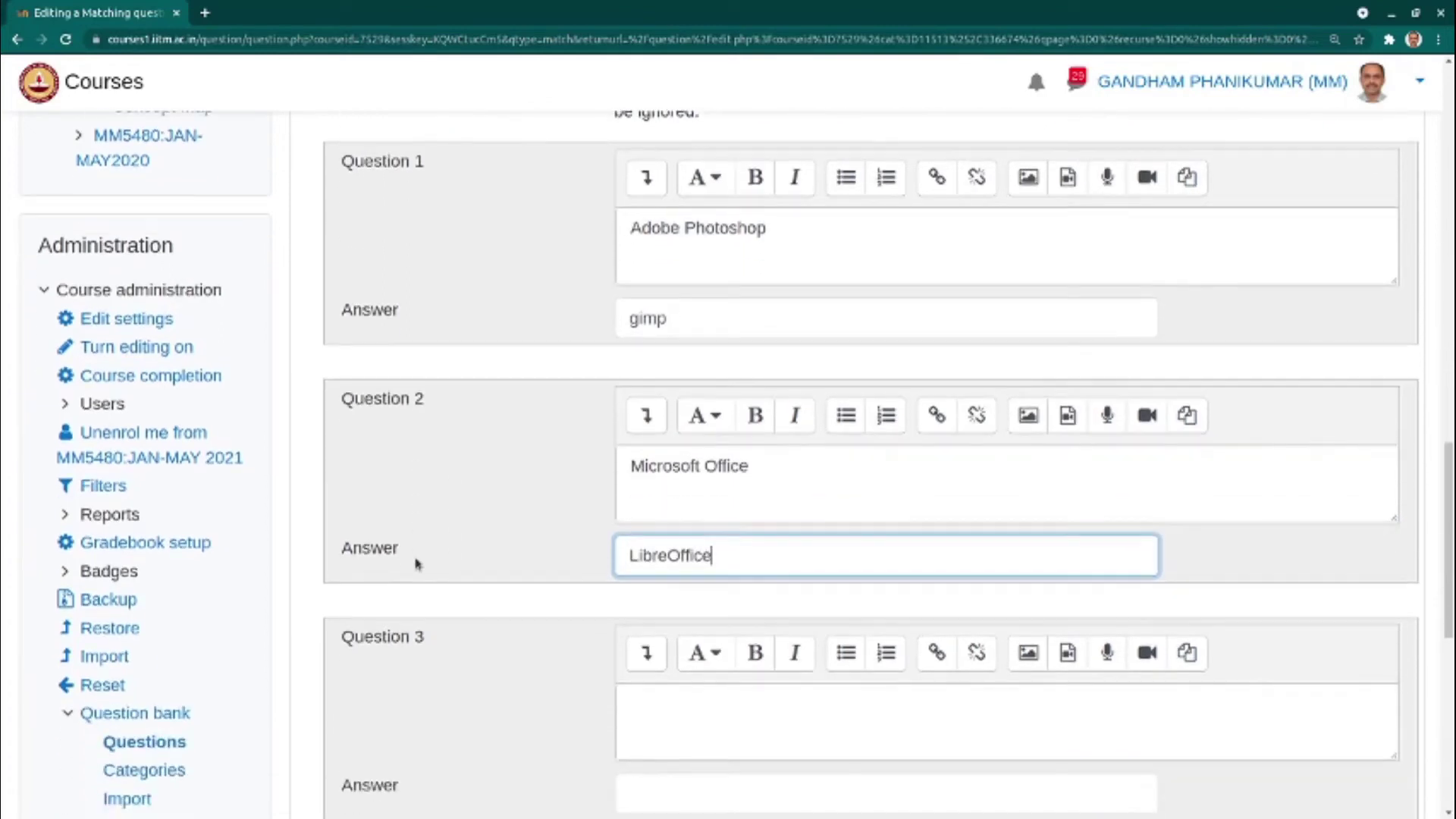
# Step: Fill in the third matching pair with "Adobe Acrobat" as Question 3 and "pdftk, xournal" as its answer
pyautogui.scroll(-1, 417, 562)
pyautogui.click(673, 607)
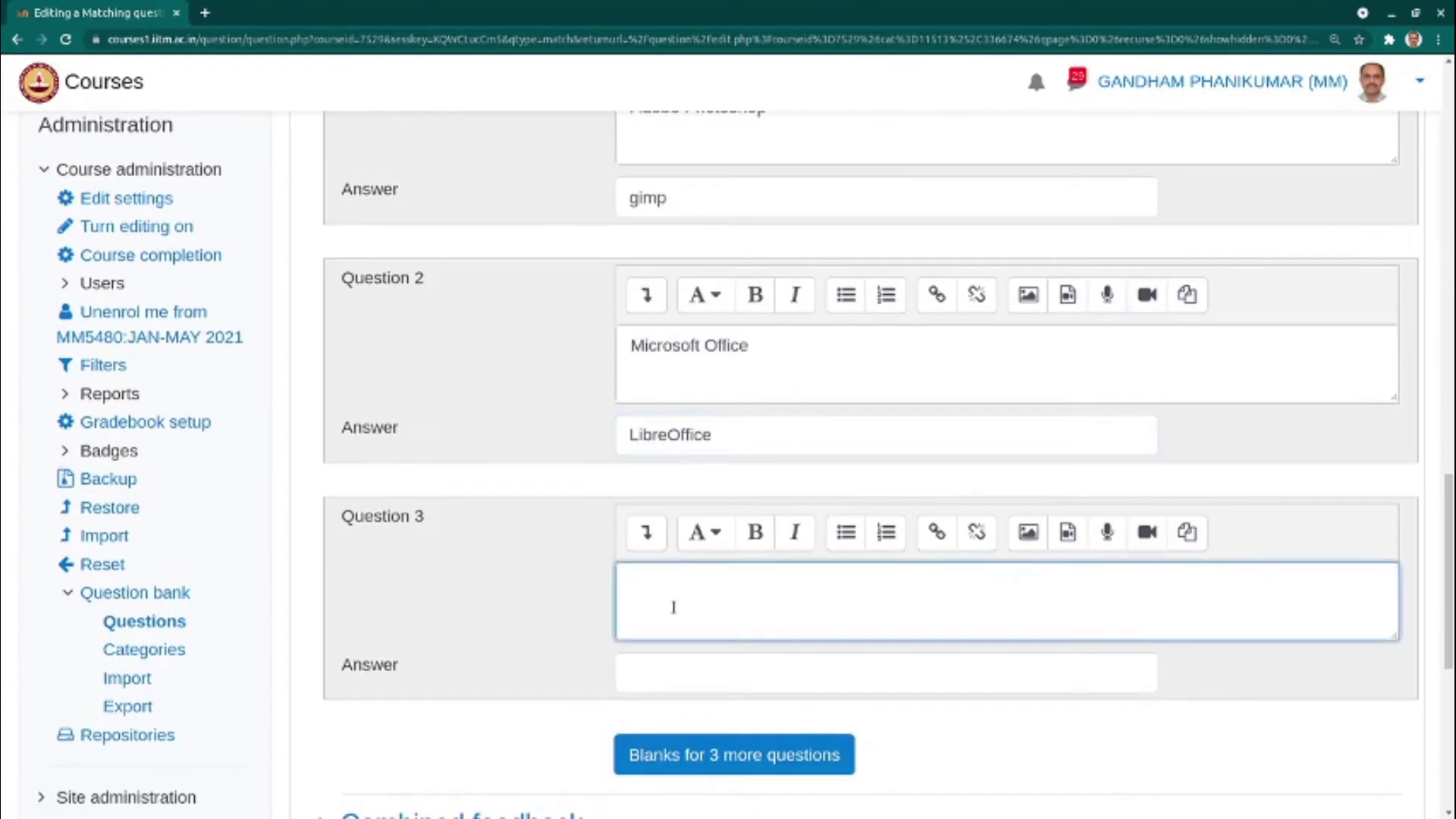
pyautogui.write('Adobe Acrobat')
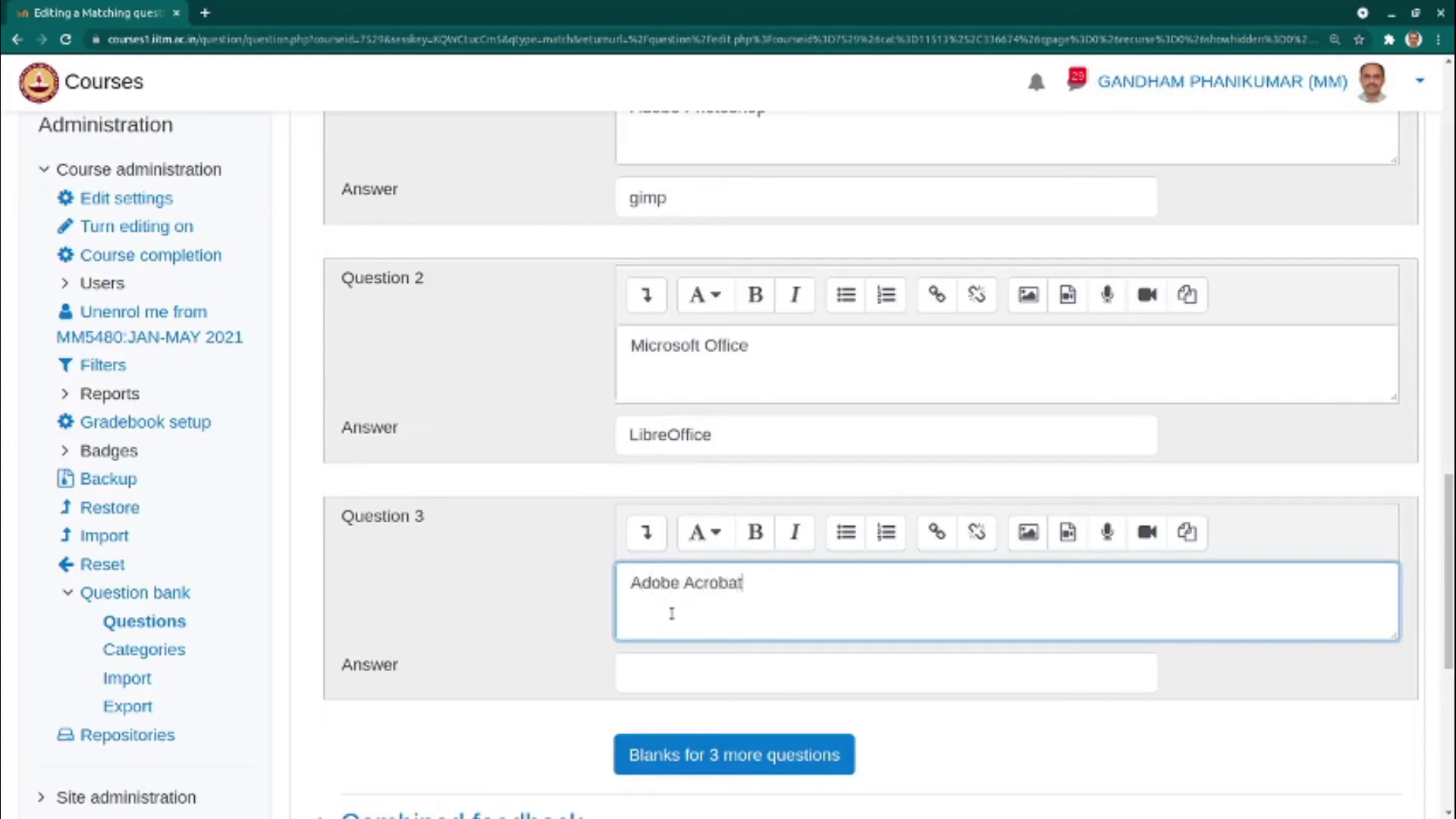
pyautogui.click(663, 670)
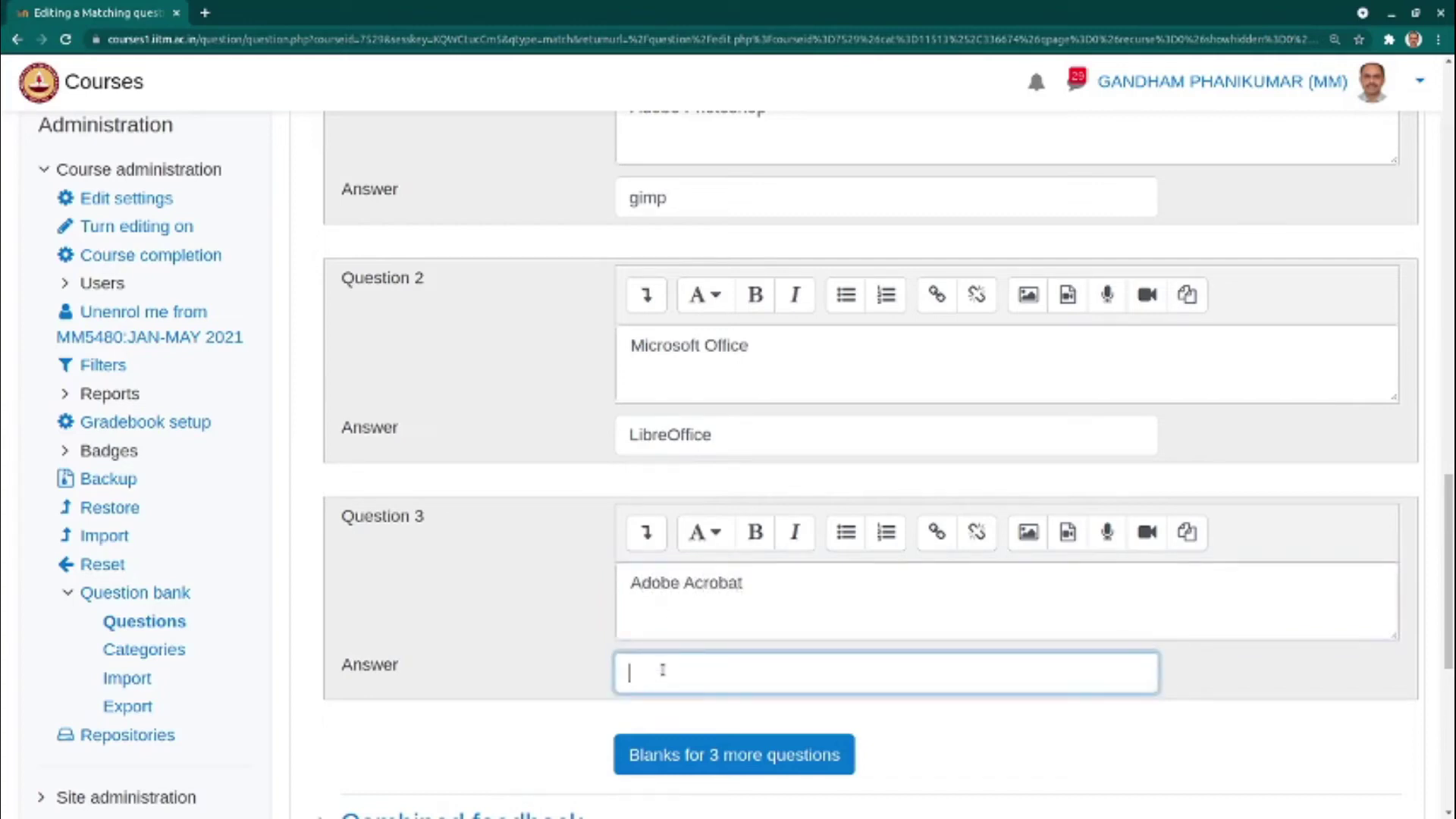
pyautogui.write('pdftk, xournal')
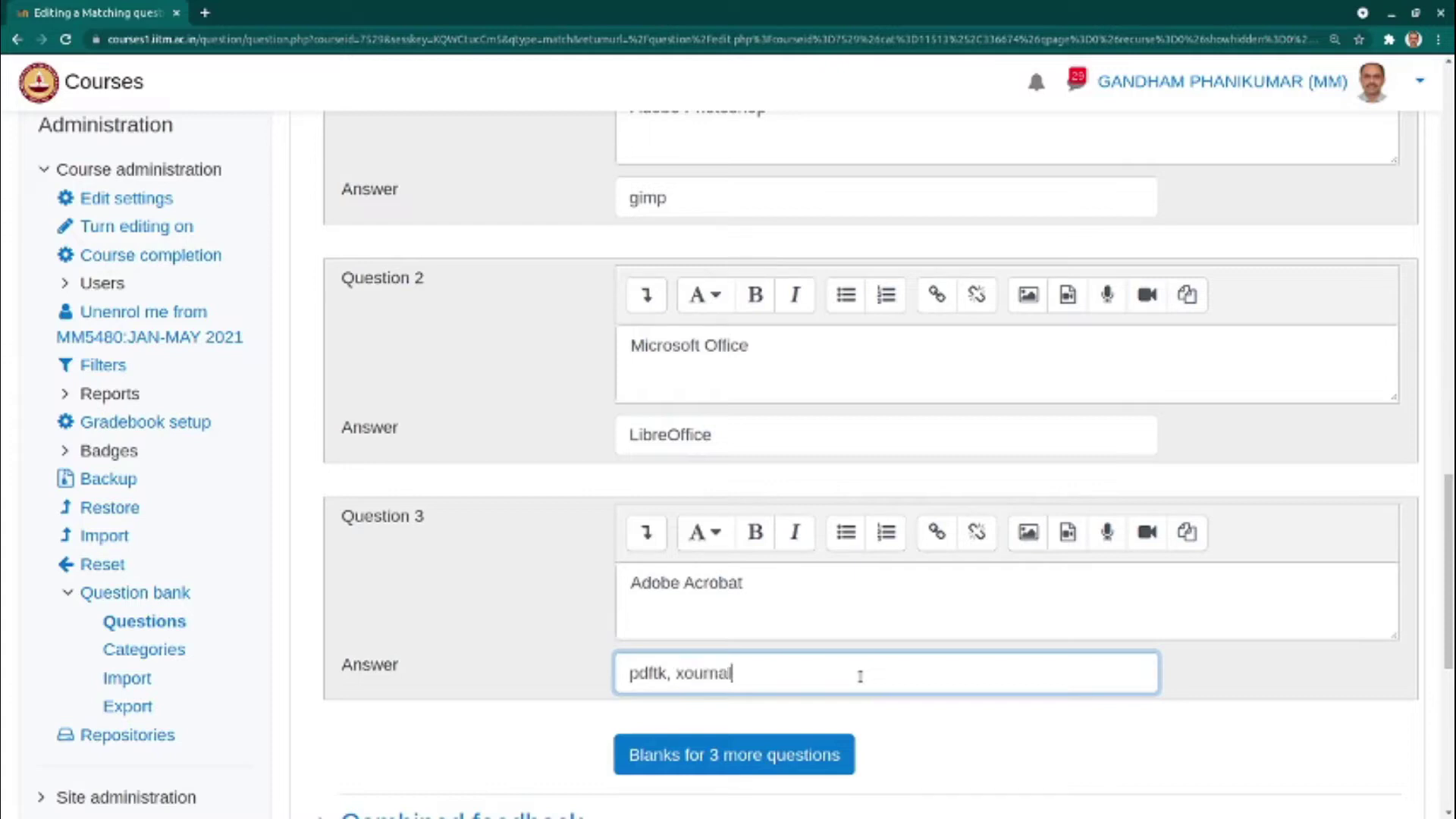
# Step: Add blanks for 3 more questions to the matching question form
pyautogui.click(834, 763)
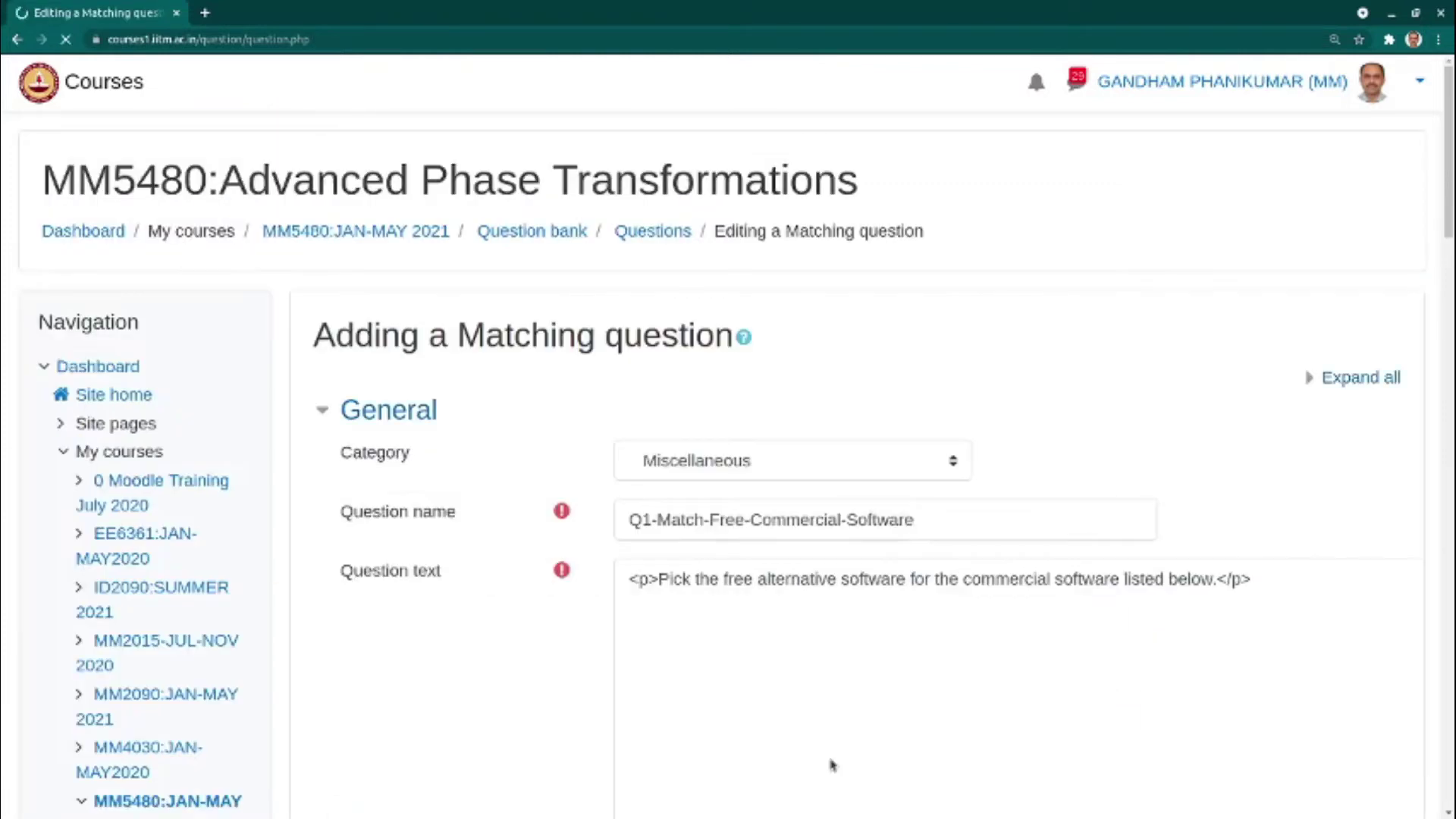
pyautogui.scroll(-5, 559, 630)
pyautogui.scroll(-20, 559, 631)
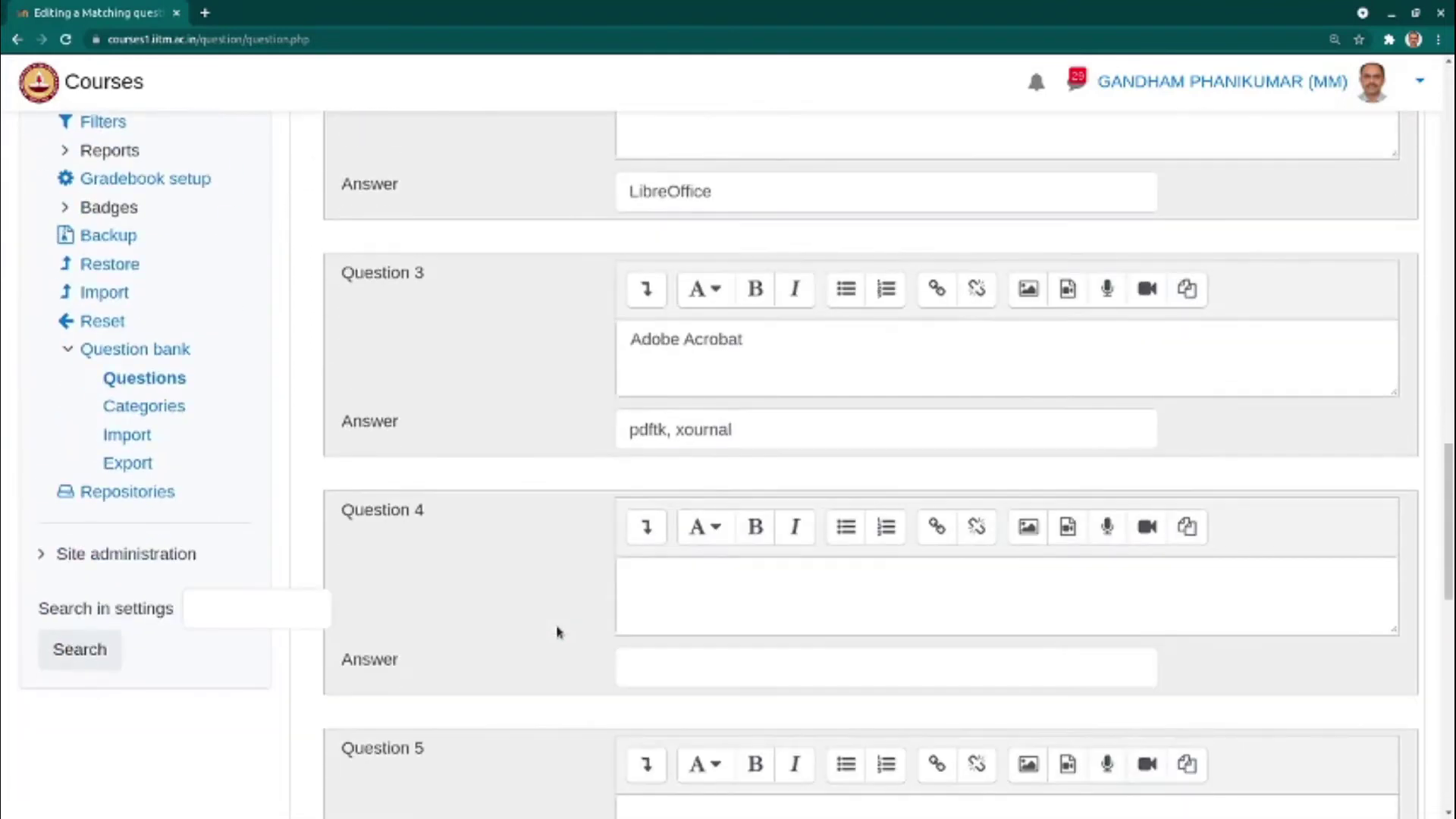
# Step: Fill in the fourth matching pair with "Microsoft Outlook" as Question 4 and "Mozilla Thunderbird" as its answer
pyautogui.click(711, 614)
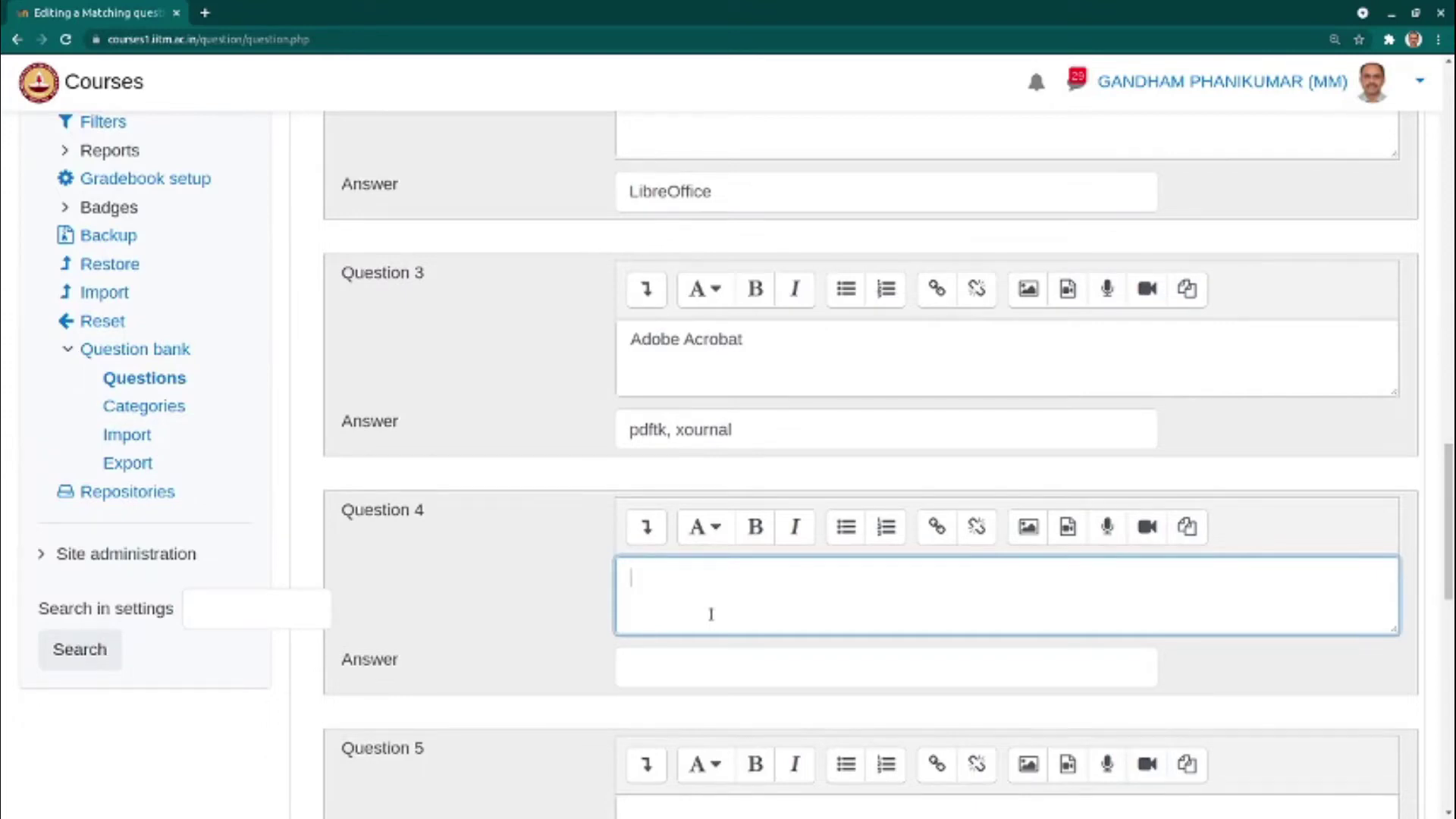
pyautogui.write('Microsoft Outlook')
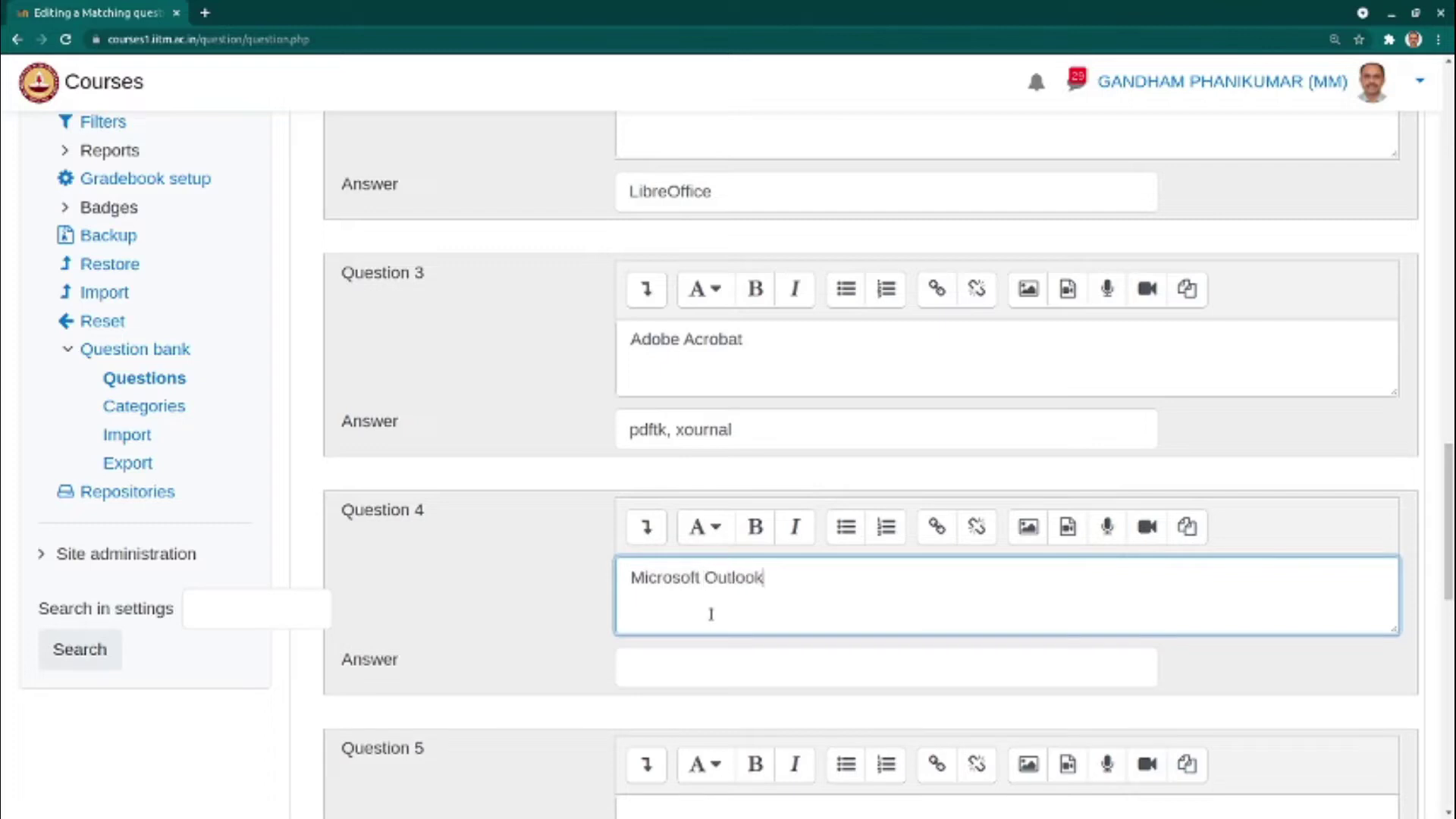
pyautogui.click(713, 664)
pyautogui.write('Thunderbird')
pyautogui.scroll(-2, 487, 627)
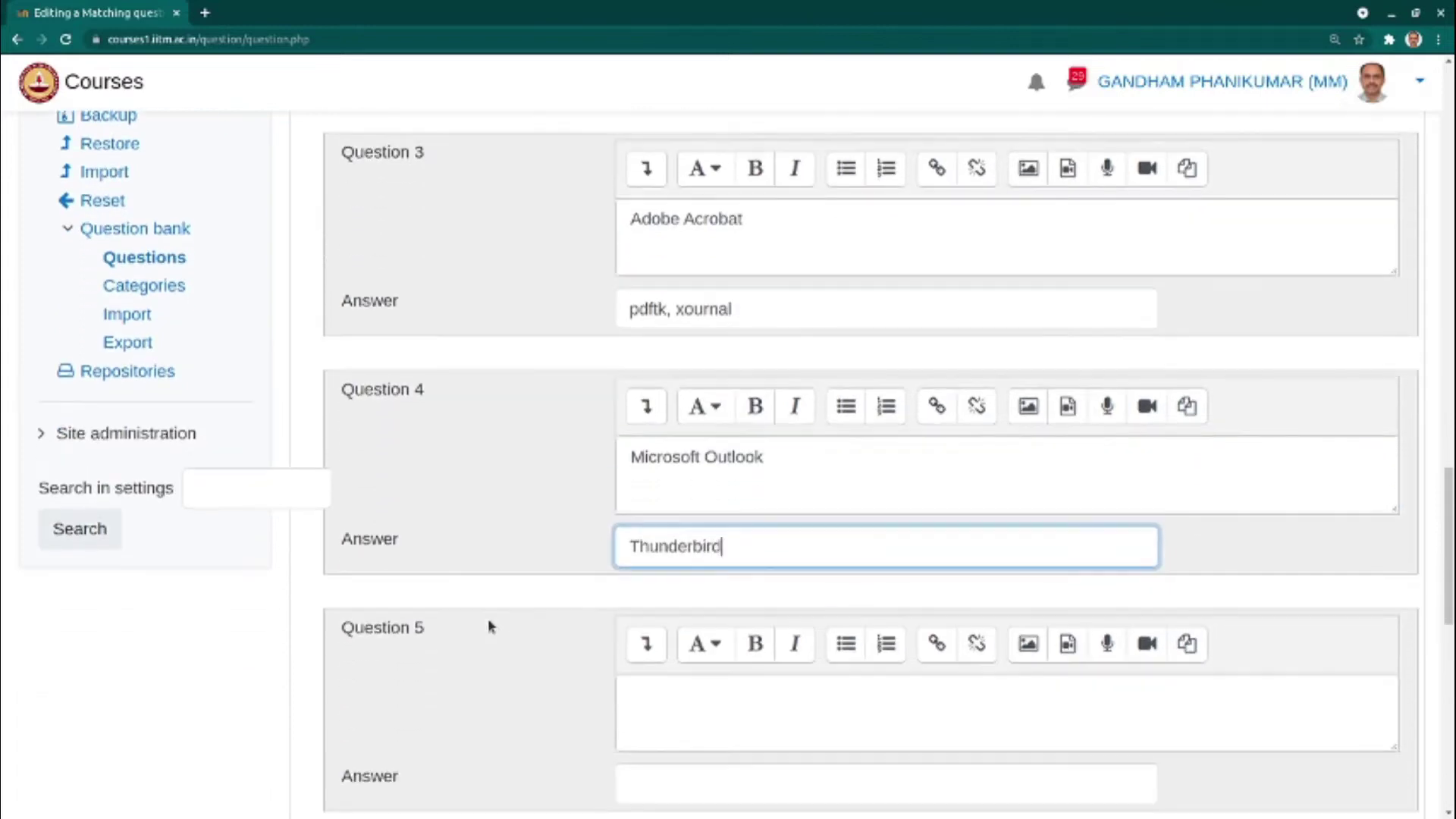
pyautogui.press('Home')
pyautogui.write('Mozilla')
# Step: Save the matching question to the question bank, leaving Questions 5 and 6 blank
pyautogui.scroll(-6, 488, 617)
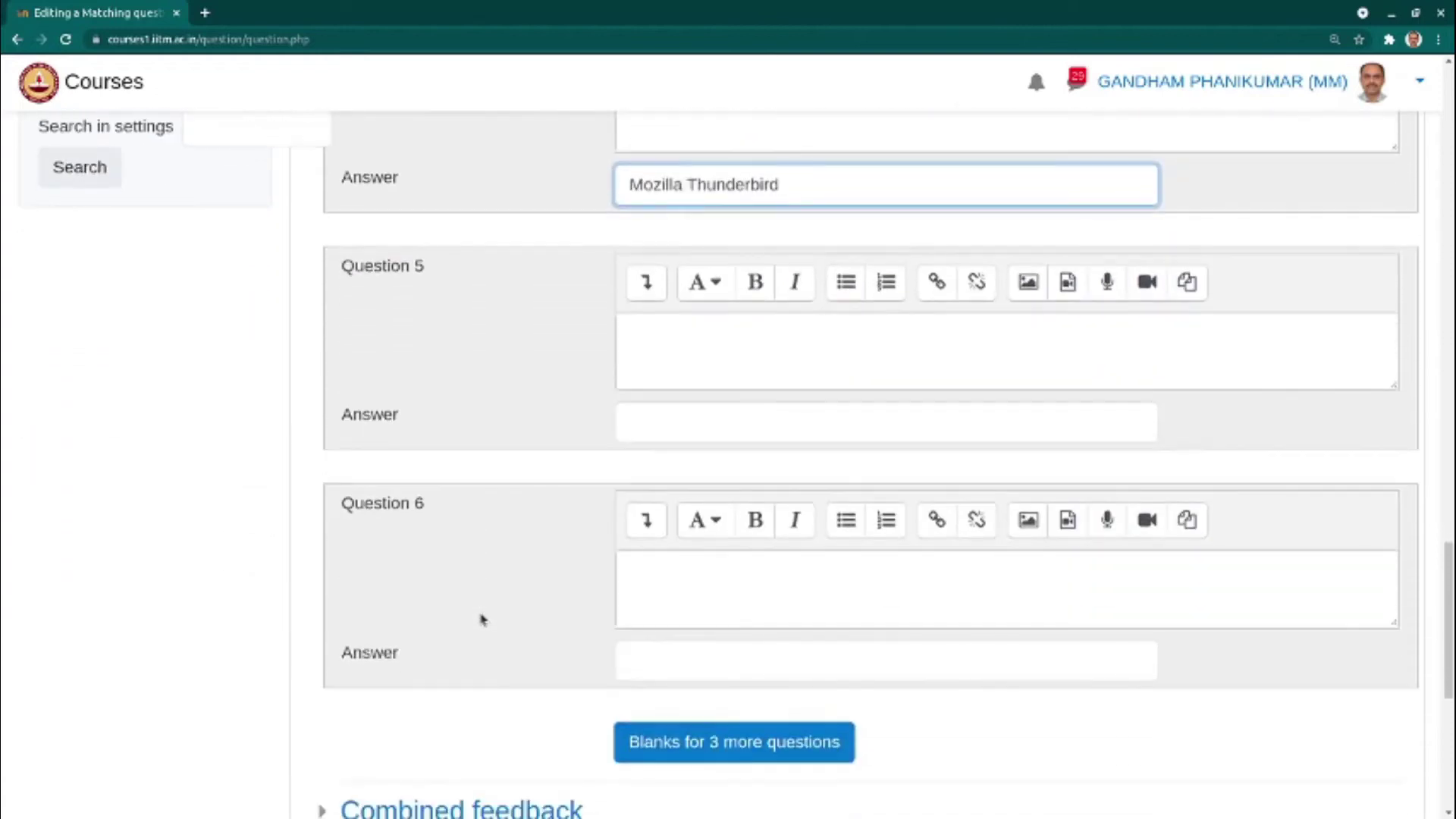
pyautogui.scroll(-6, 483, 619)
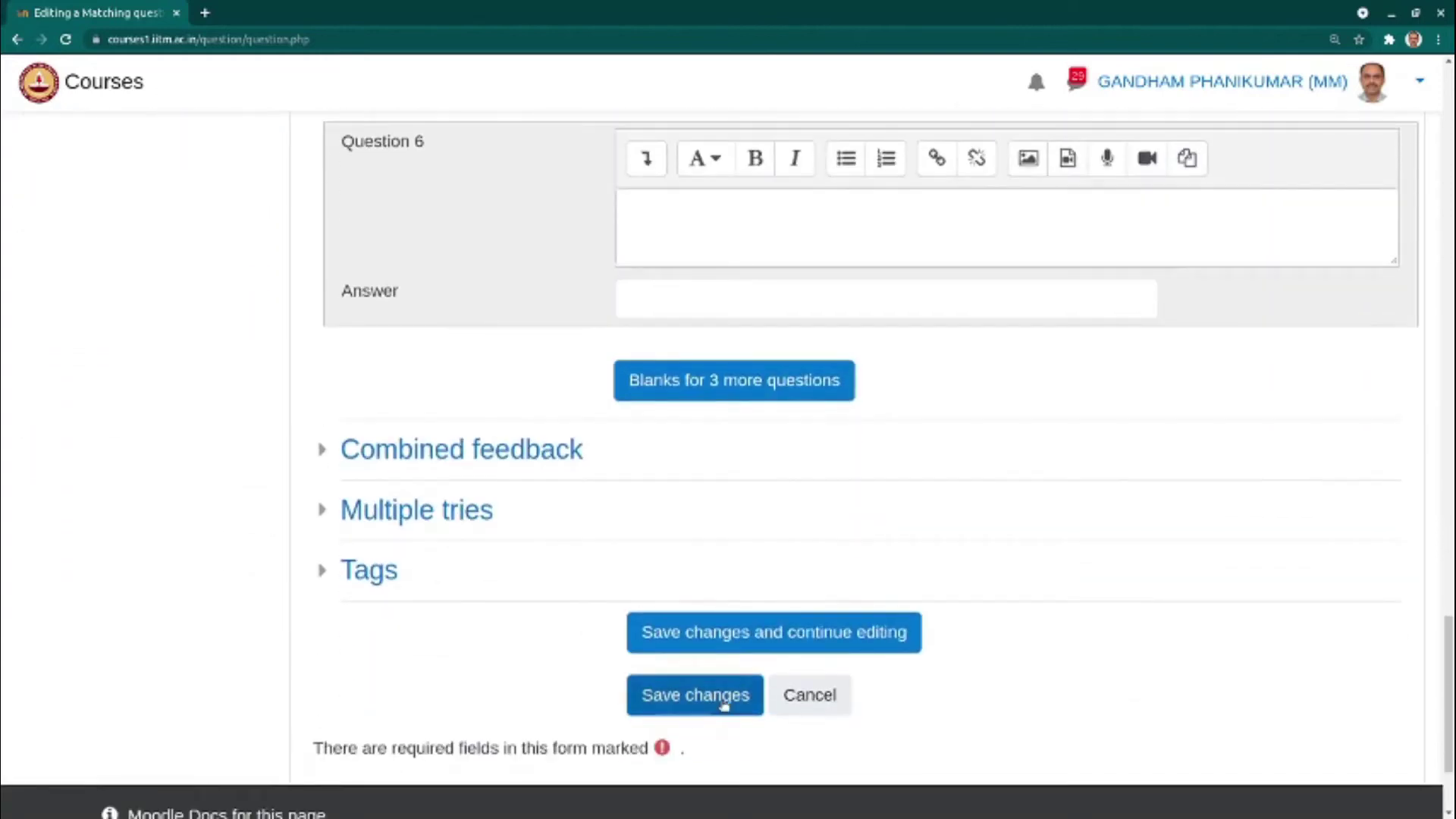
pyautogui.click(724, 701)
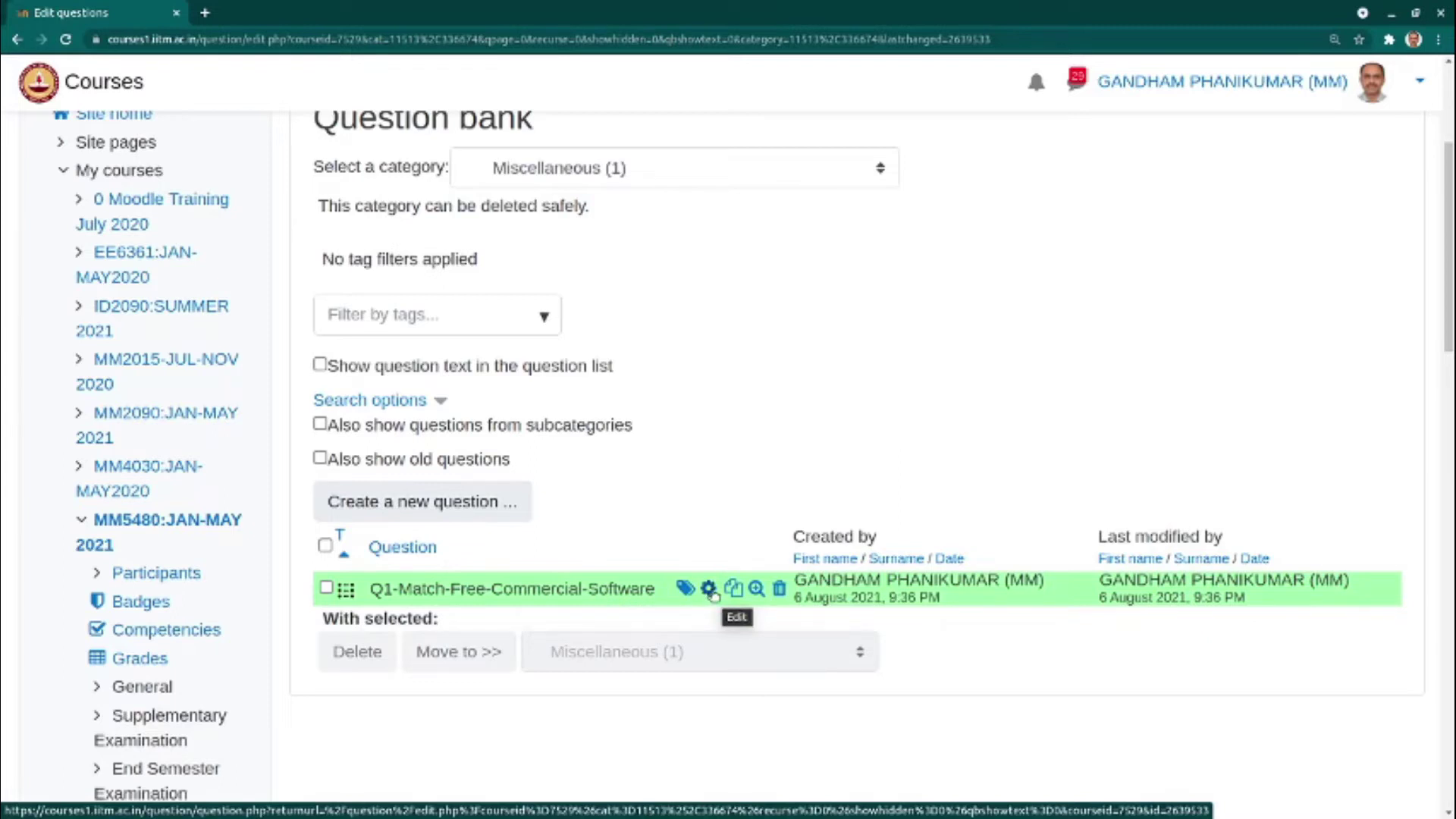
# Step: Preview the question and answer gimp for Microsoft Office and Adobe Acrobat, "pdftk, xournal" for Adobe Photoshop, and Mozilla Thunderbird for Microsoft Outlook
pyautogui.click(756, 589)
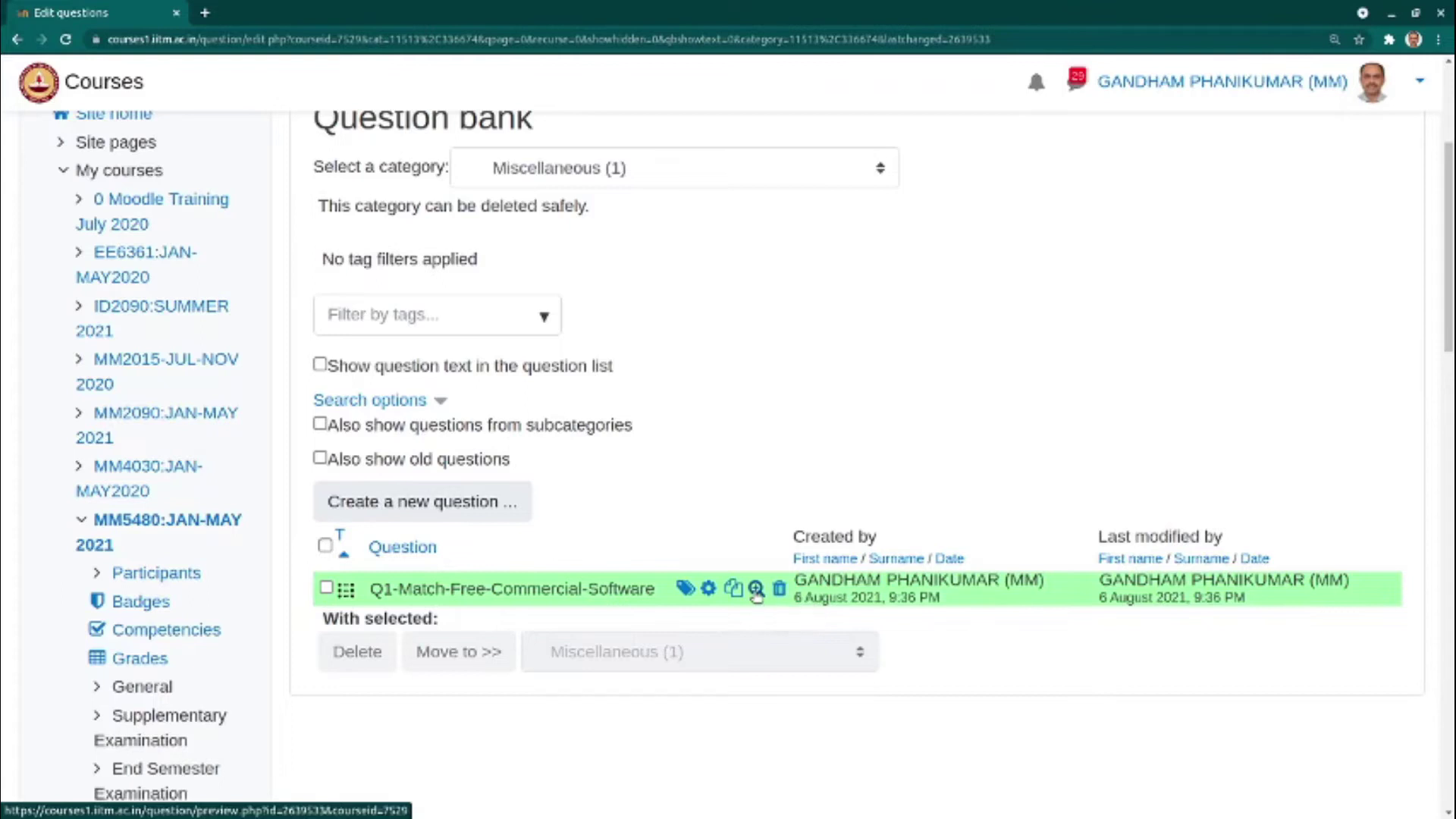
pyautogui.moveTo(605, 497); pyautogui.dragTo(632, 665)
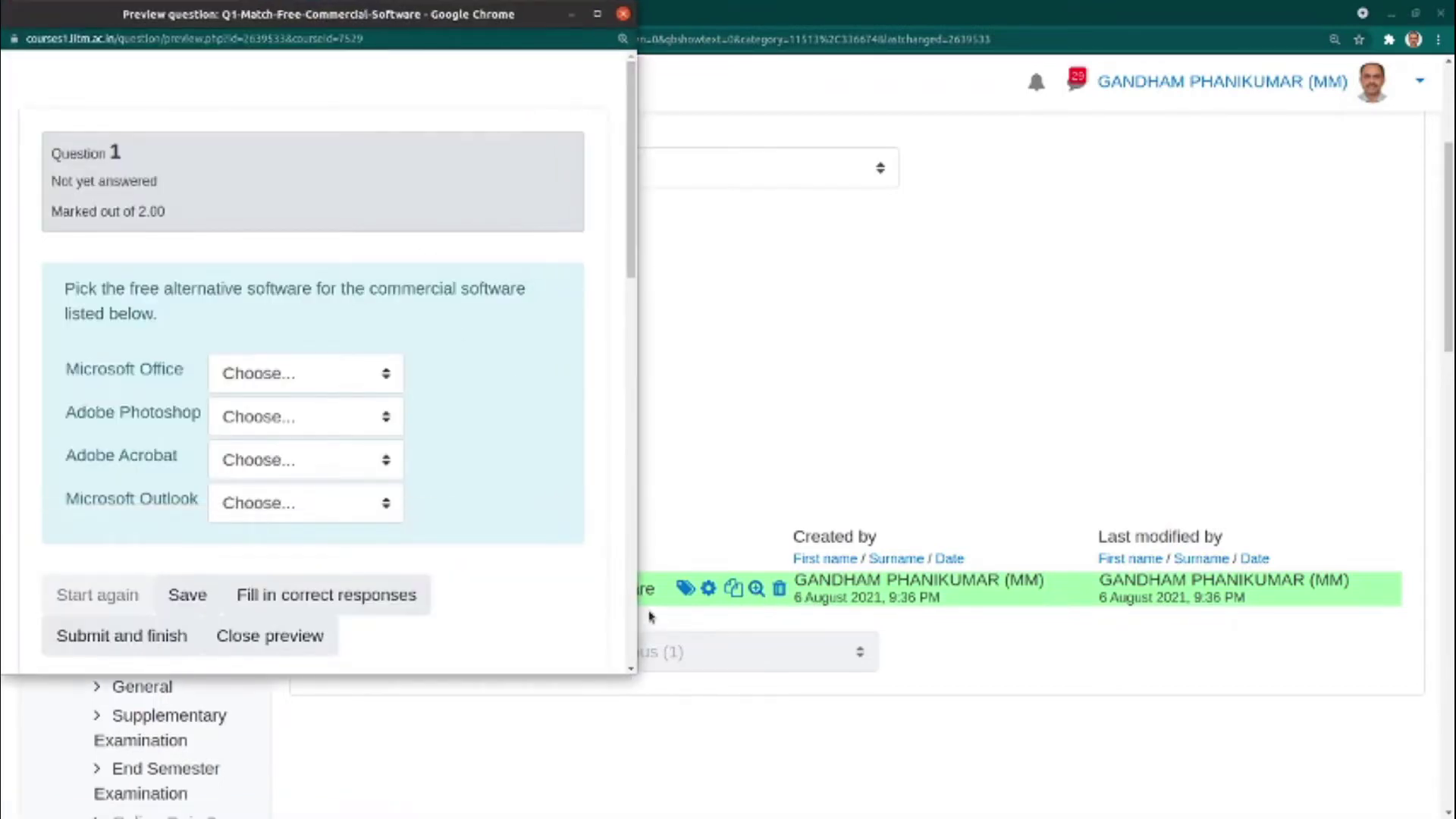
pyautogui.click(283, 377)
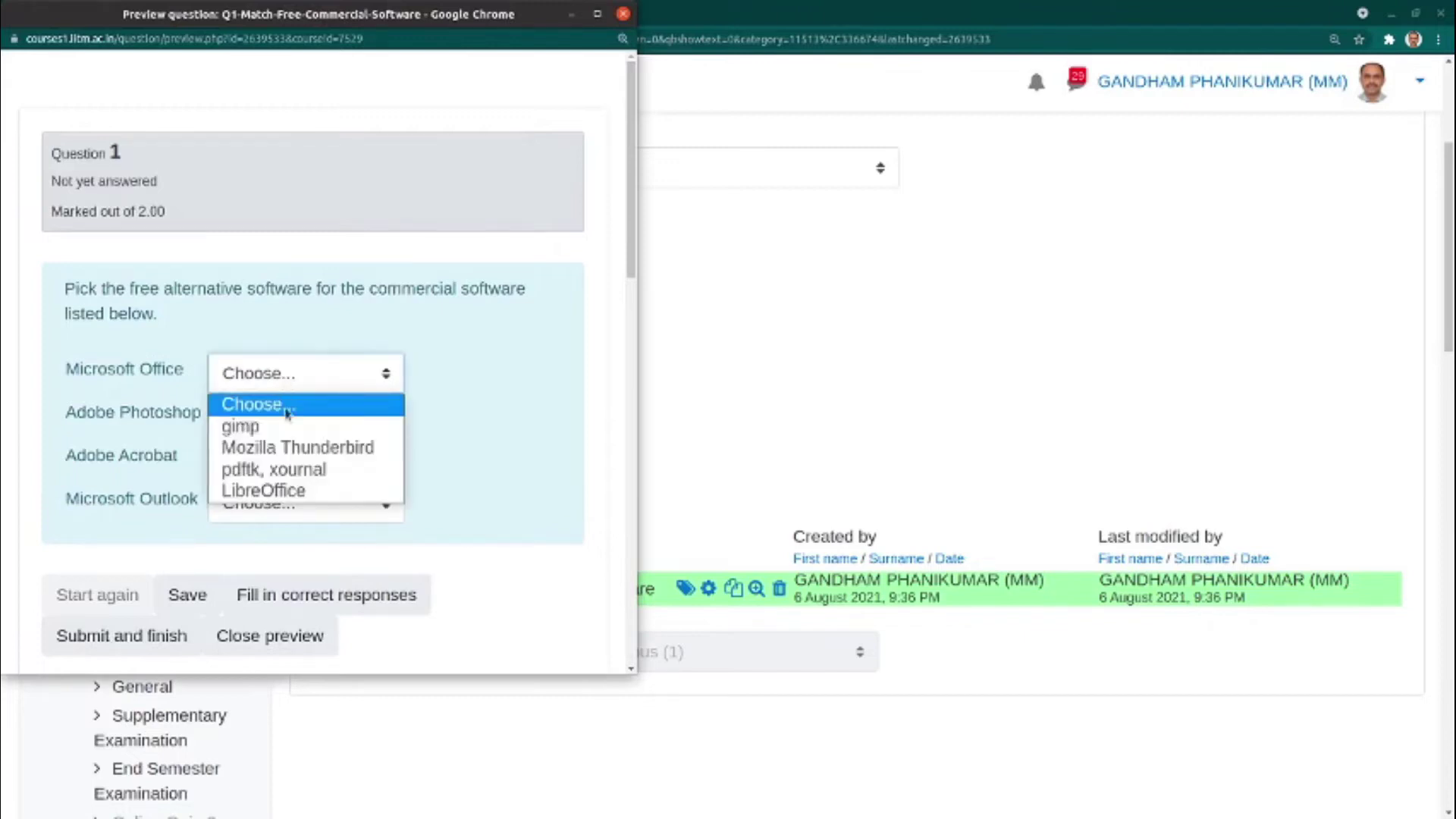
pyautogui.click(285, 429)
pyautogui.click(285, 432)
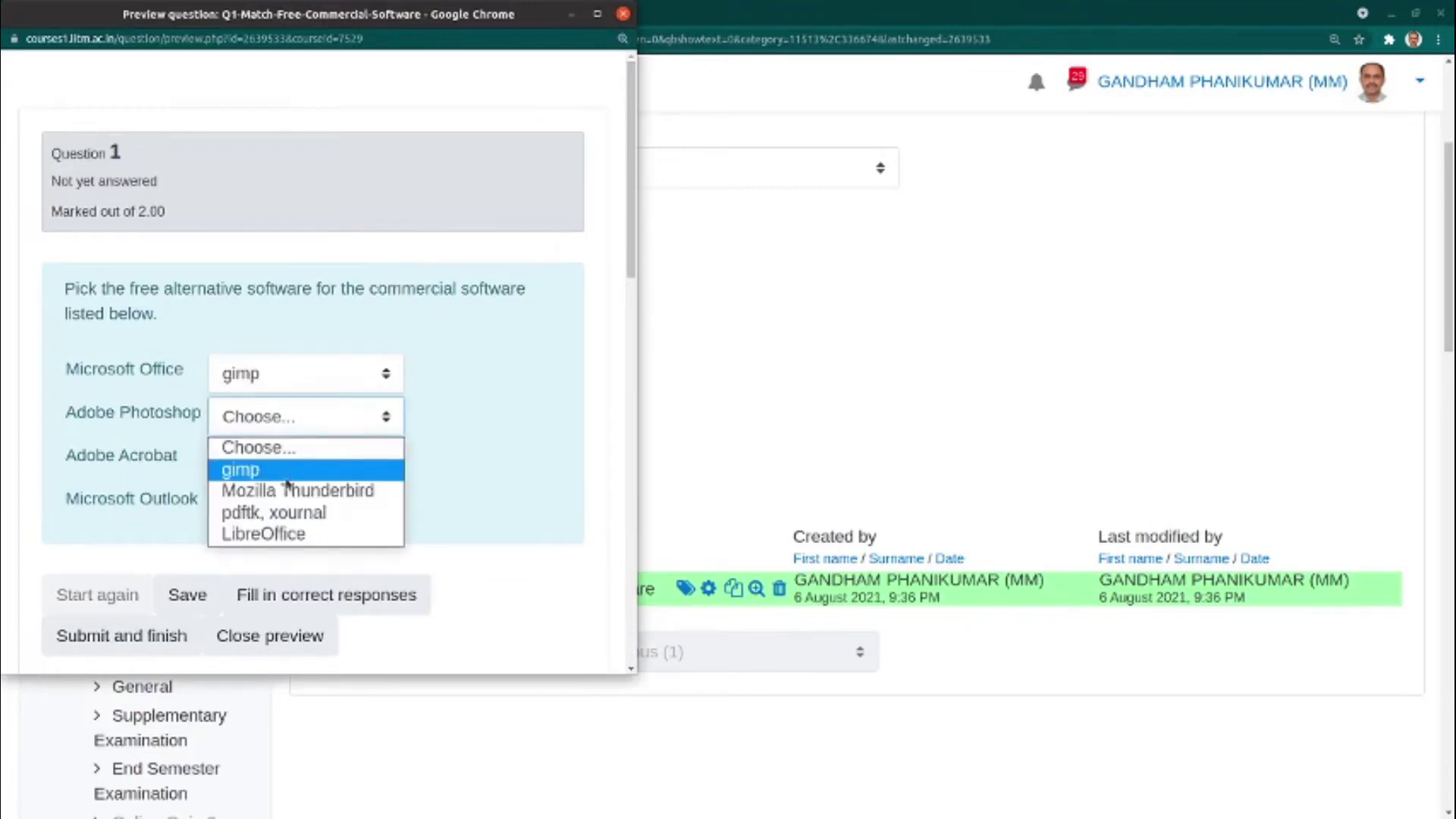
pyautogui.click(299, 513)
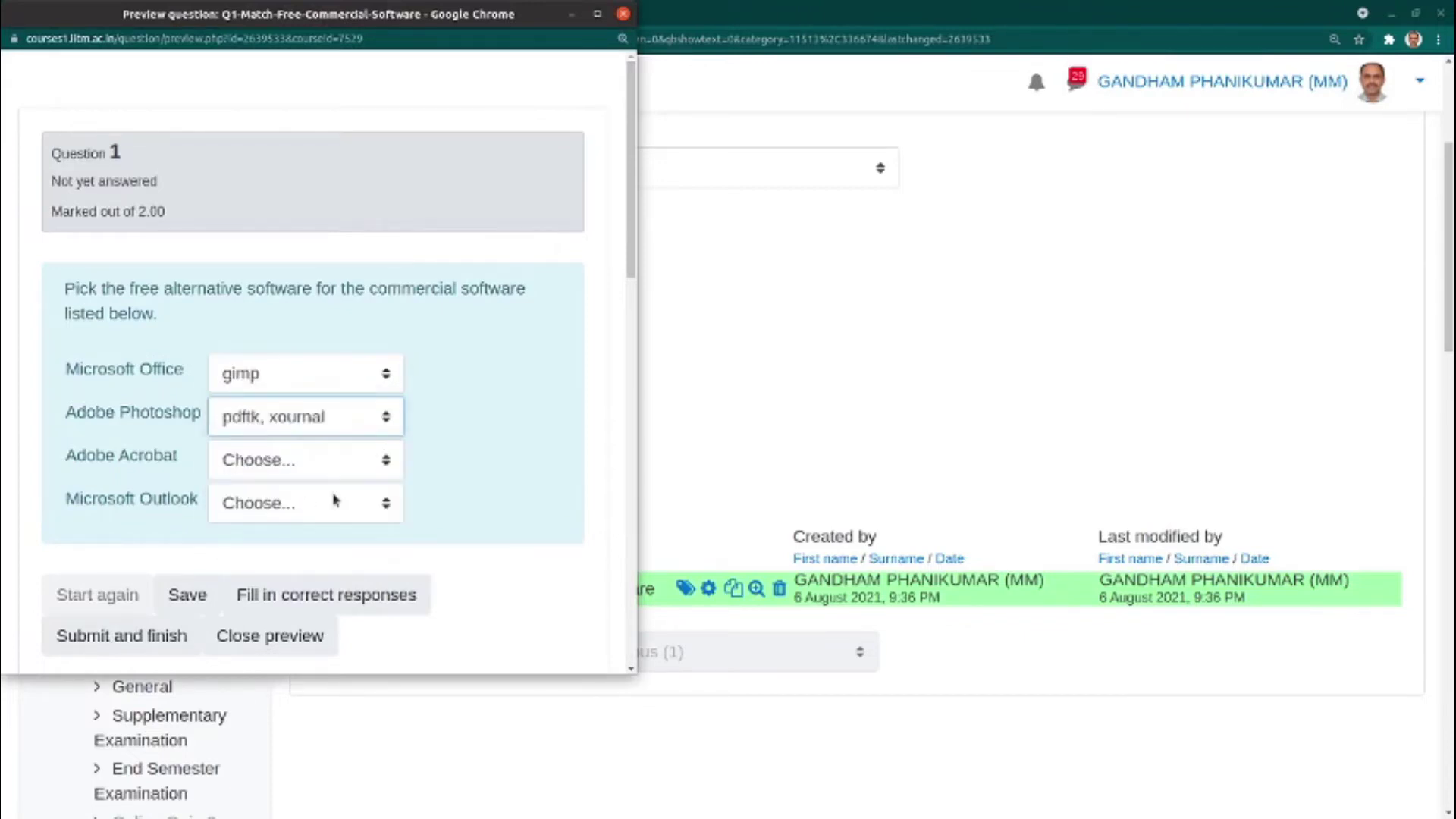
pyautogui.click(287, 469)
pyautogui.click(282, 518)
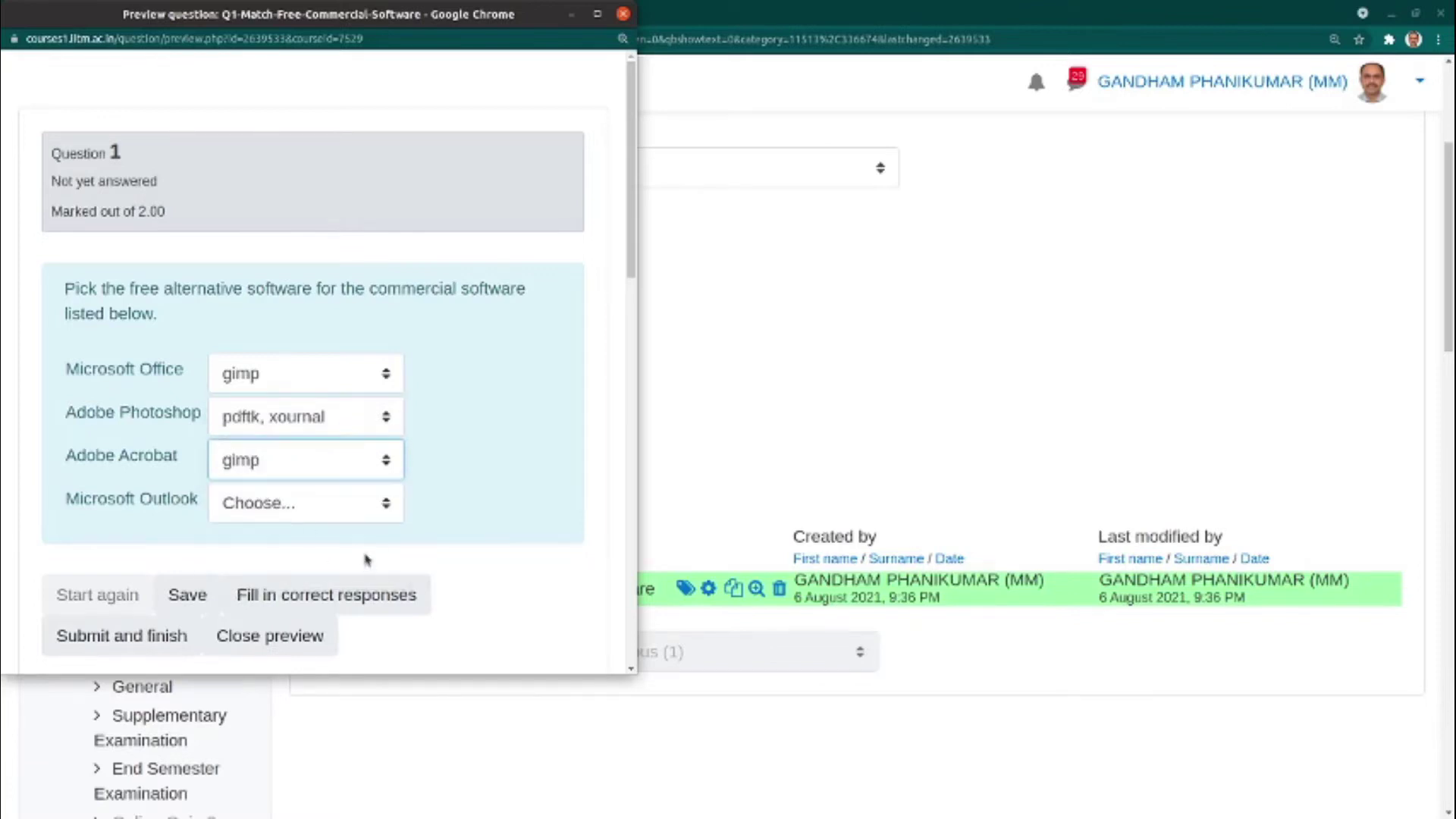
pyautogui.click(295, 508)
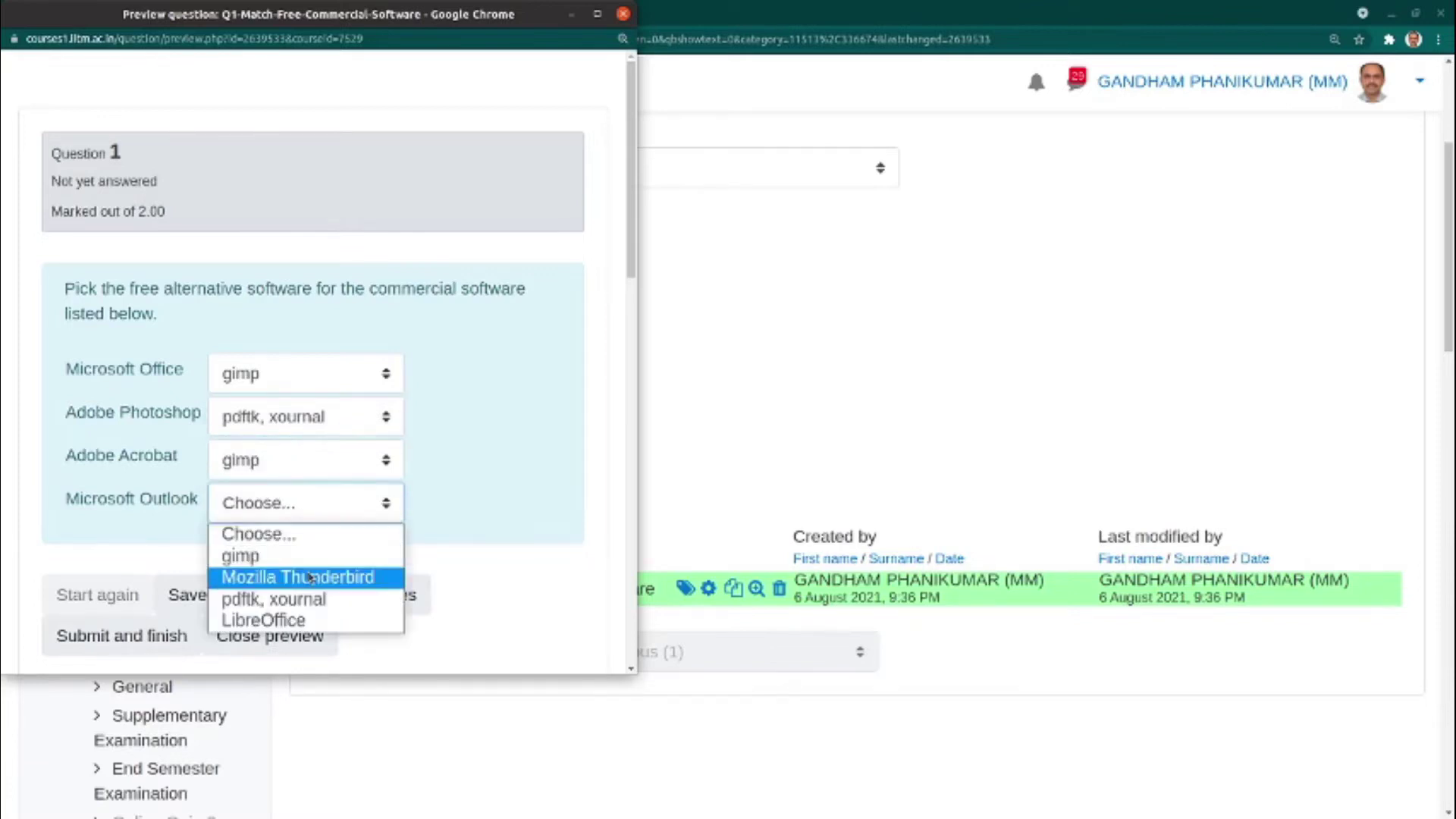
pyautogui.click(311, 578)
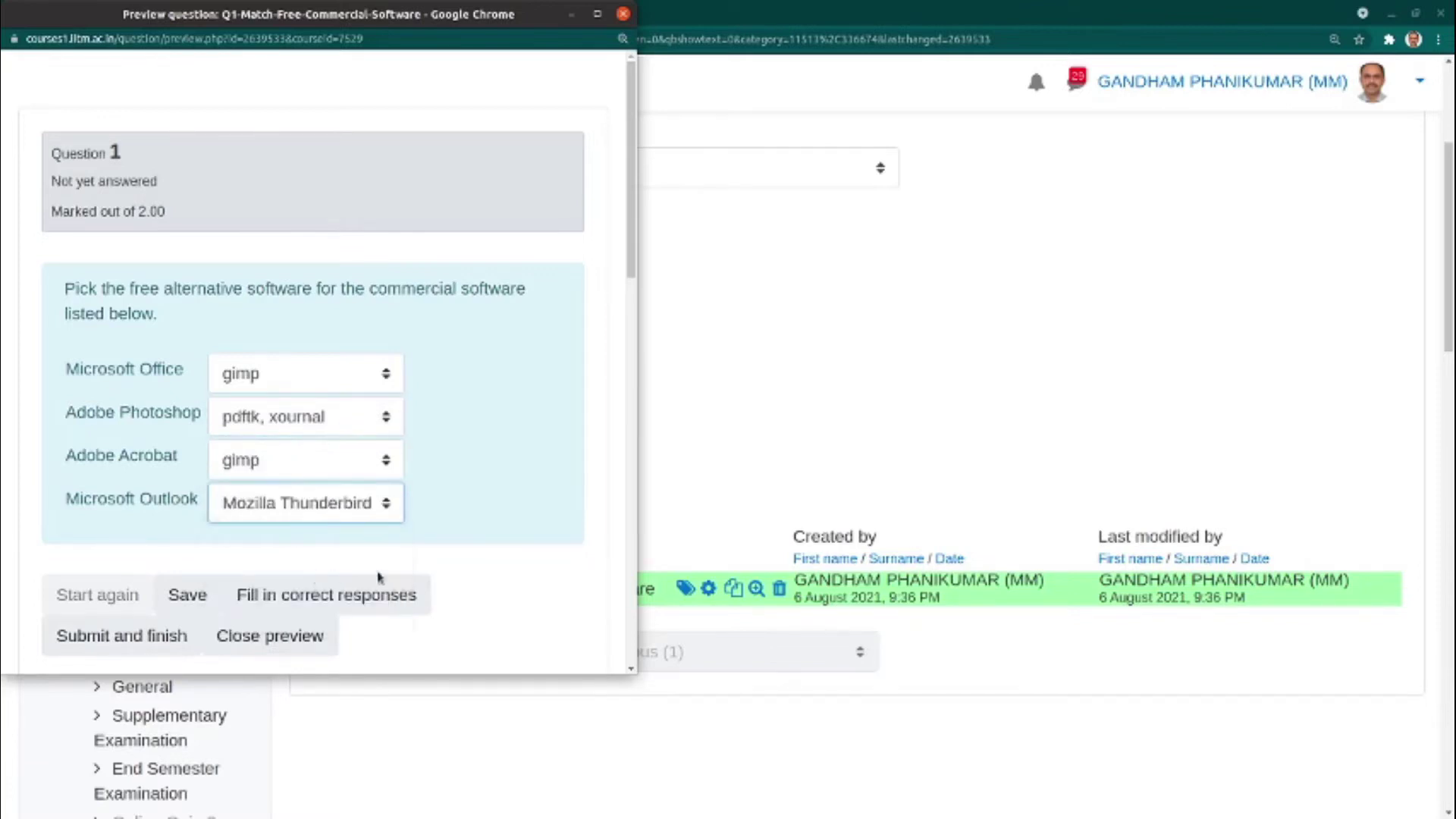
# Step: Submit and finish the preview attempt and examine its grading, feedback and correct-answer text
pyautogui.click(174, 641)
pyautogui.scroll(-1, 497, 494)
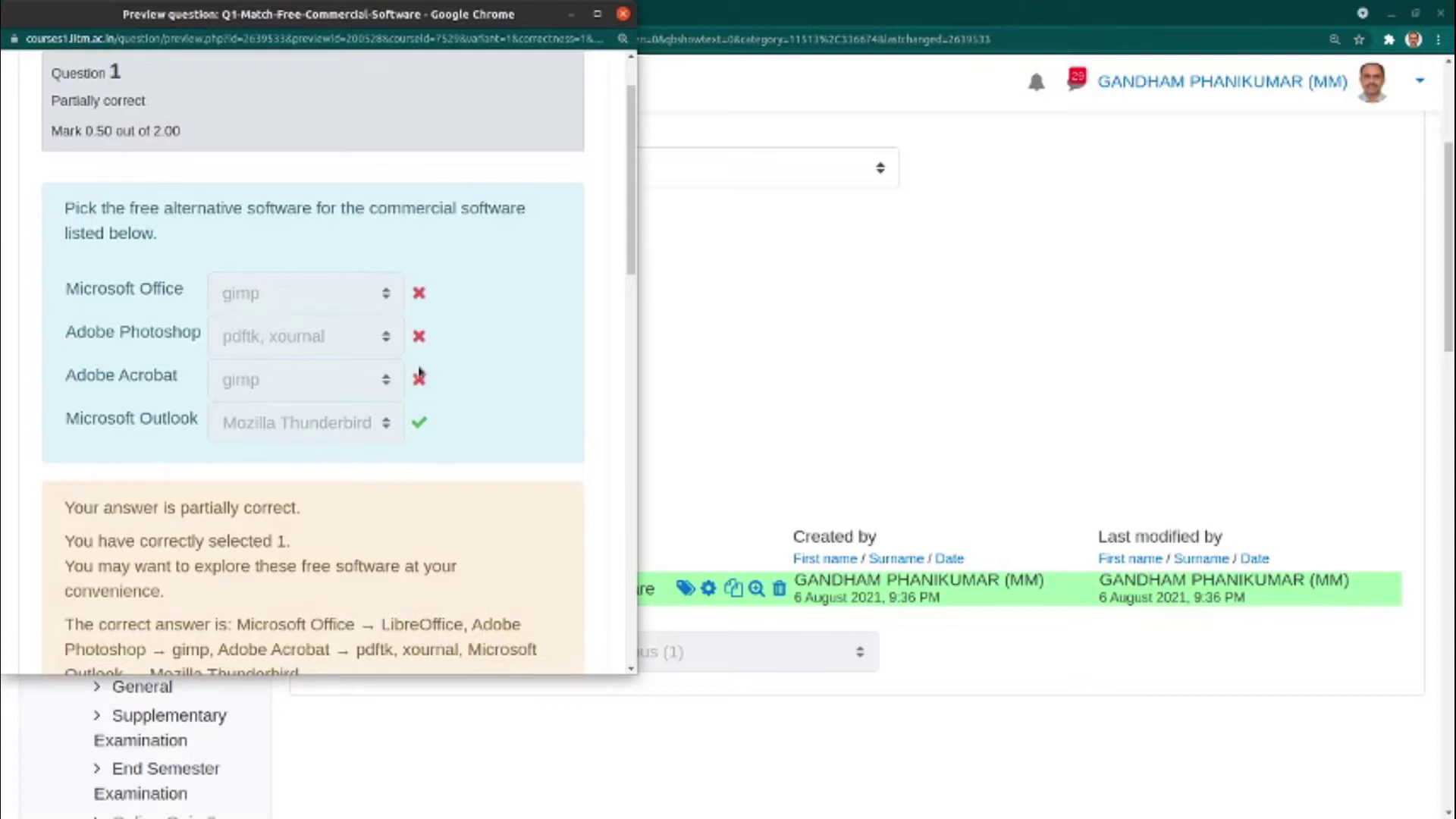
pyautogui.scroll(-2, 478, 458)
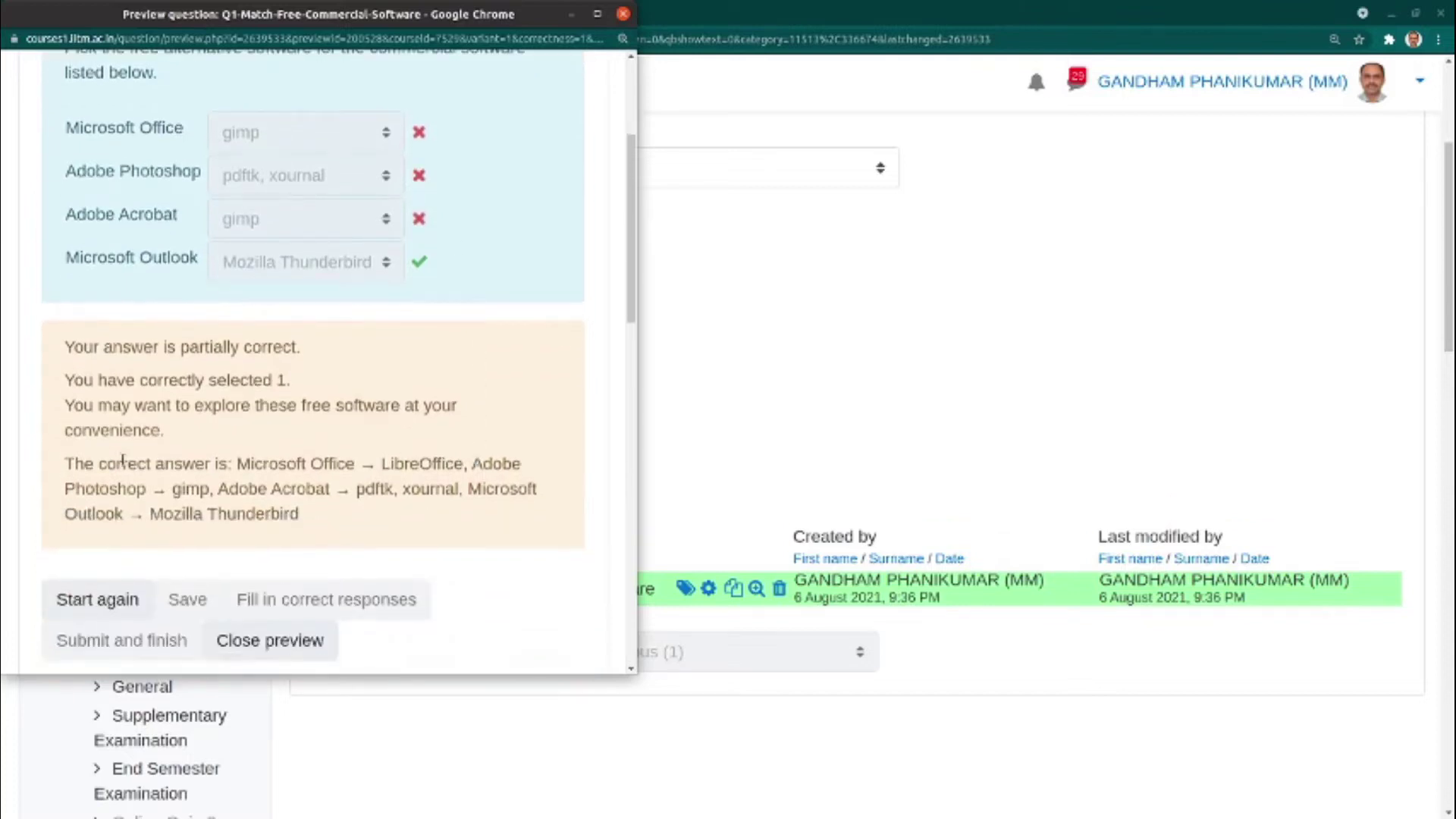
pyautogui.moveTo(237, 461); pyautogui.dragTo(314, 524)
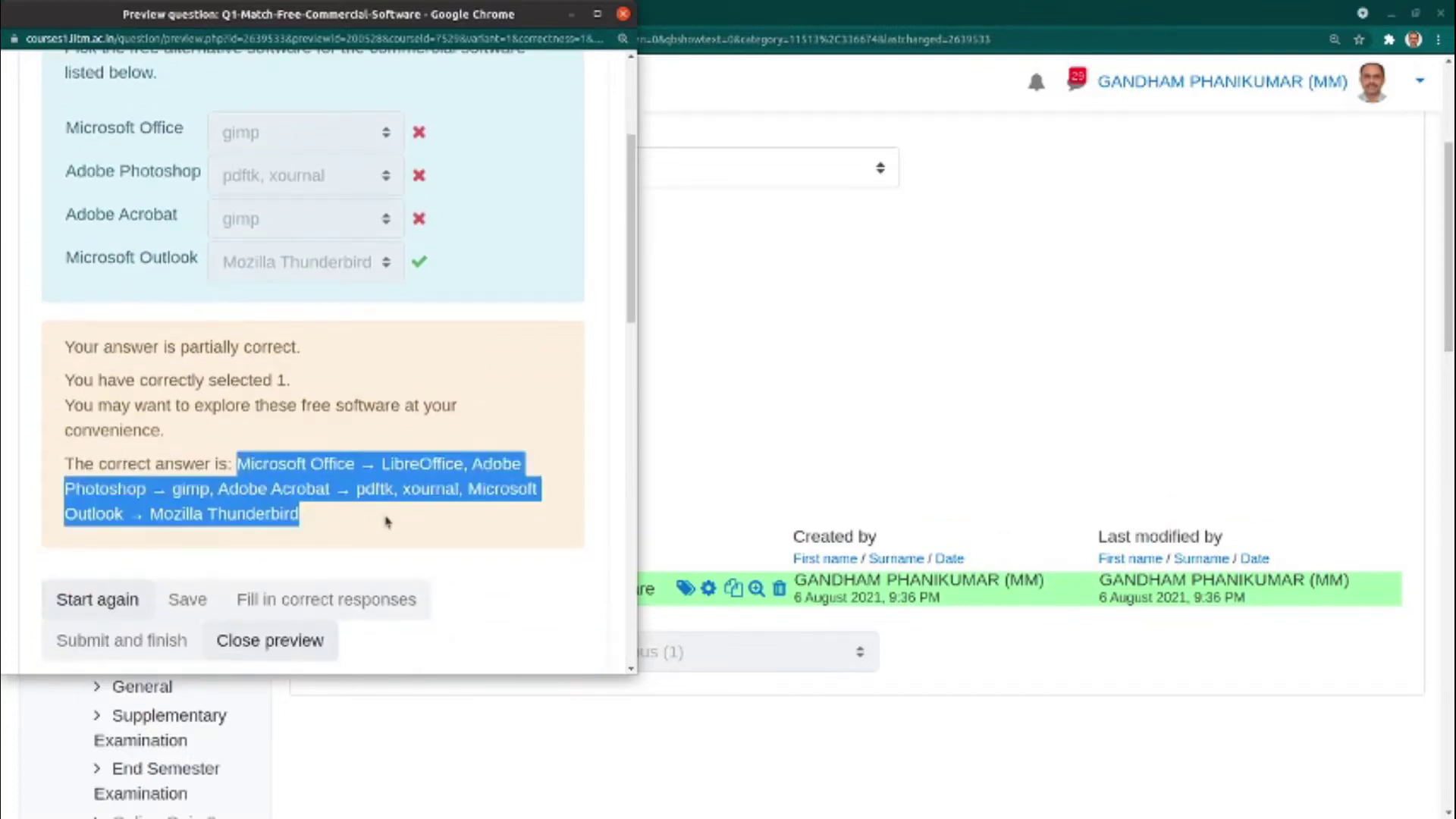
pyautogui.click(388, 522)
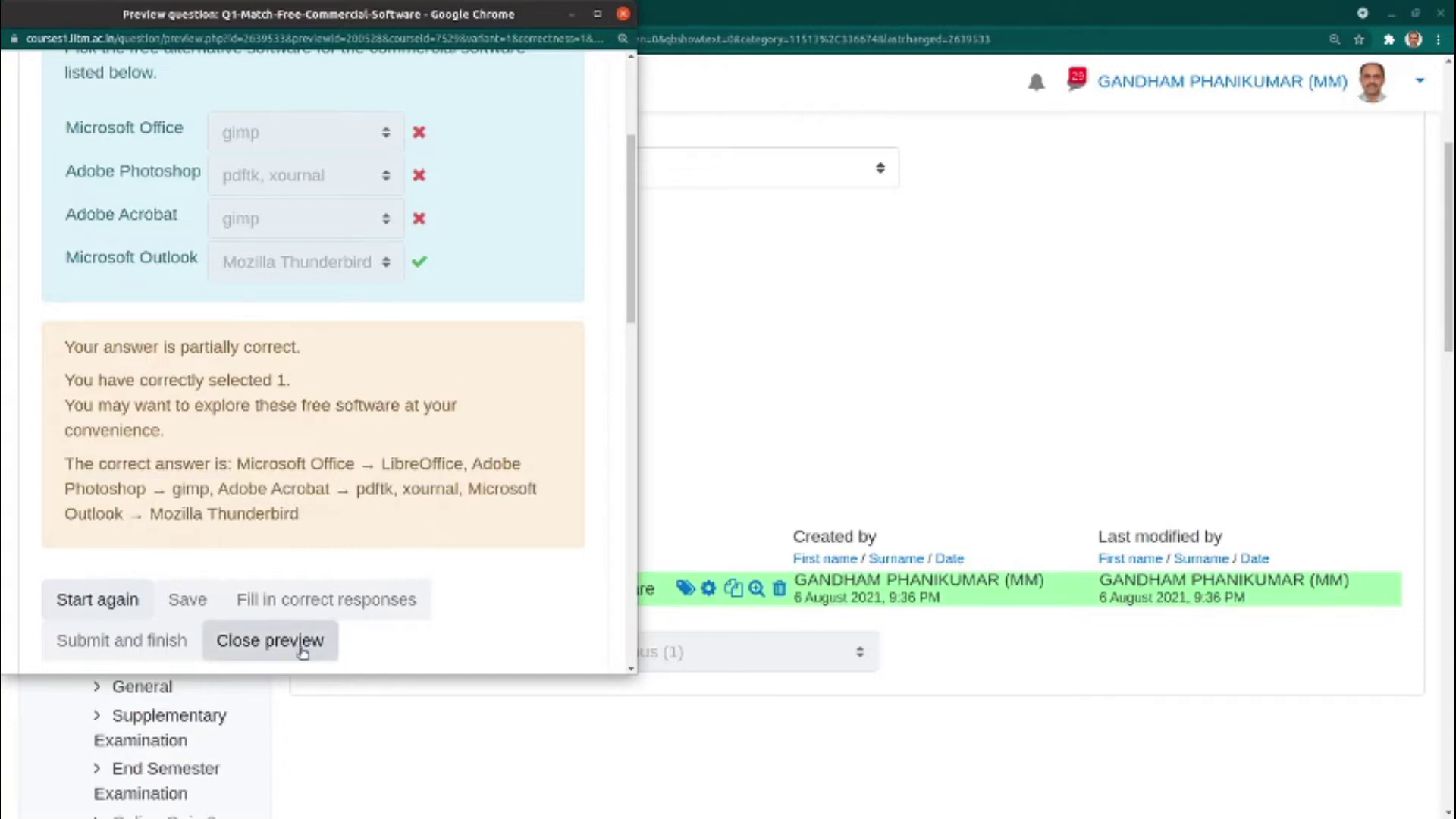
# Step: Restart the preview and match Outlook with Mozilla Thunderbird, Acrobat with "pdftk, xournal", Microsoft Office with LibreOffice, and Photoshop with gimp
pyautogui.click(97, 599)
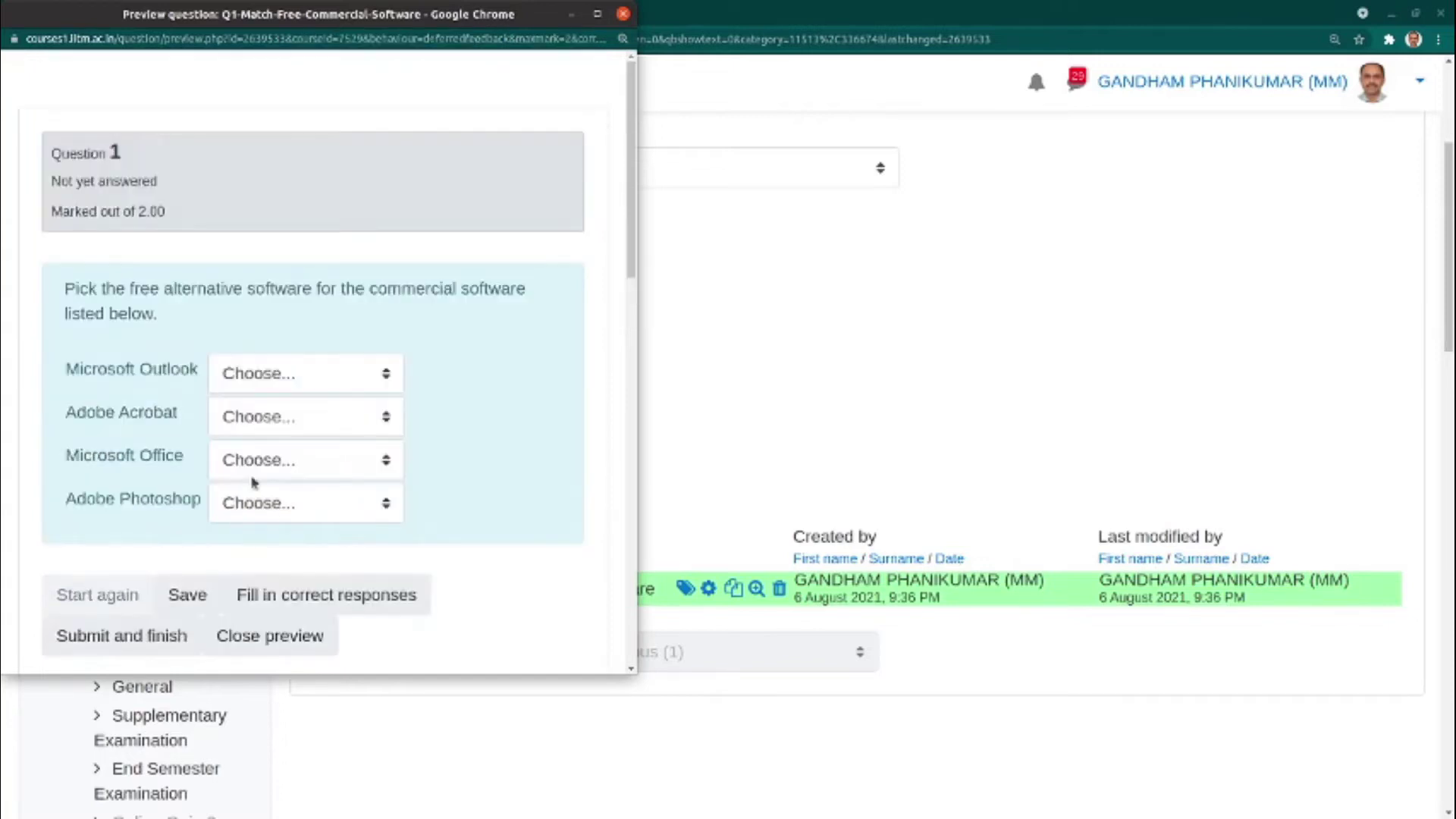
pyautogui.click(287, 380)
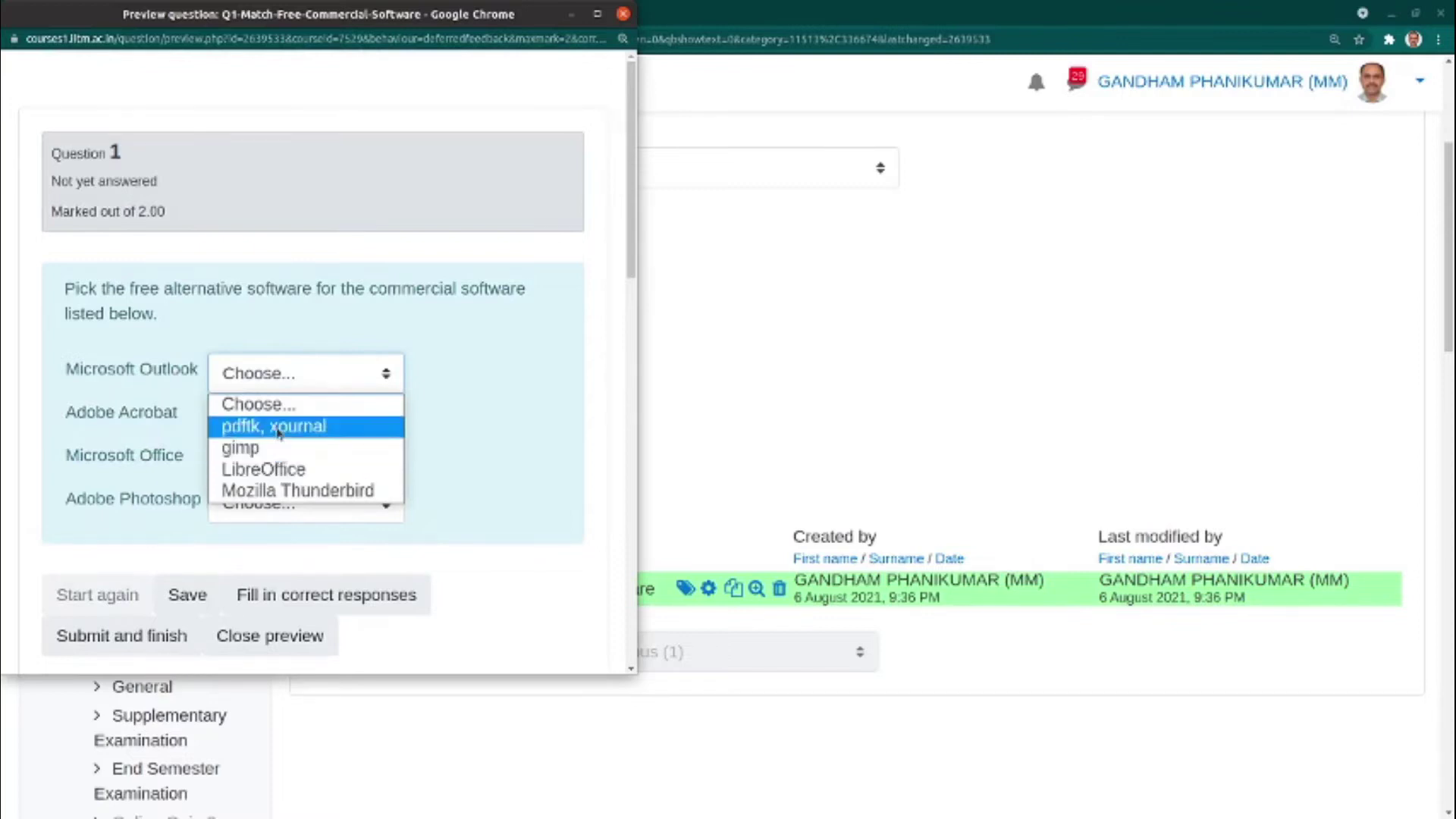
pyautogui.click(288, 491)
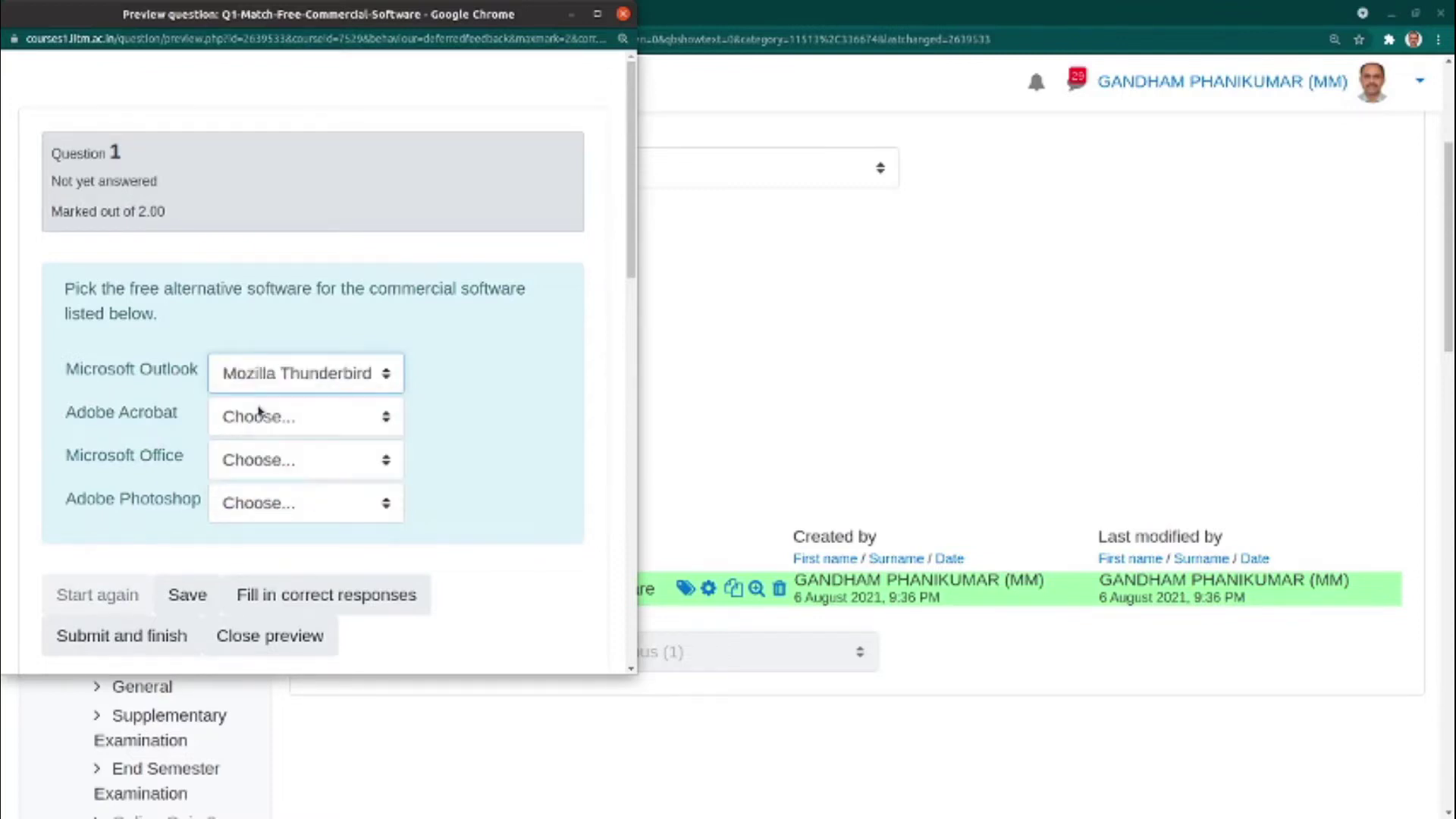
pyautogui.click(263, 418)
pyautogui.click(303, 470)
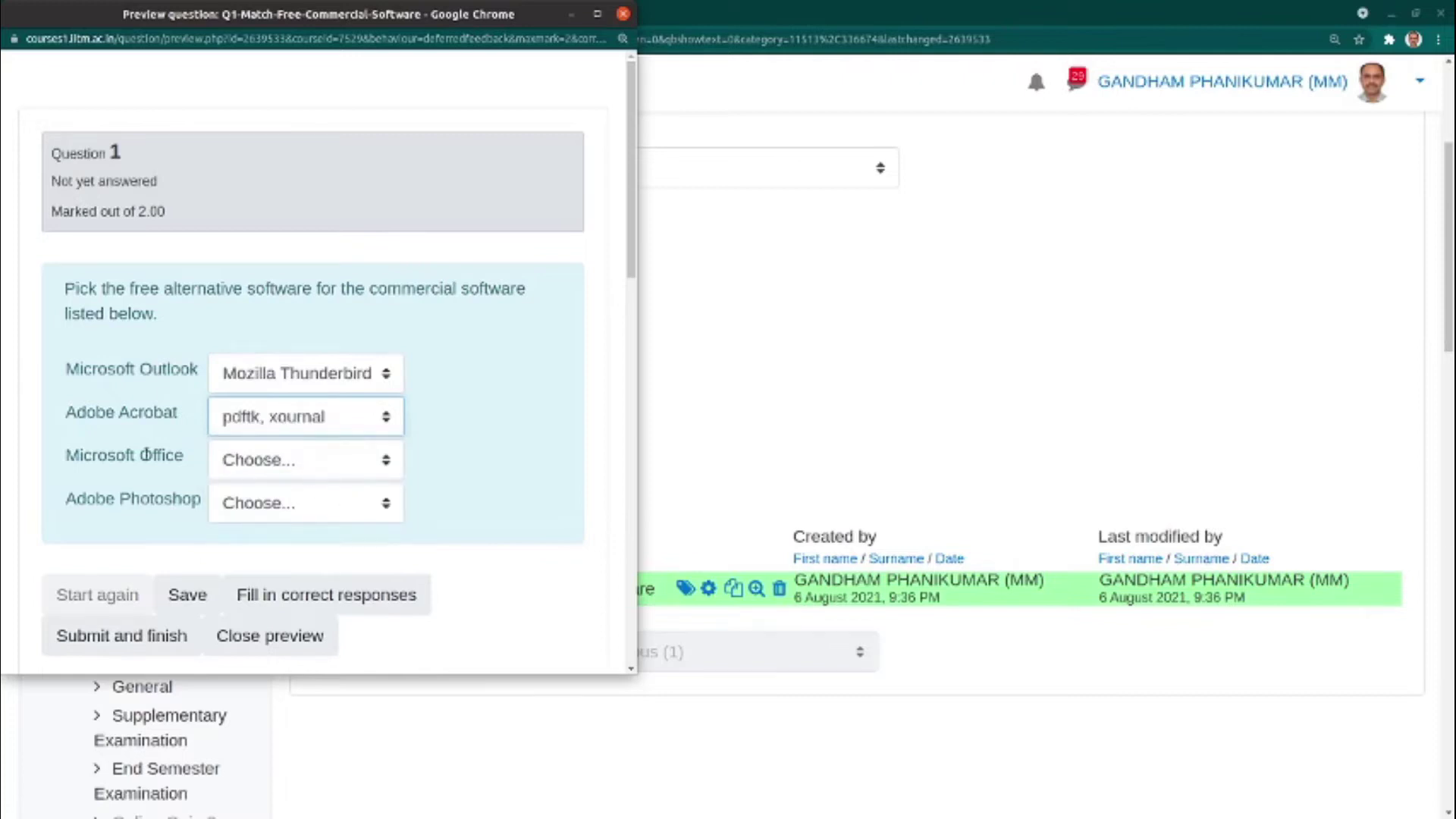
pyautogui.click(286, 471)
pyautogui.click(313, 549)
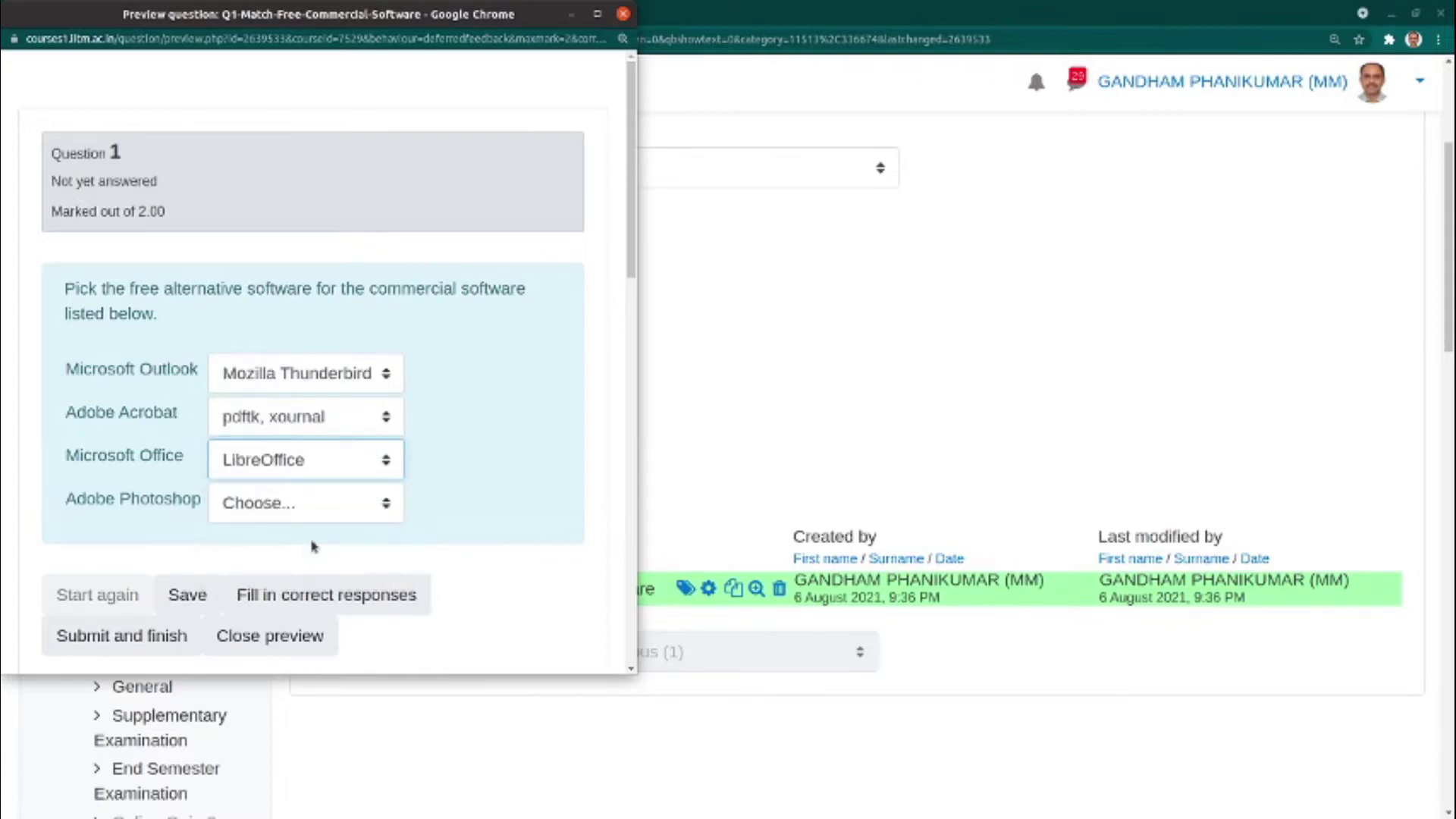
pyautogui.click(286, 506)
pyautogui.click(304, 581)
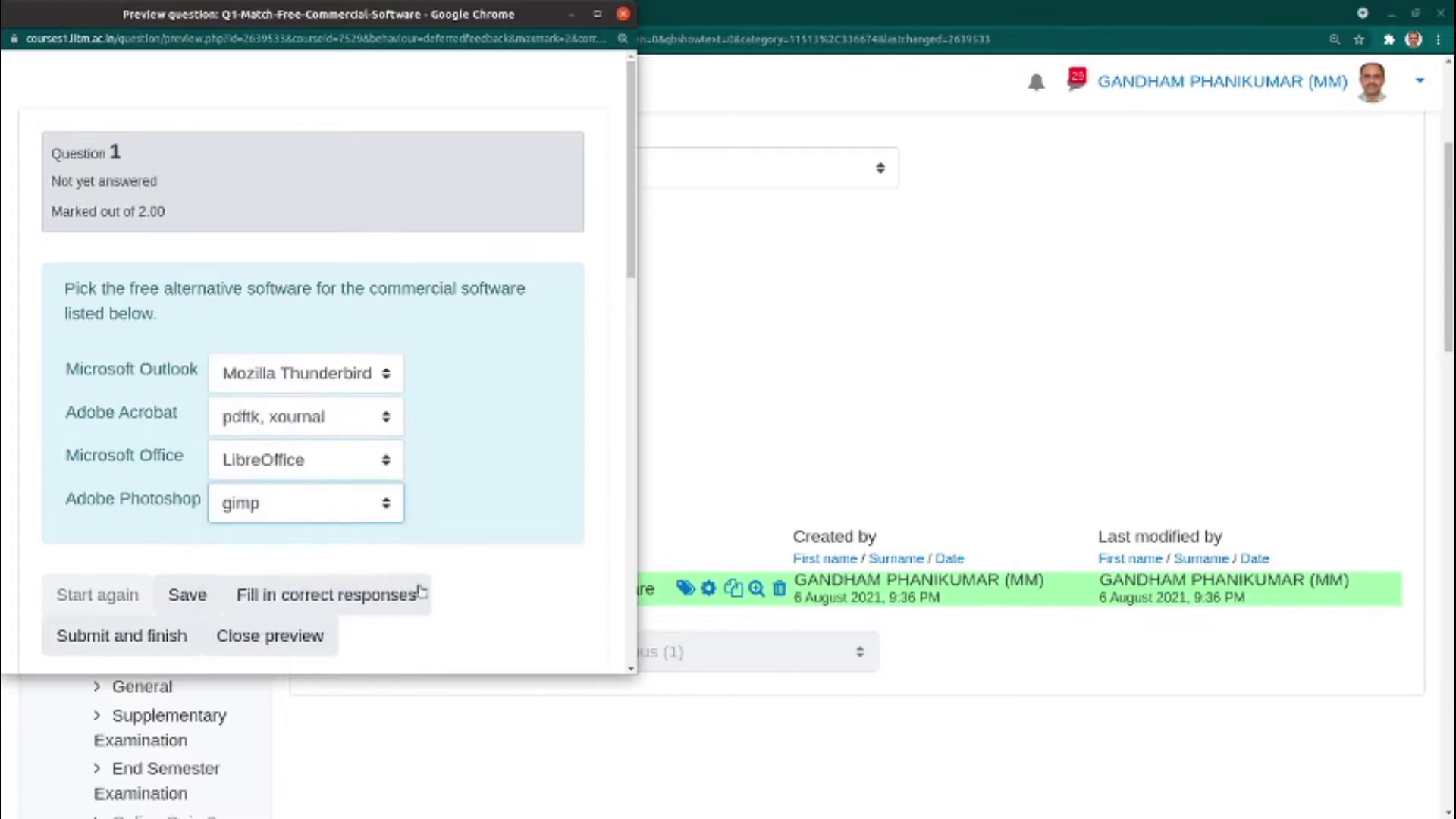
# Step: Submit and finish the second preview attempt, examine its feedback, and close the preview
pyautogui.click(66, 643)
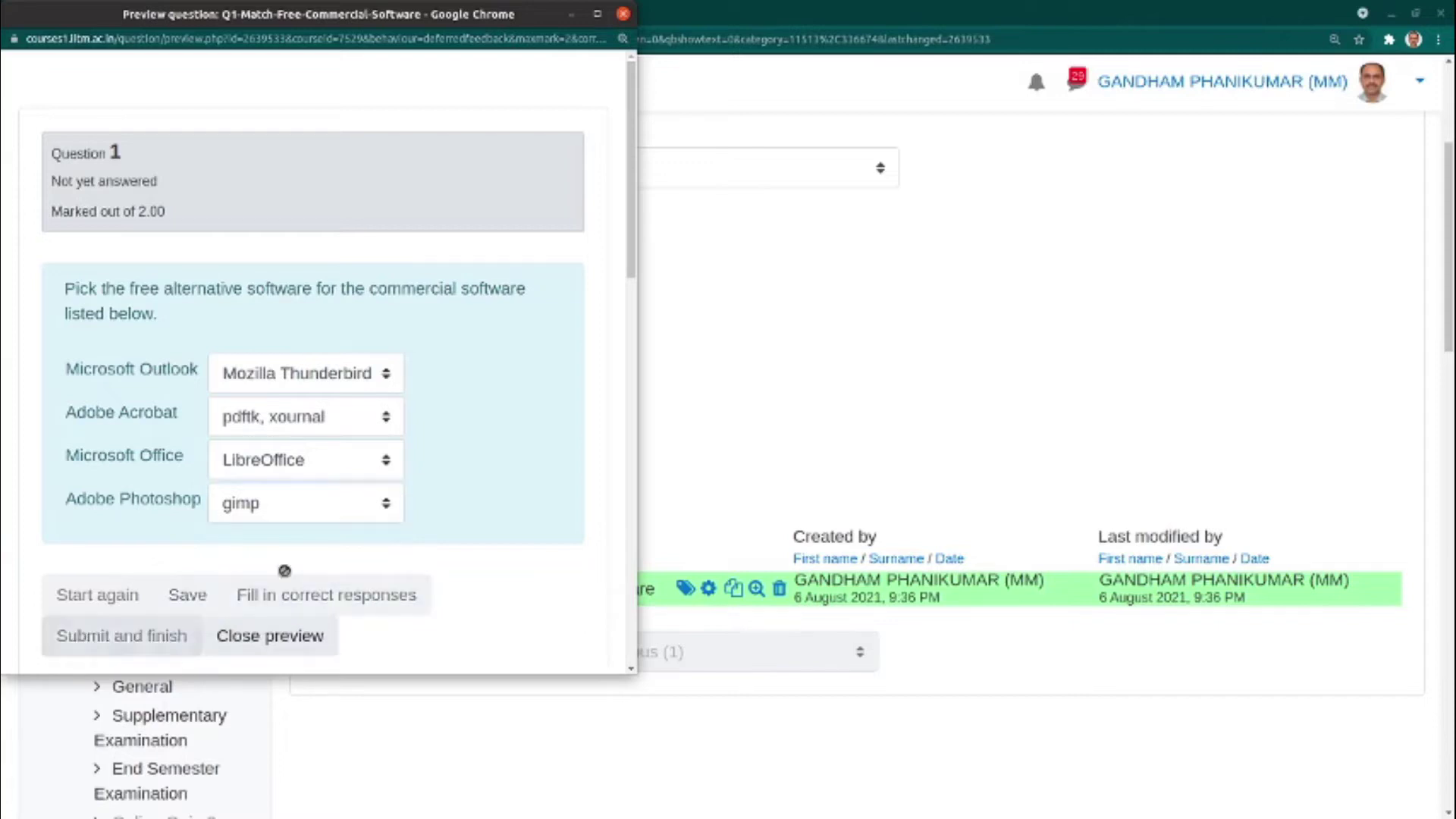
pyautogui.scroll(-5, 514, 475)
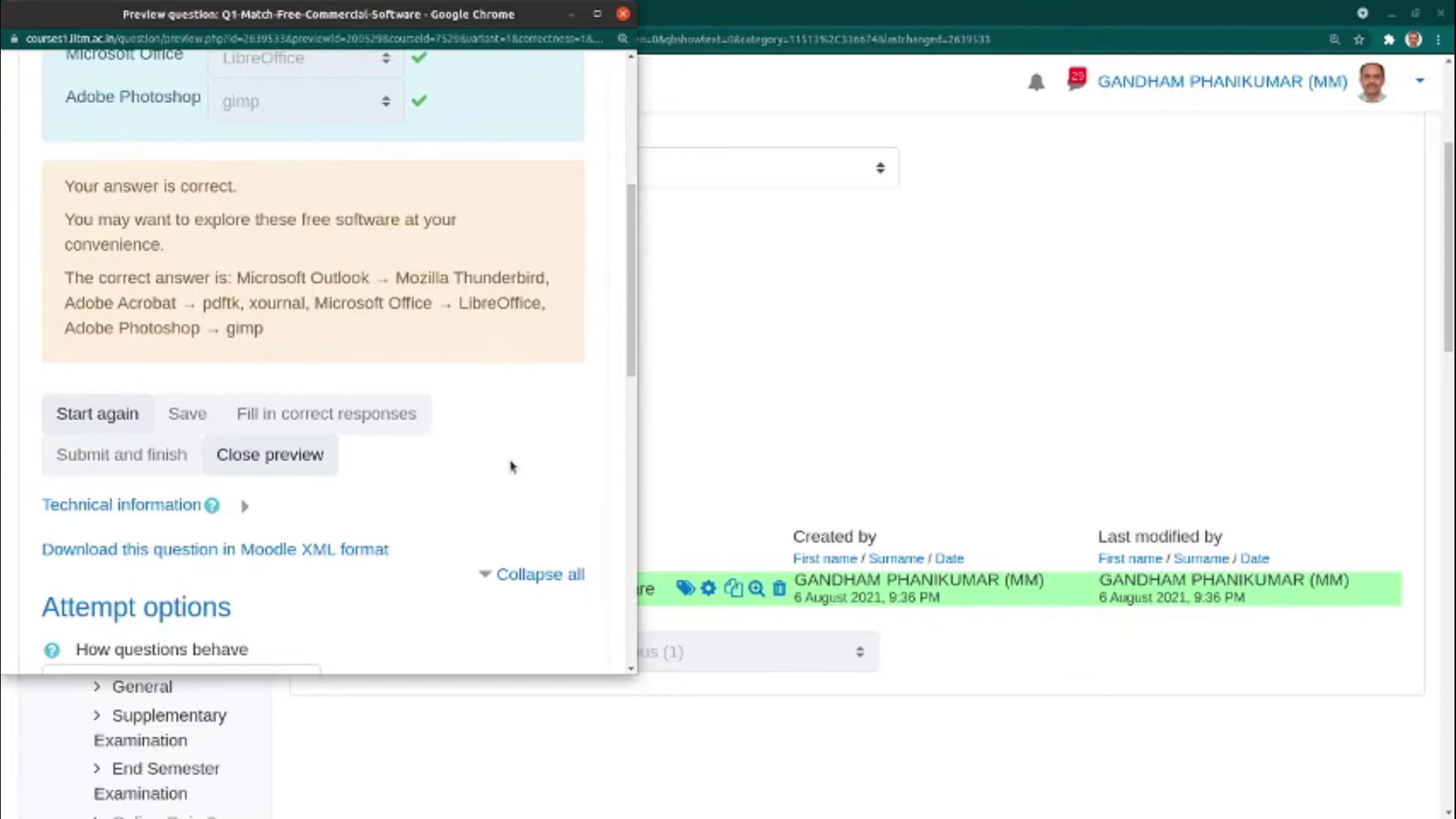
pyautogui.click(293, 464)
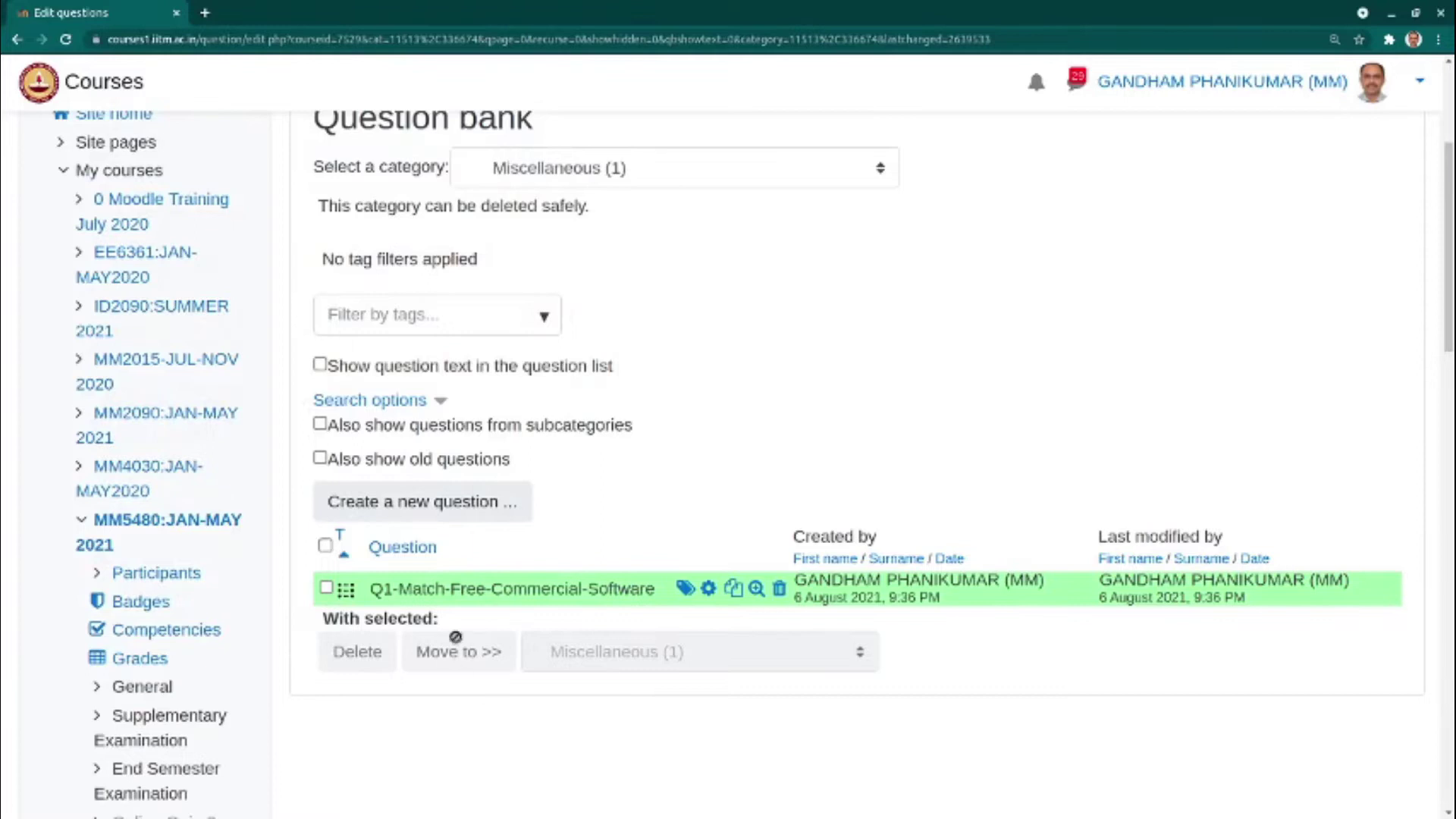
# Step: Select the Q1-Match-Free-Commercial-Software question and choose Miscellaneous as the destination category for moving it
pyautogui.click(326, 589)
pyautogui.click(679, 655)
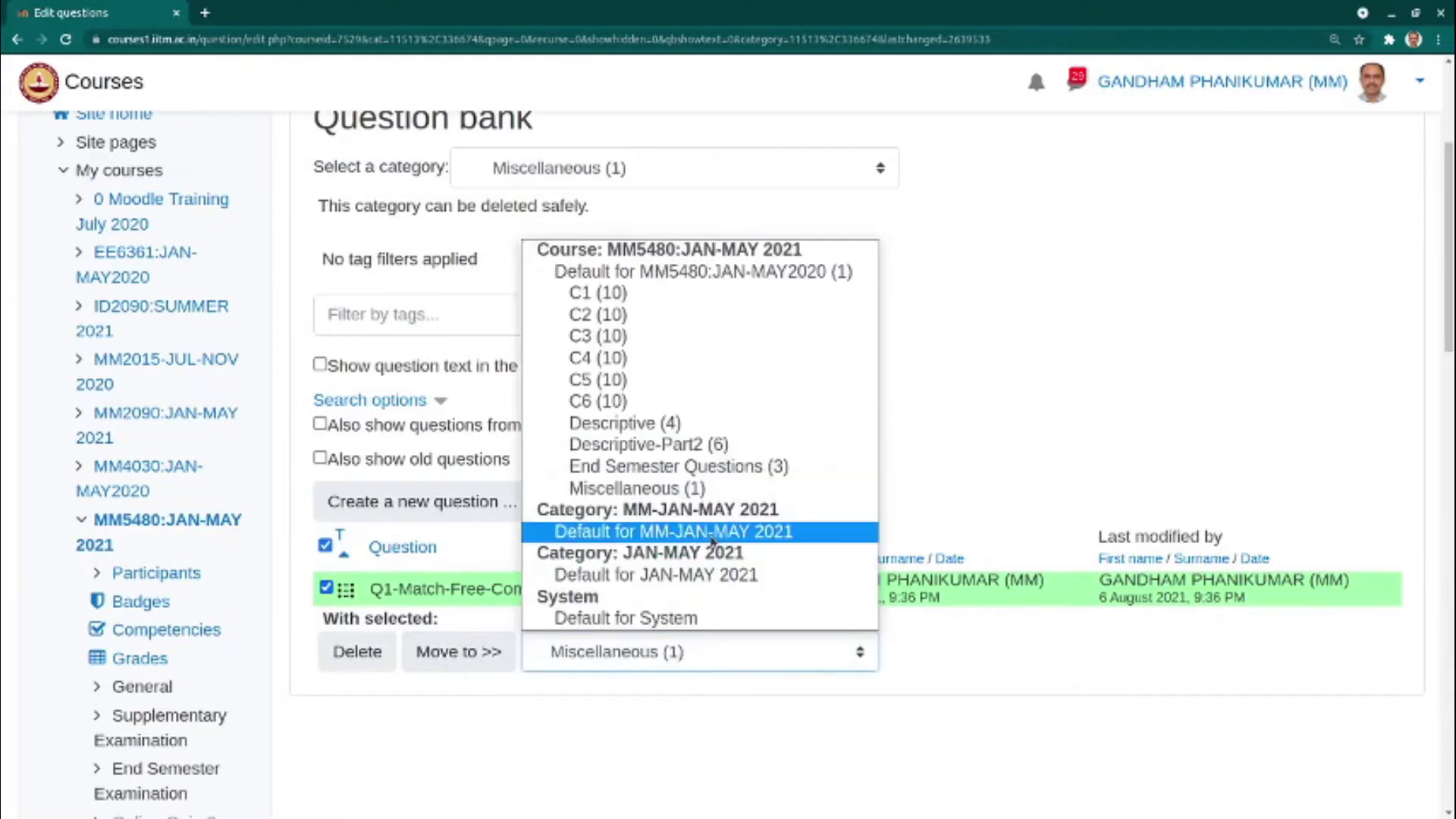
pyautogui.click(692, 490)
pyautogui.click(729, 733)
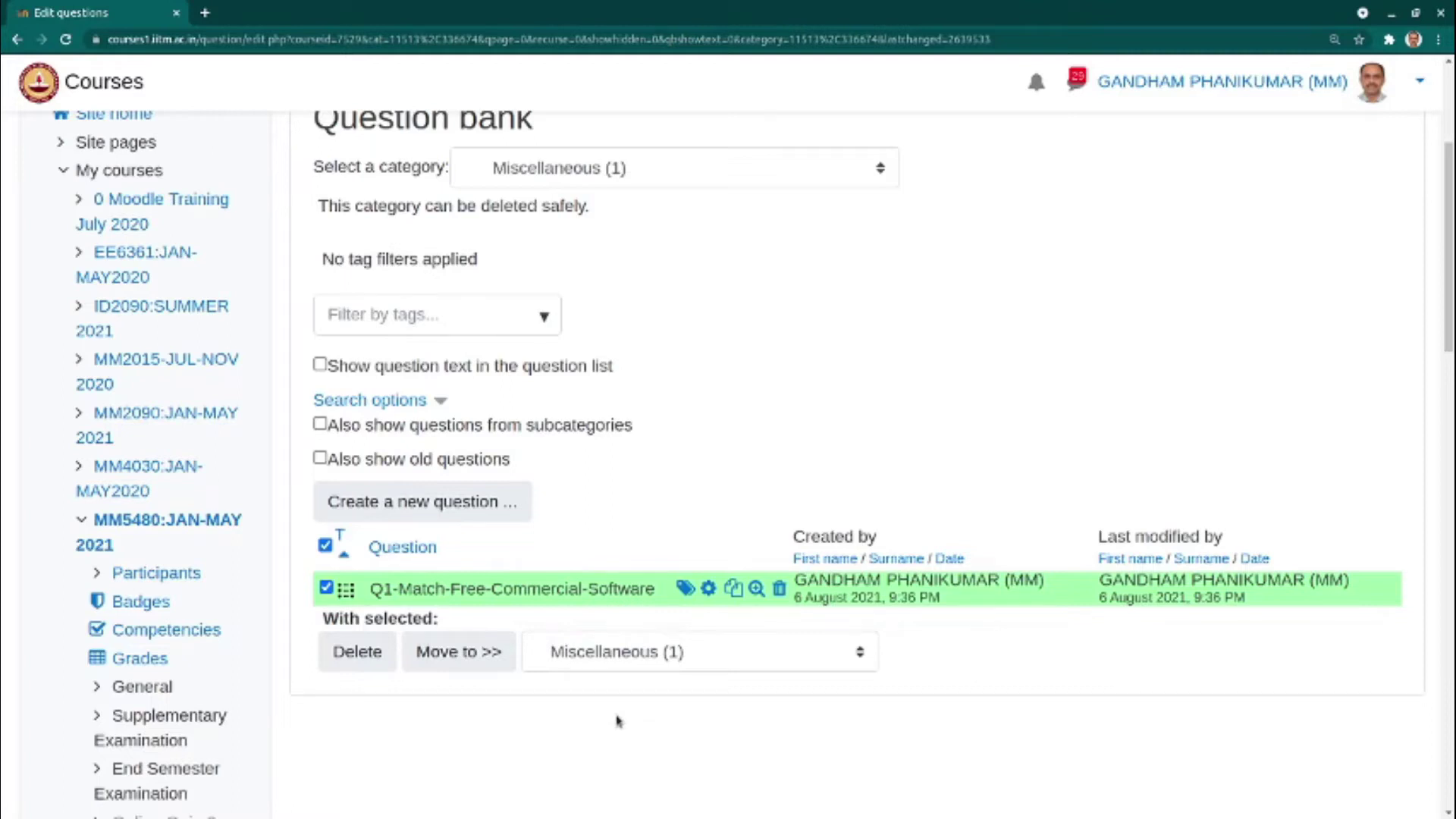
# Step: Move the selected Q1-Match-Free-Commercial-Software question to the Miscellaneous category
pyautogui.click(481, 663)
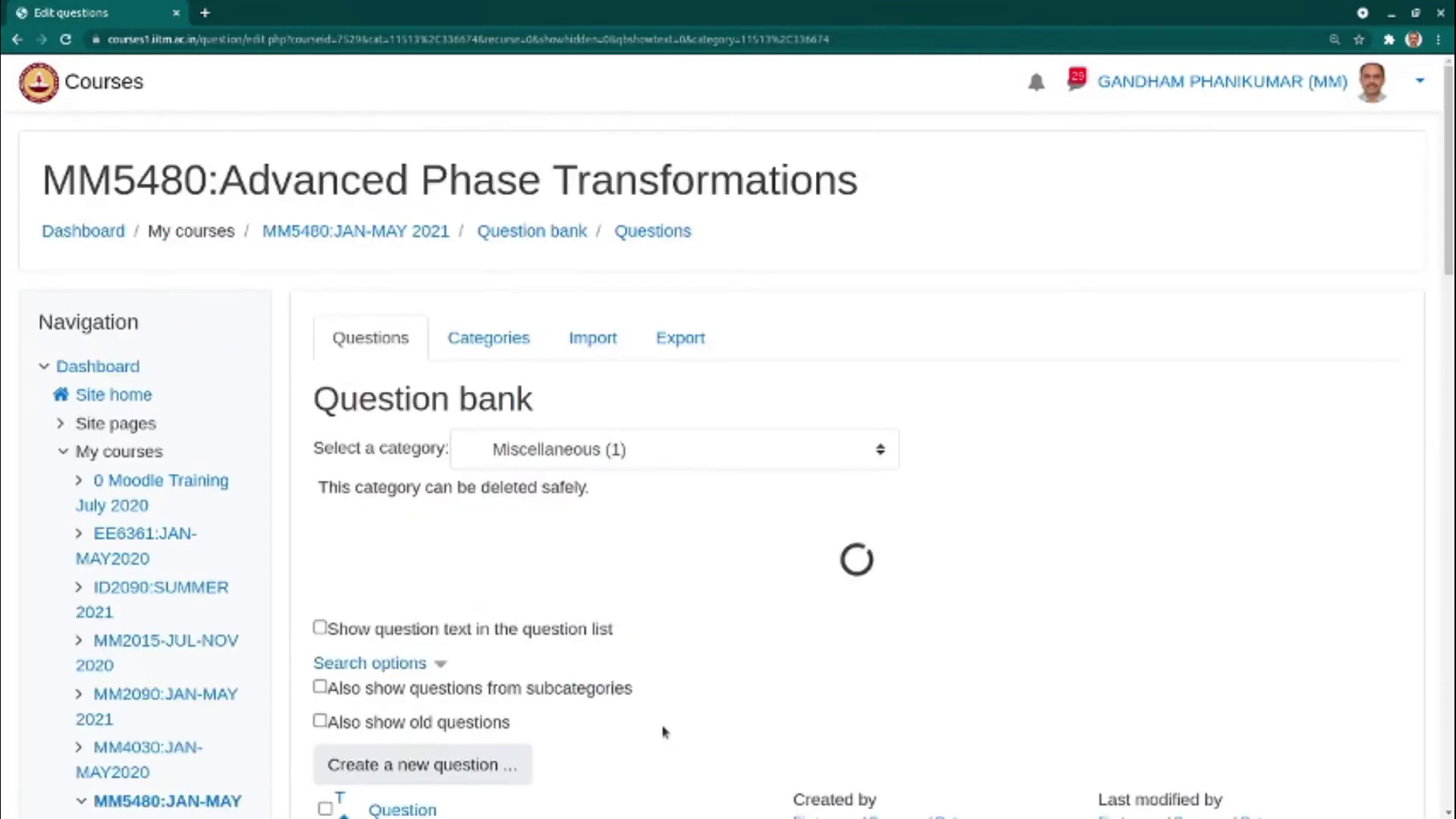
pyautogui.scroll(-2, 865, 540)
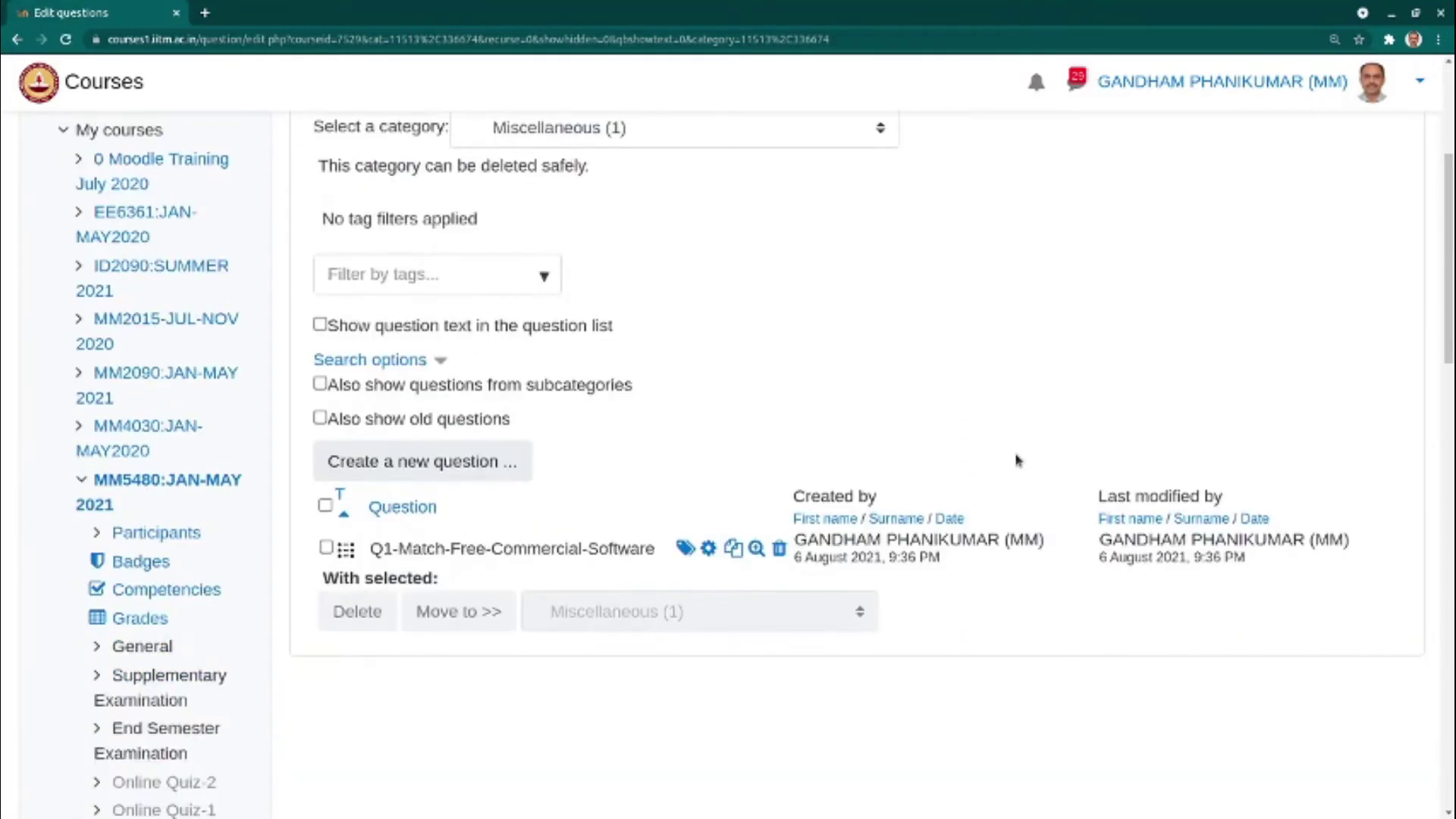
pyautogui.scroll(3, 1018, 460)
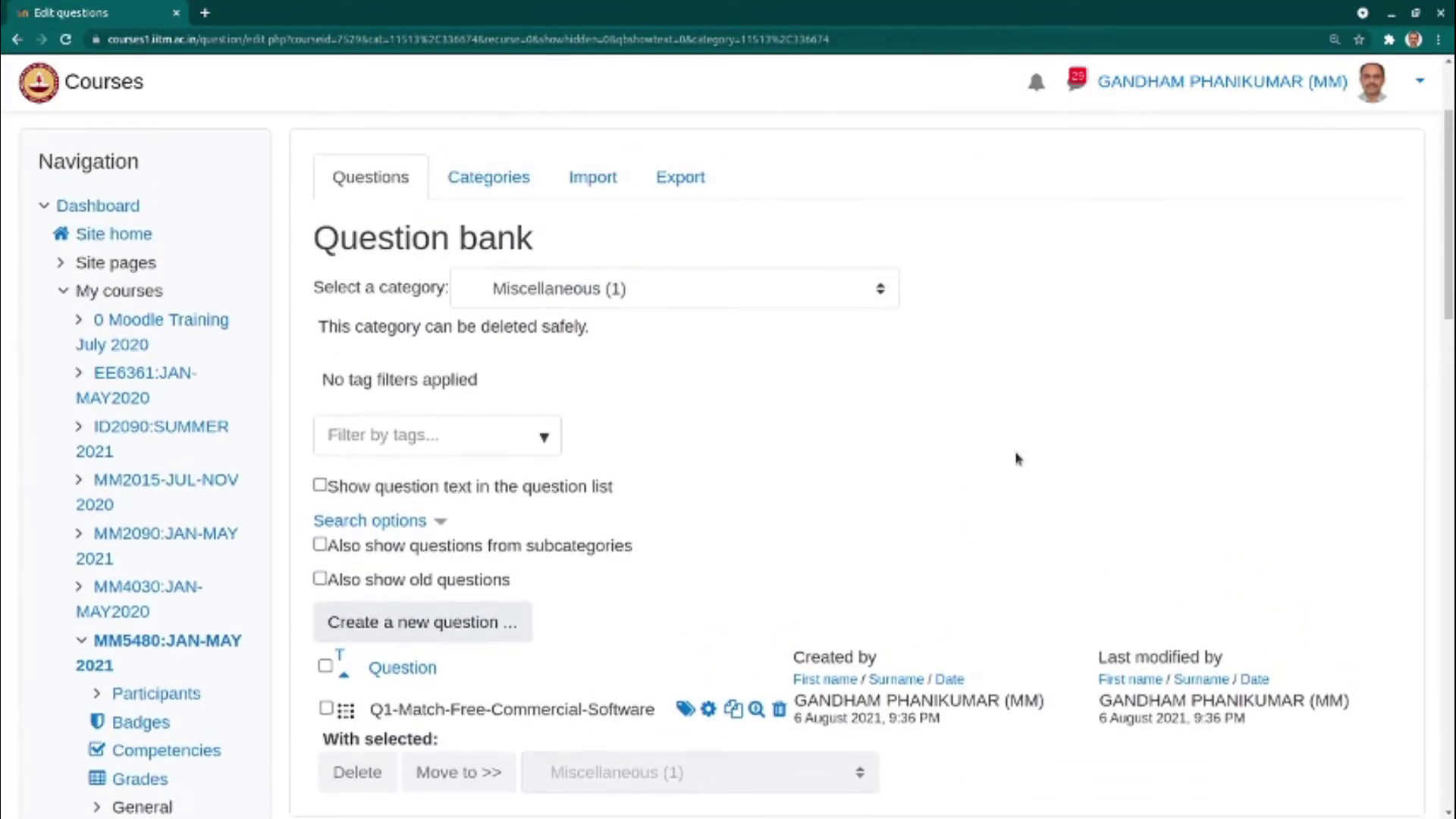
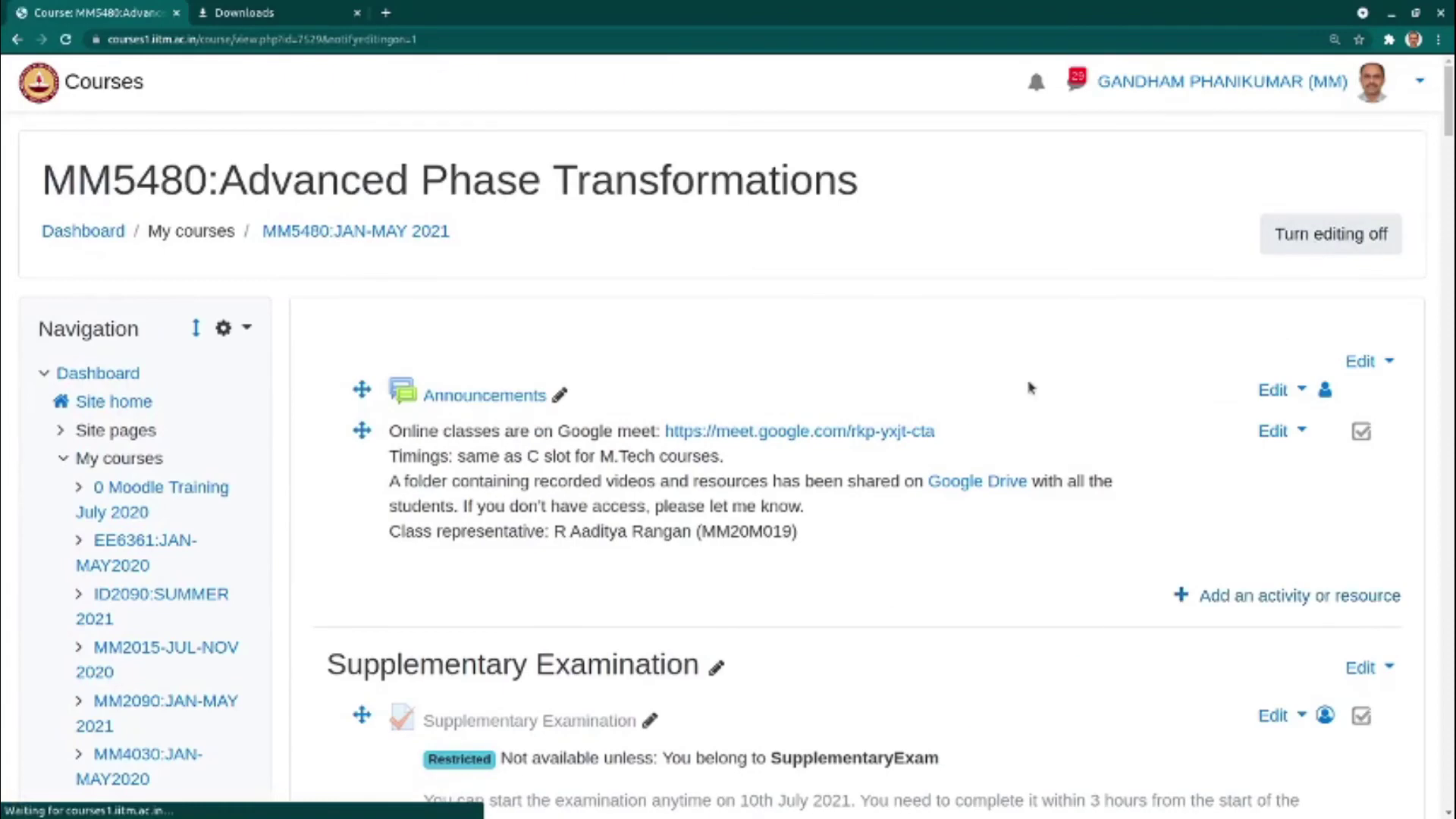
# Step: Add one new topic section at the end of the MM5480 course page and name it TAO2021
pyautogui.scroll(-20, 1030, 390)
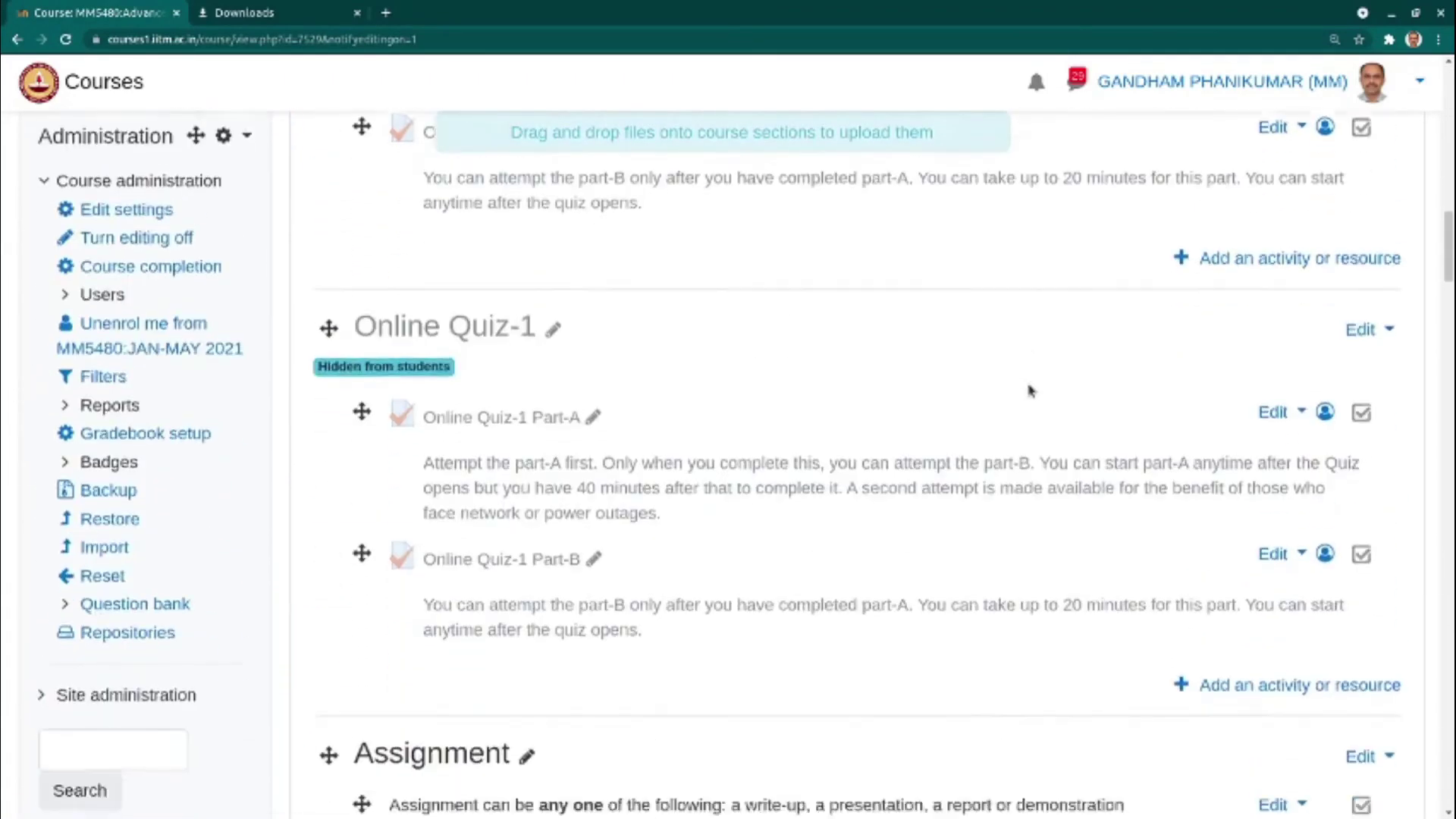
pyautogui.scroll(-20, 1030, 390)
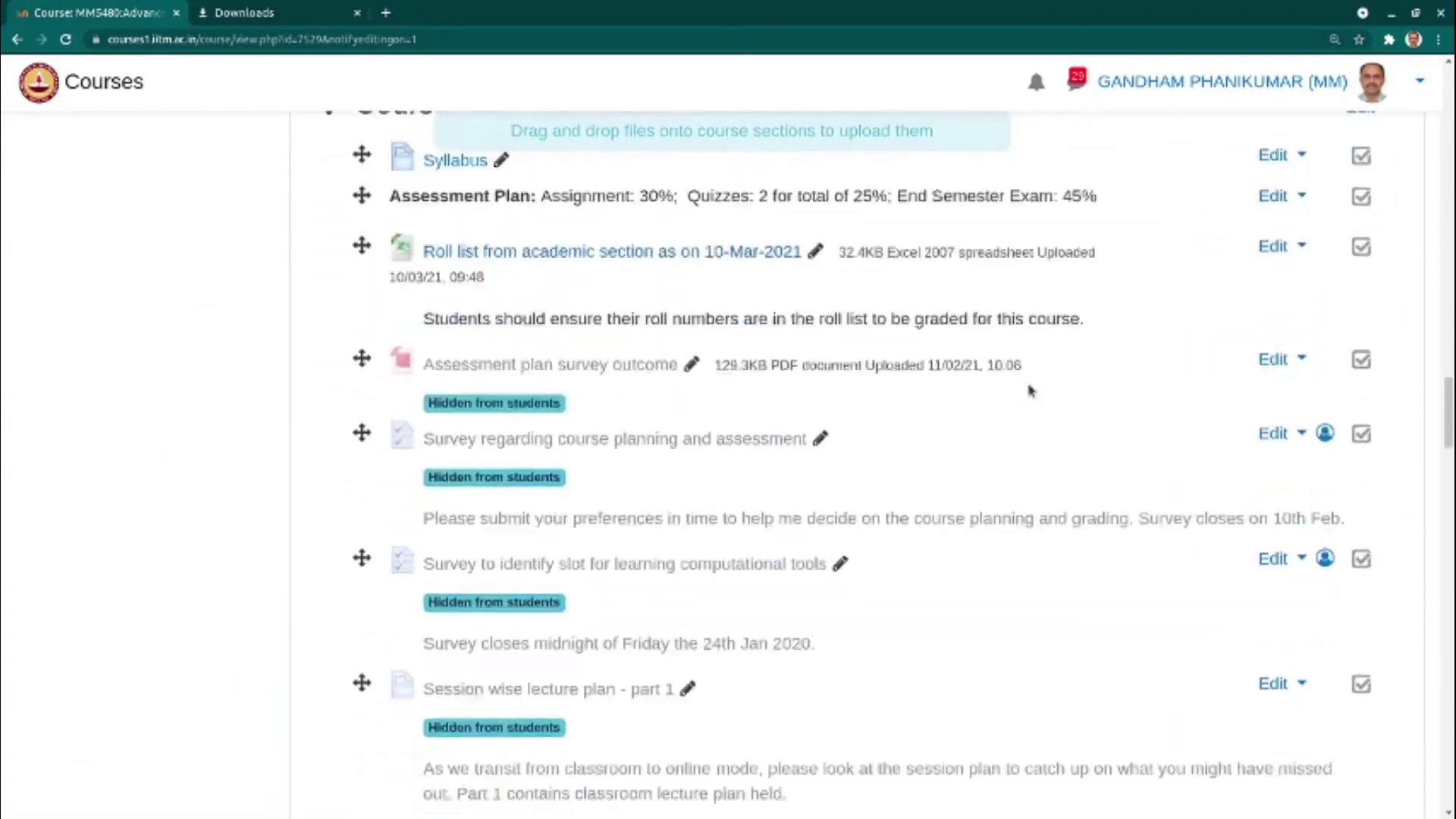
pyautogui.scroll(-20, 1034, 391)
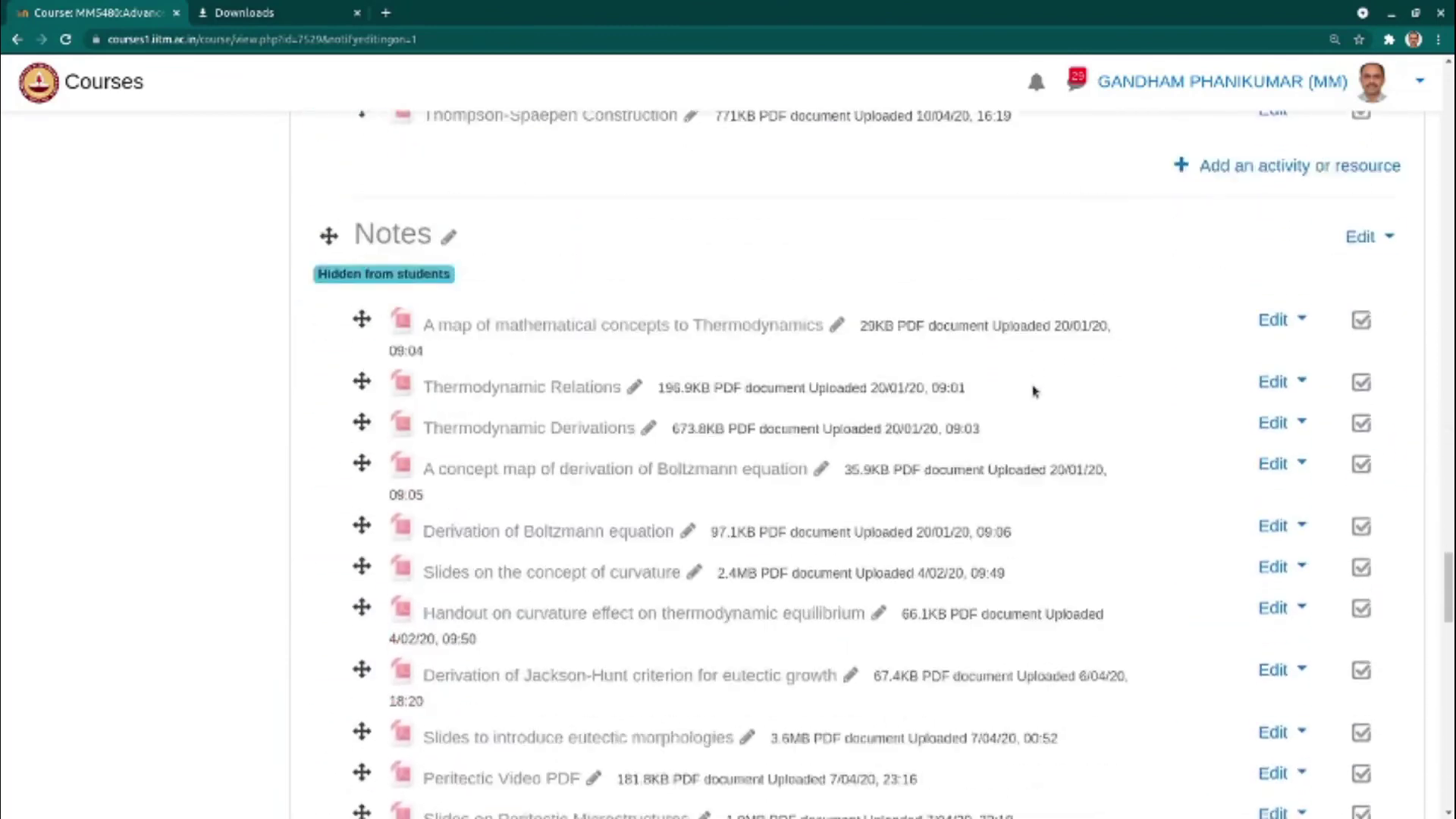
pyautogui.scroll(-10, 1185, 635)
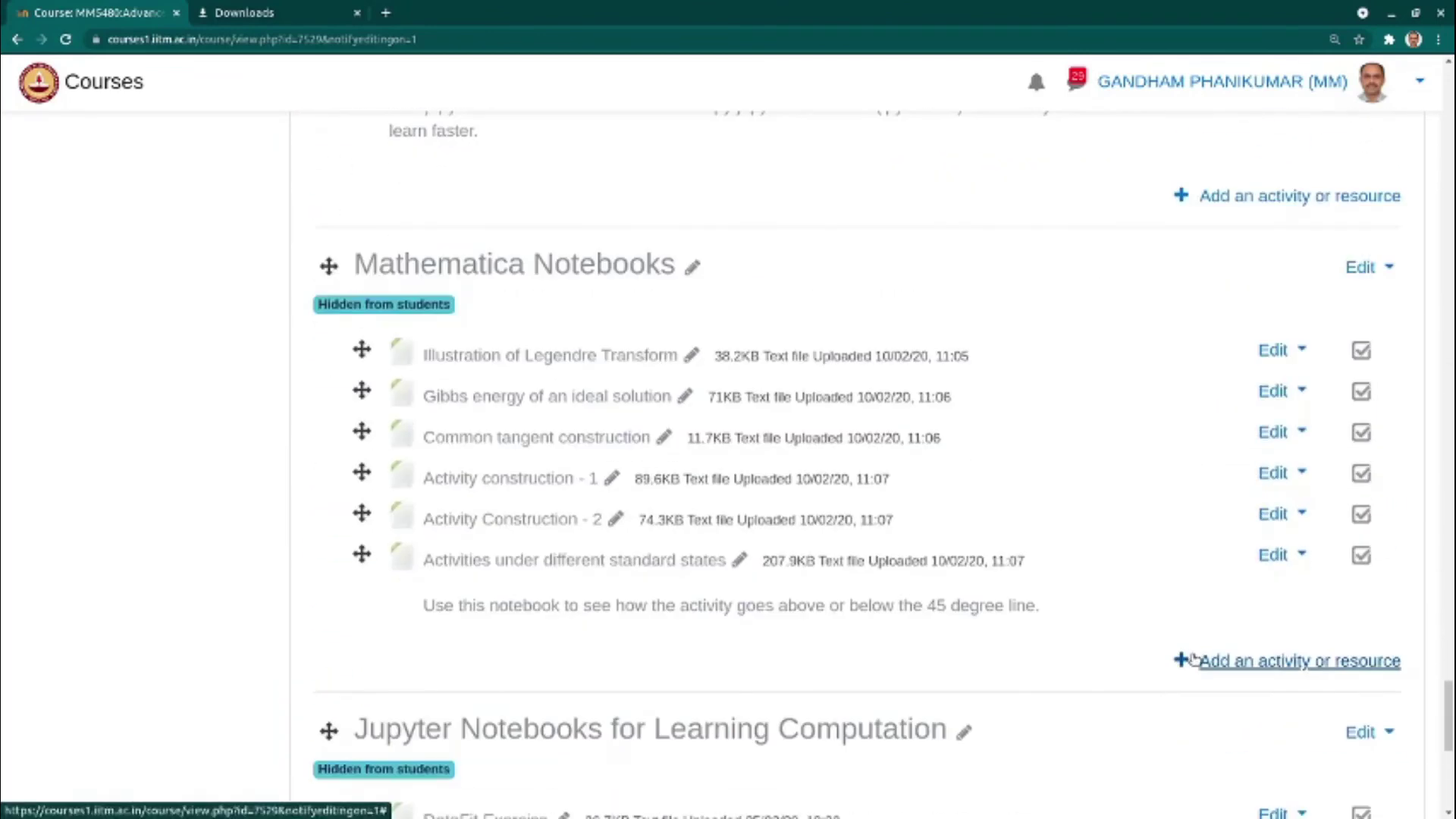
pyautogui.scroll(2, 1196, 673)
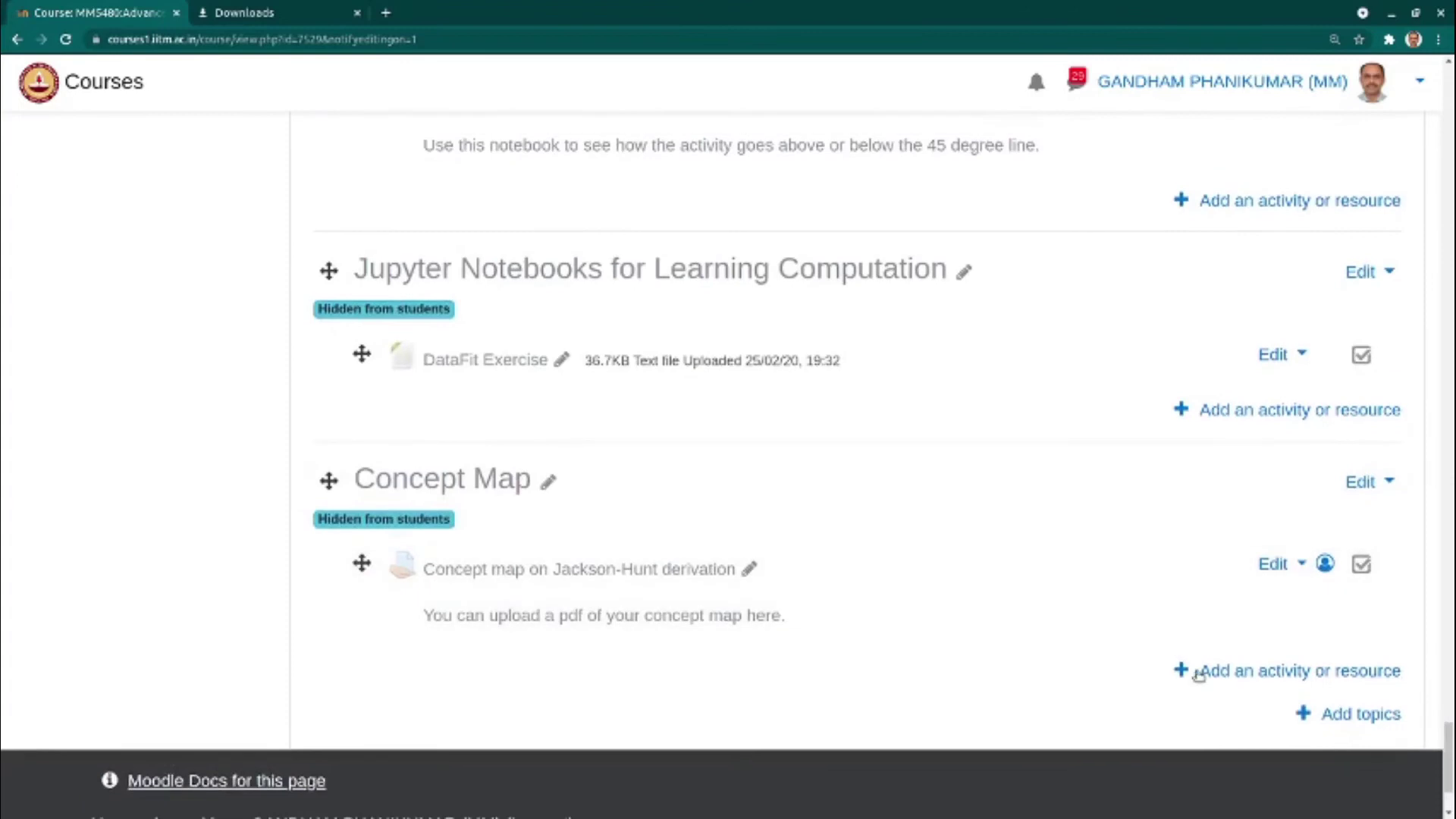
pyautogui.click(1320, 713)
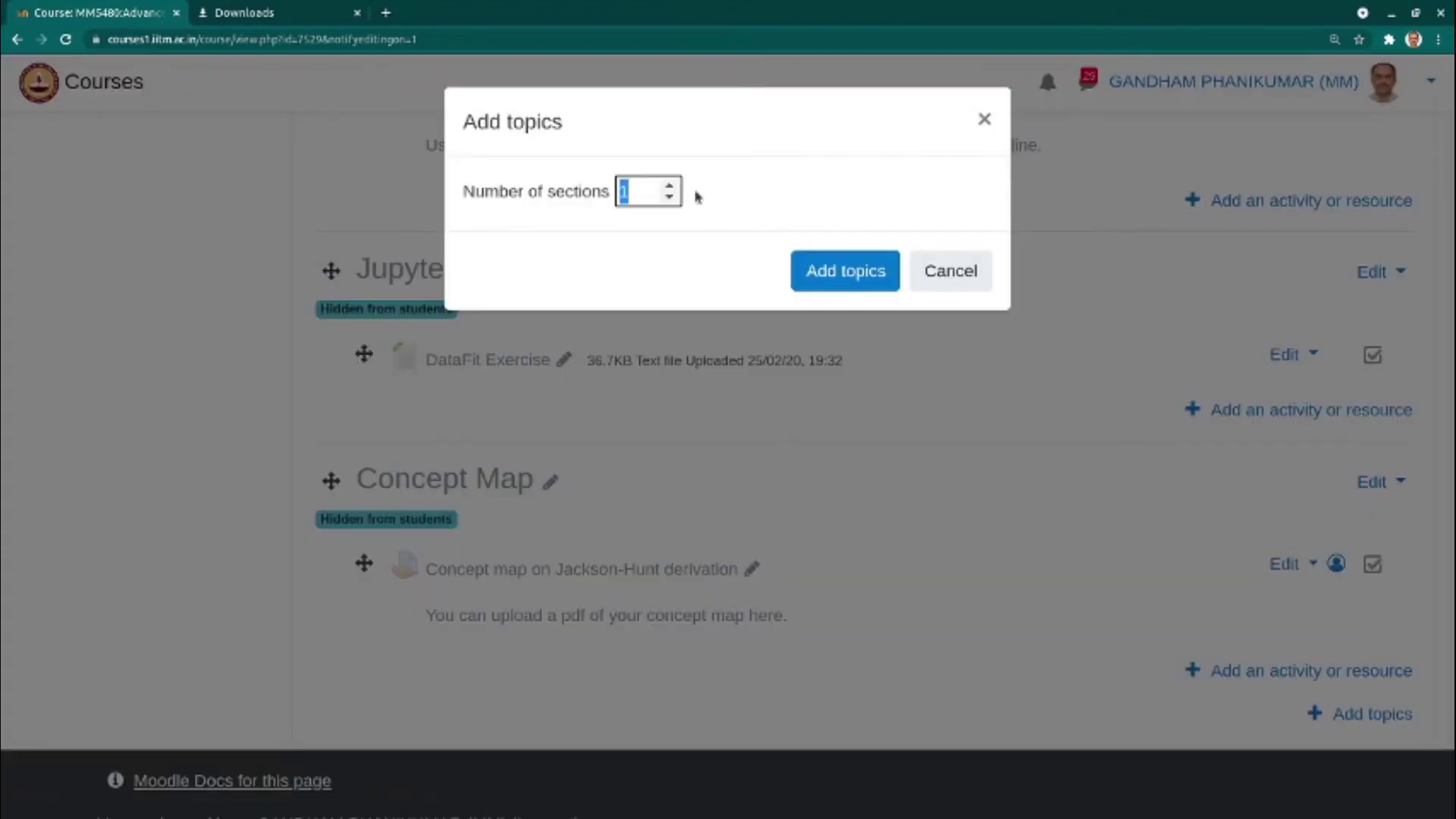
pyautogui.click(838, 271)
pyautogui.click(484, 465)
pyautogui.write('TAO2021')
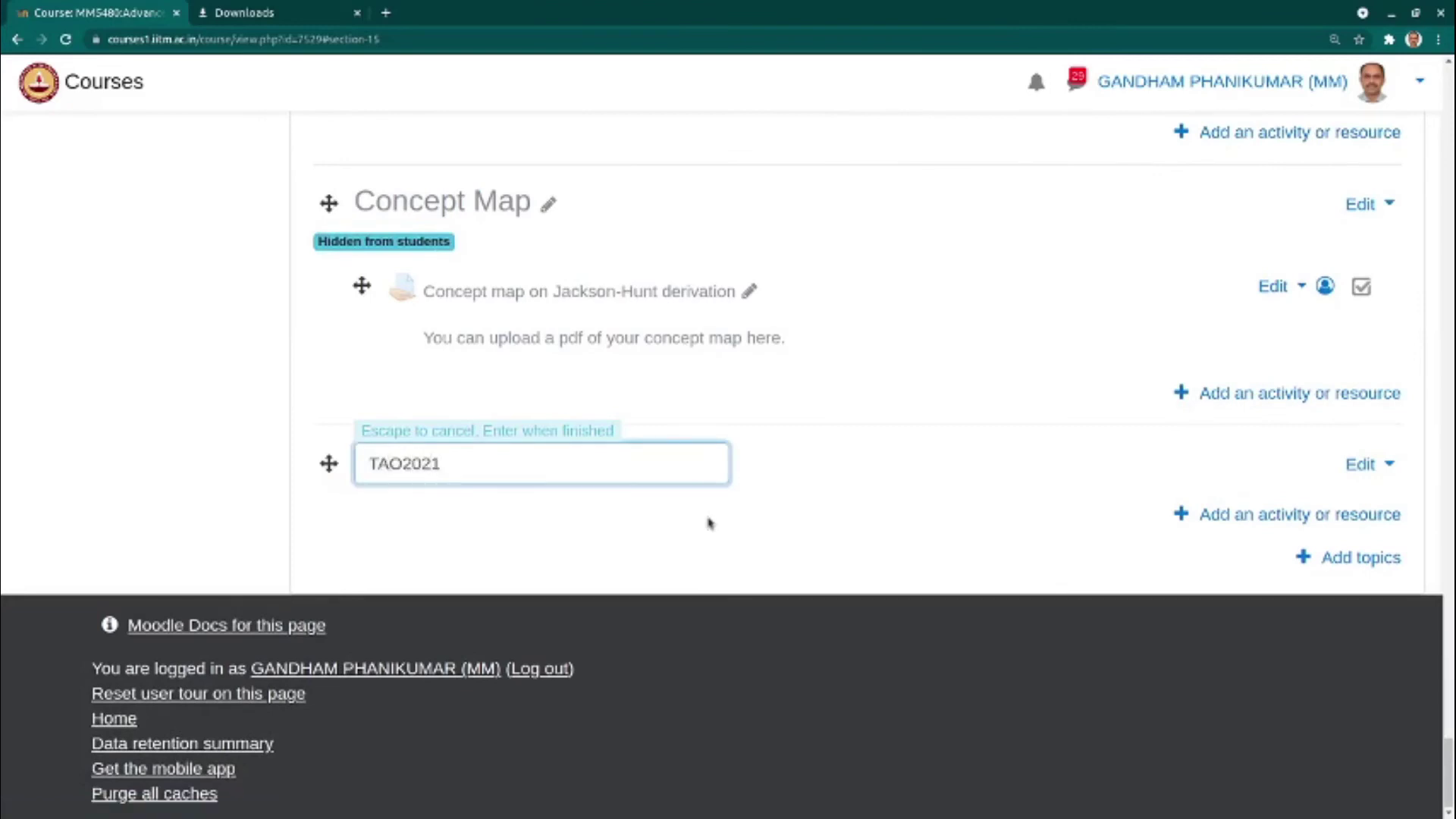
pyautogui.press('Return')
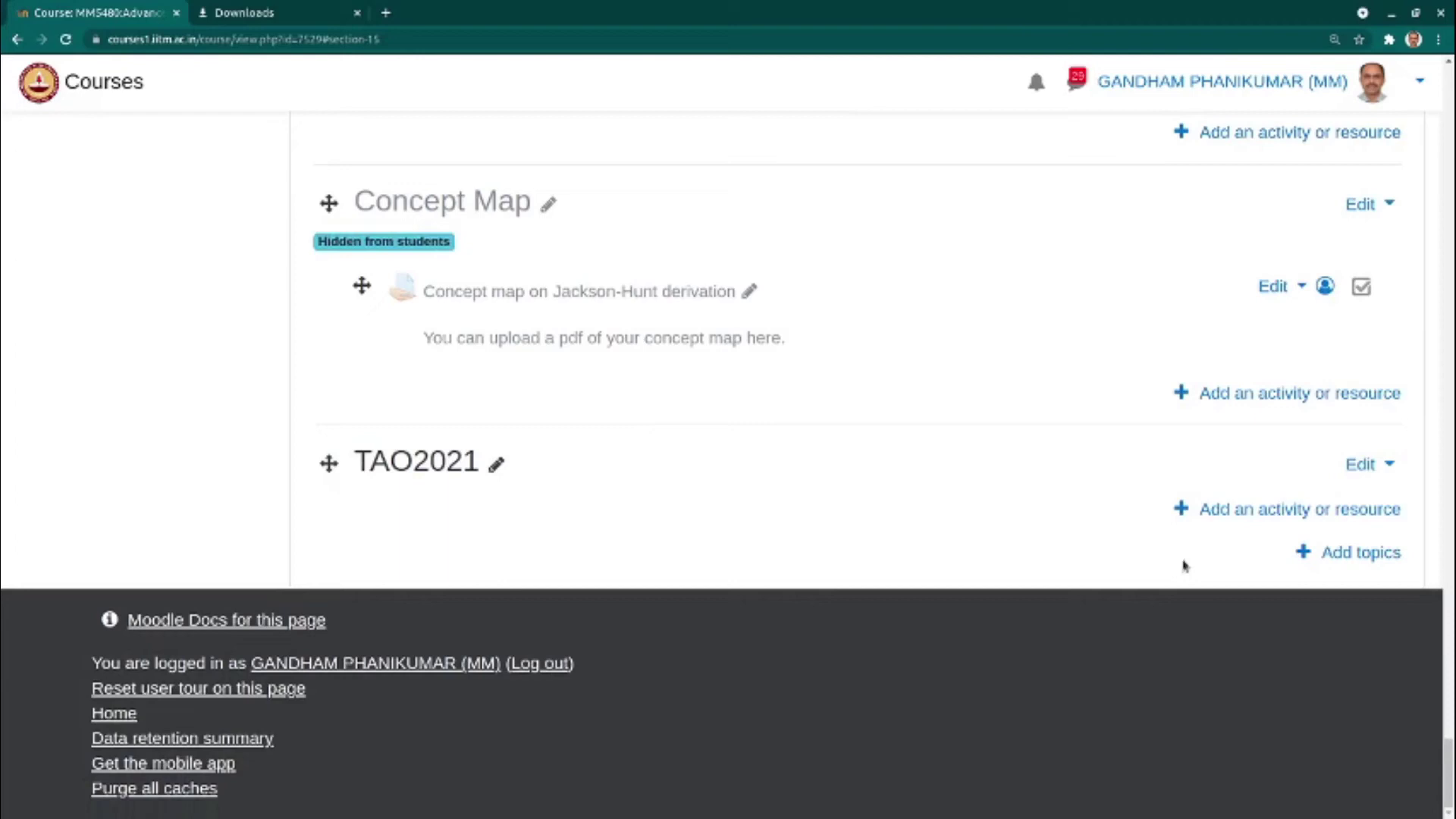
# Step: Add a Quiz activity to the TAO2021 section and name it TAO2021Quiz
pyautogui.click(1262, 511)
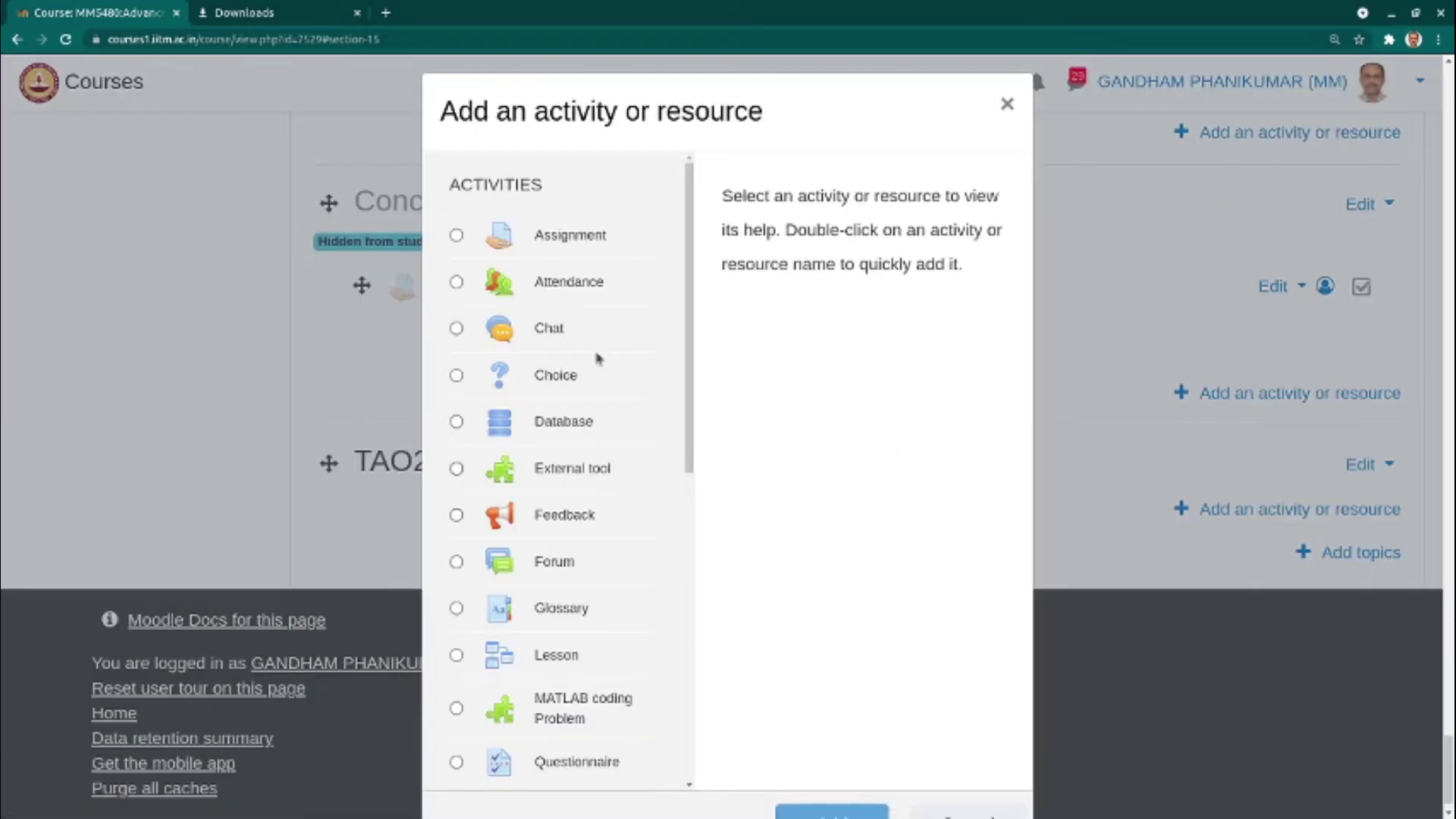
pyautogui.scroll(-3, 598, 576)
pyautogui.click(497, 590)
pyautogui.scroll(-2, 797, 781)
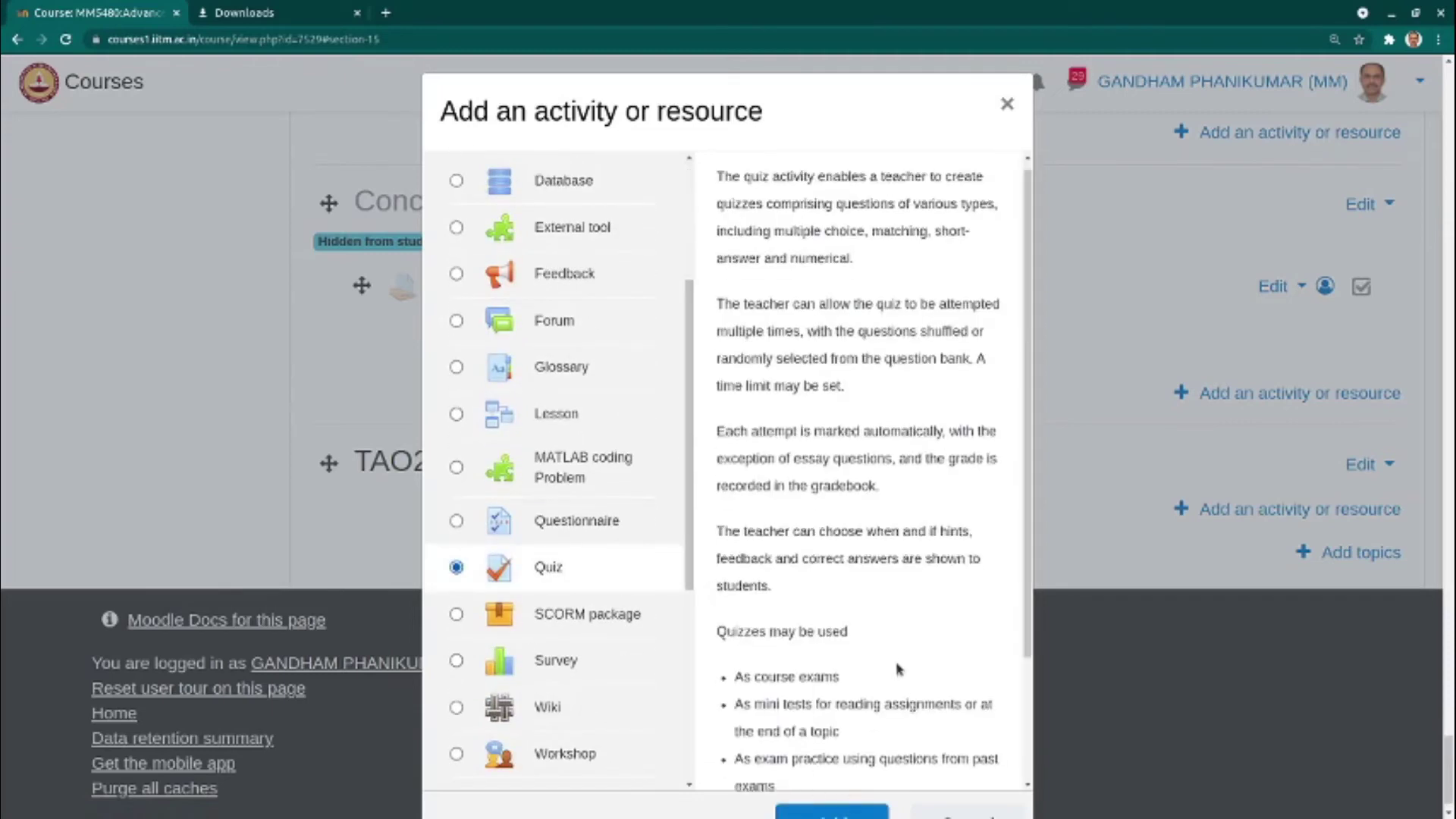
pyautogui.click(837, 815)
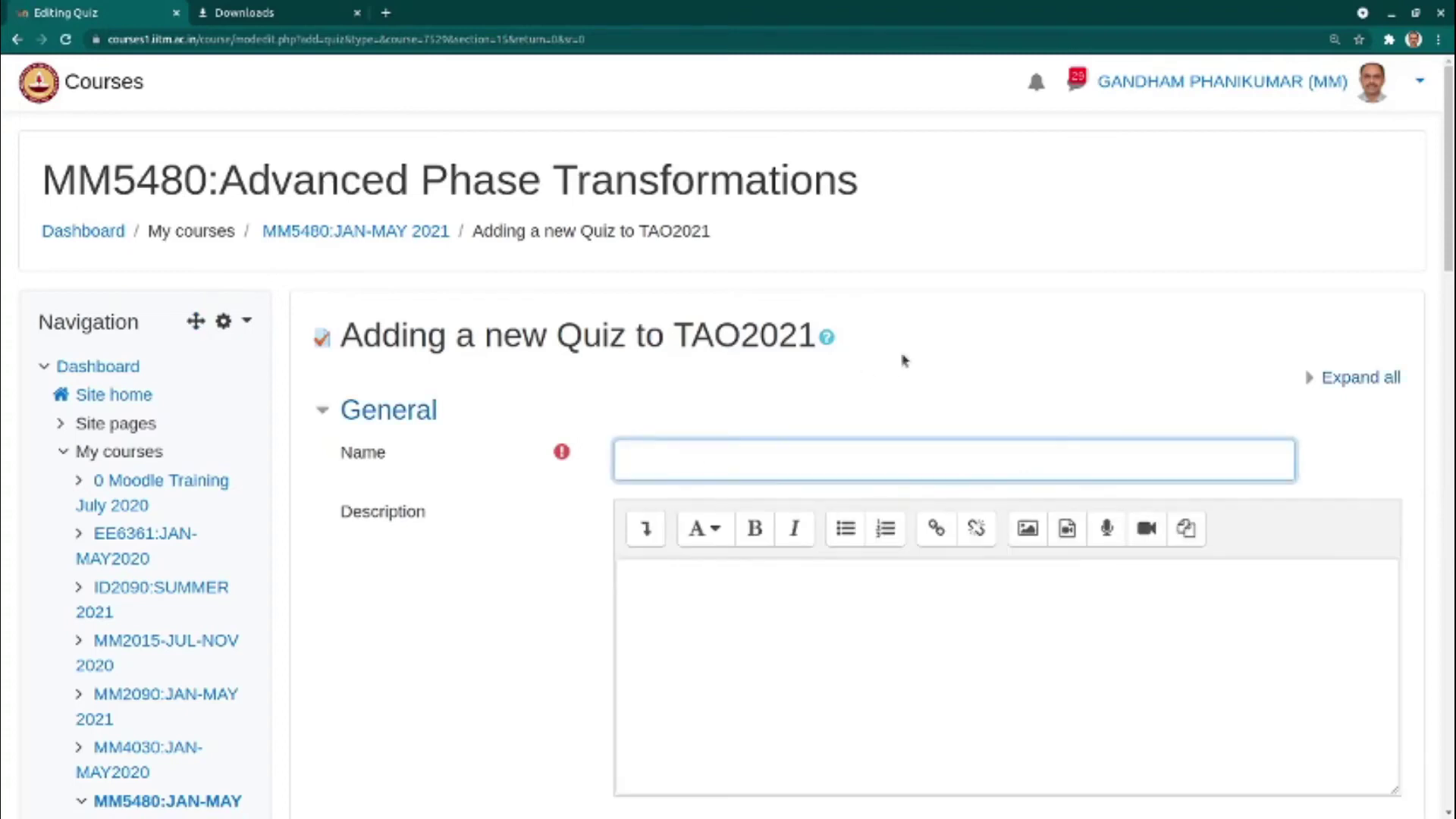
pyautogui.write('TAO2021Quiz')
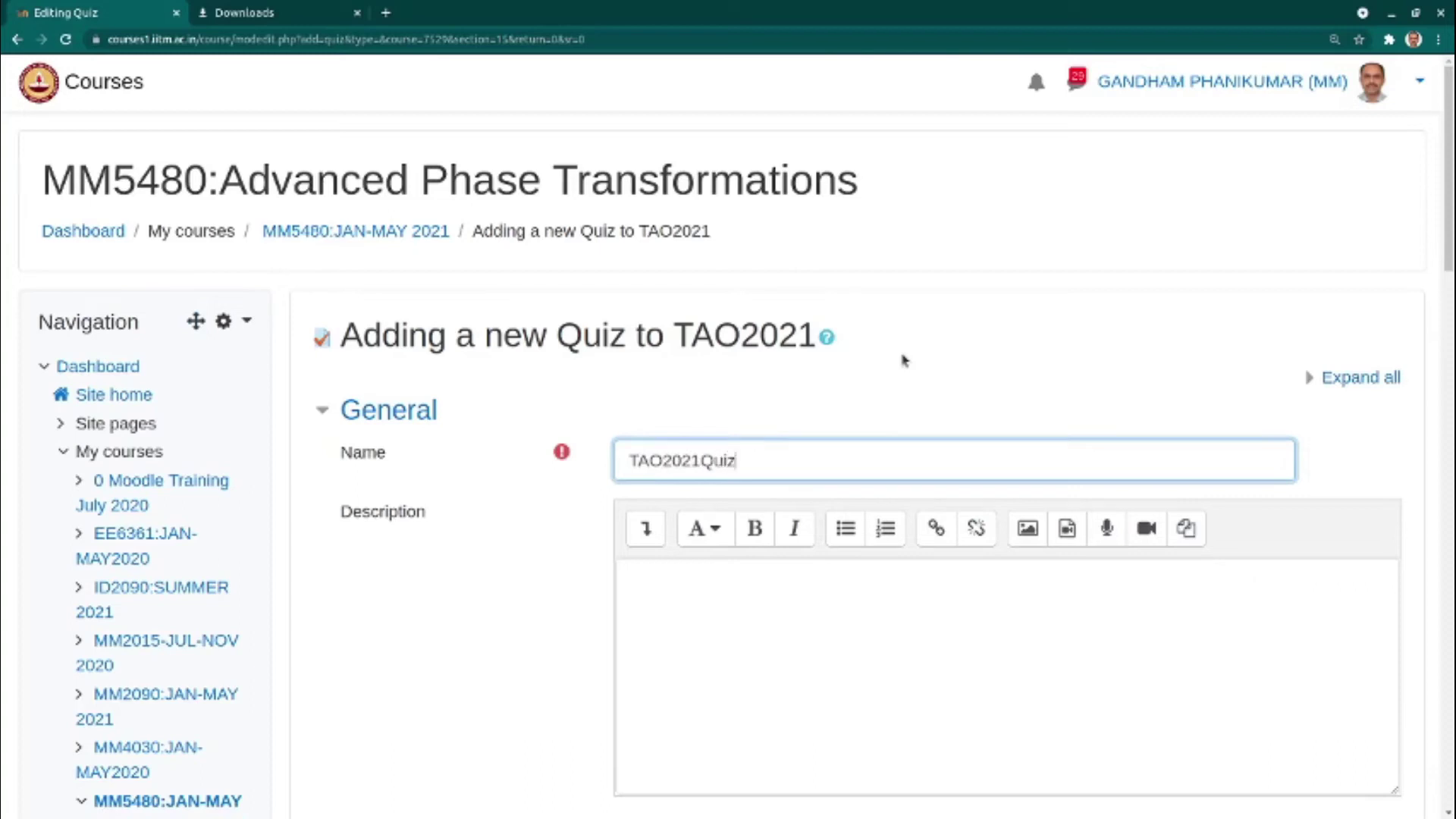
# Step: Enter the quiz description "A sample quiz to illustrate the process for TAO2021 program." and display it on the course page
pyautogui.click(870, 705)
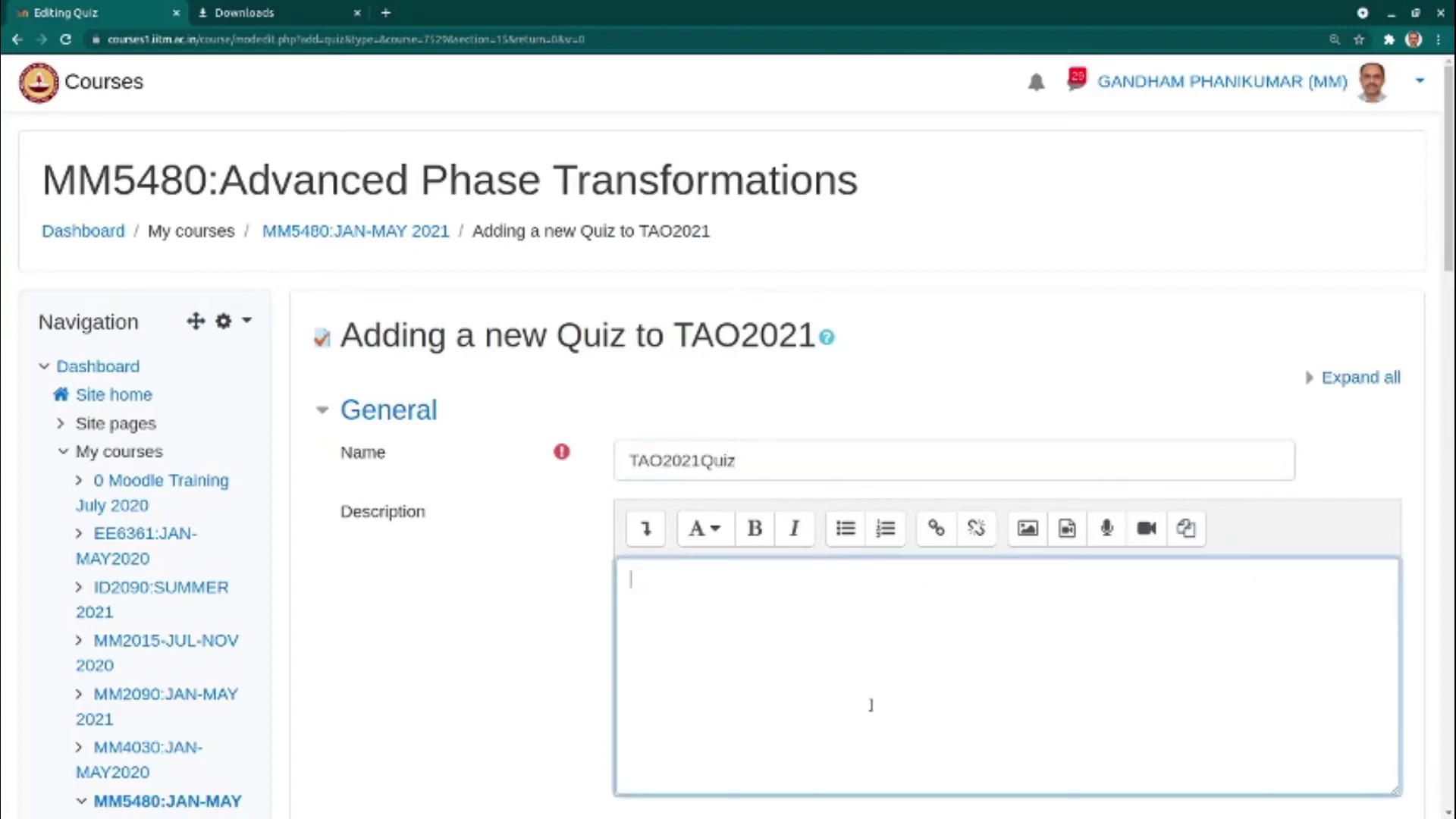
pyautogui.scroll(-2, 625, 663)
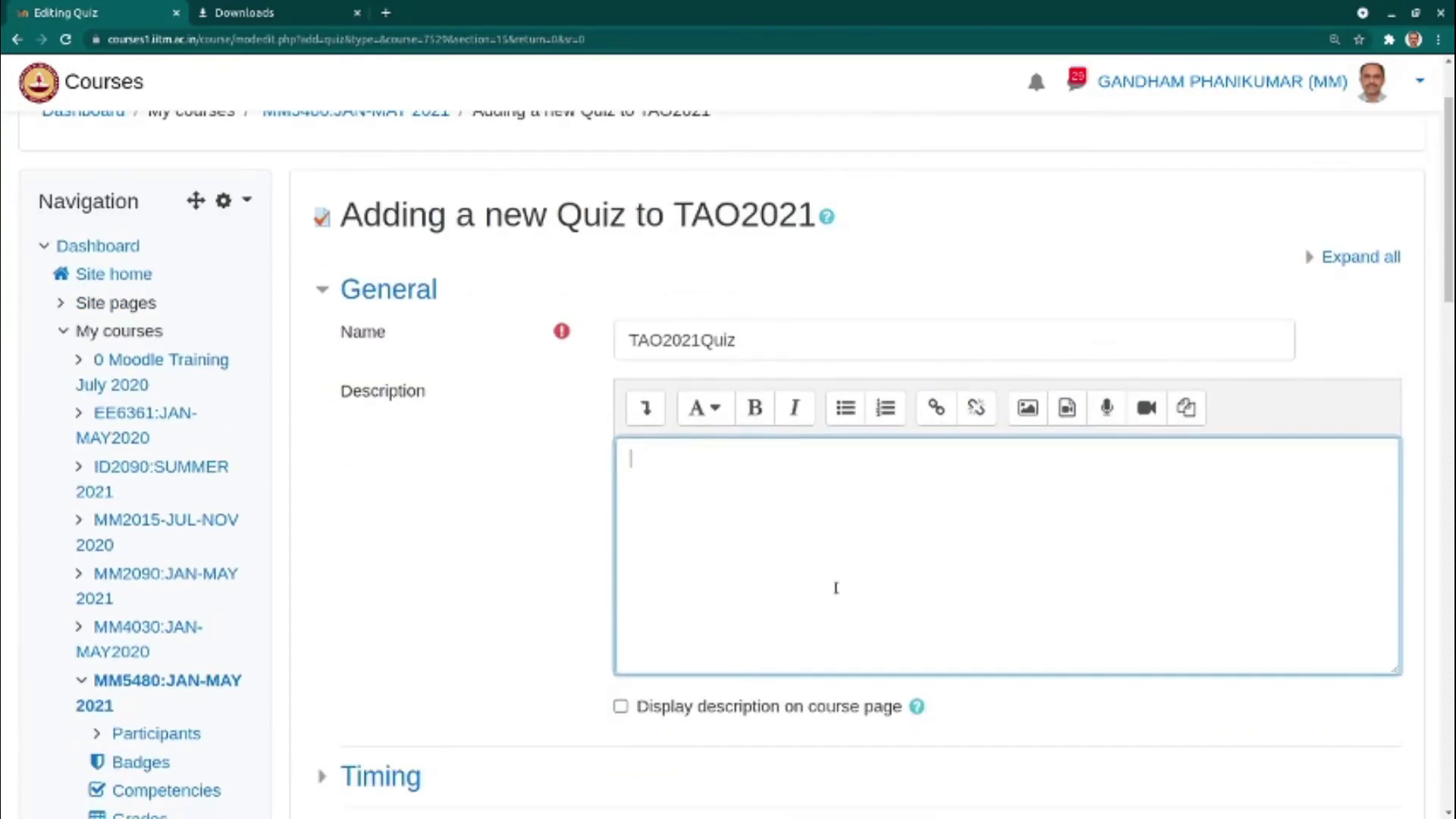
pyautogui.write('A sample quiz to illustrate the proce')
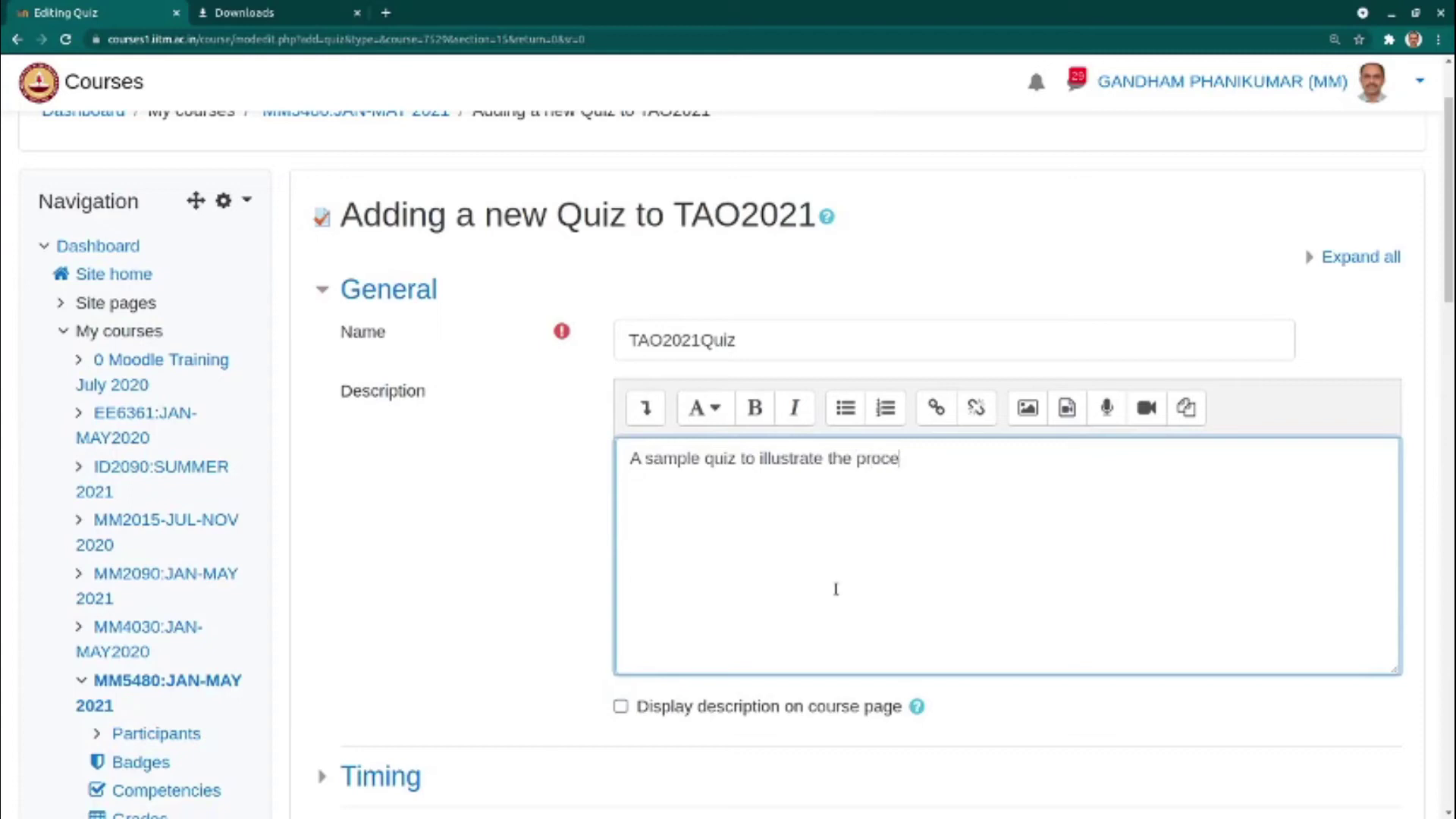
pyautogui.write('ss for TAO20')
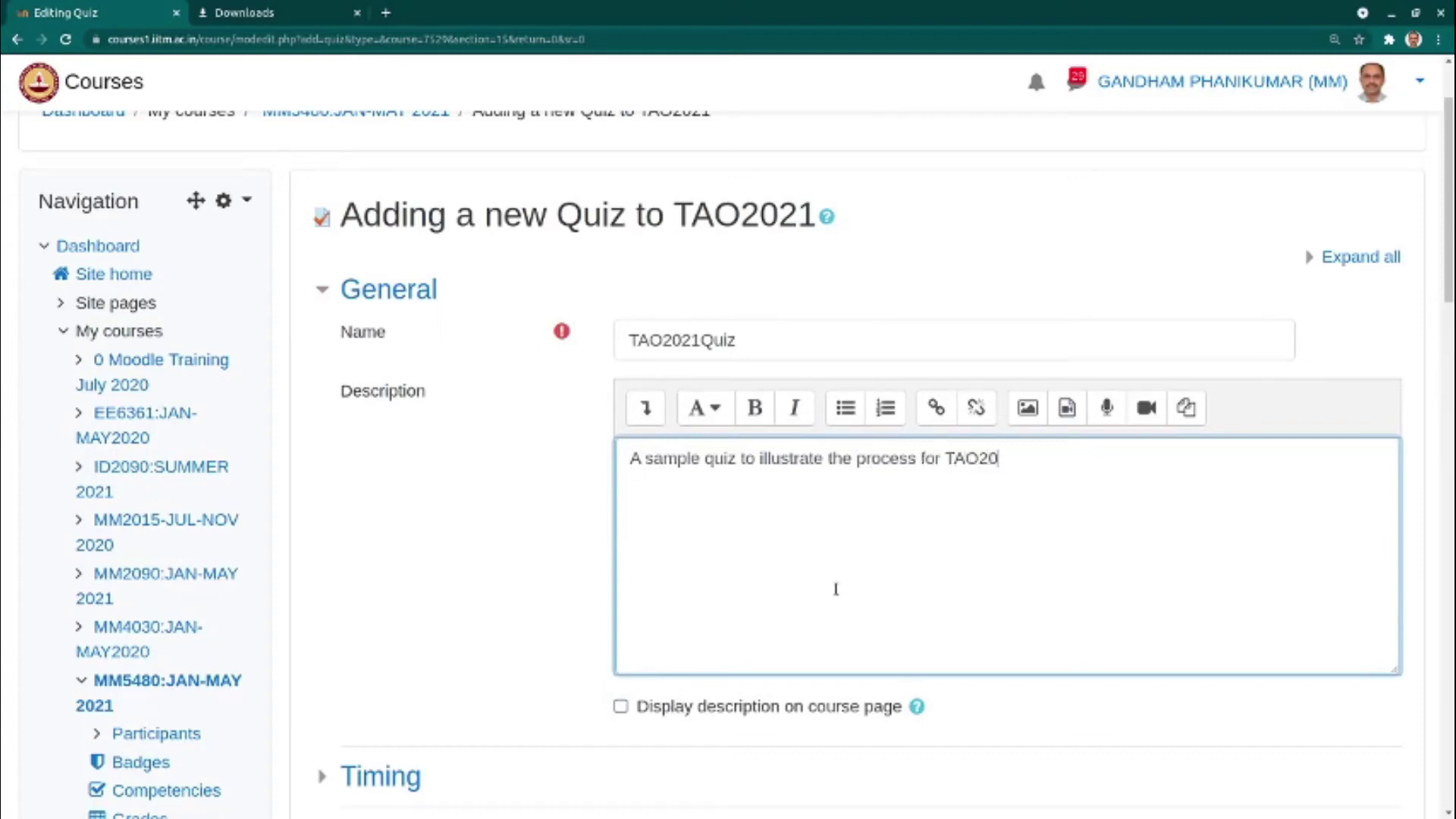
pyautogui.write('21 program')
pyautogui.click(622, 707)
pyautogui.click(1248, 486)
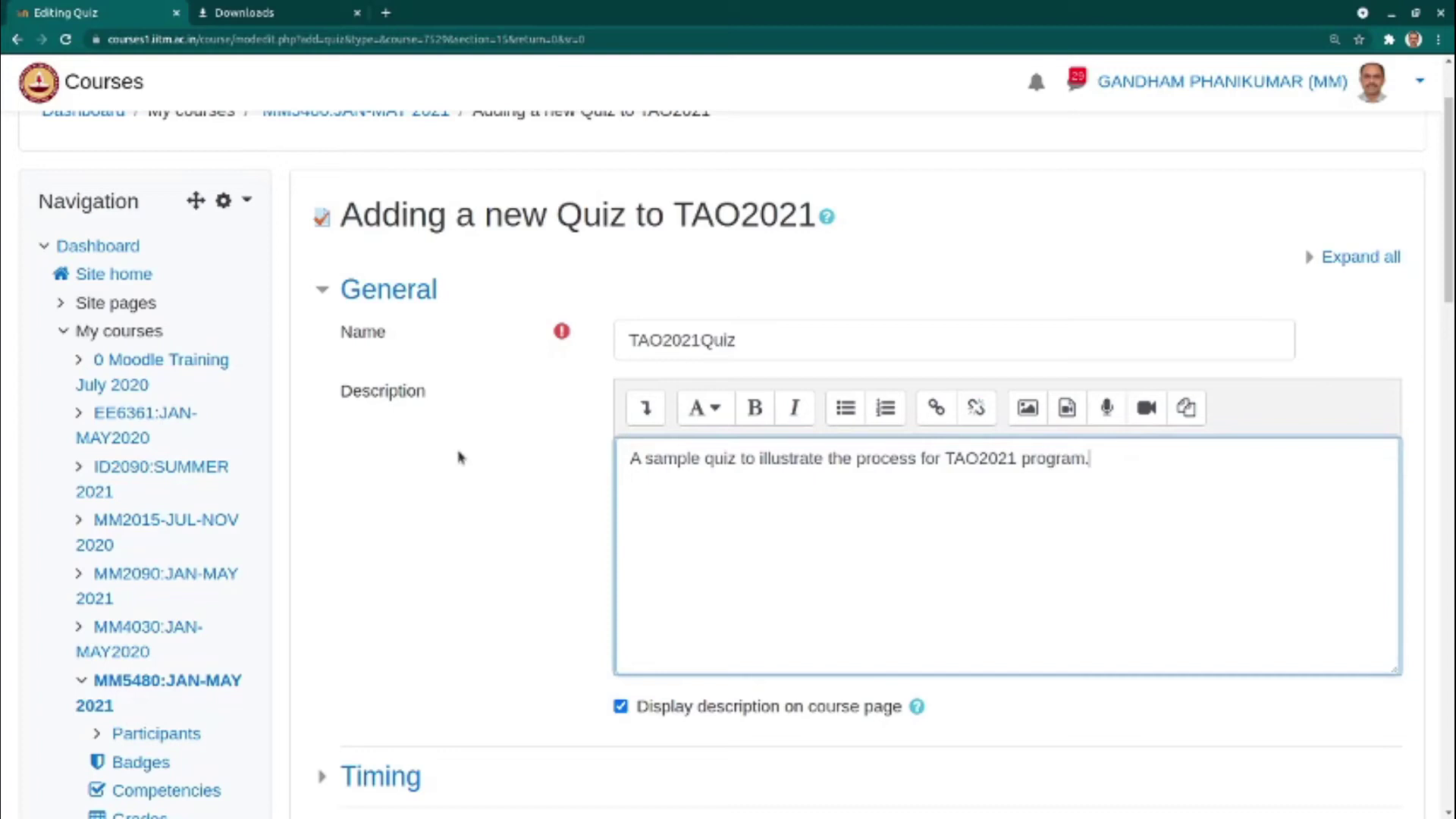
# Step: Enable the quiz opening time of 6 August 2021, 21:45 and the closing time of 15 August 2021, 21:45
pyautogui.scroll(-5, 458, 458)
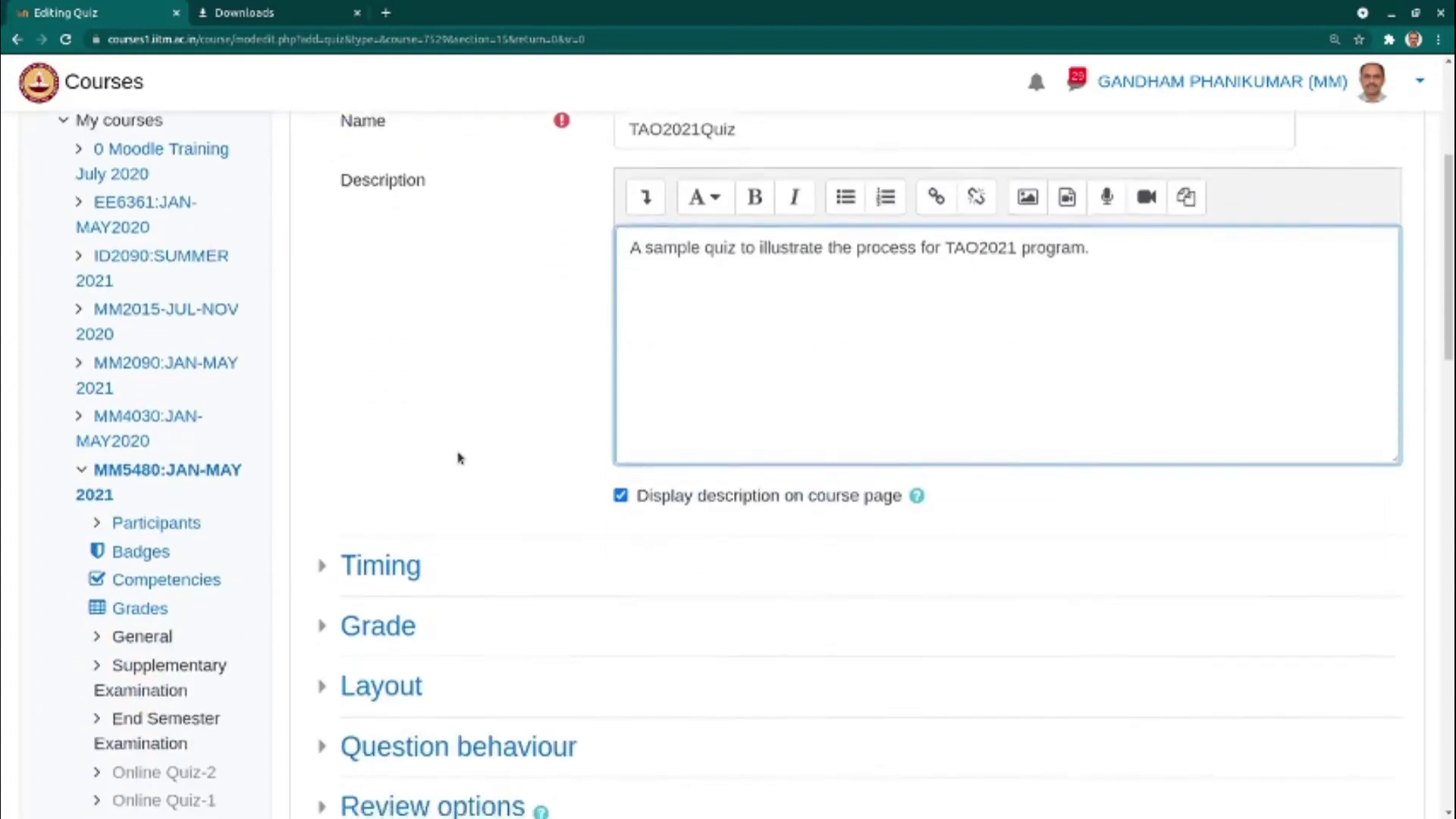
pyautogui.click(410, 420)
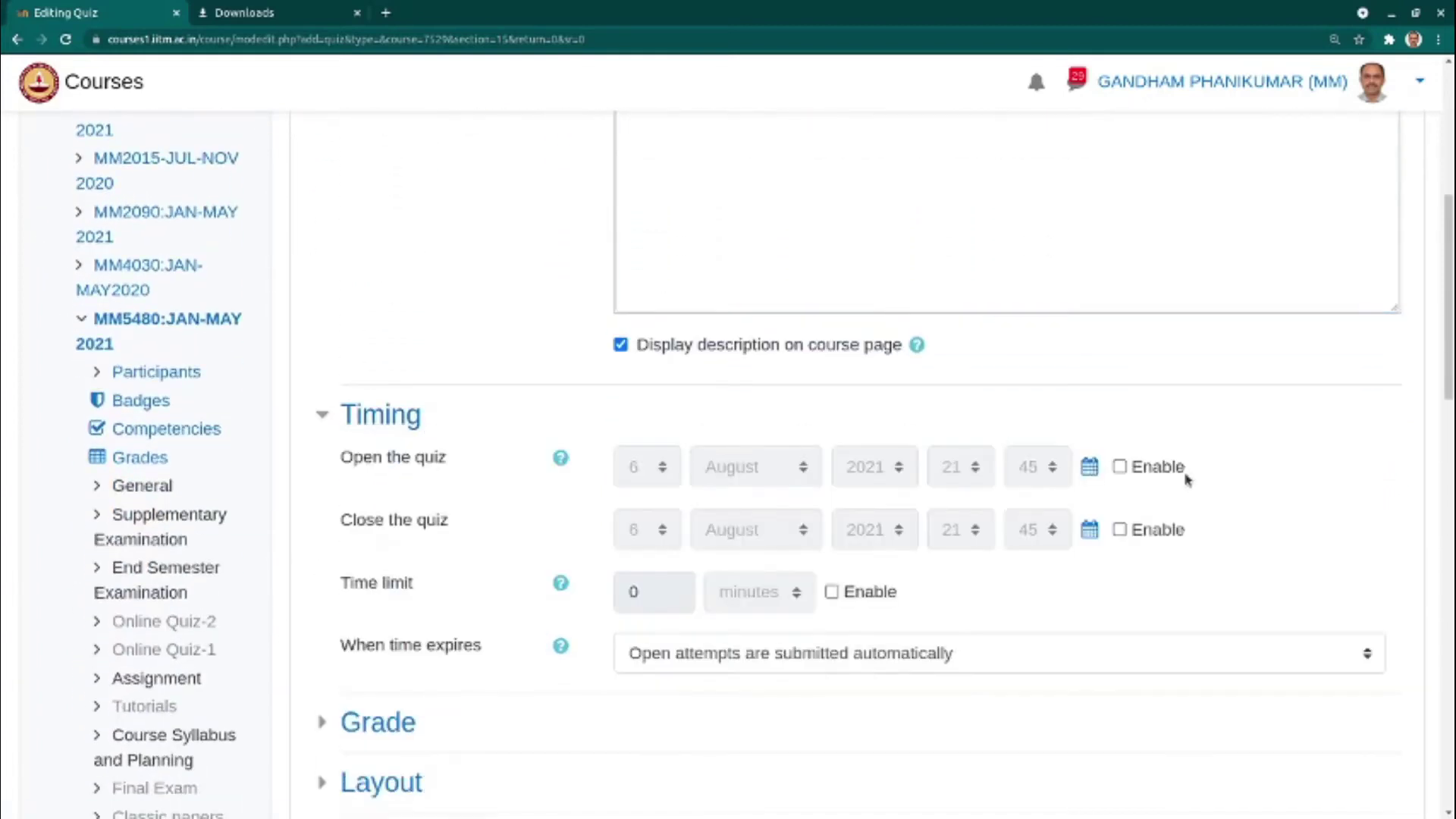
pyautogui.click(1120, 467)
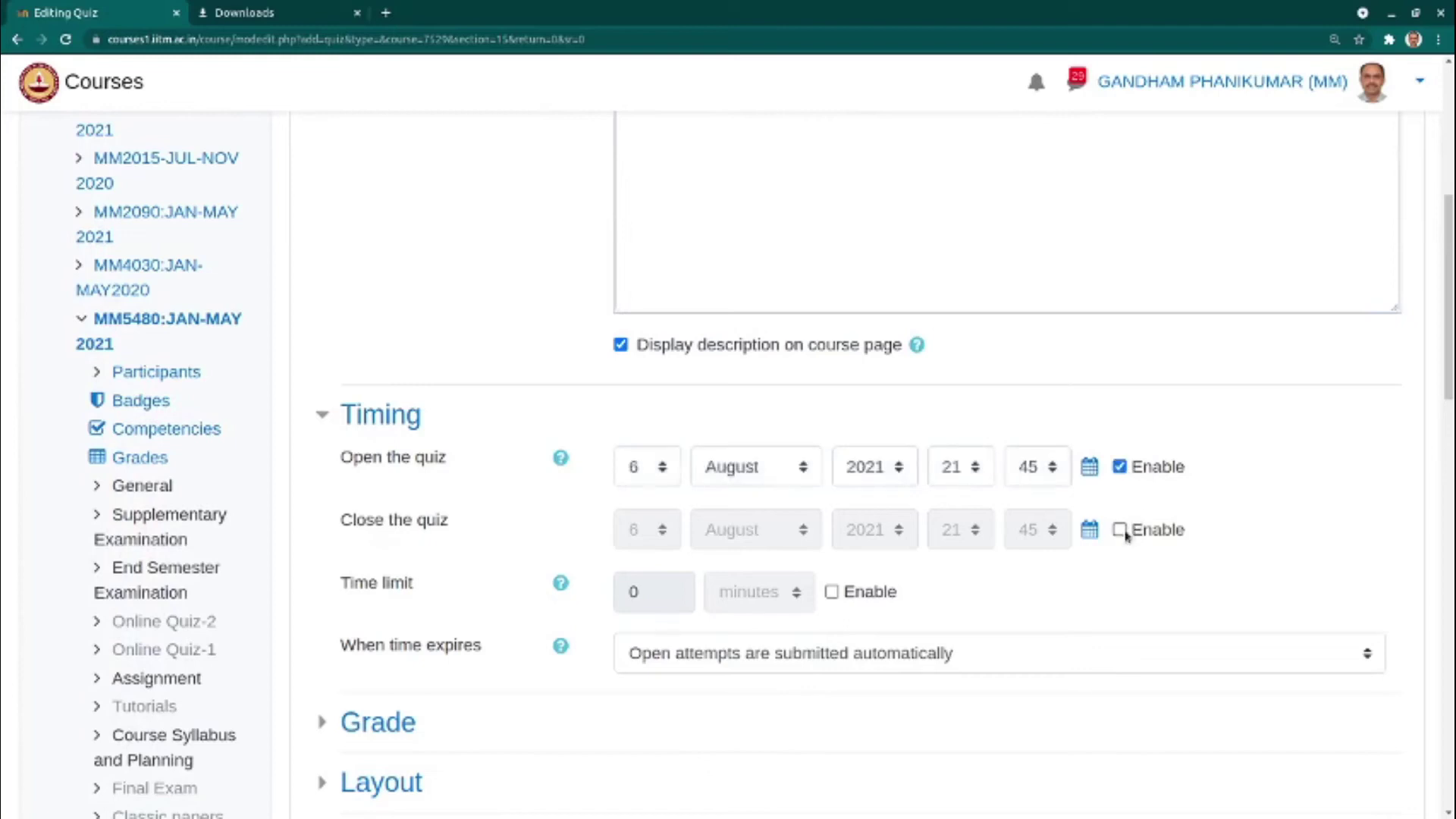
pyautogui.click(1120, 530)
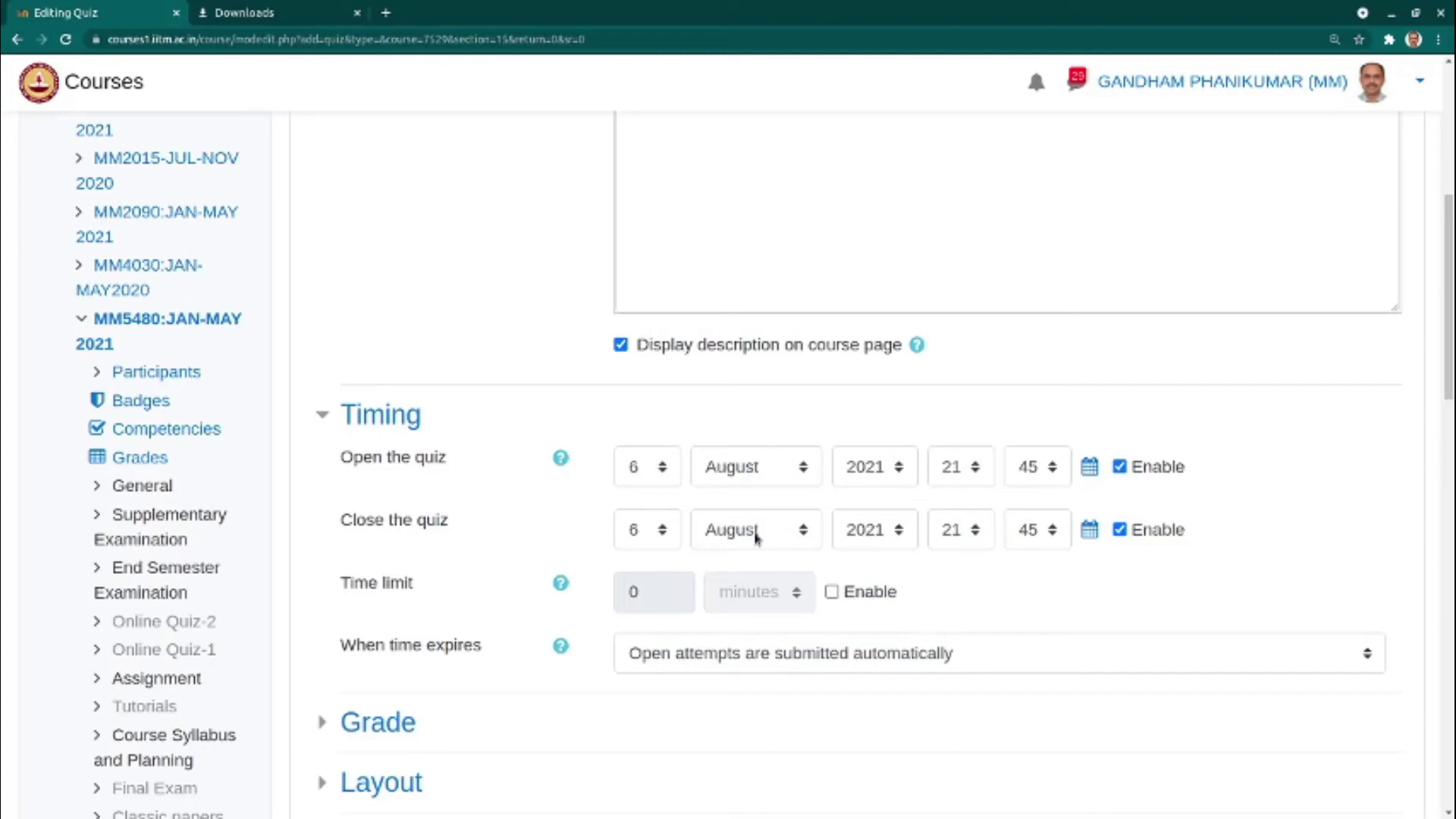
pyautogui.click(661, 536)
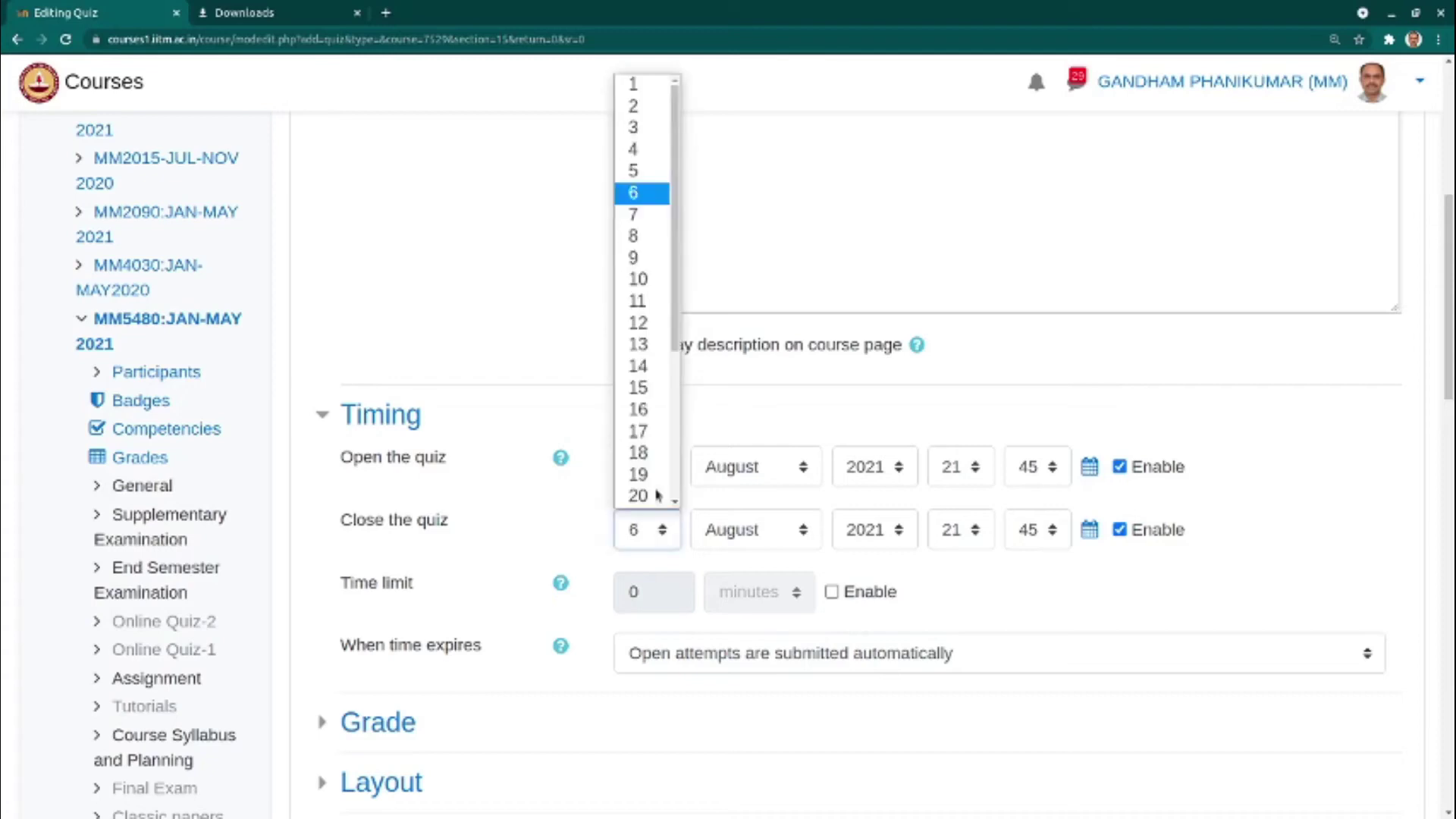
pyautogui.click(639, 279)
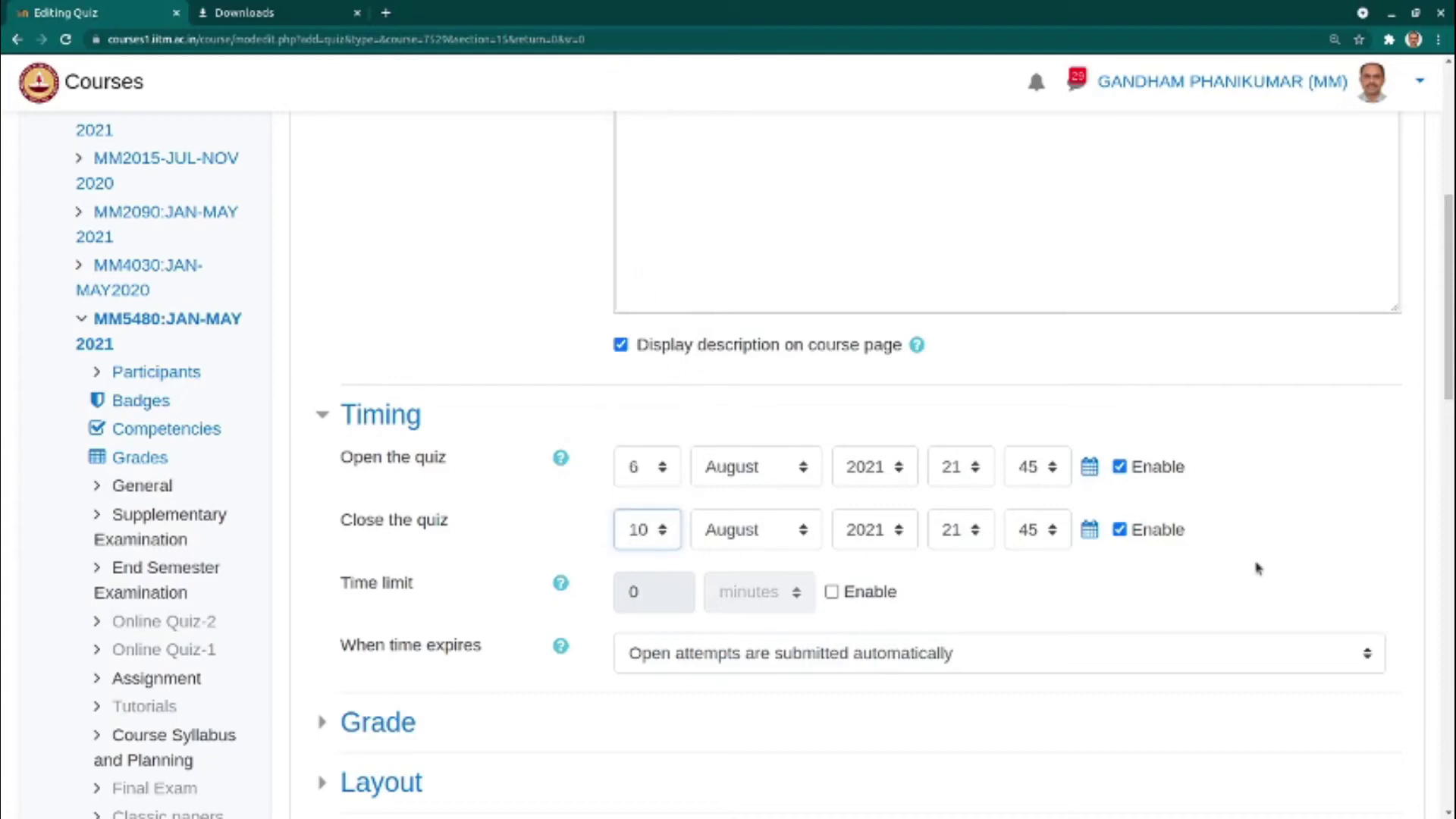
pyautogui.click(662, 531)
pyautogui.click(648, 389)
pyautogui.click(1261, 540)
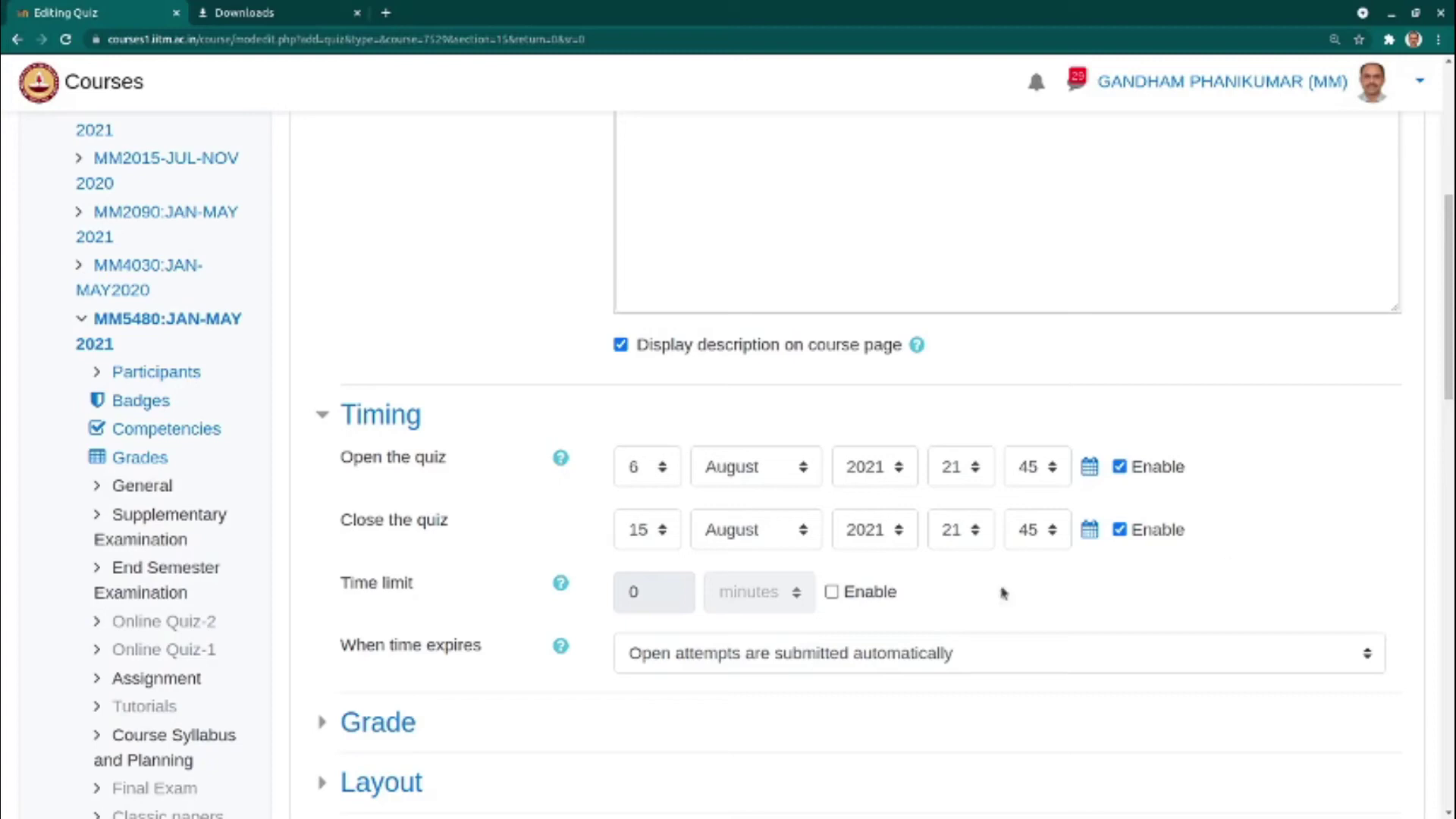
# Step: Enable a 30-minute time limit and have open attempts submitted automatically when time expires
pyautogui.click(832, 592)
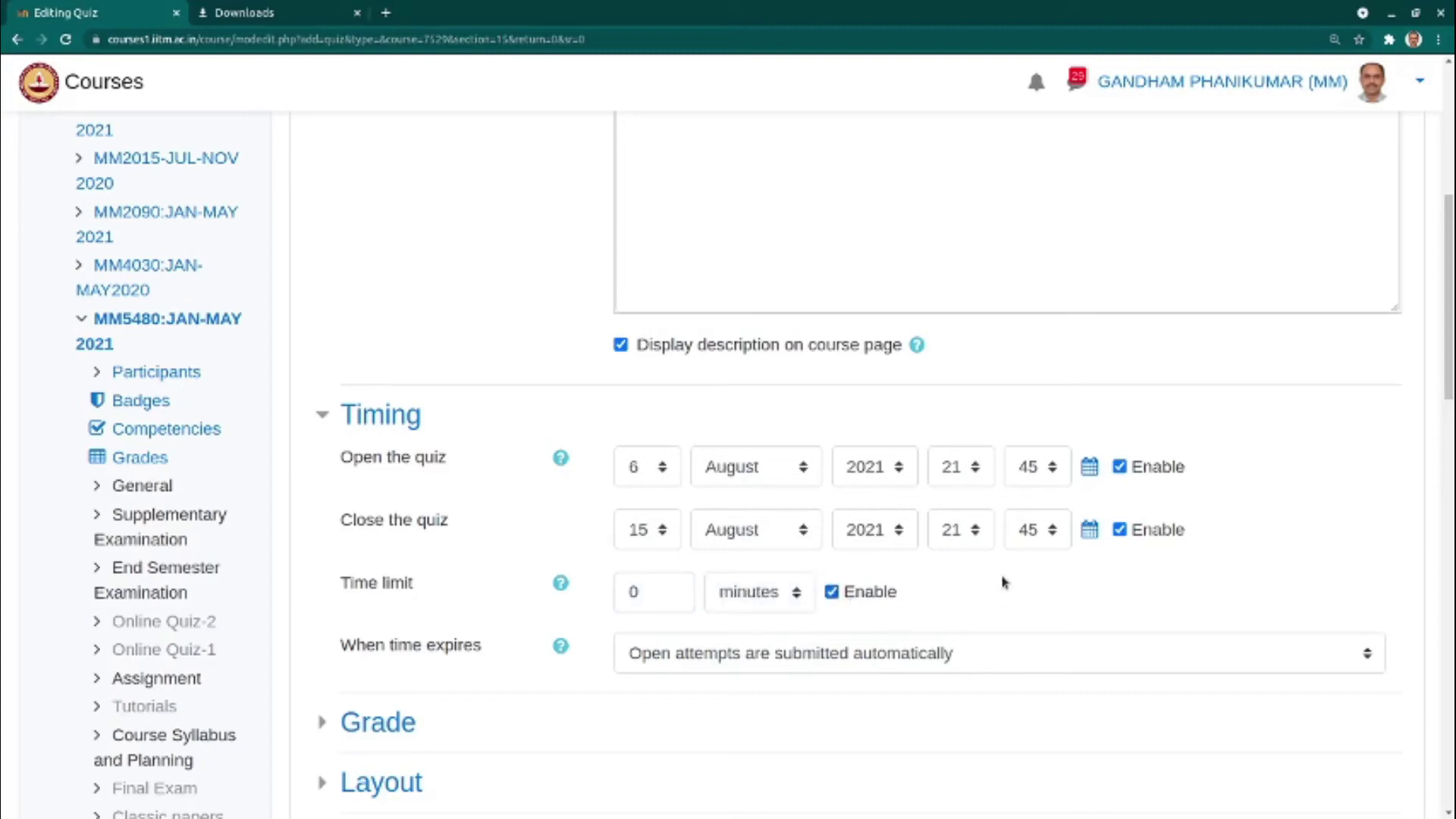
pyautogui.click(644, 594)
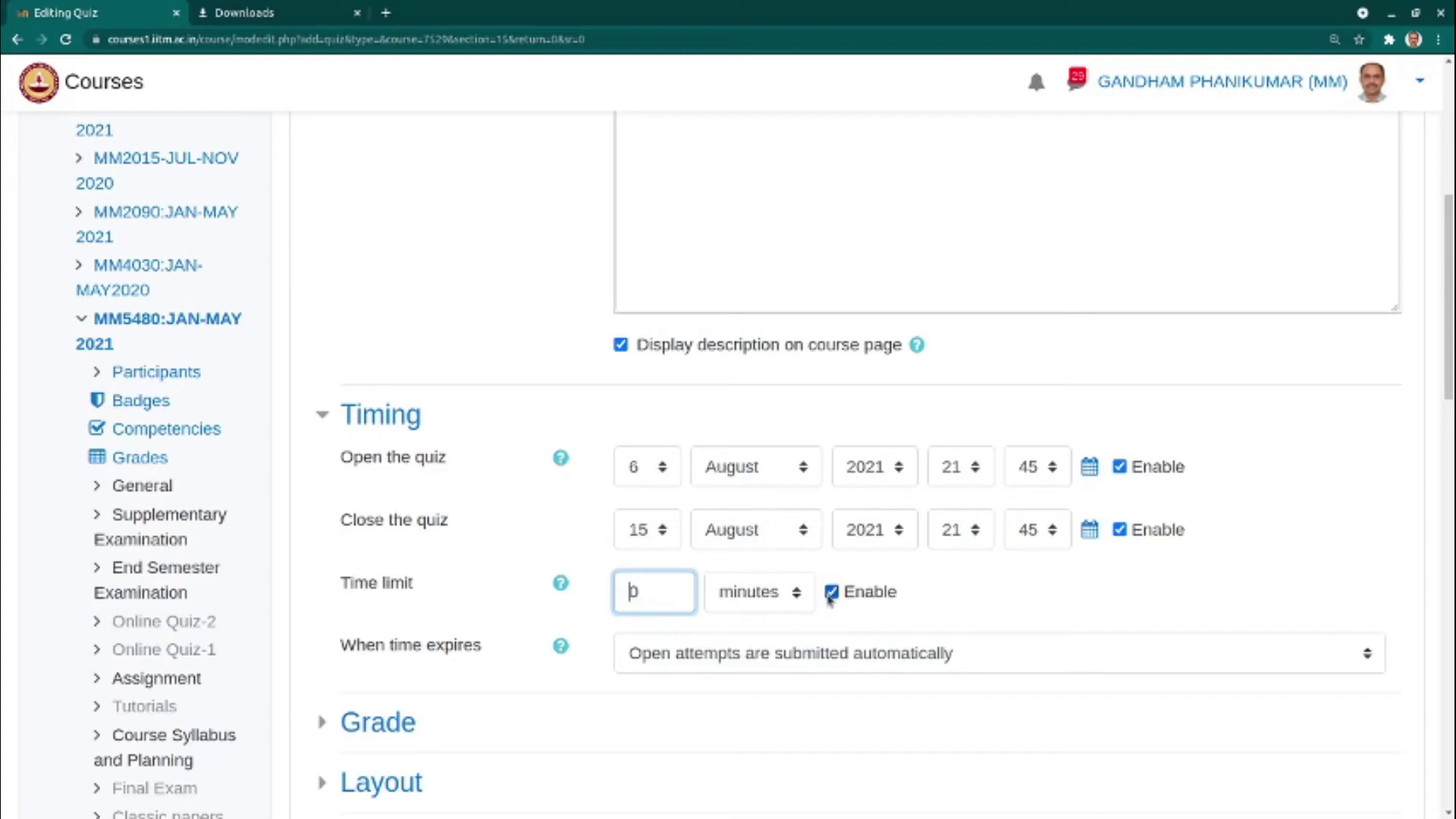
pyautogui.click(1391, 558)
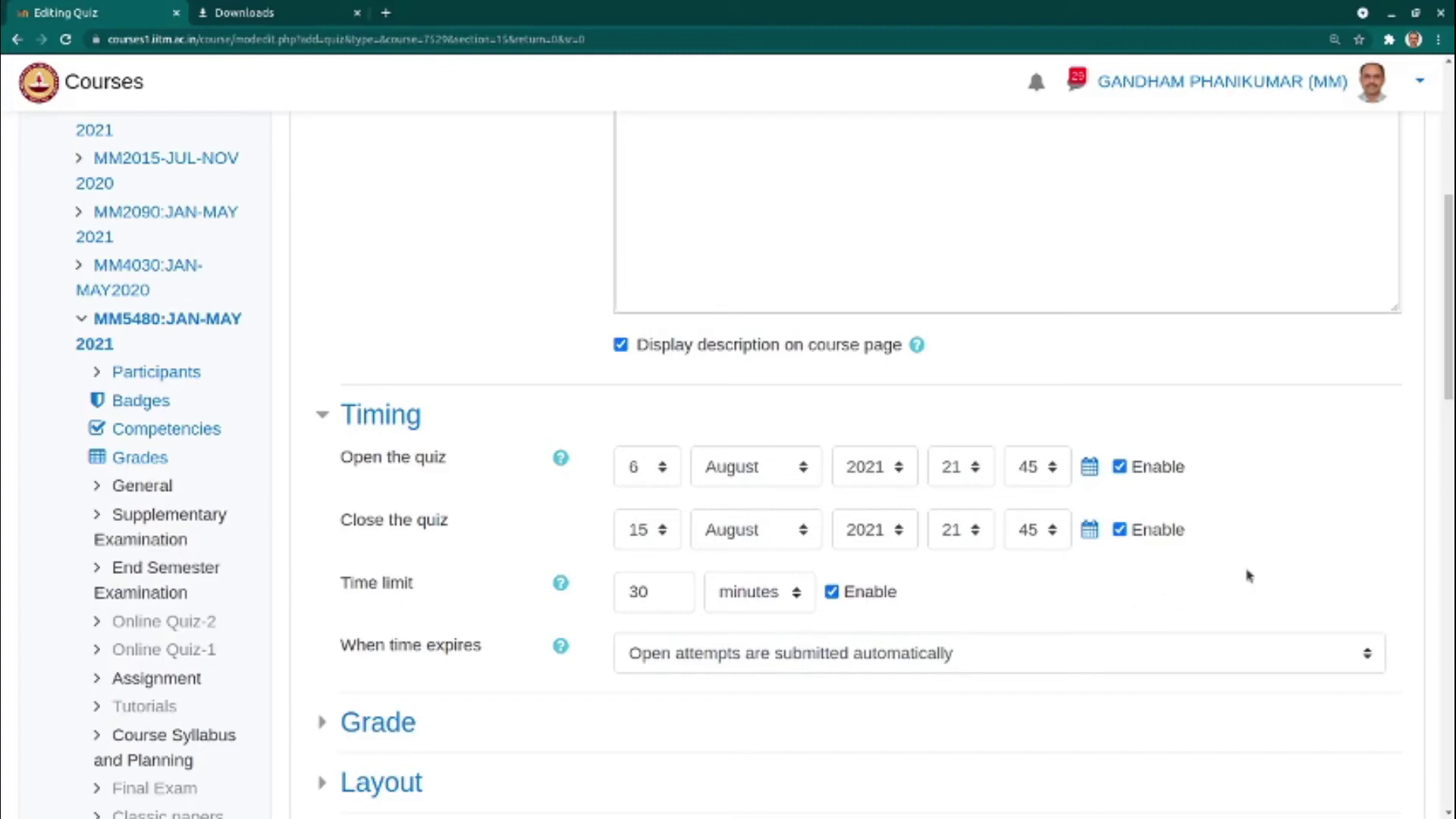
pyautogui.scroll(-4, 960, 584)
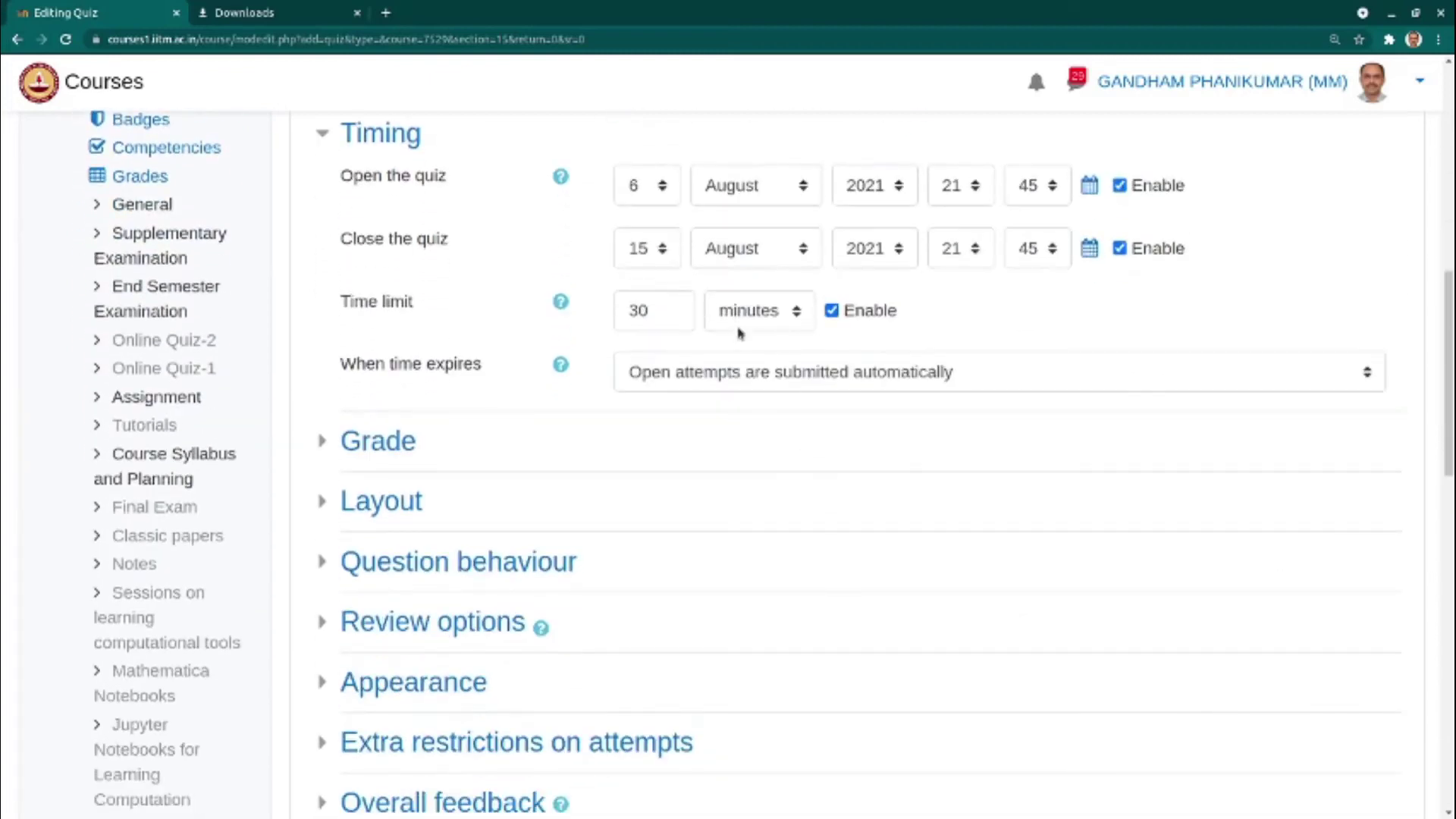
pyautogui.click(802, 375)
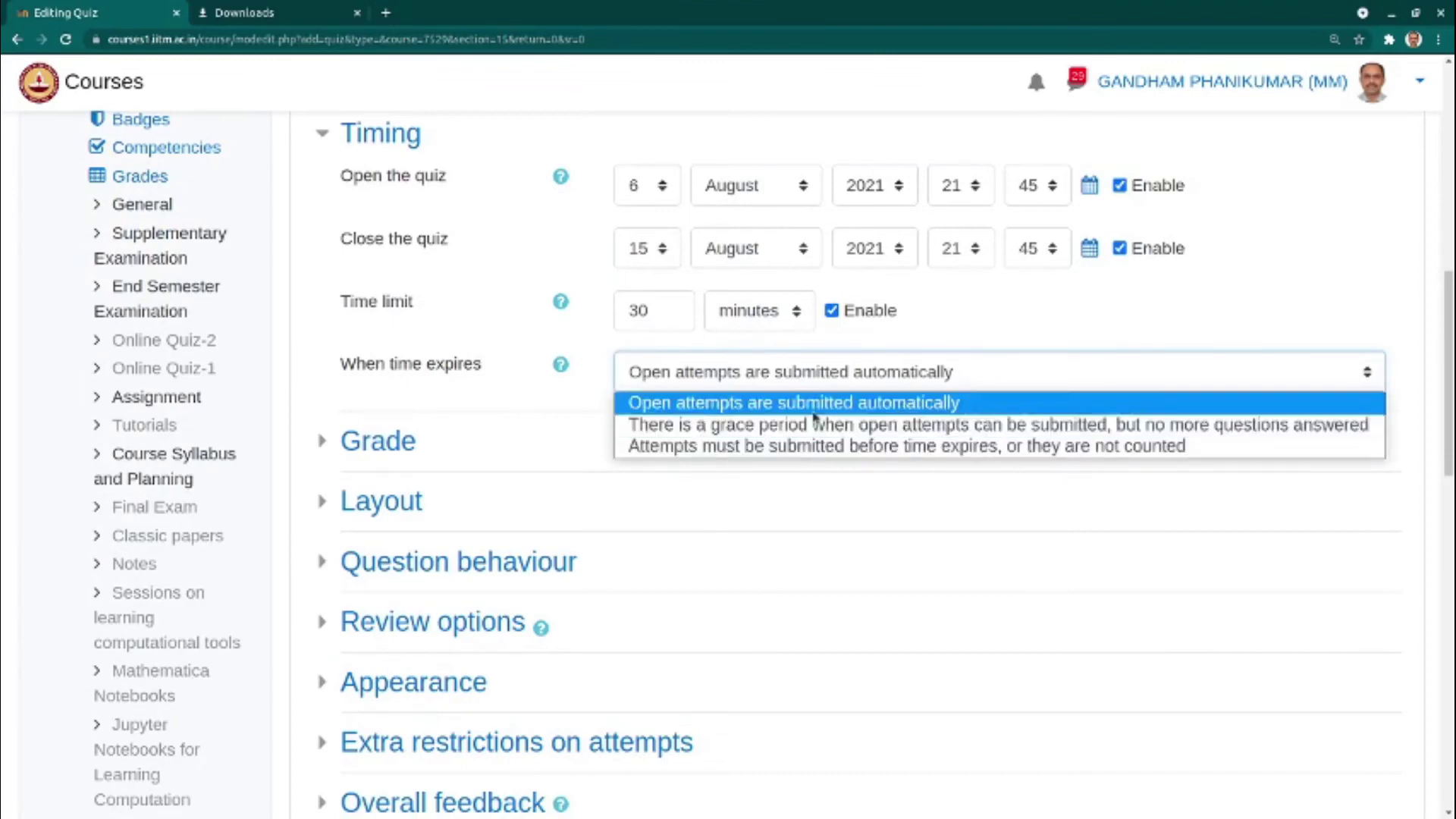
pyautogui.click(813, 403)
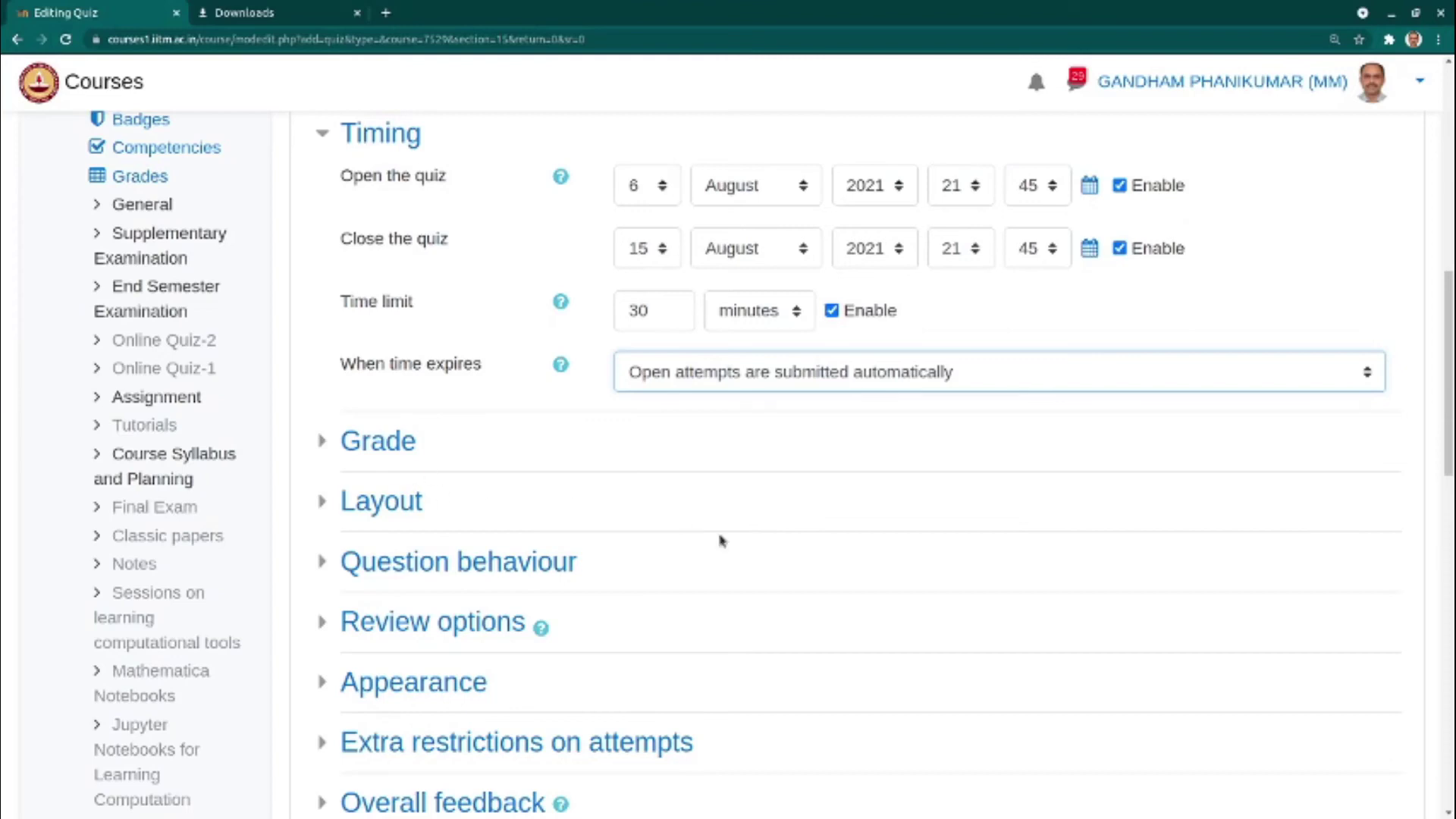
pyautogui.scroll(-2, 721, 540)
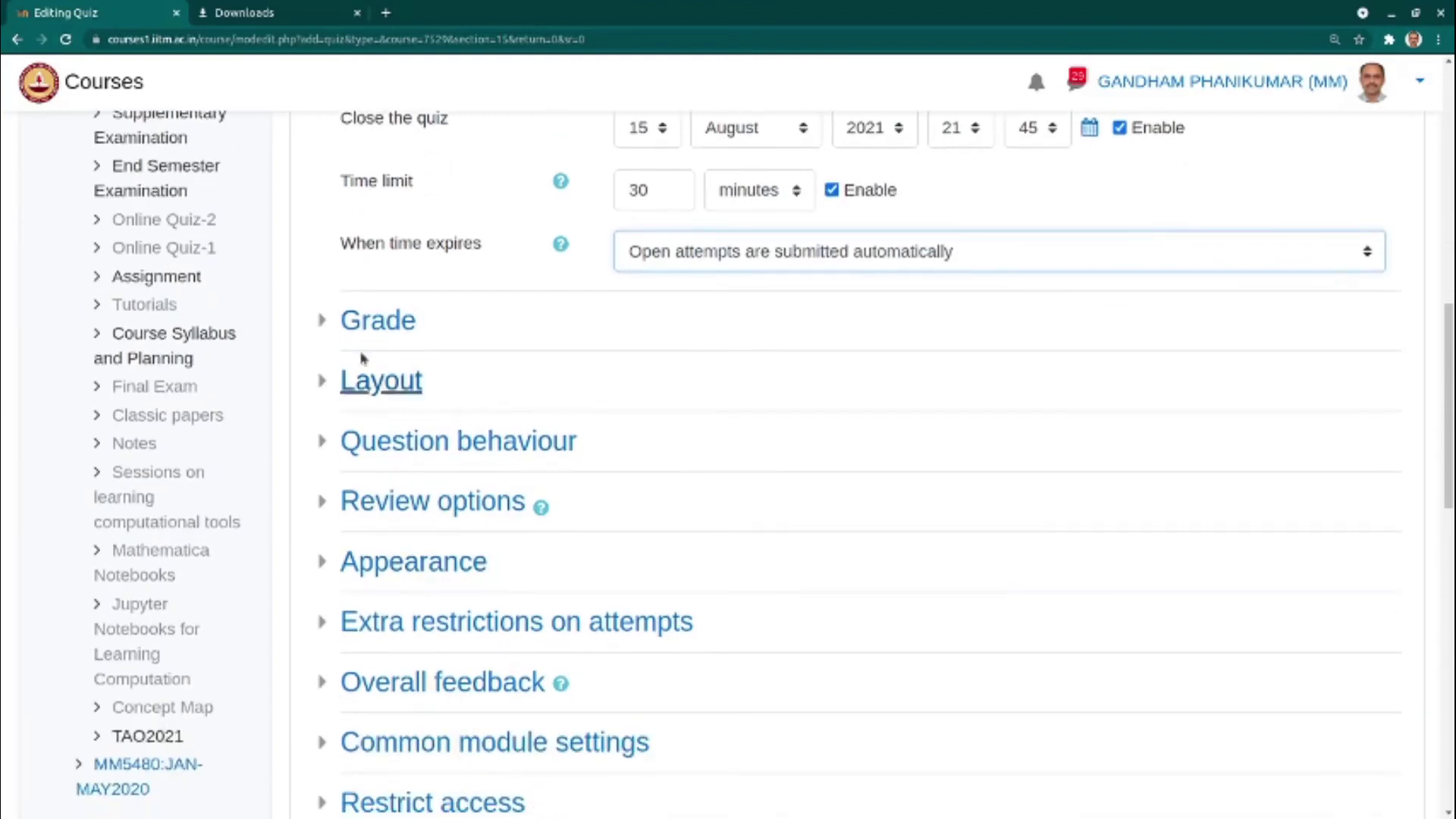
# Step: Review the quiz's Grade, Layout and Question behaviour settings, including the available options for starting a new page
pyautogui.click(378, 321)
pyautogui.scroll(-2, 1072, 546)
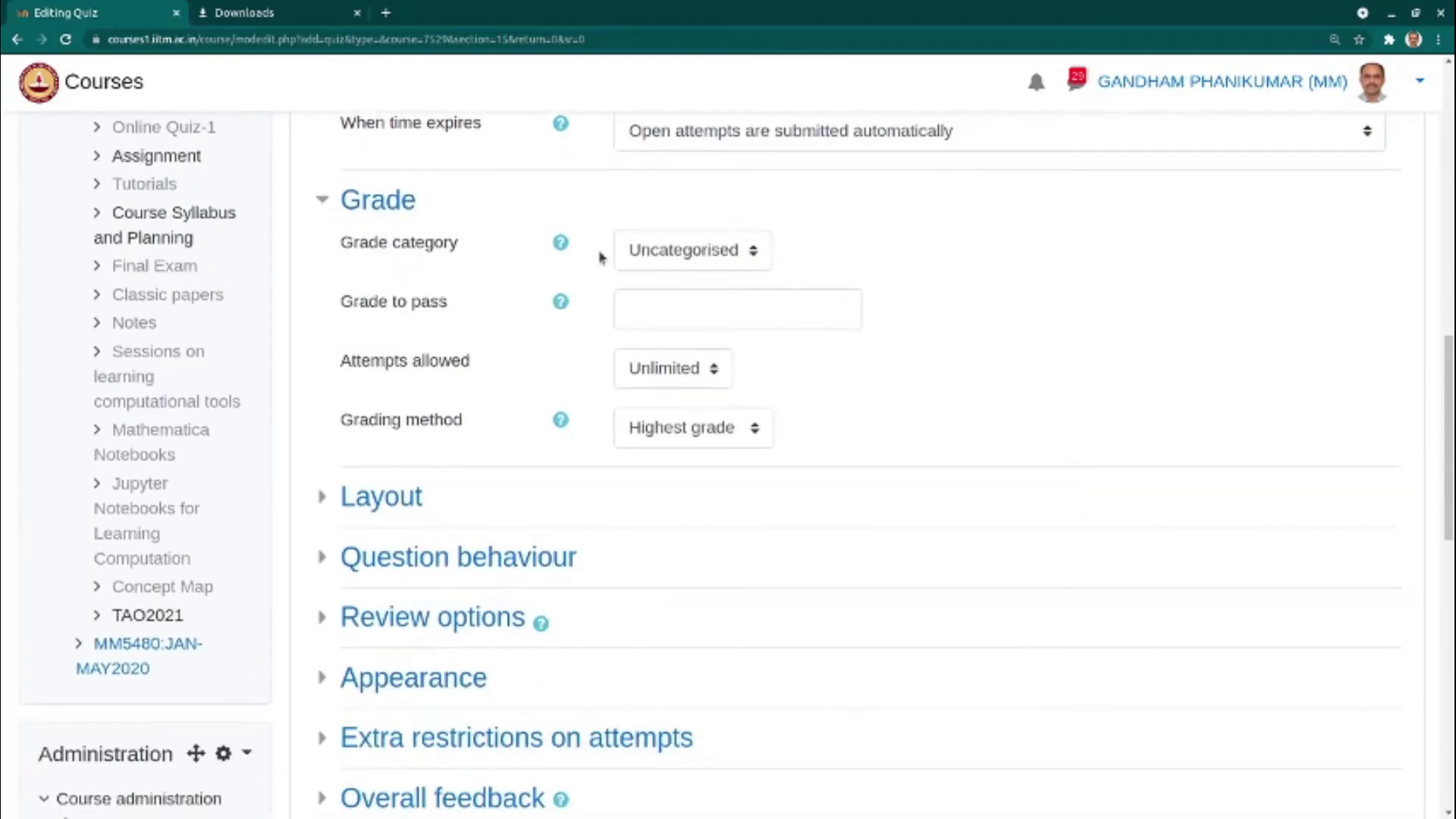
pyautogui.click(406, 504)
pyautogui.scroll(-3, 942, 507)
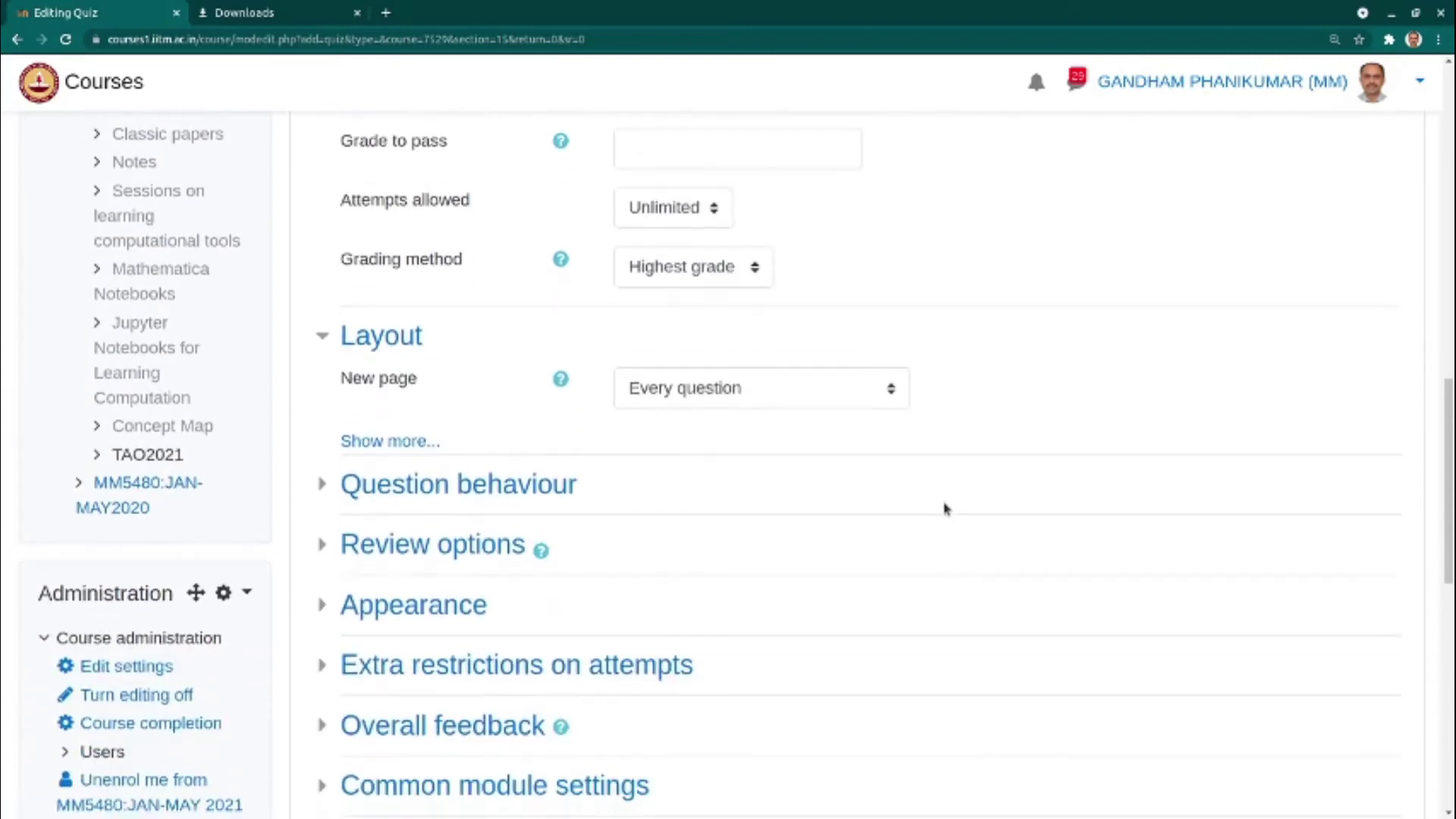
pyautogui.click(795, 396)
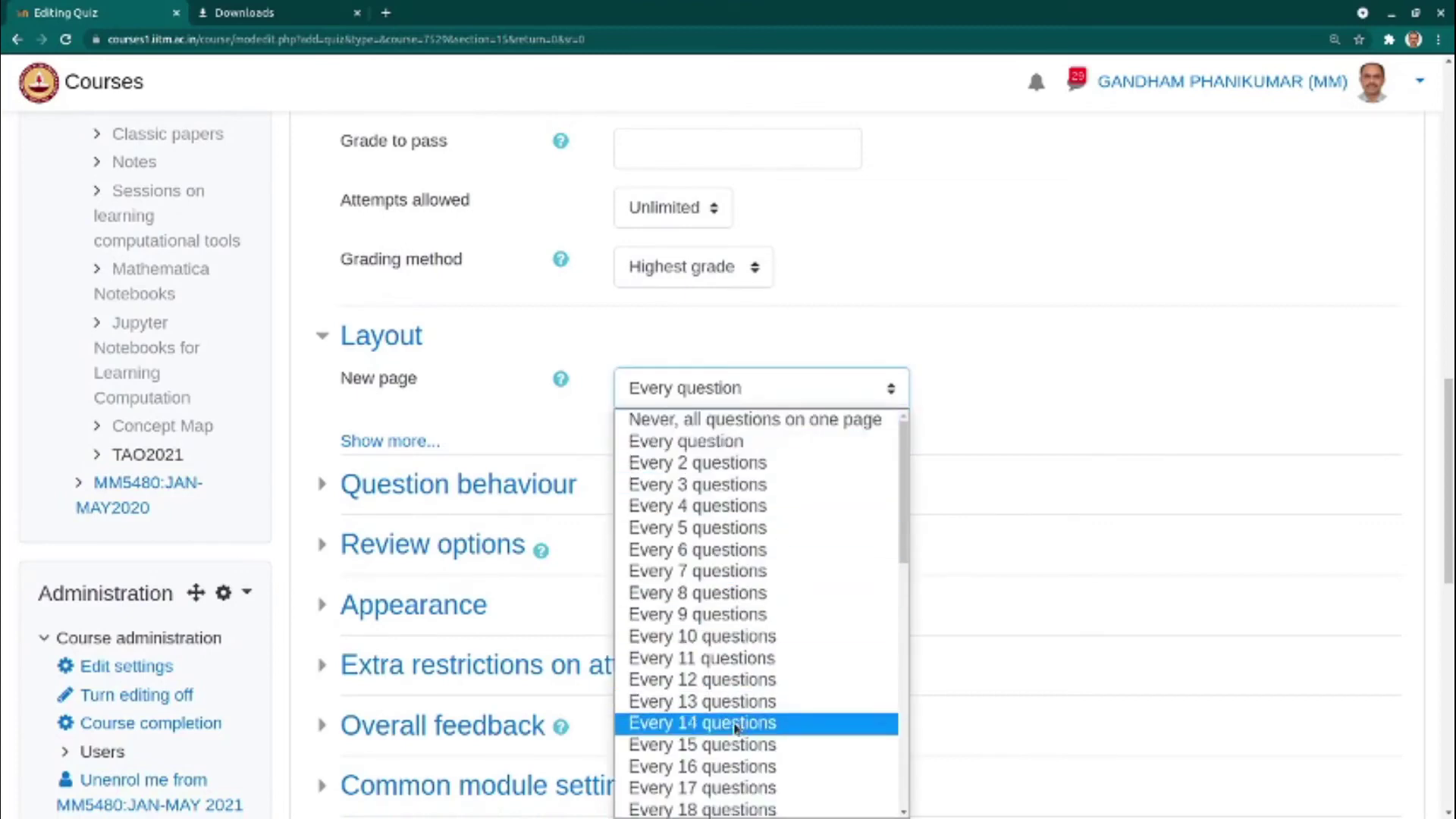
pyautogui.click(1003, 349)
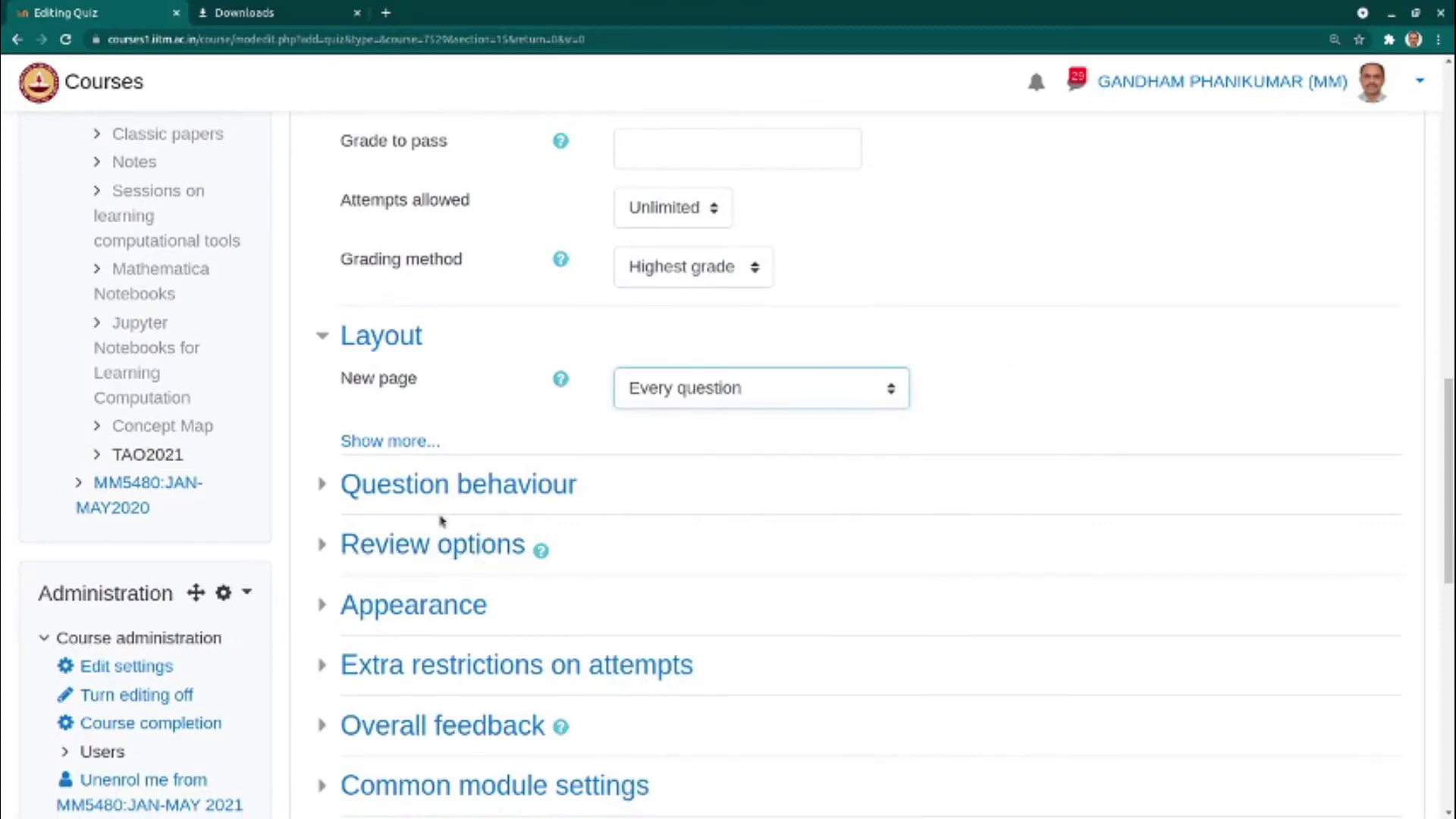
pyautogui.click(442, 486)
pyautogui.scroll(-2, 1105, 462)
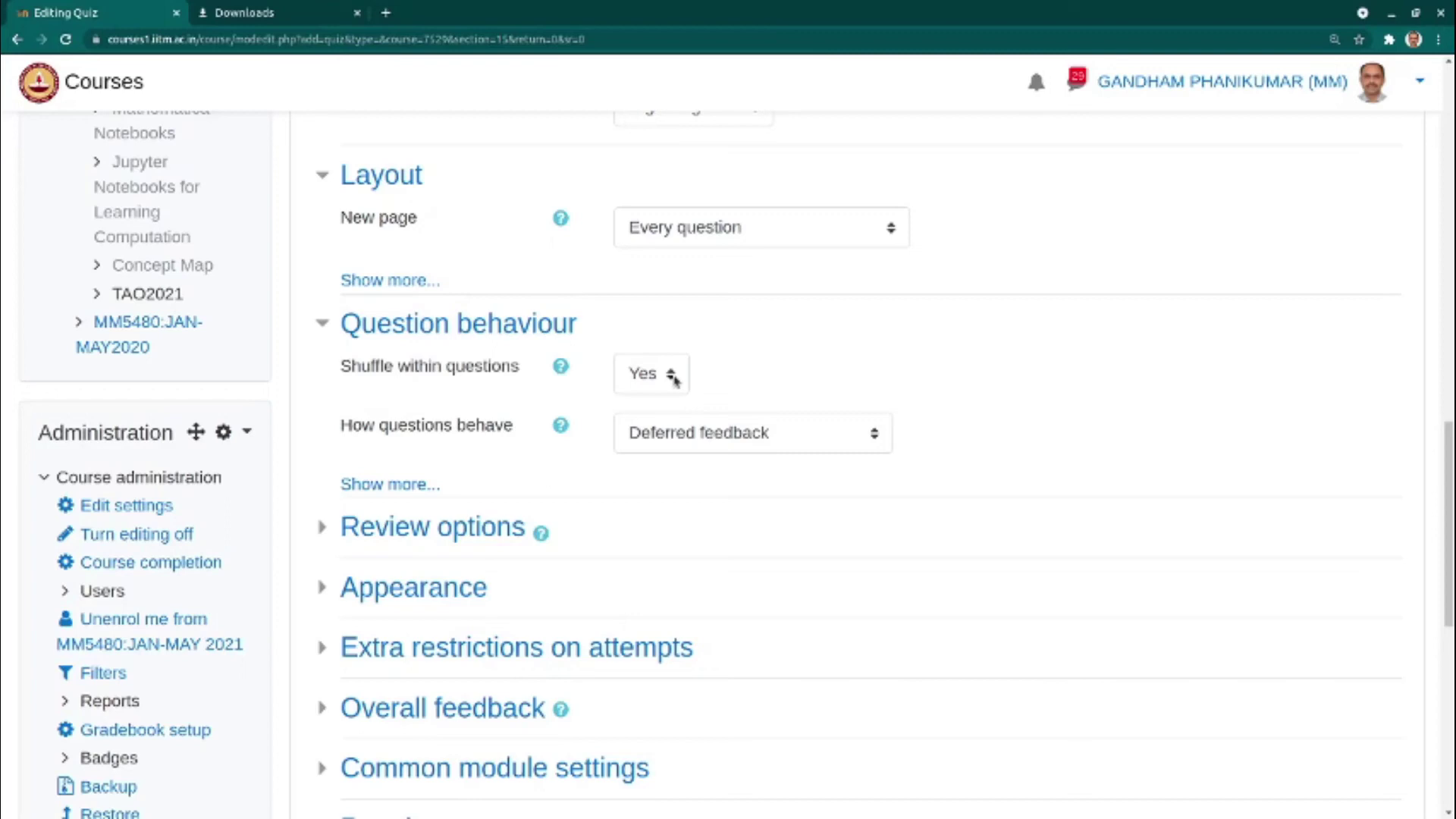
pyautogui.scroll(-4, 764, 468)
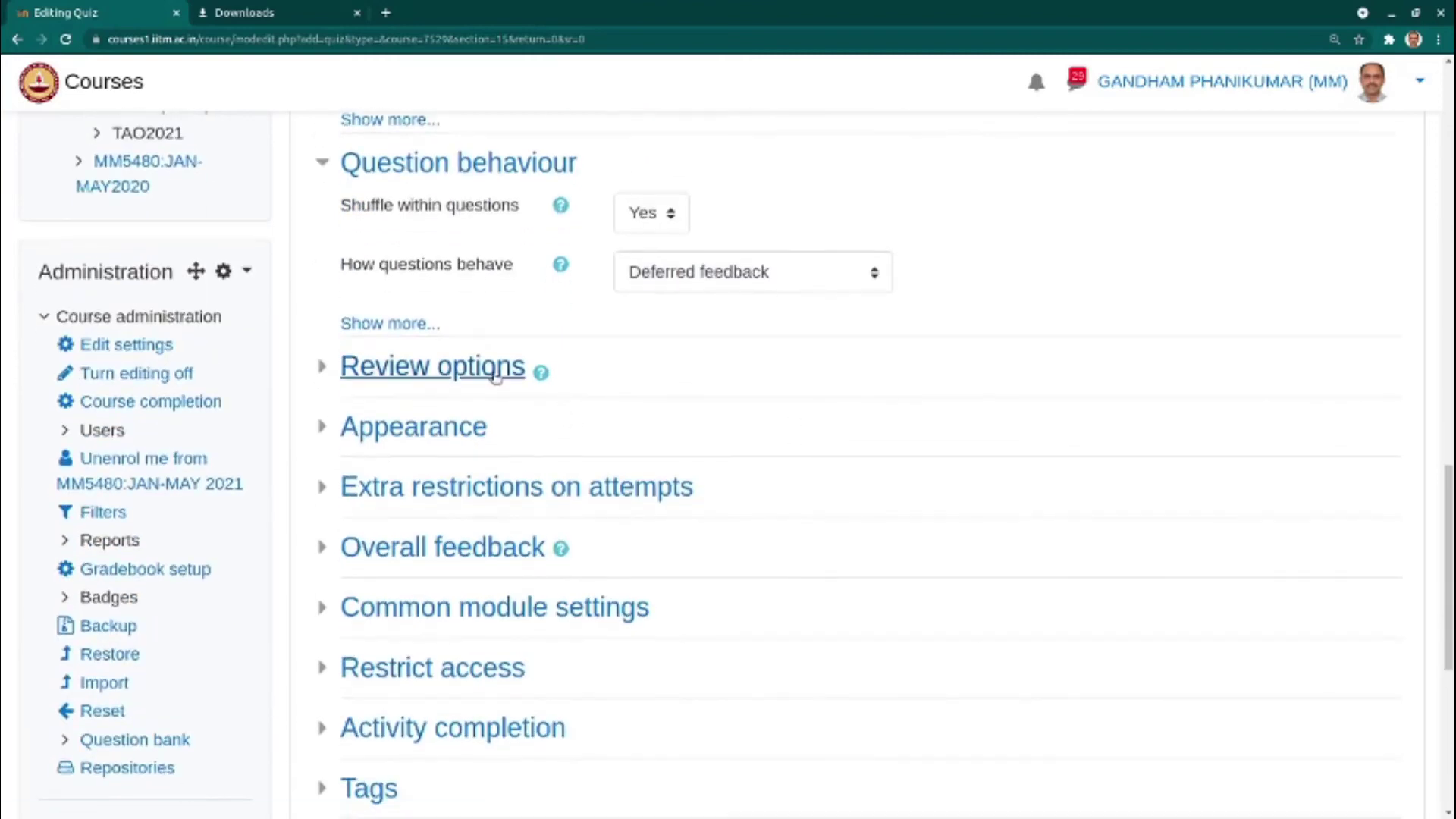
# Step: Clear all review options immediately after the attempt, as well as Right answer and Overall feedback after the quiz is closed
pyautogui.click(520, 367)
pyautogui.scroll(-2, 1174, 612)
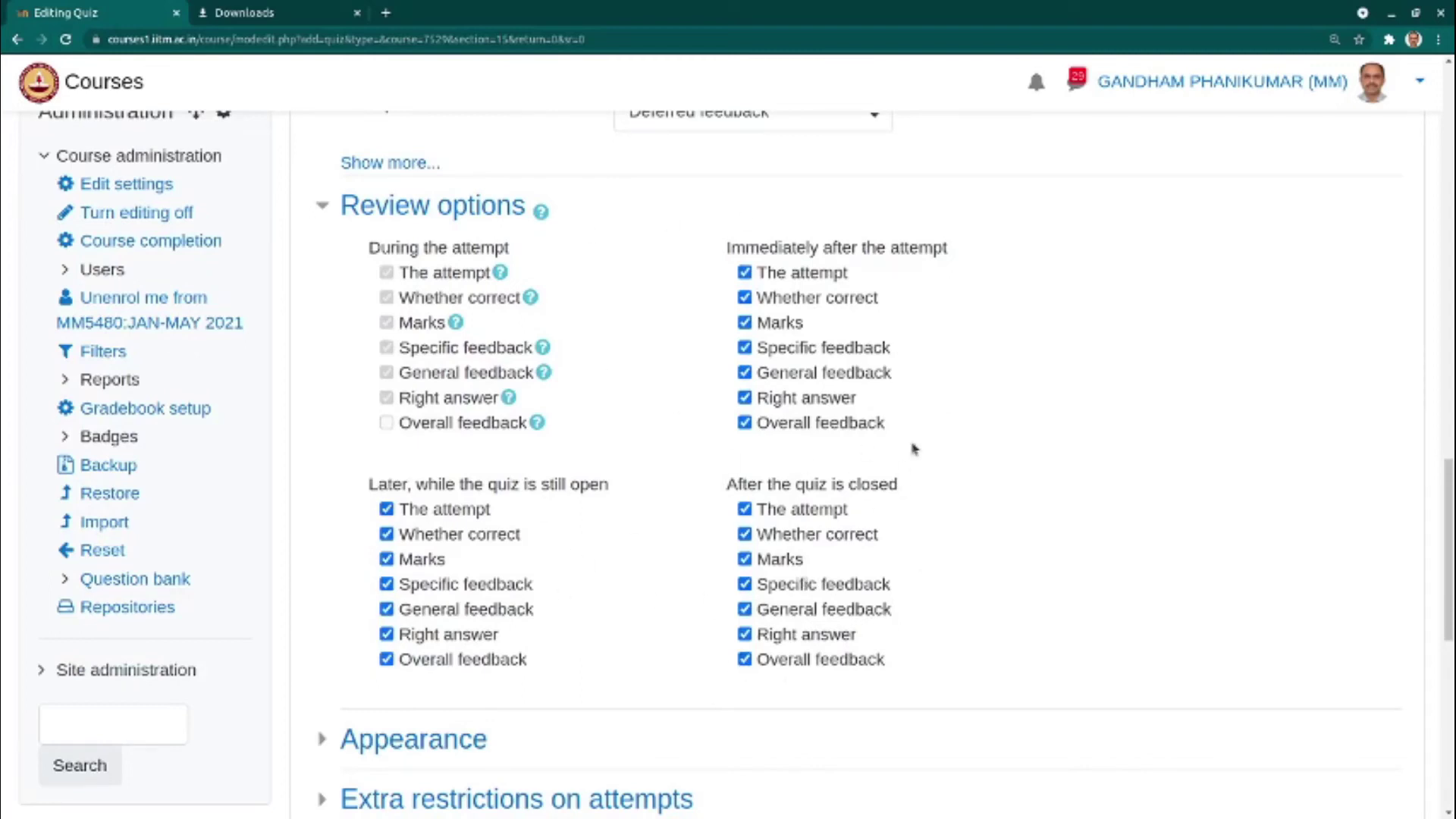
pyautogui.click(745, 659)
pyautogui.click(745, 634)
pyautogui.click(745, 423)
pyautogui.click(745, 397)
pyautogui.click(745, 372)
pyautogui.click(745, 348)
pyautogui.click(745, 322)
pyautogui.click(745, 297)
pyautogui.click(745, 272)
# Step: Clear all review options for the period later, while the quiz is still open
pyautogui.click(387, 509)
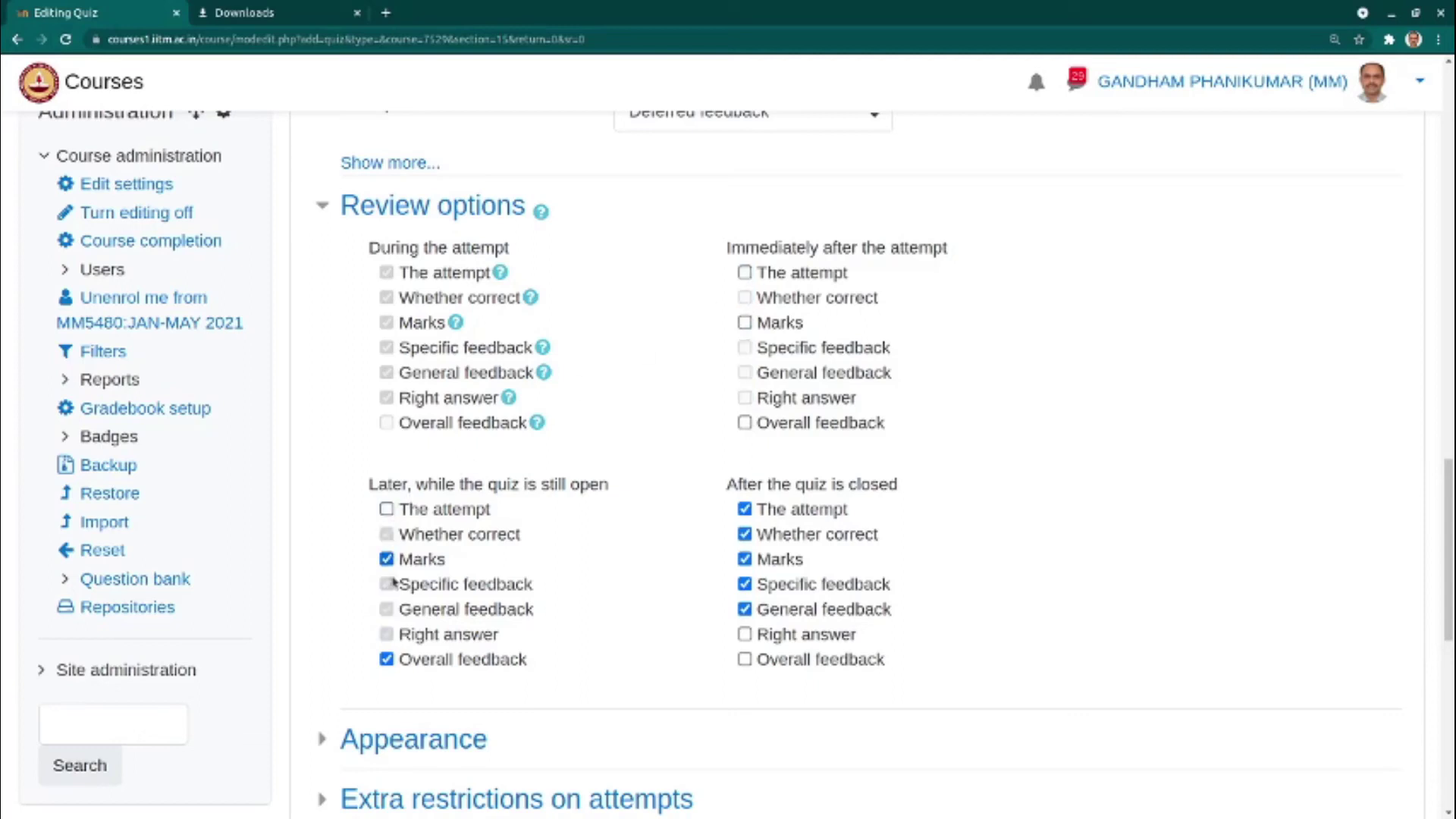
pyautogui.click(387, 659)
pyautogui.click(387, 509)
pyautogui.click(387, 634)
pyautogui.click(387, 609)
pyautogui.click(387, 584)
pyautogui.click(387, 559)
pyautogui.click(387, 534)
pyautogui.click(387, 509)
# Step: Clear General feedback, Specific feedback, Marks, Whether correct and The attempt for review after the quiz is closed
pyautogui.click(745, 609)
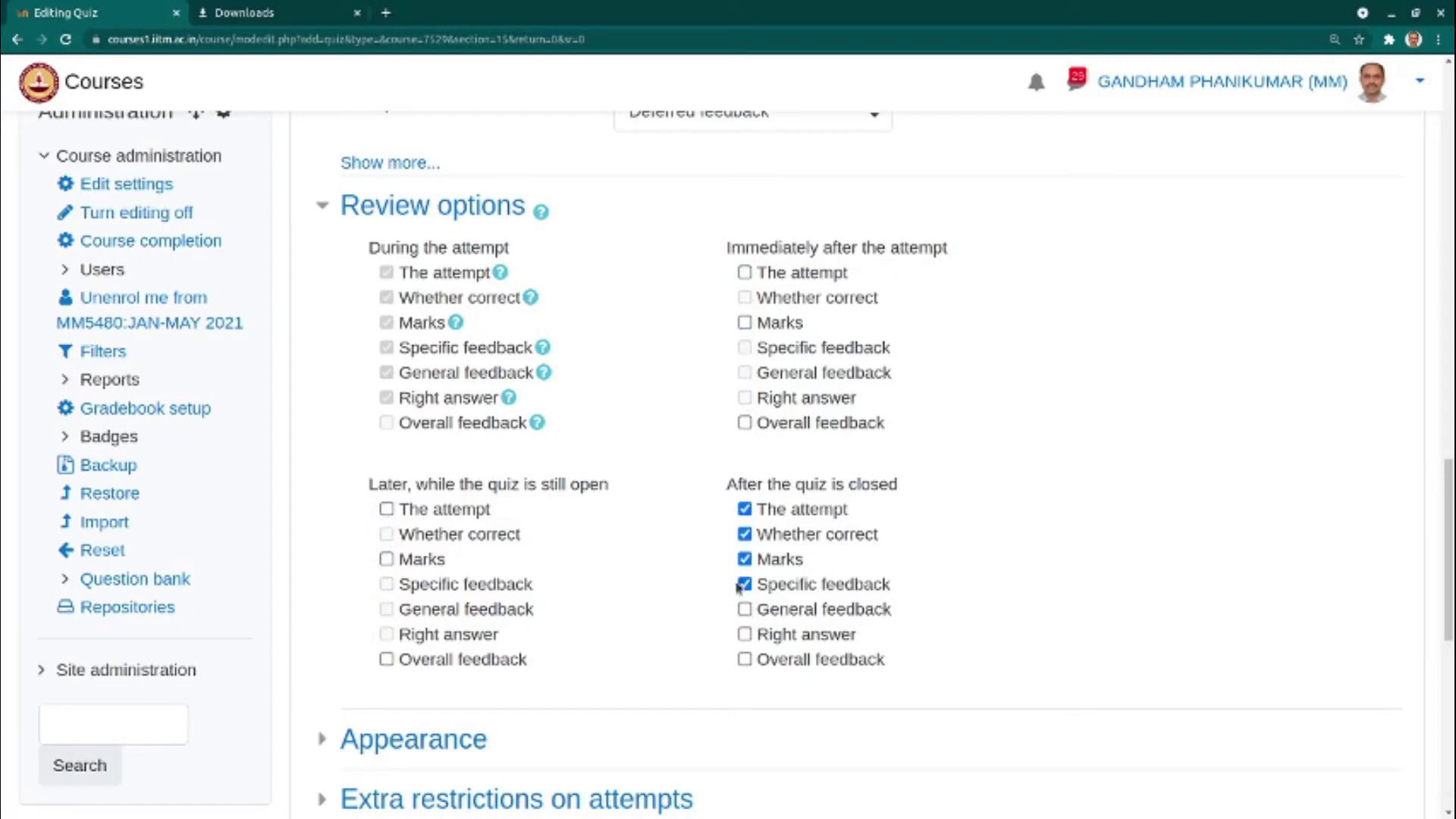
pyautogui.click(745, 584)
pyautogui.click(745, 559)
pyautogui.click(745, 534)
pyautogui.click(745, 509)
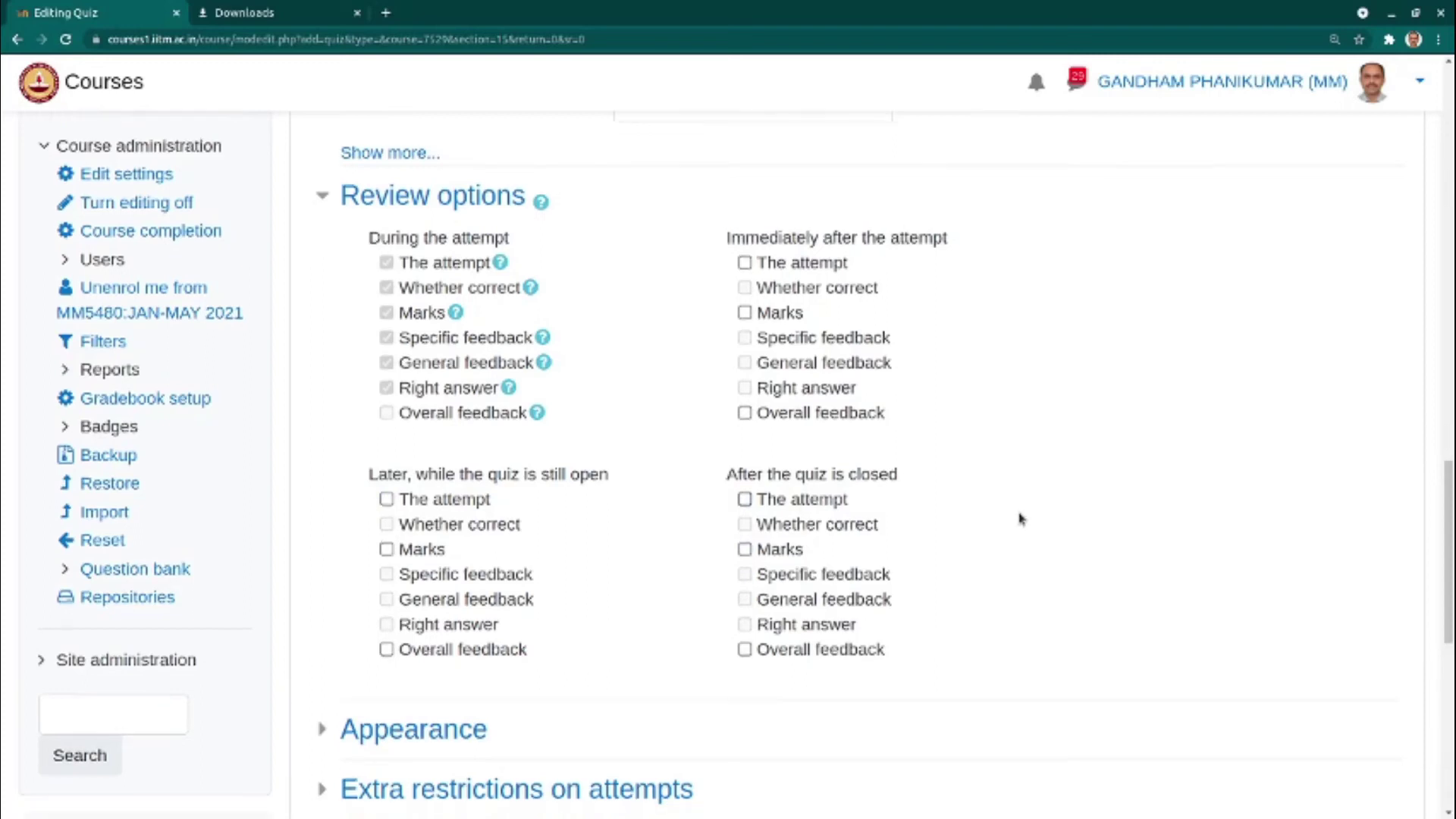
# Step: Examine the quiz's Appearance, Extra restrictions on attempts, Overall feedback and Common module settings
pyautogui.scroll(-2, 1018, 515)
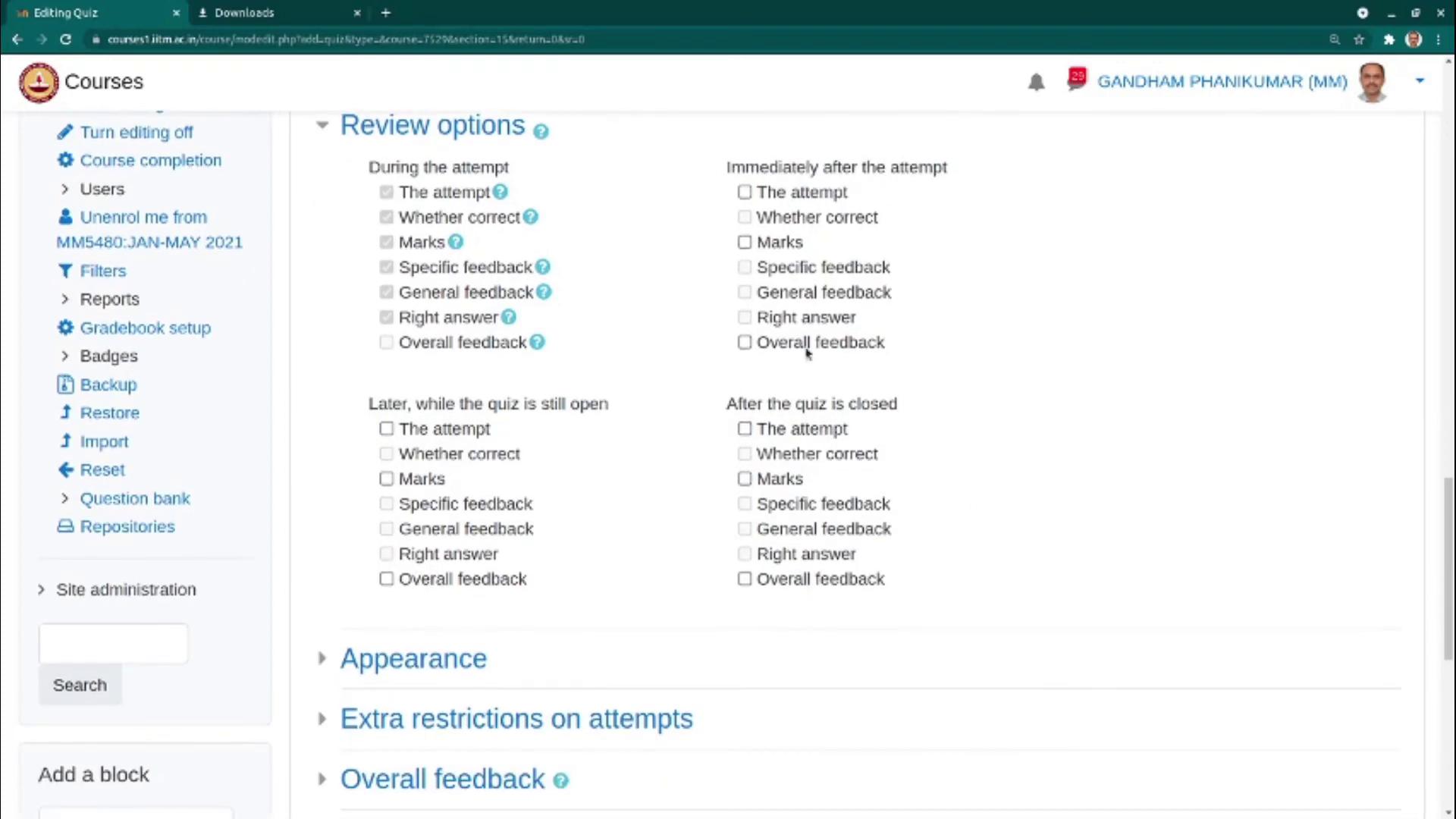
pyautogui.scroll(-1, 834, 584)
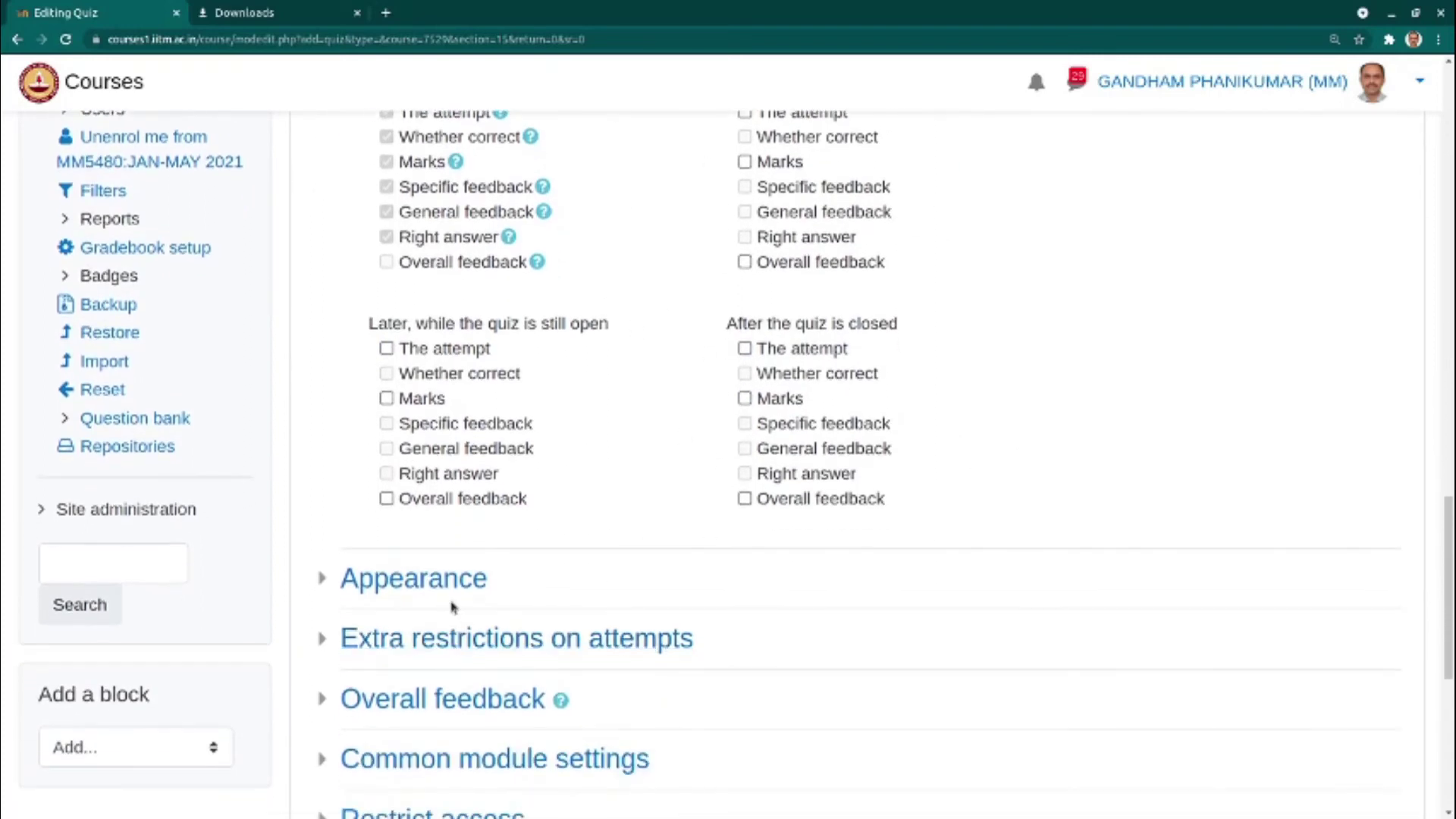
pyautogui.click(869, 588)
pyautogui.scroll(-2, 1181, 611)
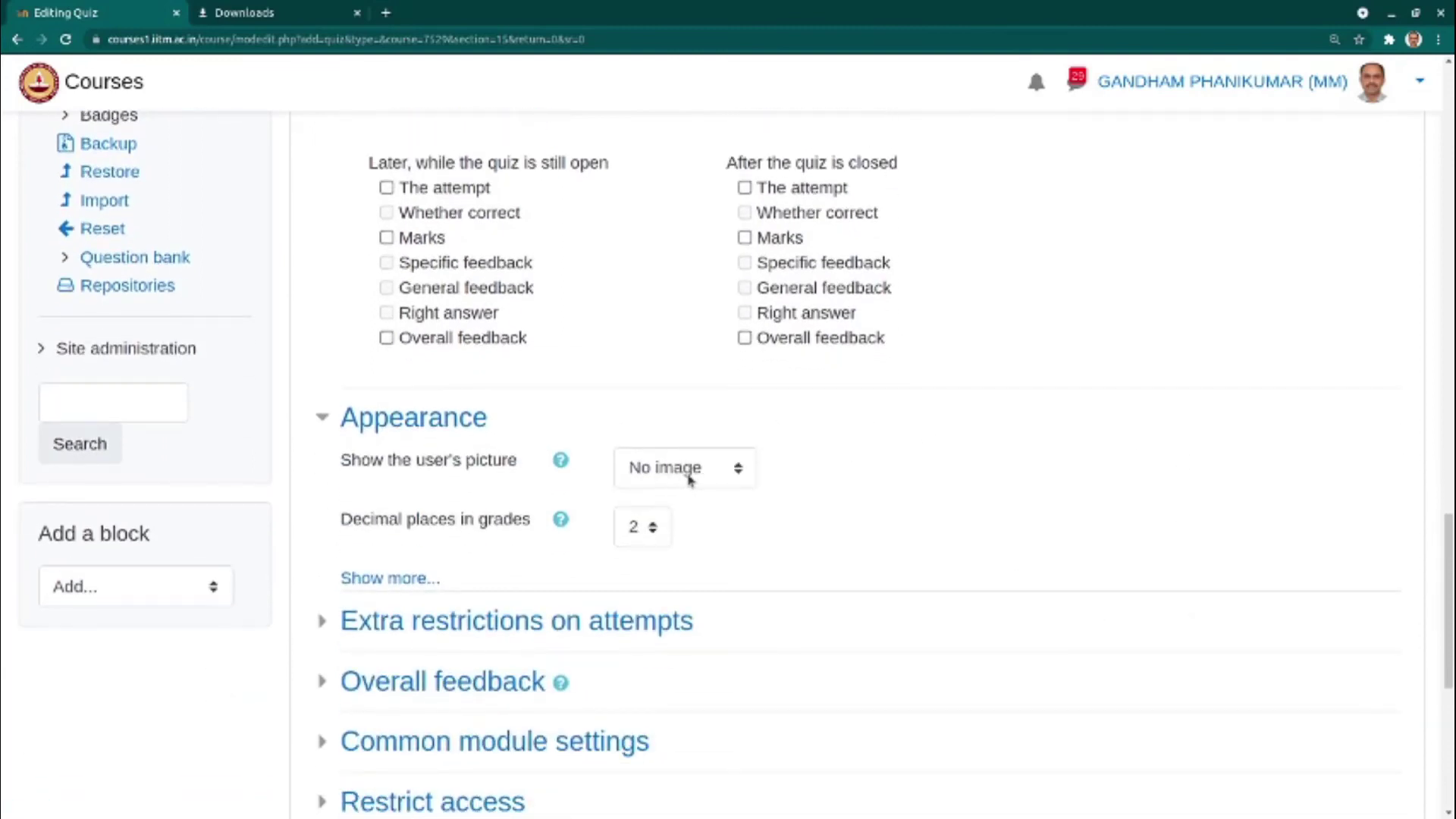
pyautogui.click(622, 624)
pyautogui.scroll(-2, 1219, 588)
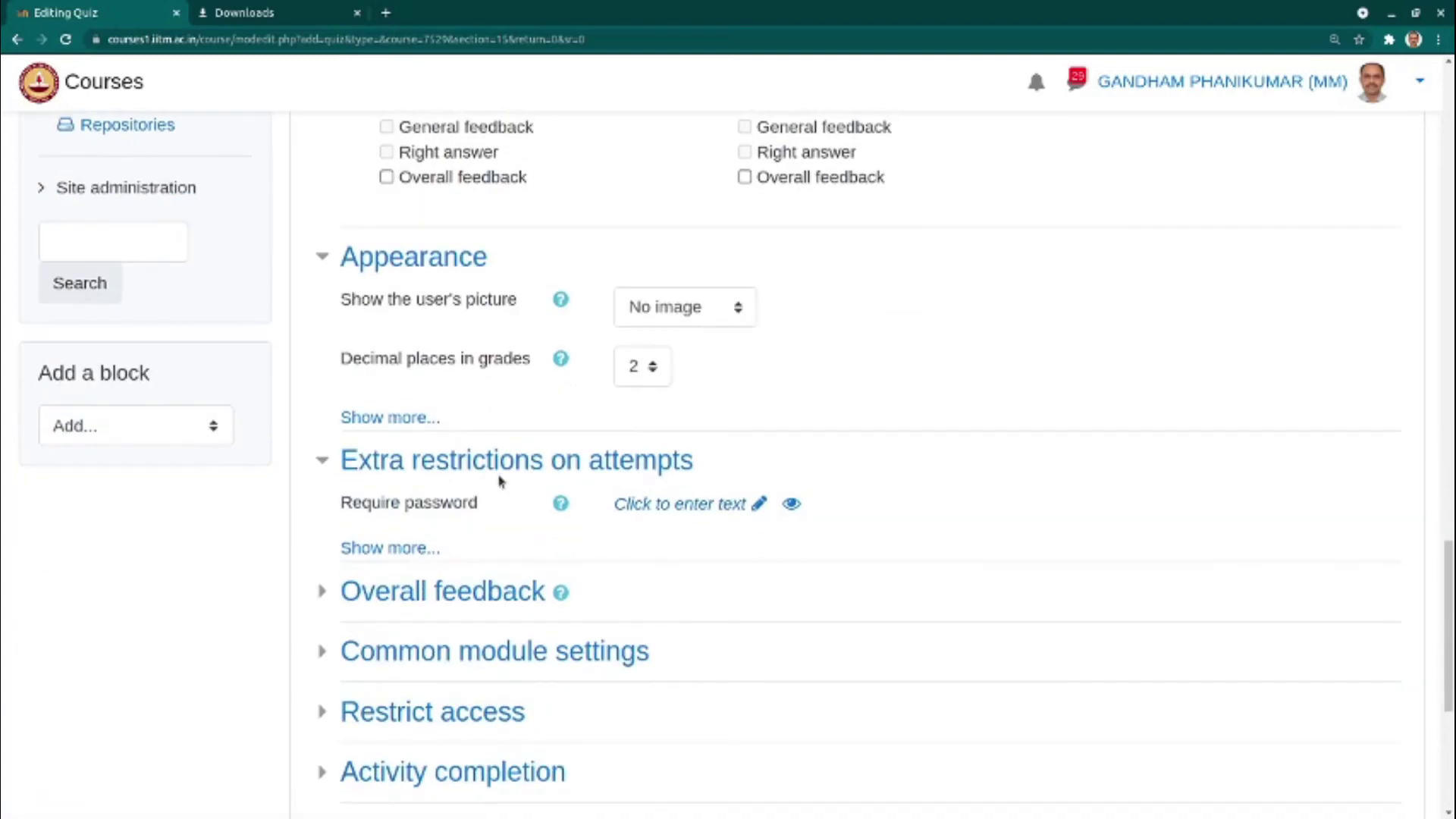
pyautogui.click(489, 597)
pyautogui.scroll(-6, 738, 594)
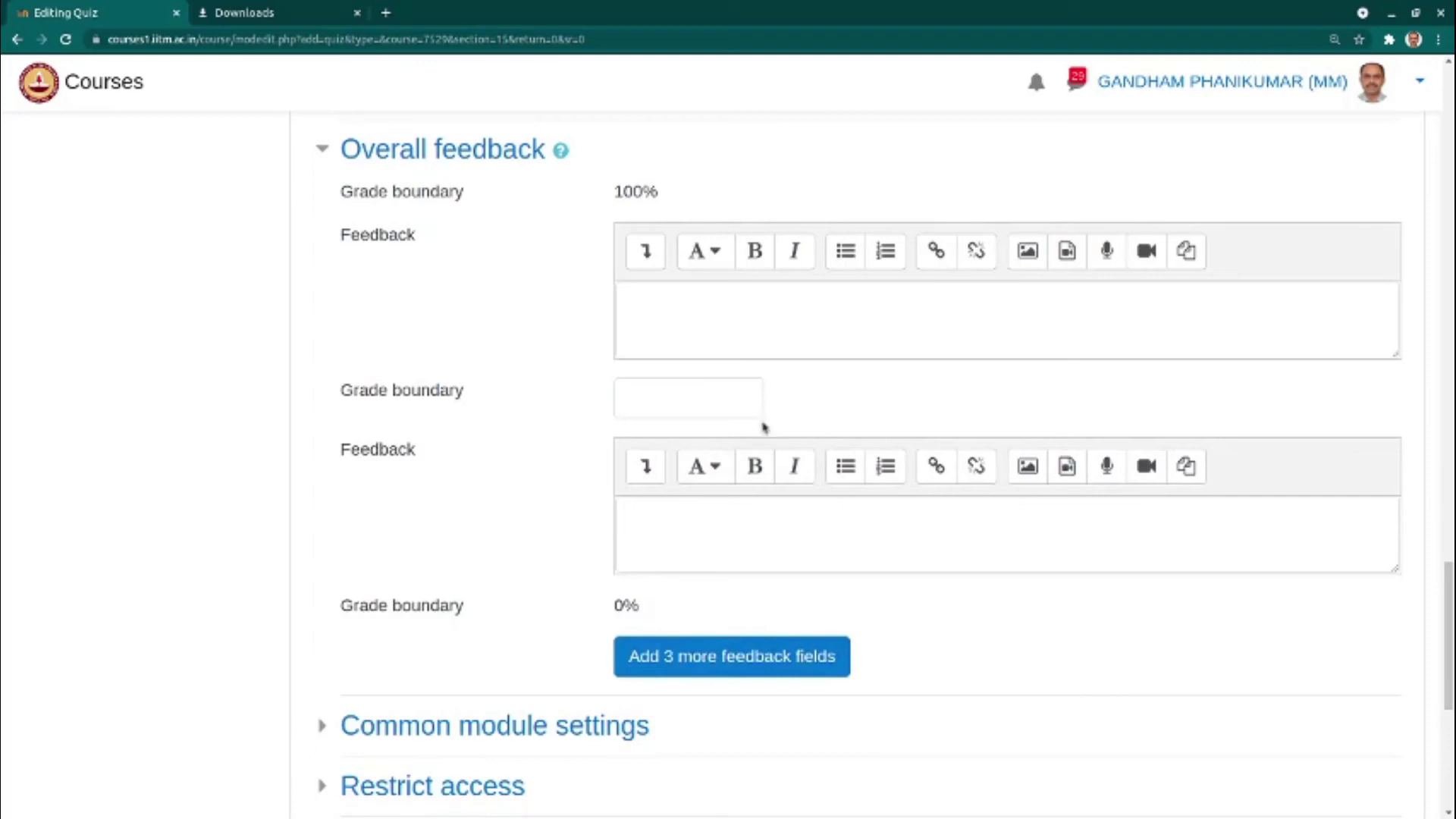
pyautogui.scroll(-3, 384, 487)
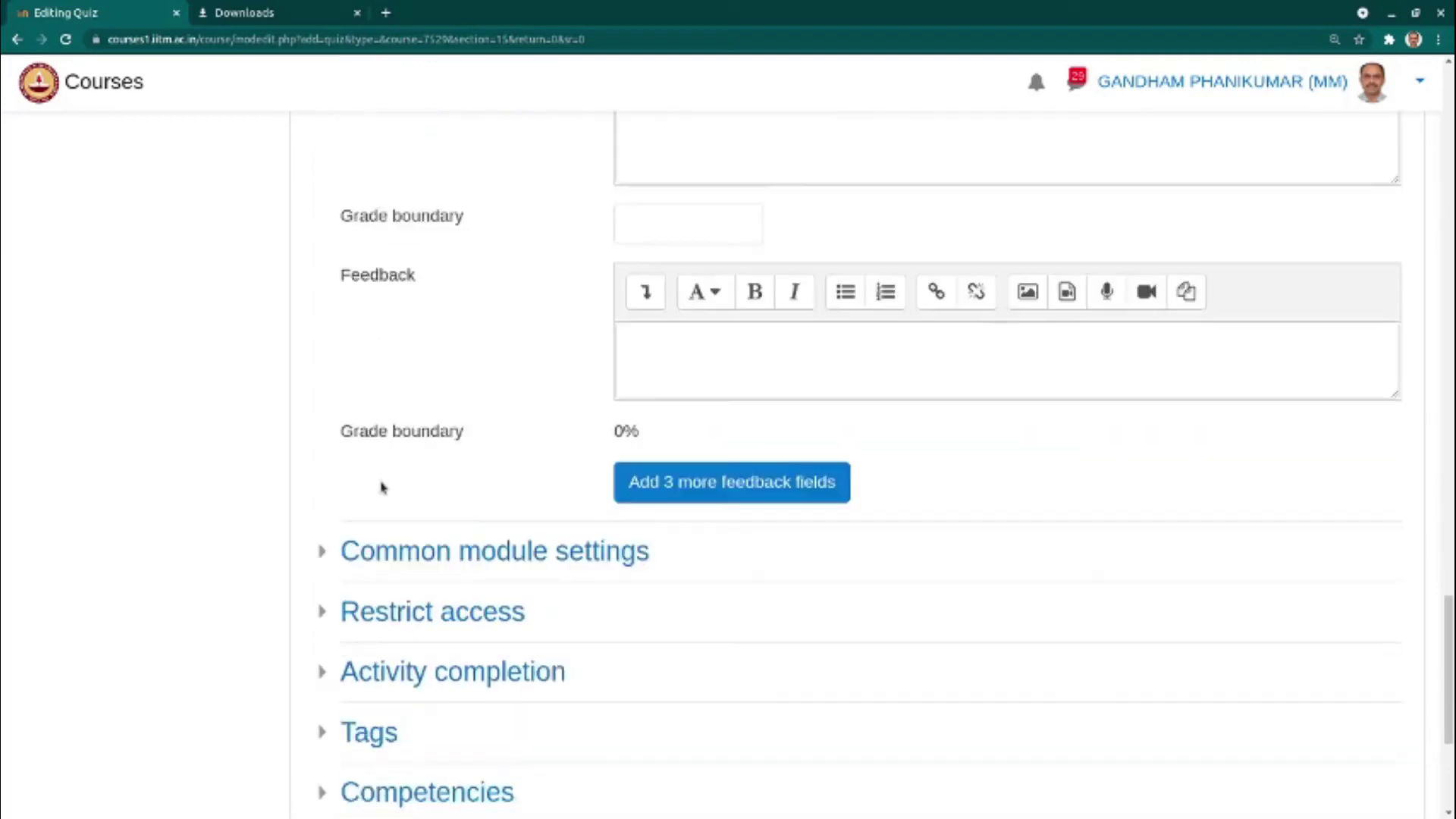
pyautogui.click(507, 551)
pyautogui.scroll(-3, 1167, 537)
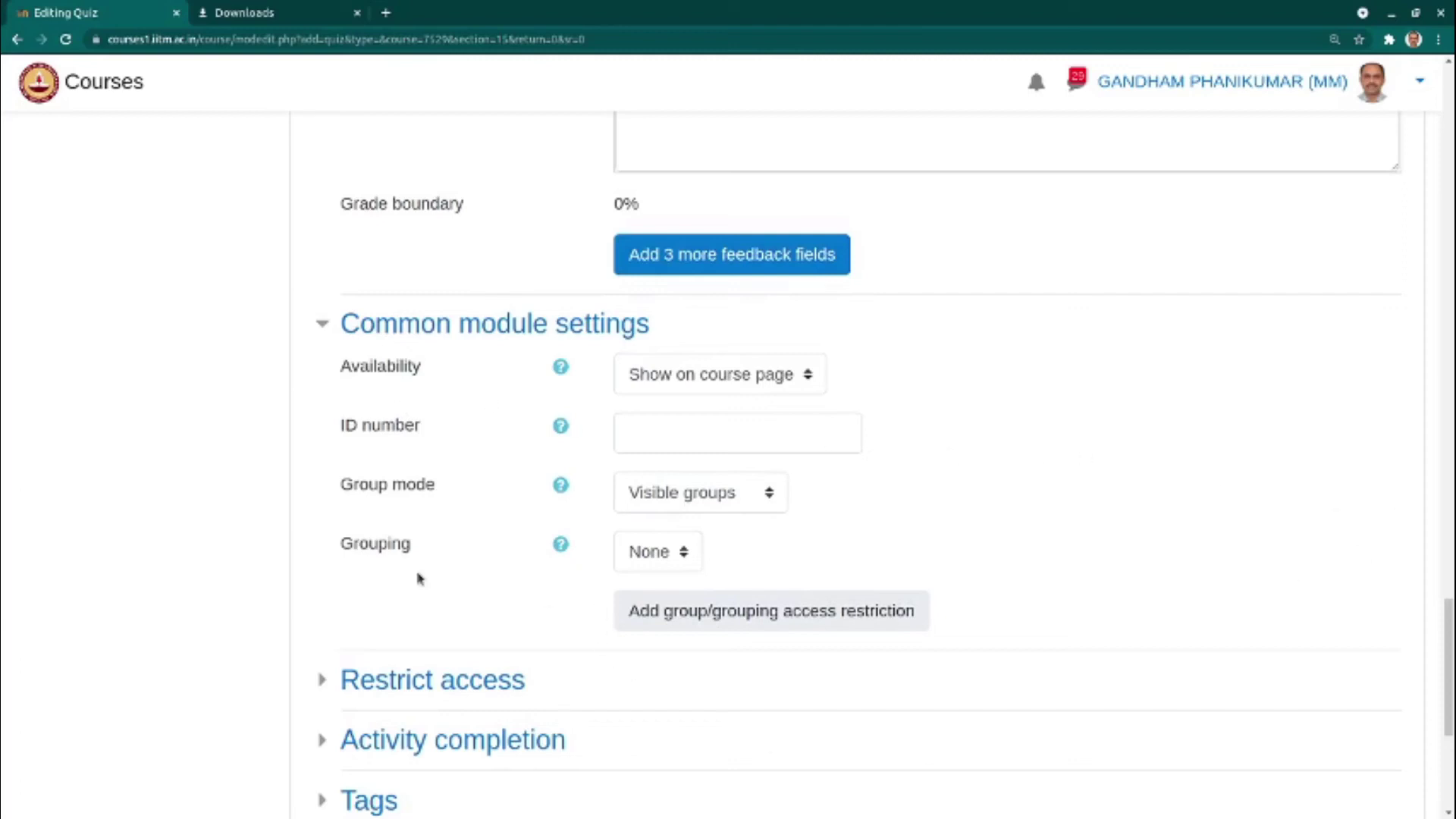
pyautogui.scroll(-2, 1174, 609)
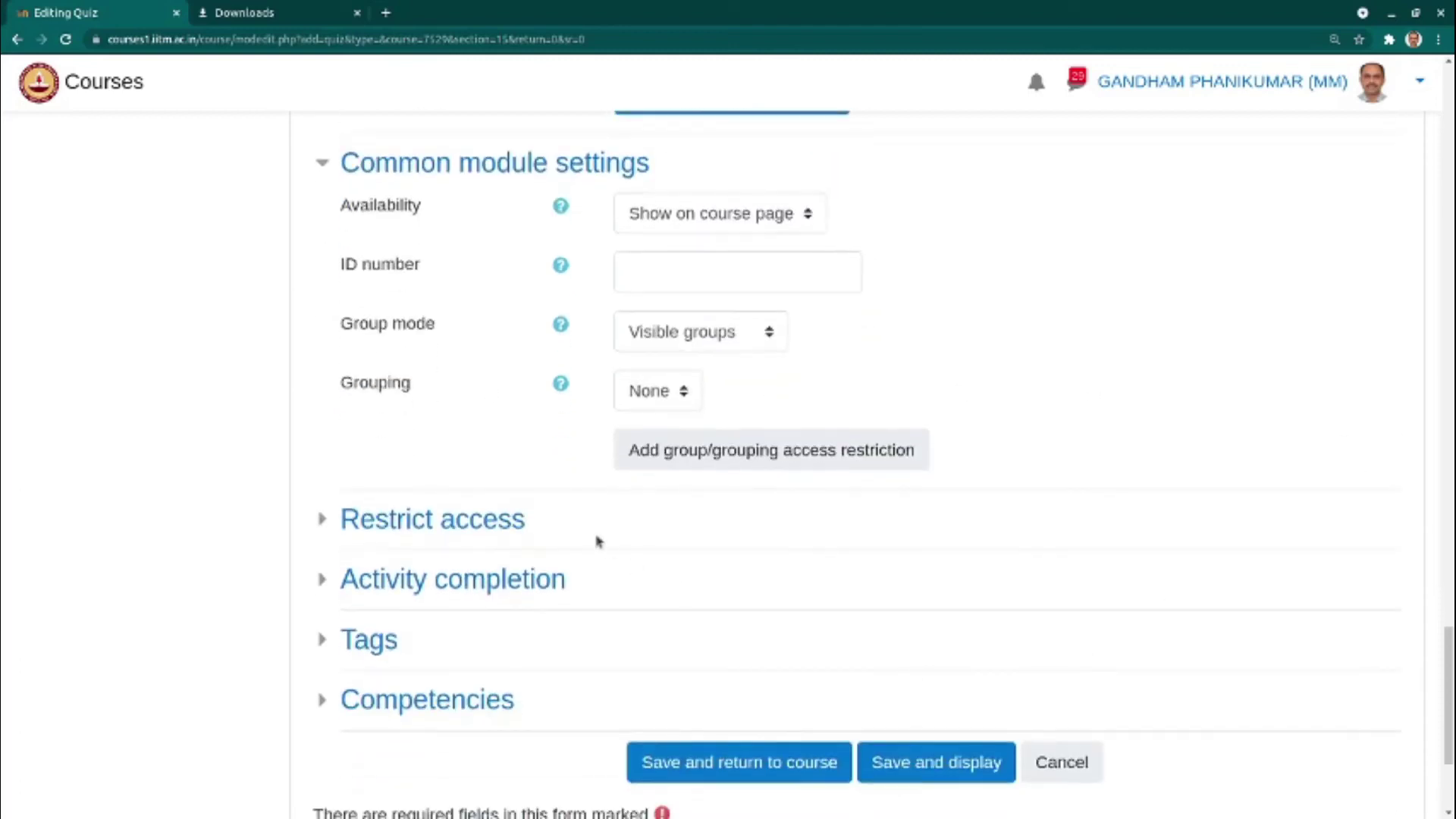
# Step: Try an access restriction requiring Online Quiz-1 Part-A to be marked complete, toggle its visibility, and remove it
pyautogui.click(480, 522)
pyautogui.scroll(-2, 1105, 543)
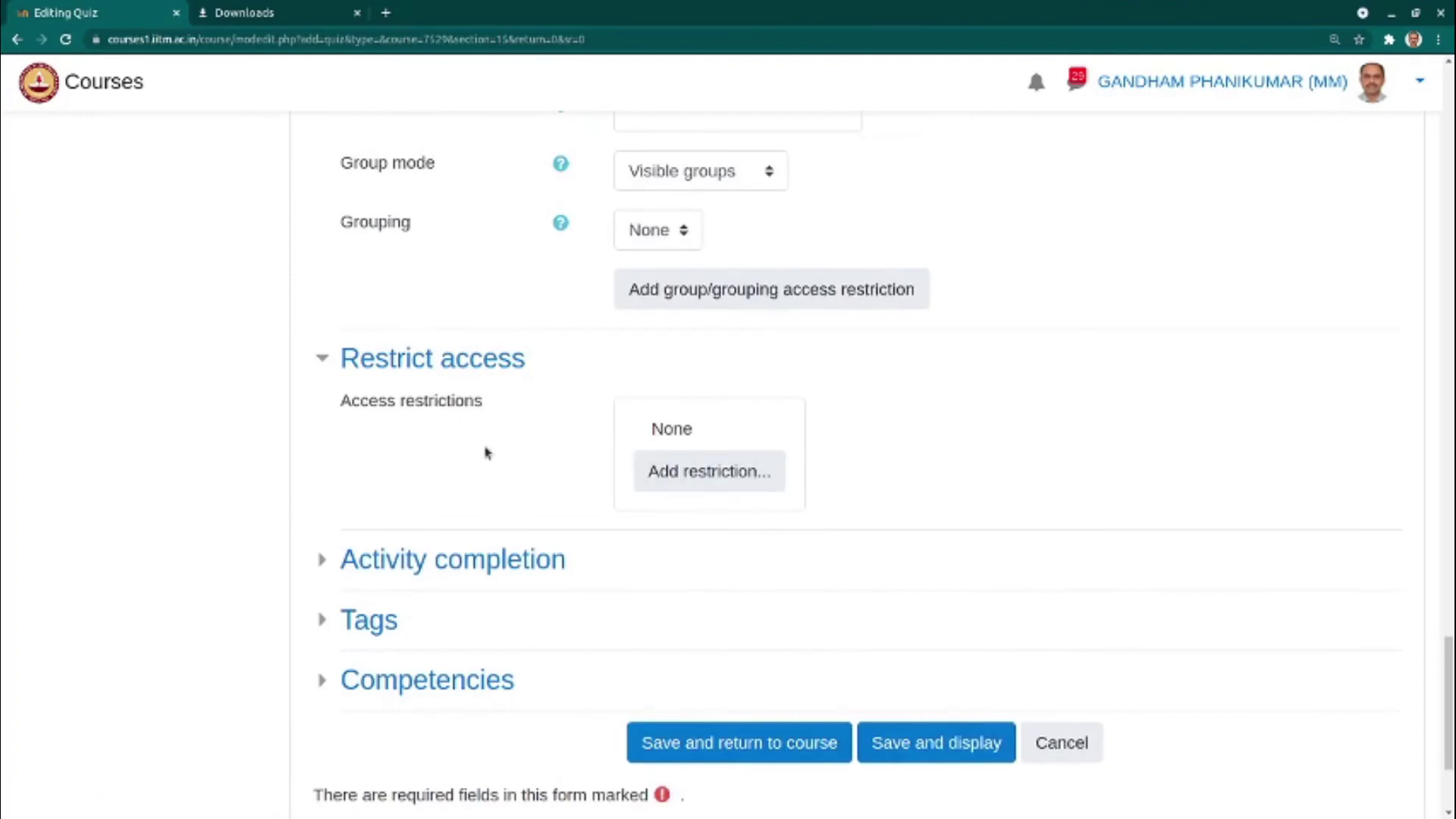
pyautogui.click(728, 486)
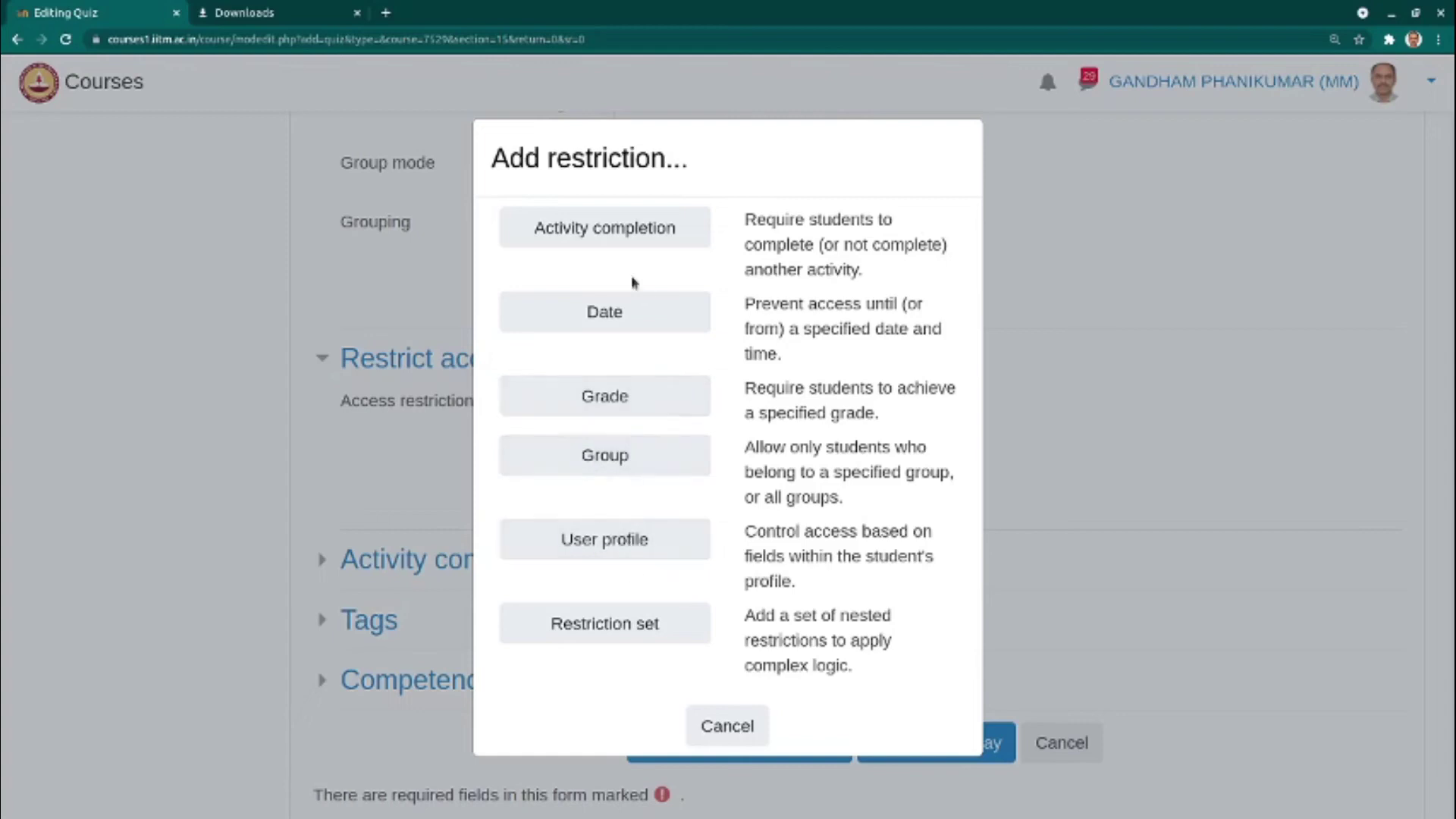
pyautogui.click(626, 244)
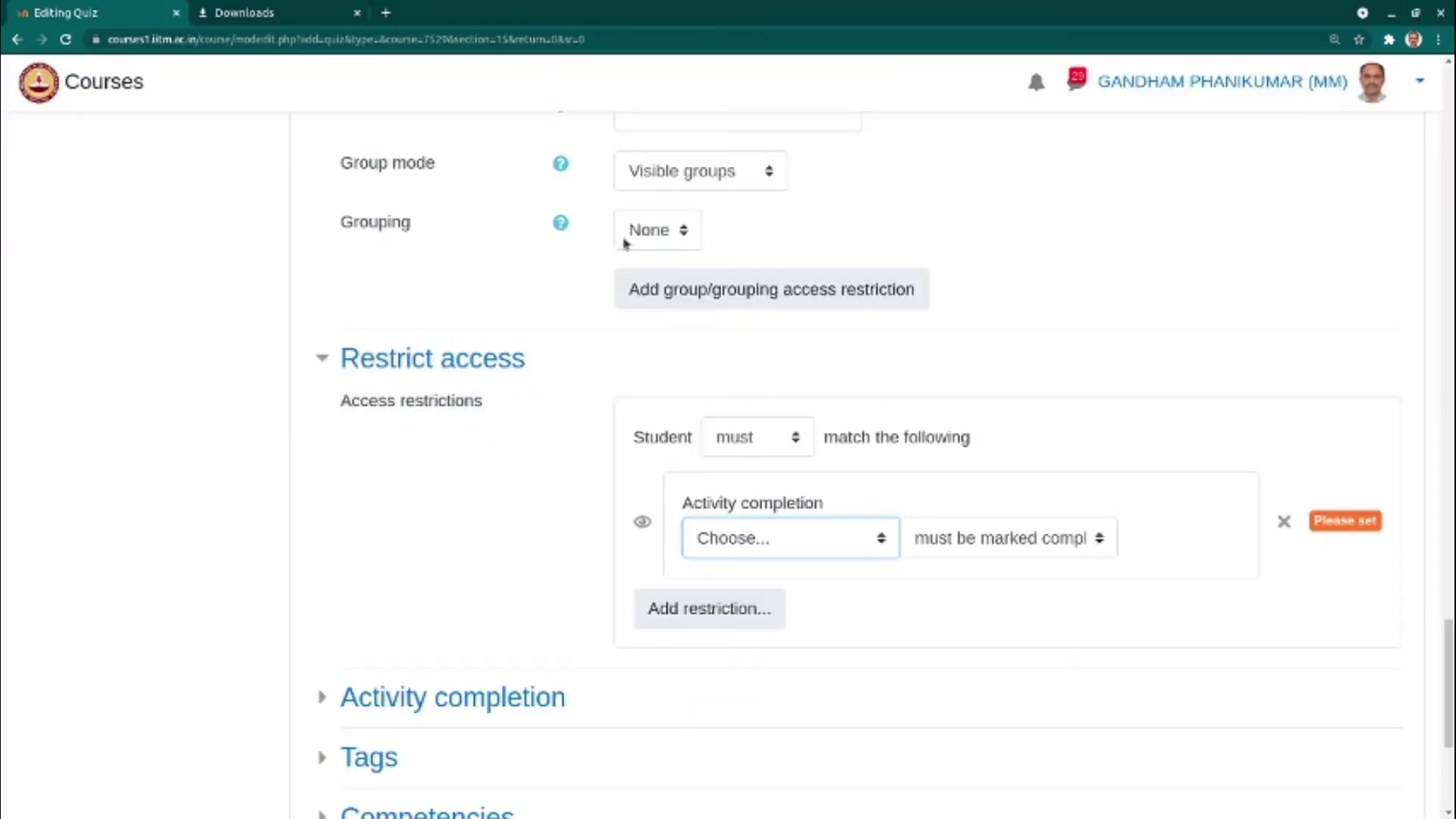
pyautogui.click(785, 548)
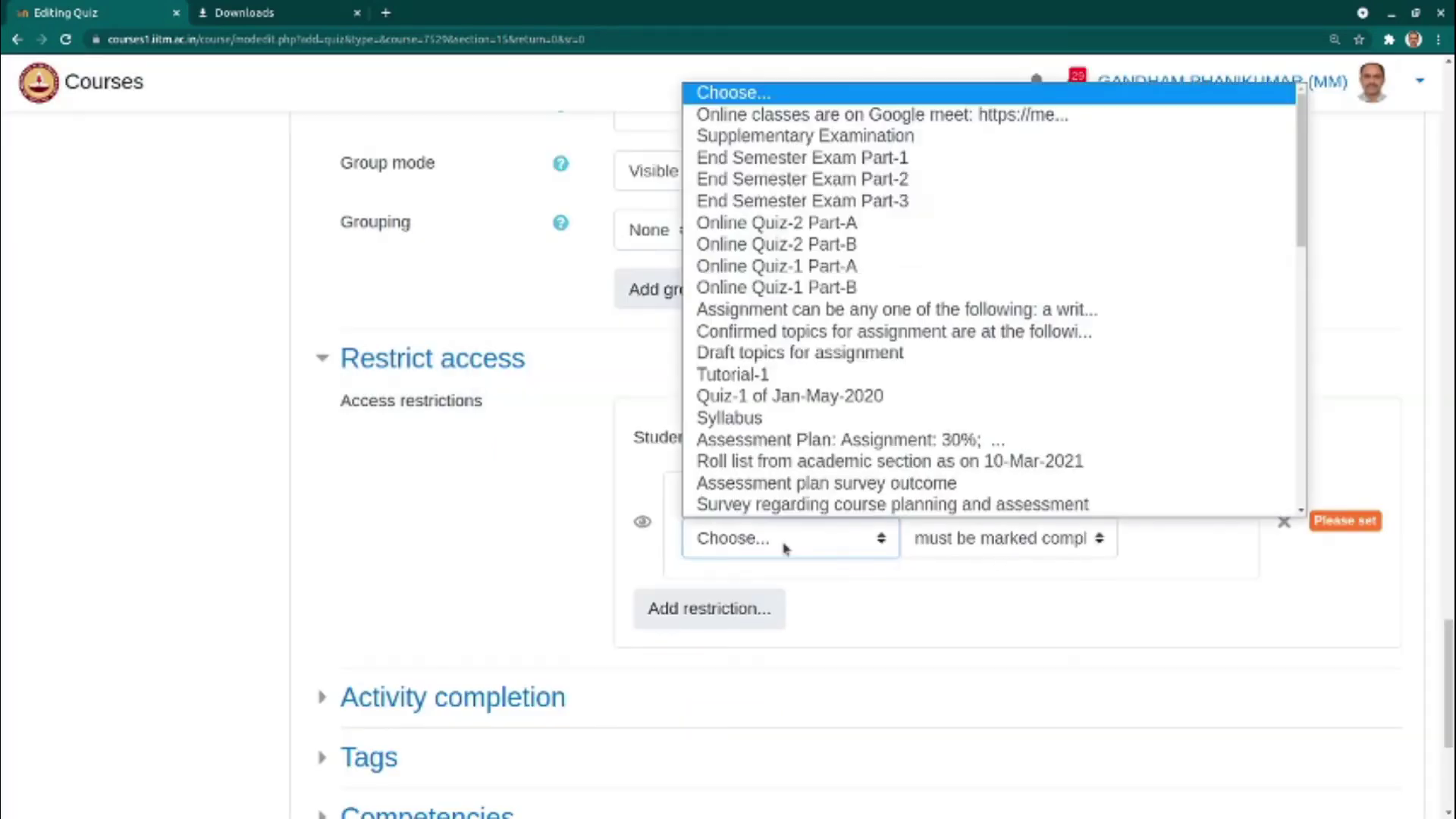
pyautogui.click(793, 267)
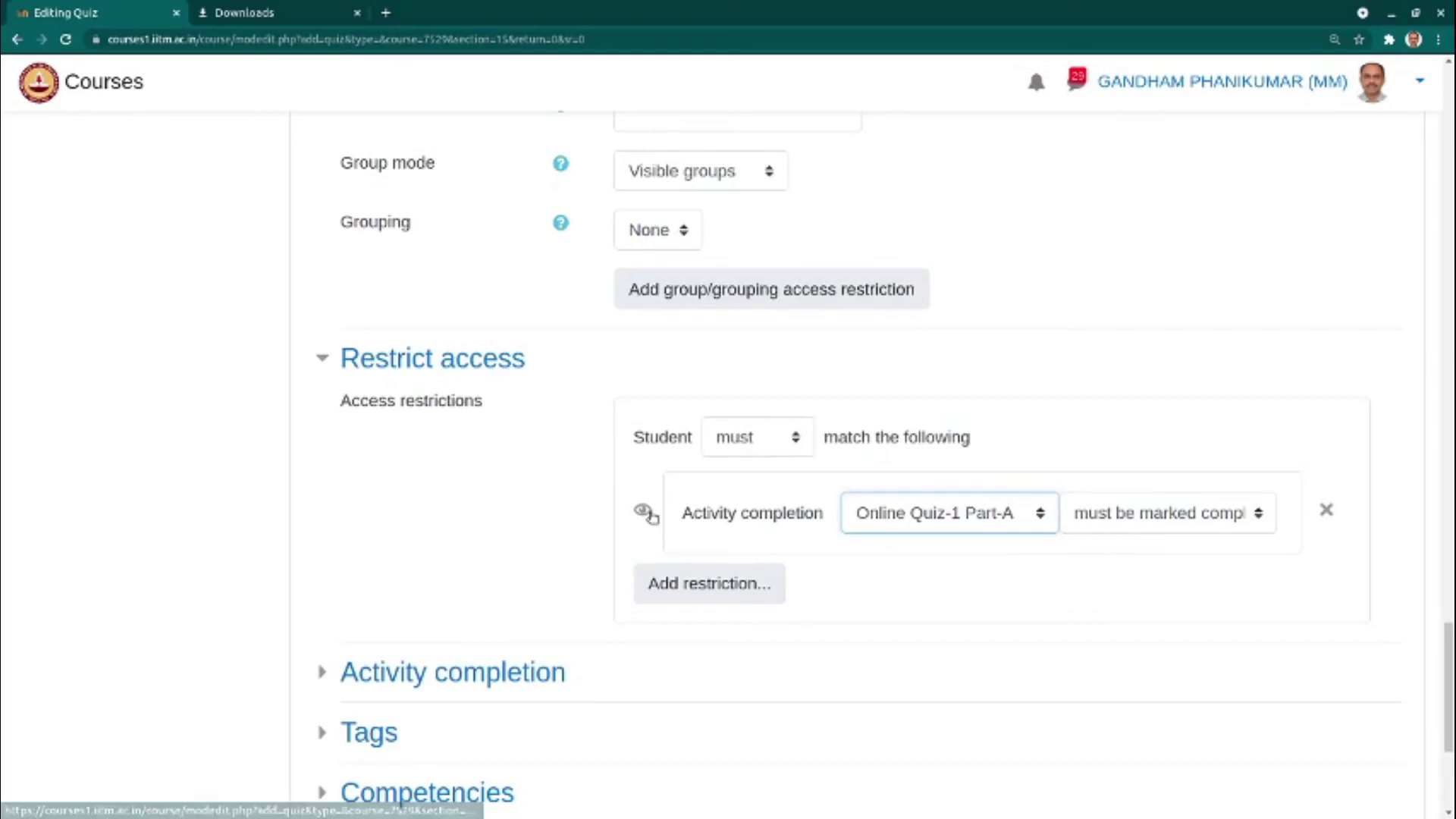
pyautogui.click(645, 512)
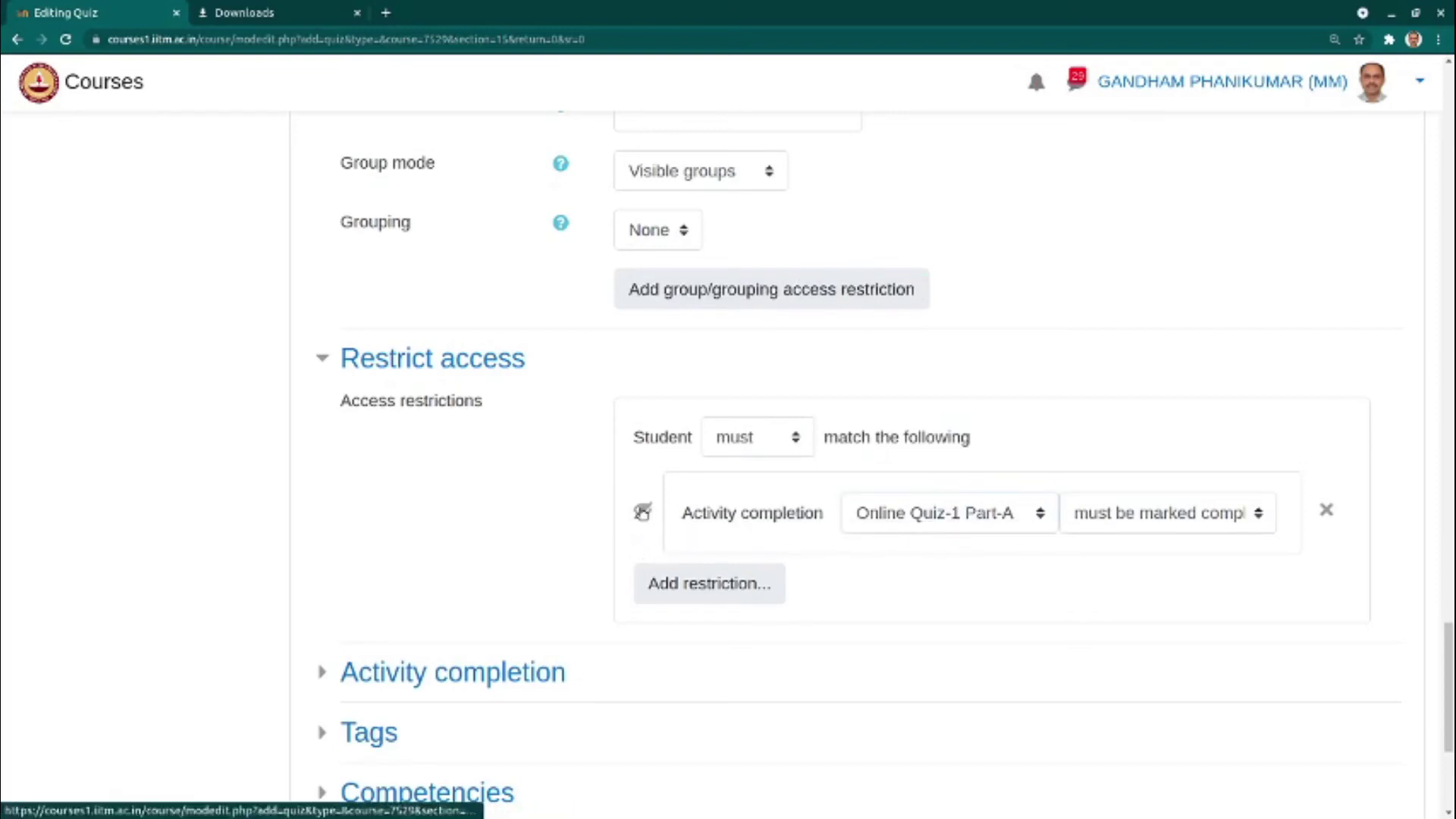
pyautogui.click(642, 511)
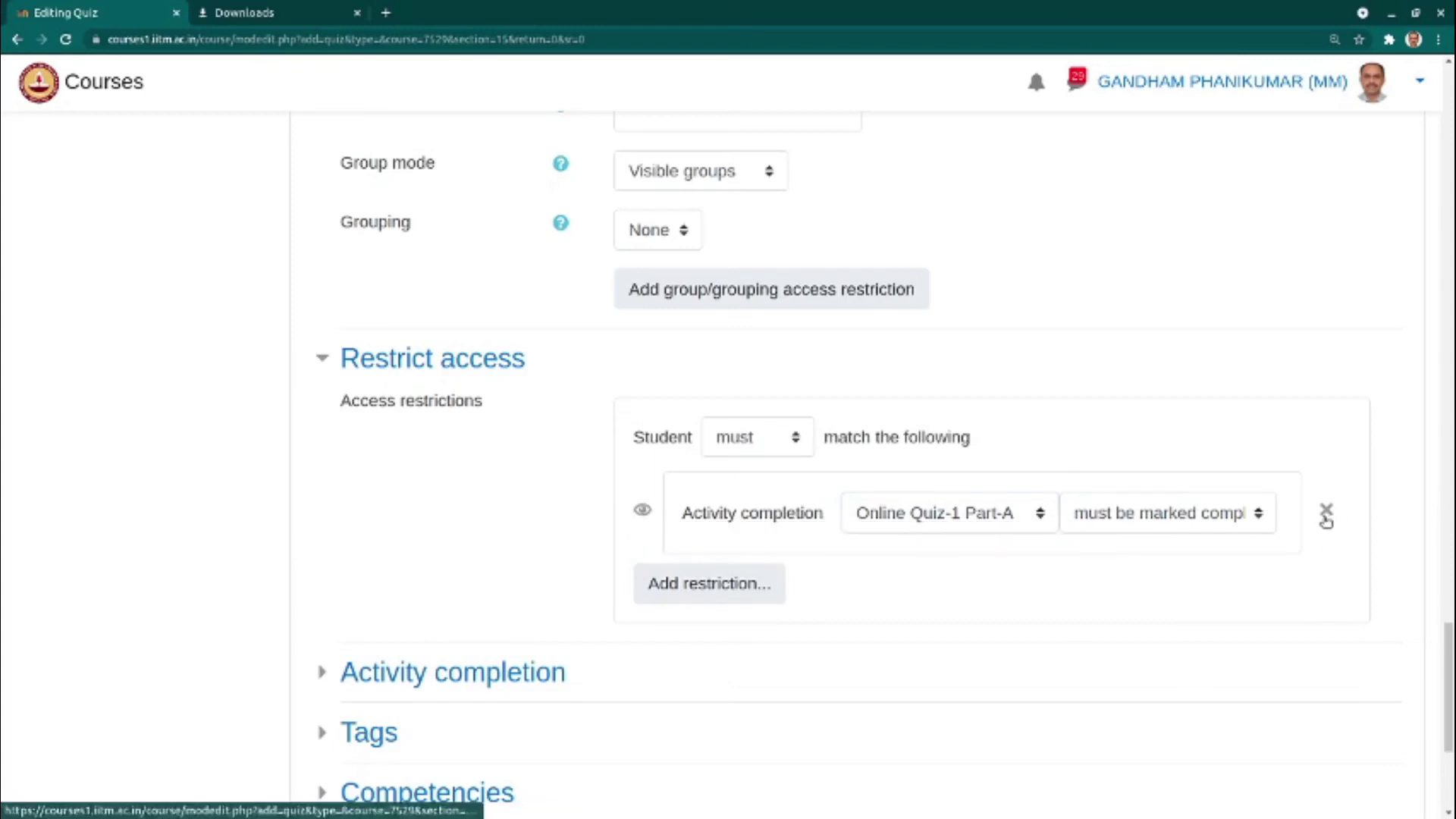
pyautogui.click(1326, 512)
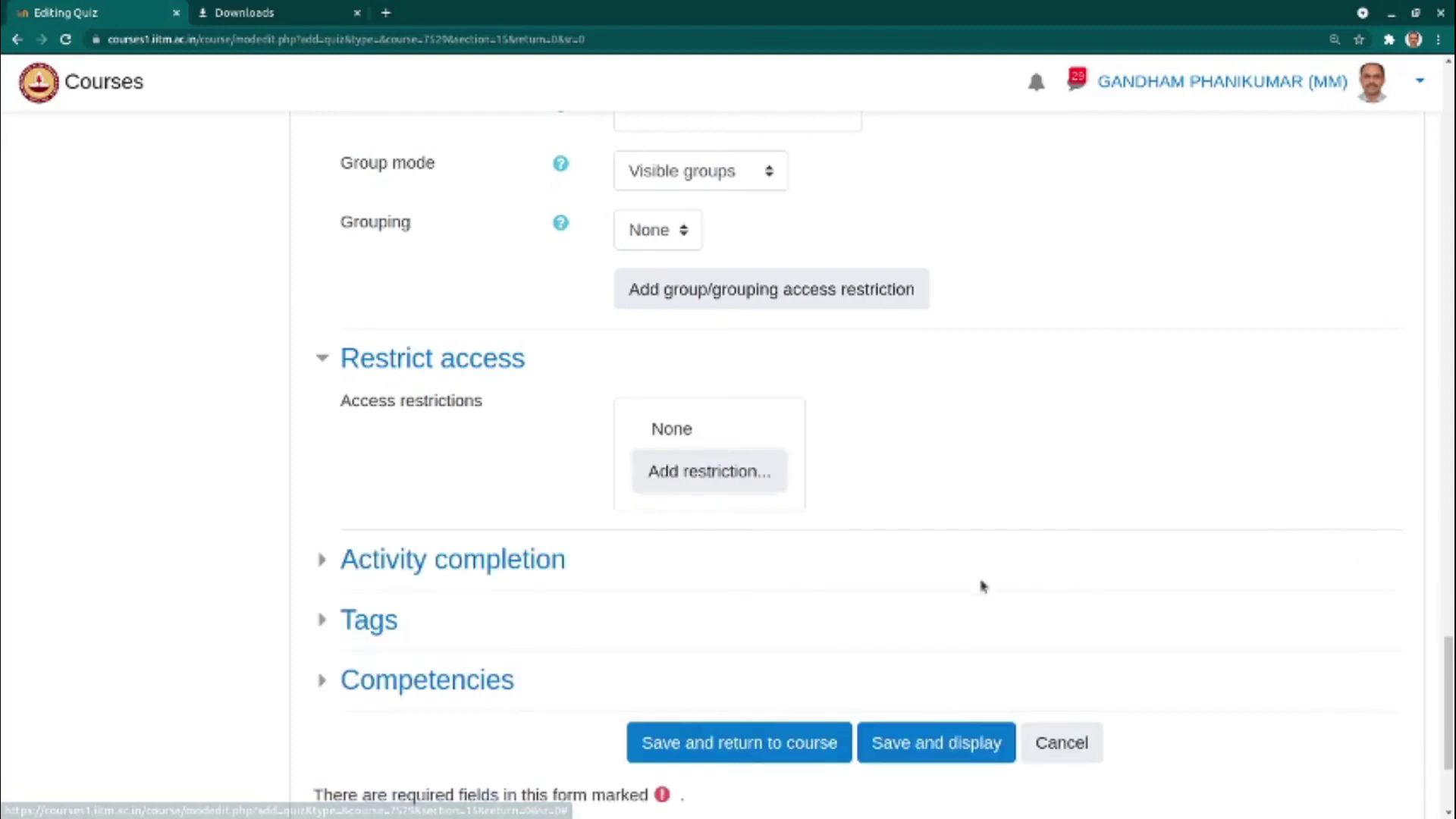
# Step: Set completion tracking to "Do not indicate activity completion" and save the quiz, returning to the course
pyautogui.click(521, 561)
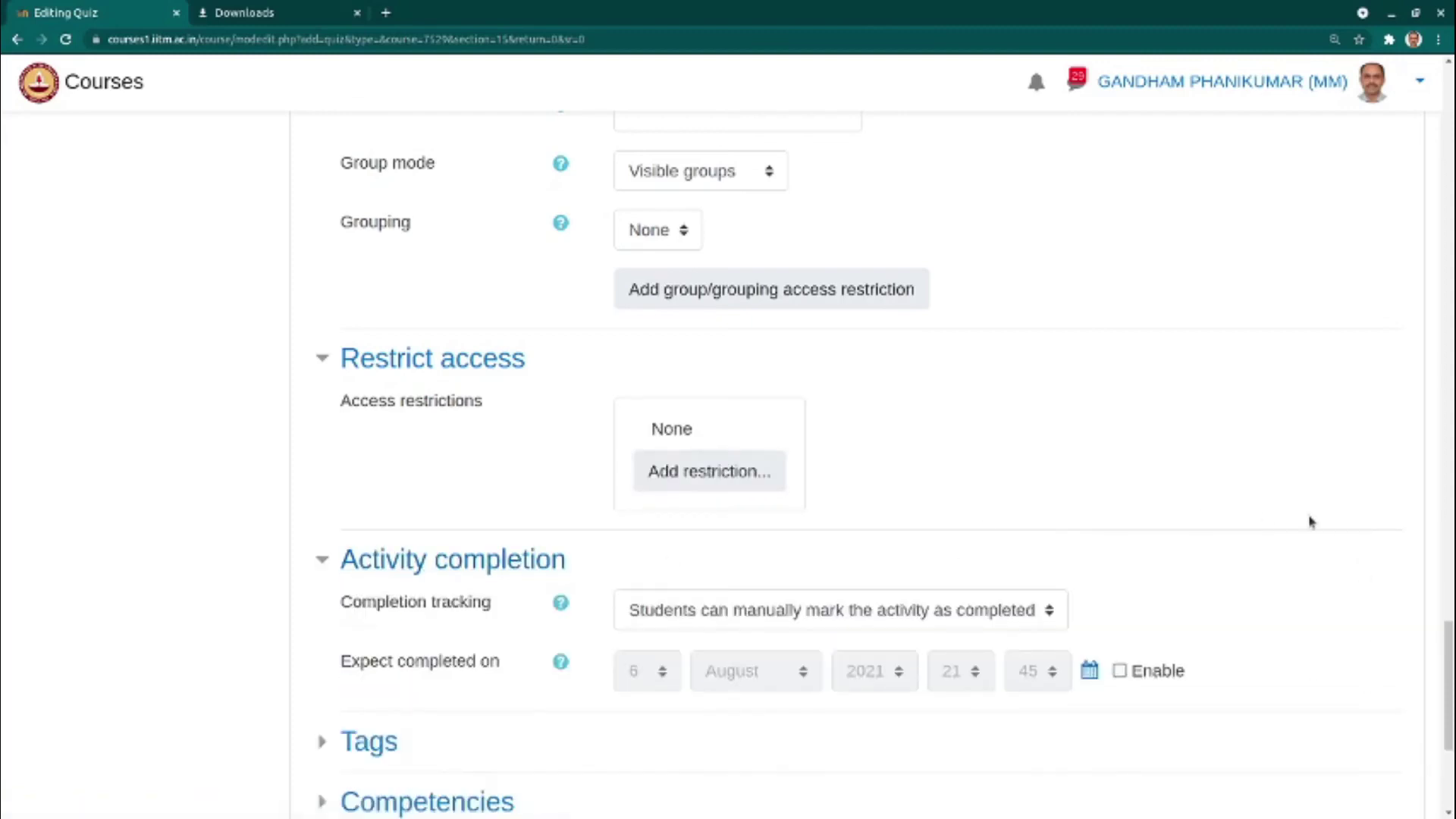
pyautogui.scroll(-2, 1310, 520)
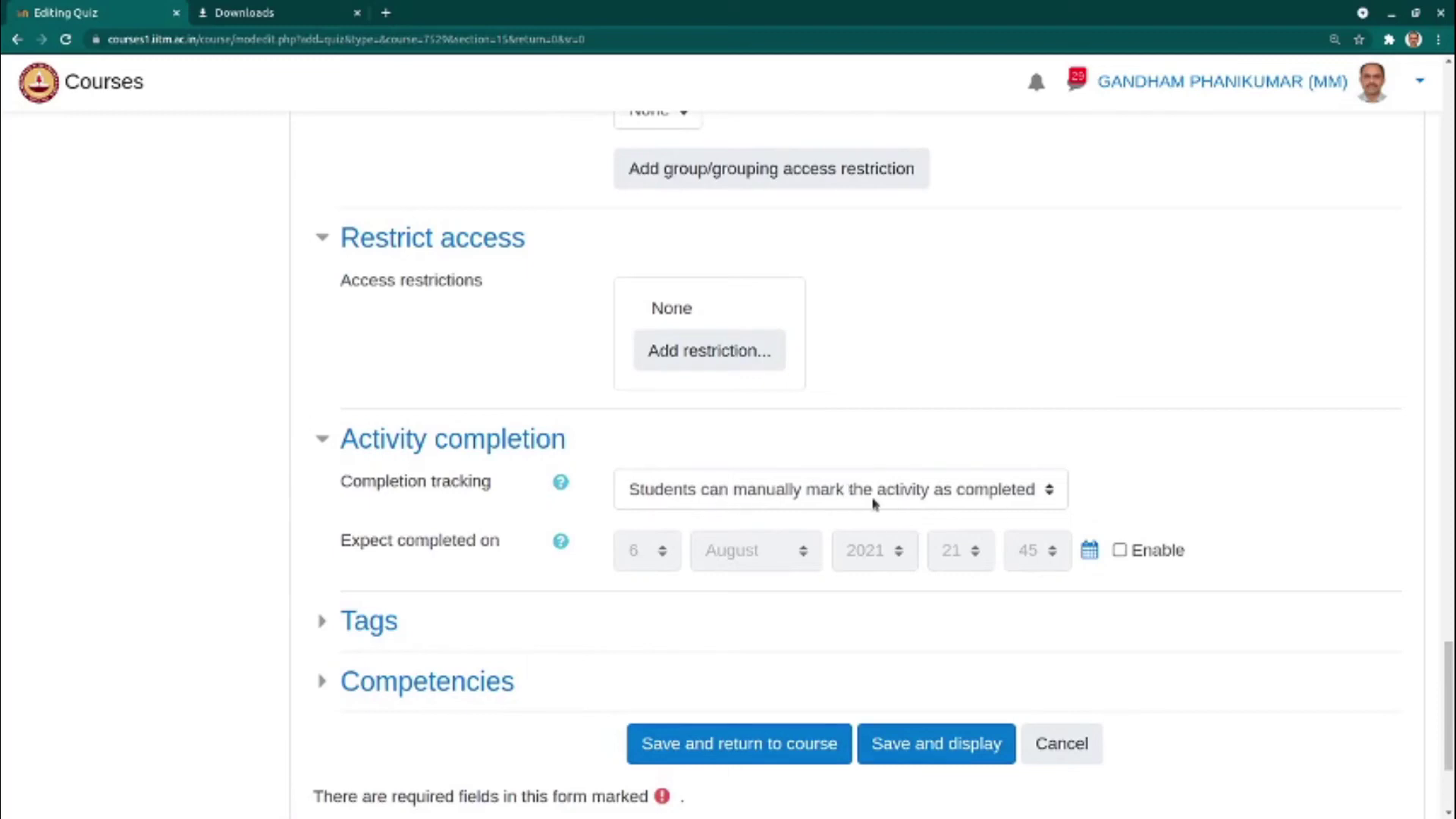
pyautogui.click(950, 491)
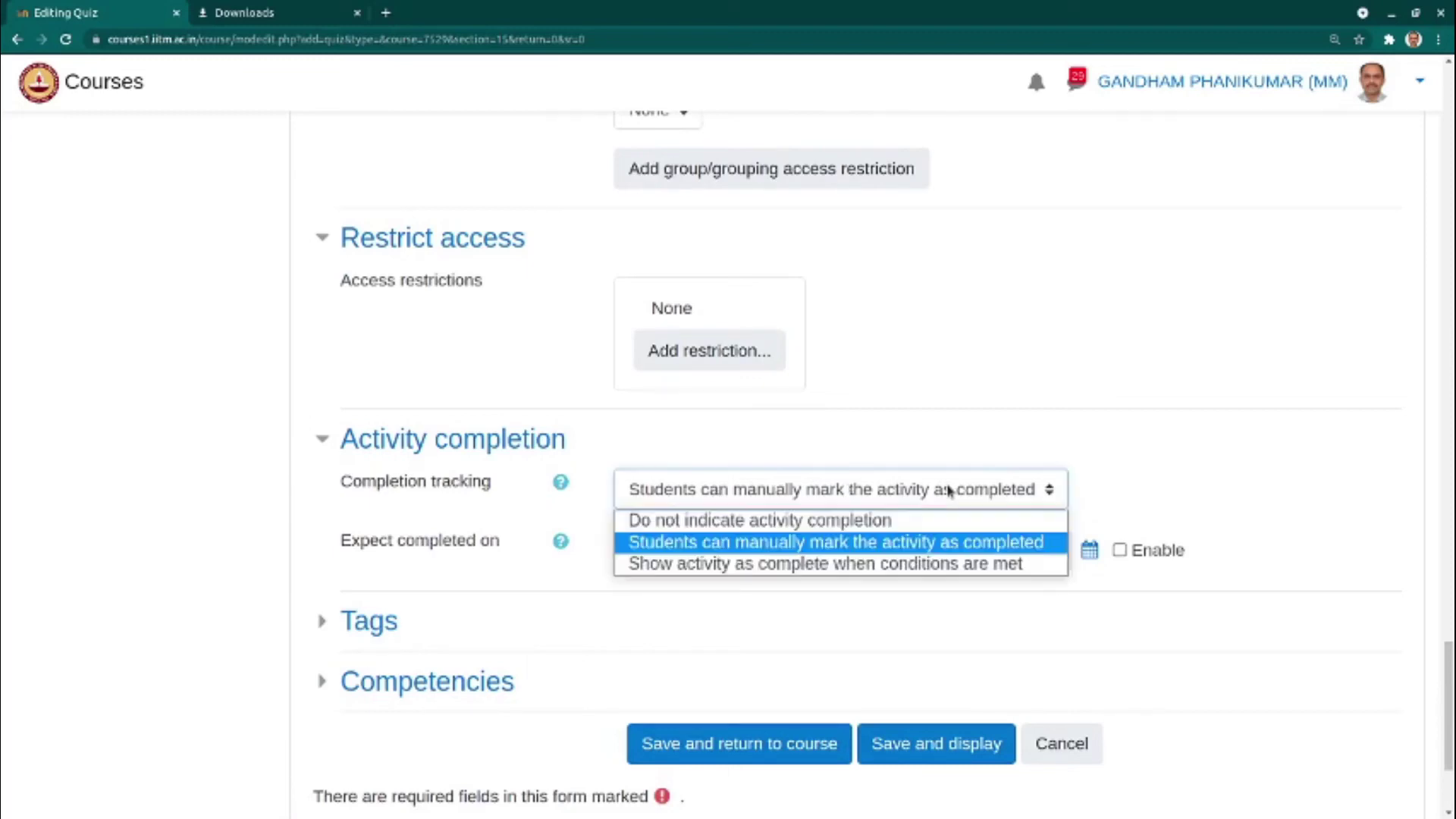
pyautogui.click(872, 517)
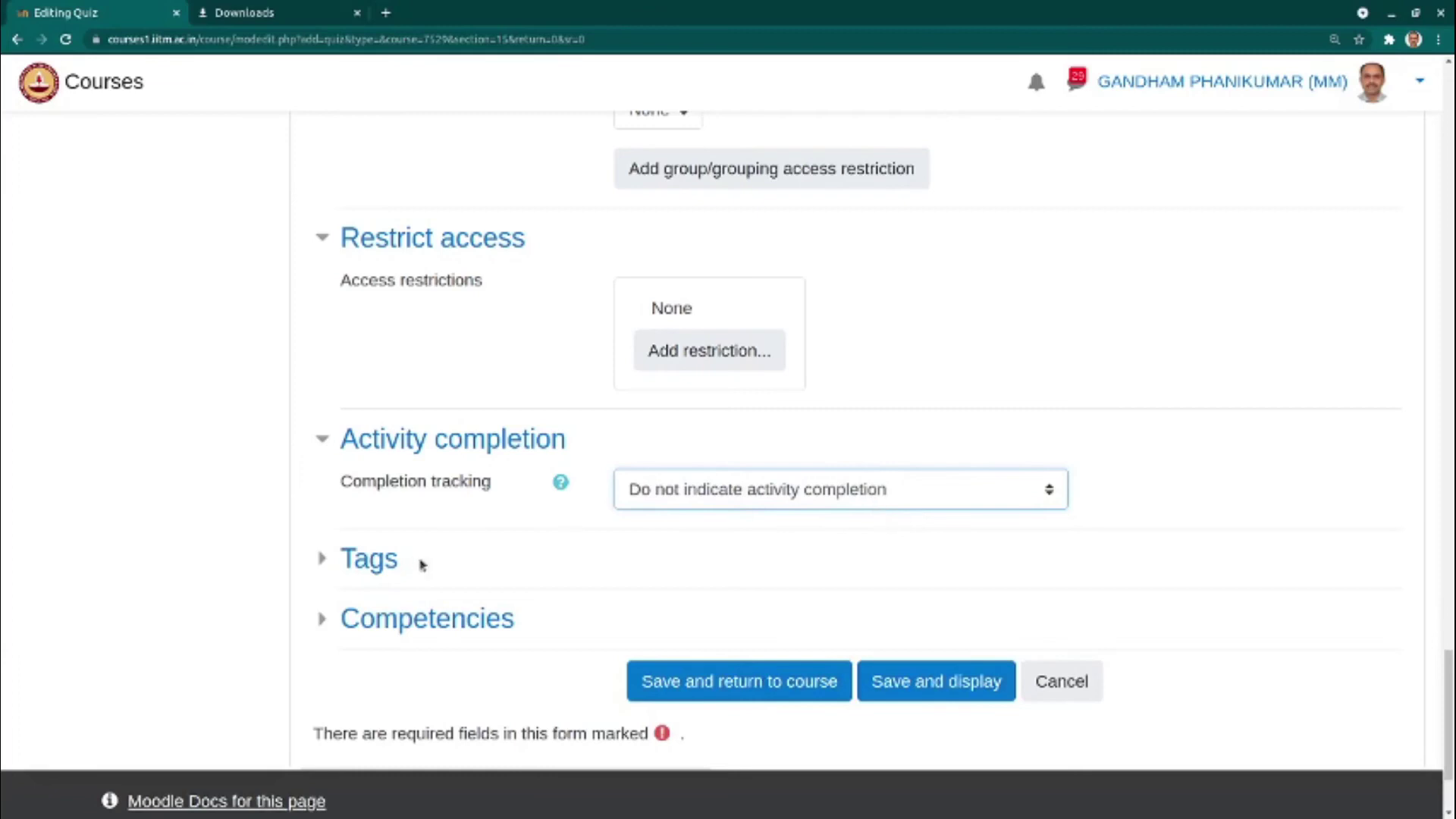
pyautogui.click(798, 682)
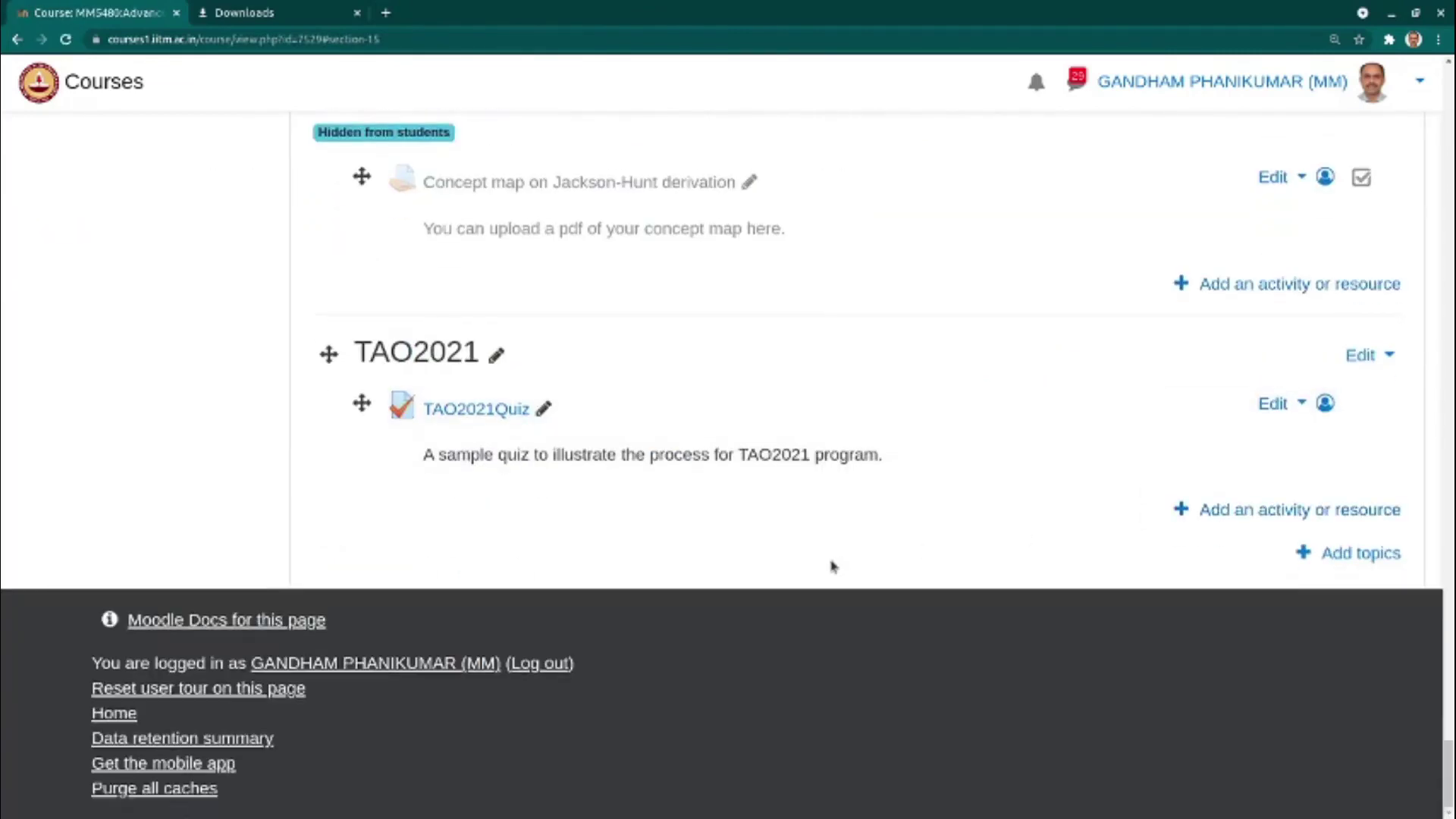
# Step: Open TAO2021Quiz from the TAO2021 section and bring up its question editing page
pyautogui.click(468, 414)
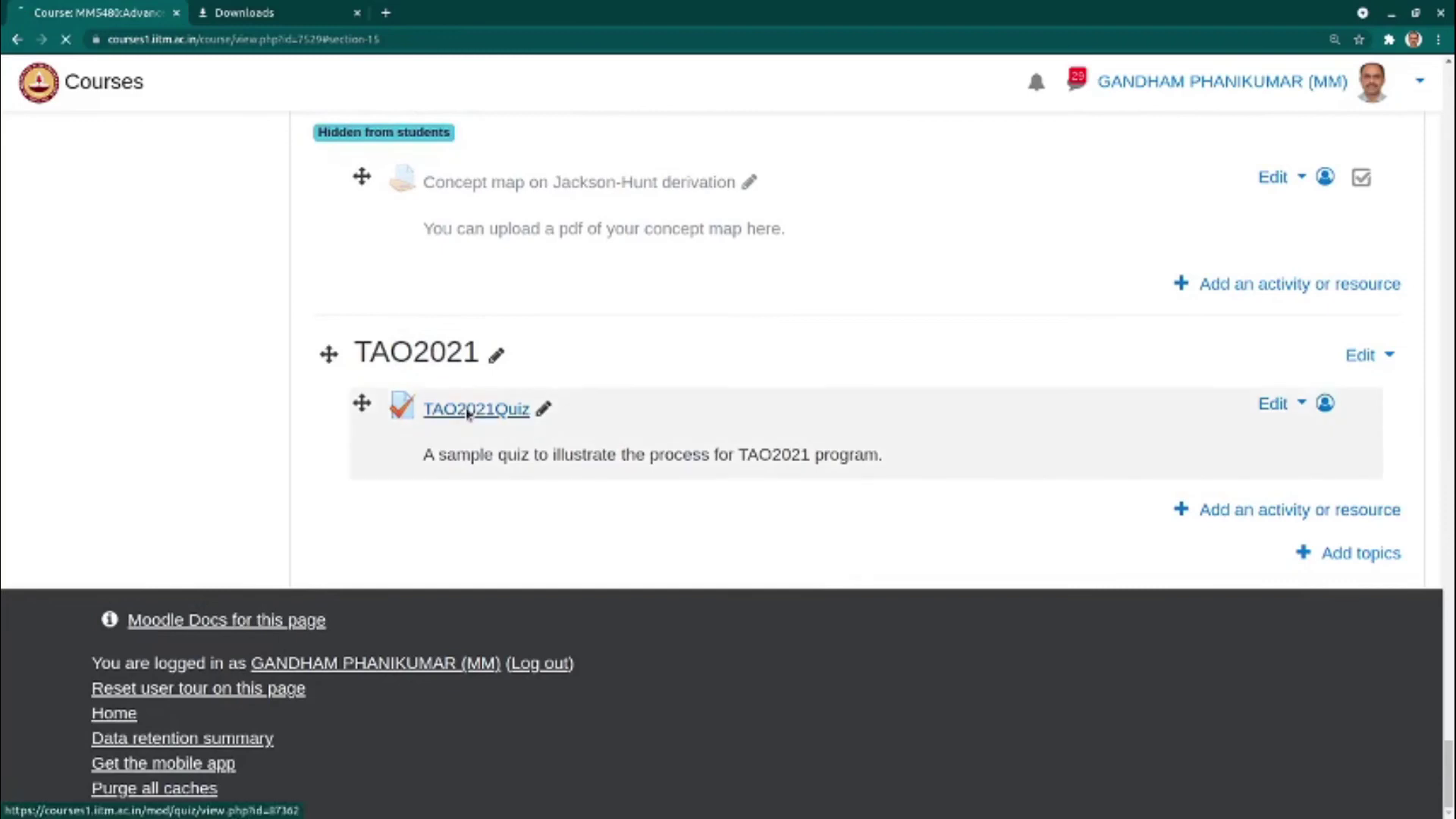
pyautogui.scroll(-3, 863, 658)
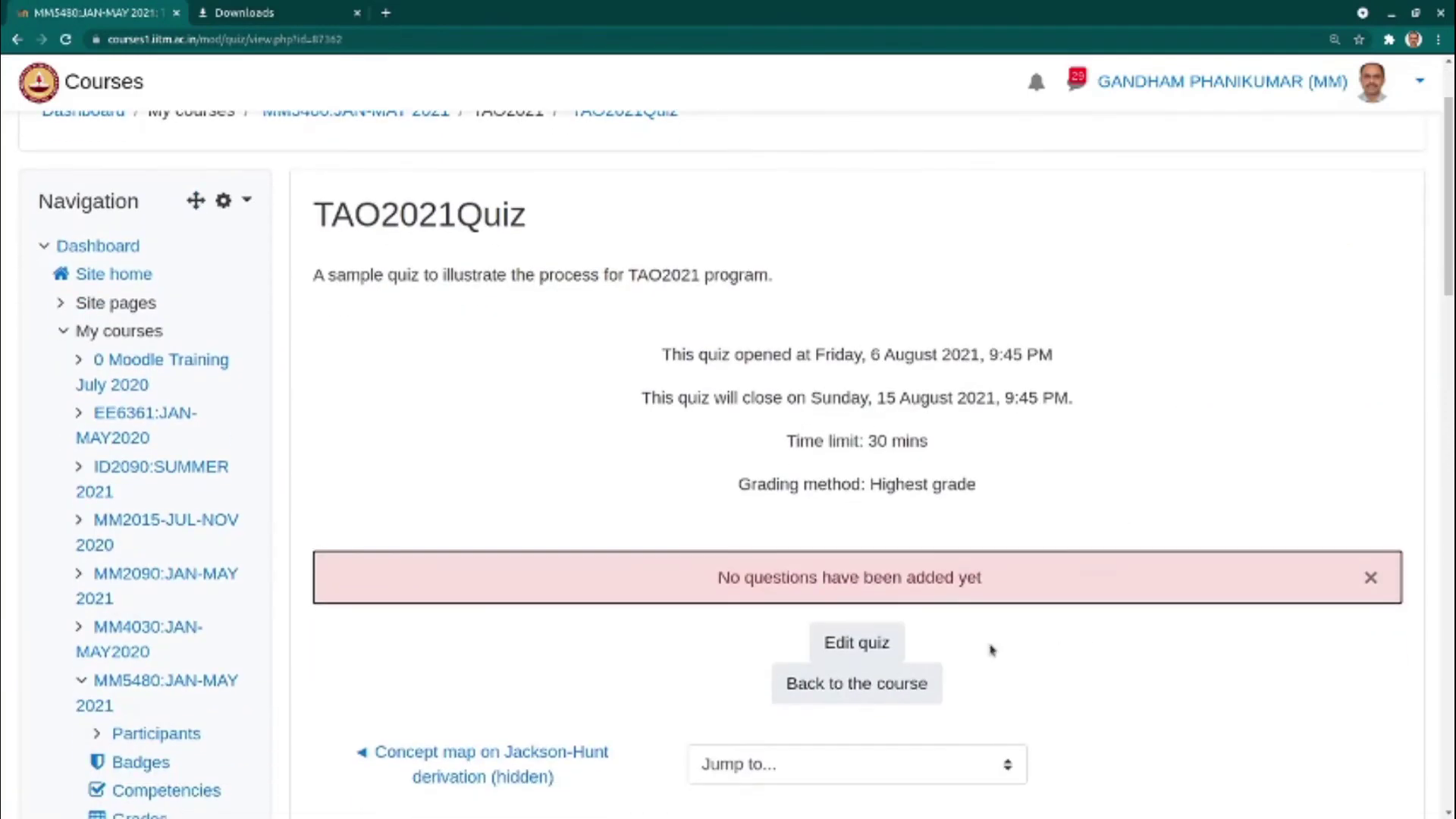
pyautogui.click(869, 644)
pyautogui.scroll(-3, 1209, 621)
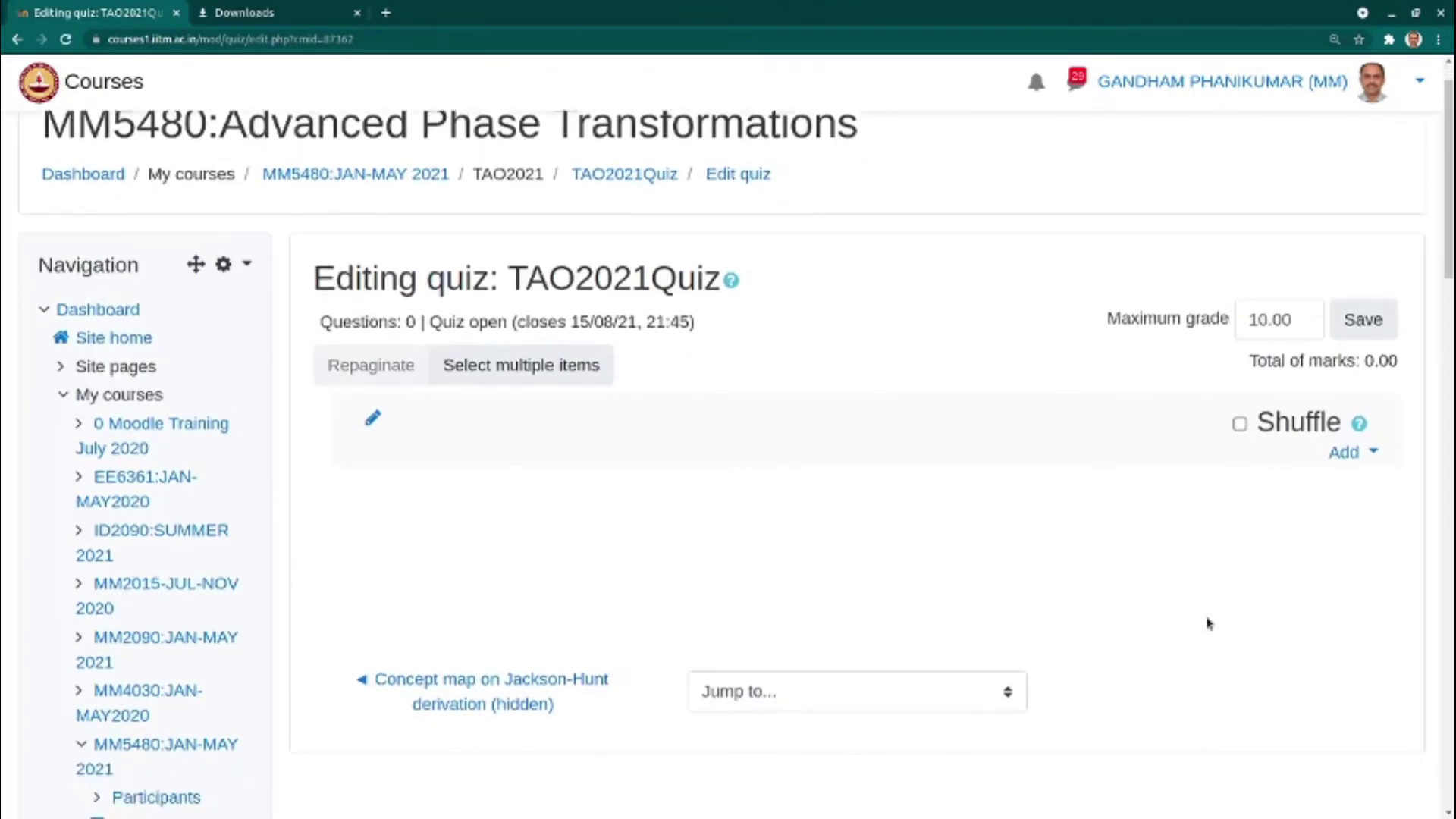
# Step: Add all the questions in category C1 from the question bank to the quiz
pyautogui.click(1364, 349)
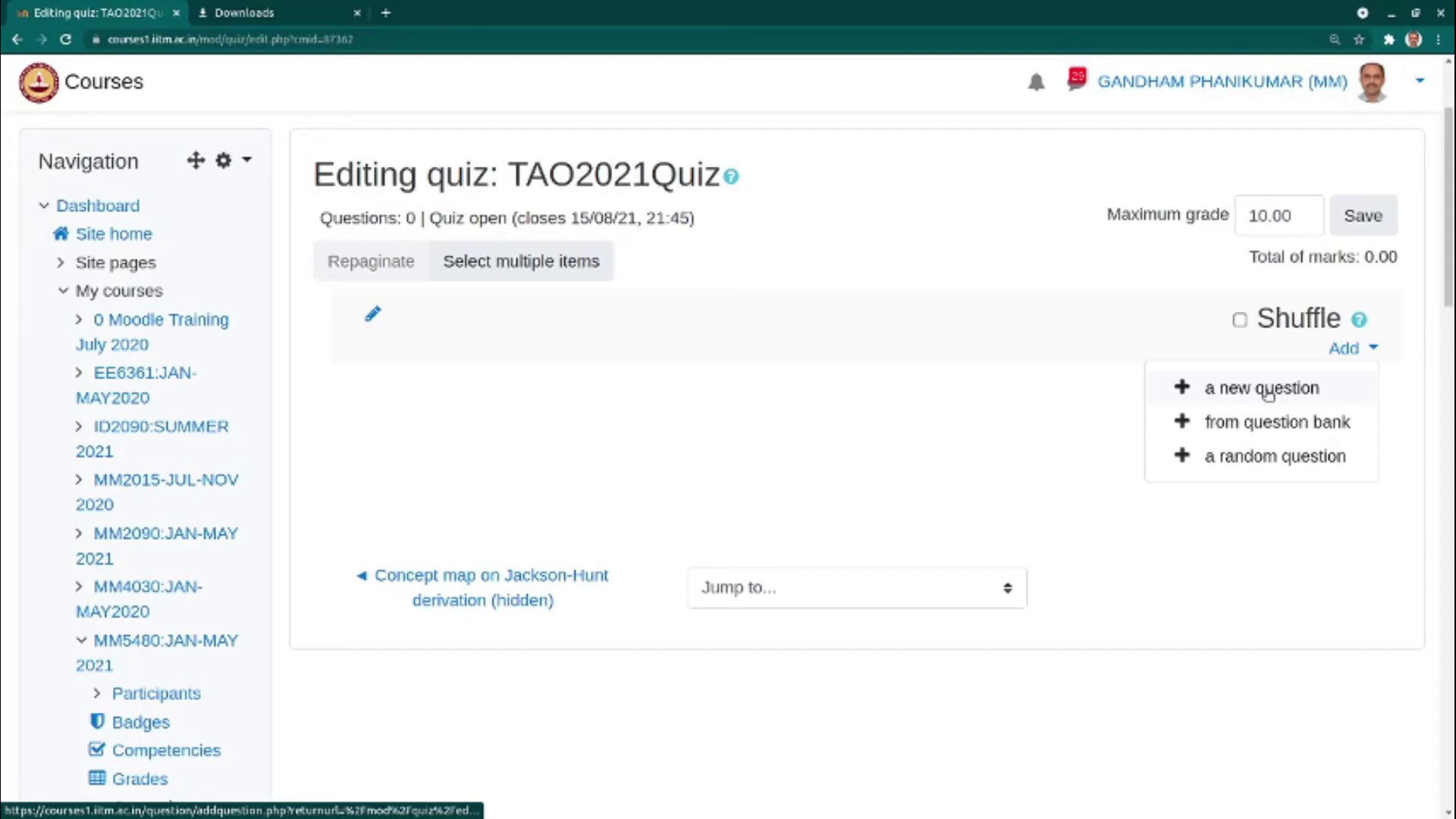
pyautogui.click(1279, 427)
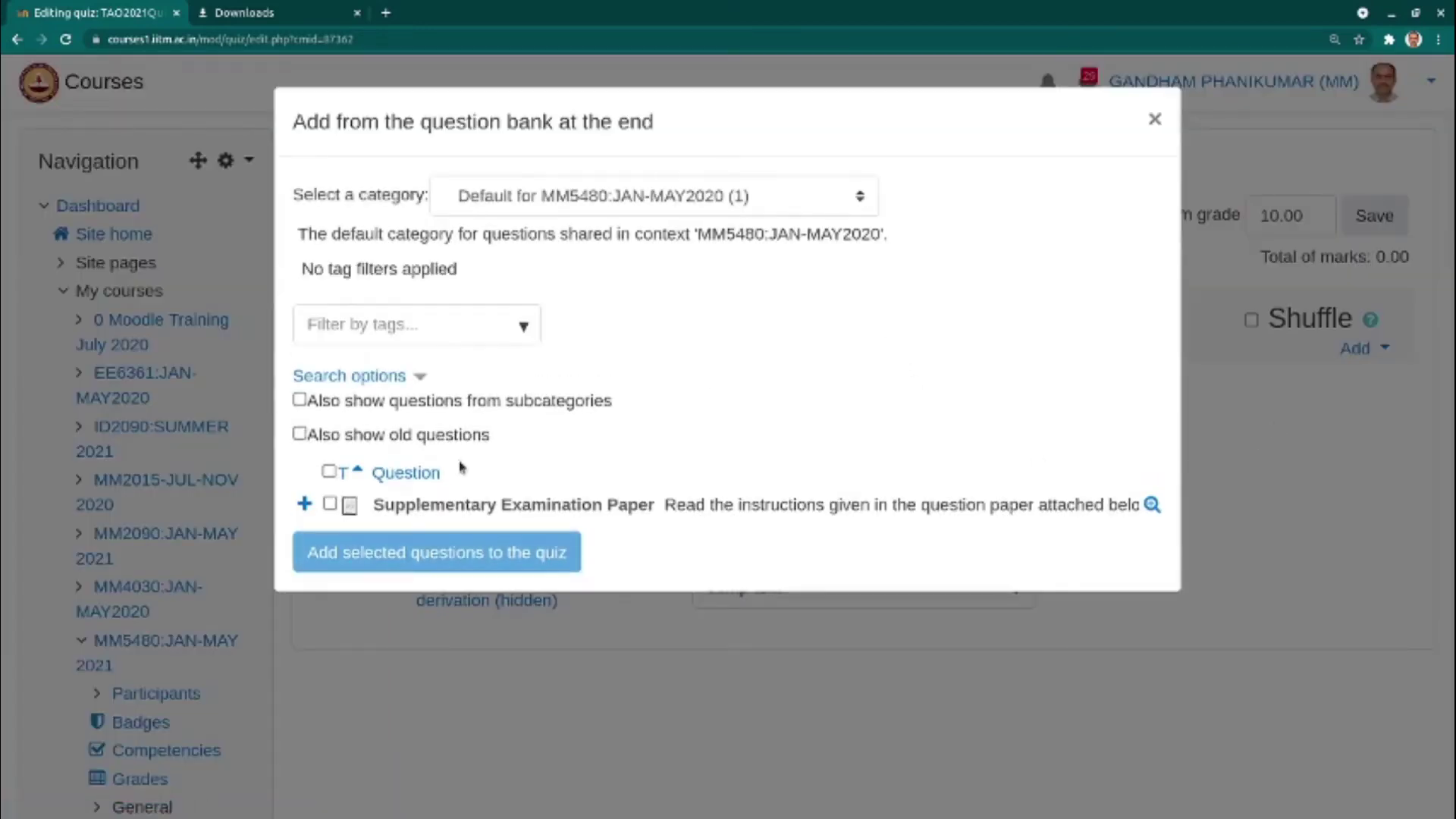
pyautogui.click(613, 209)
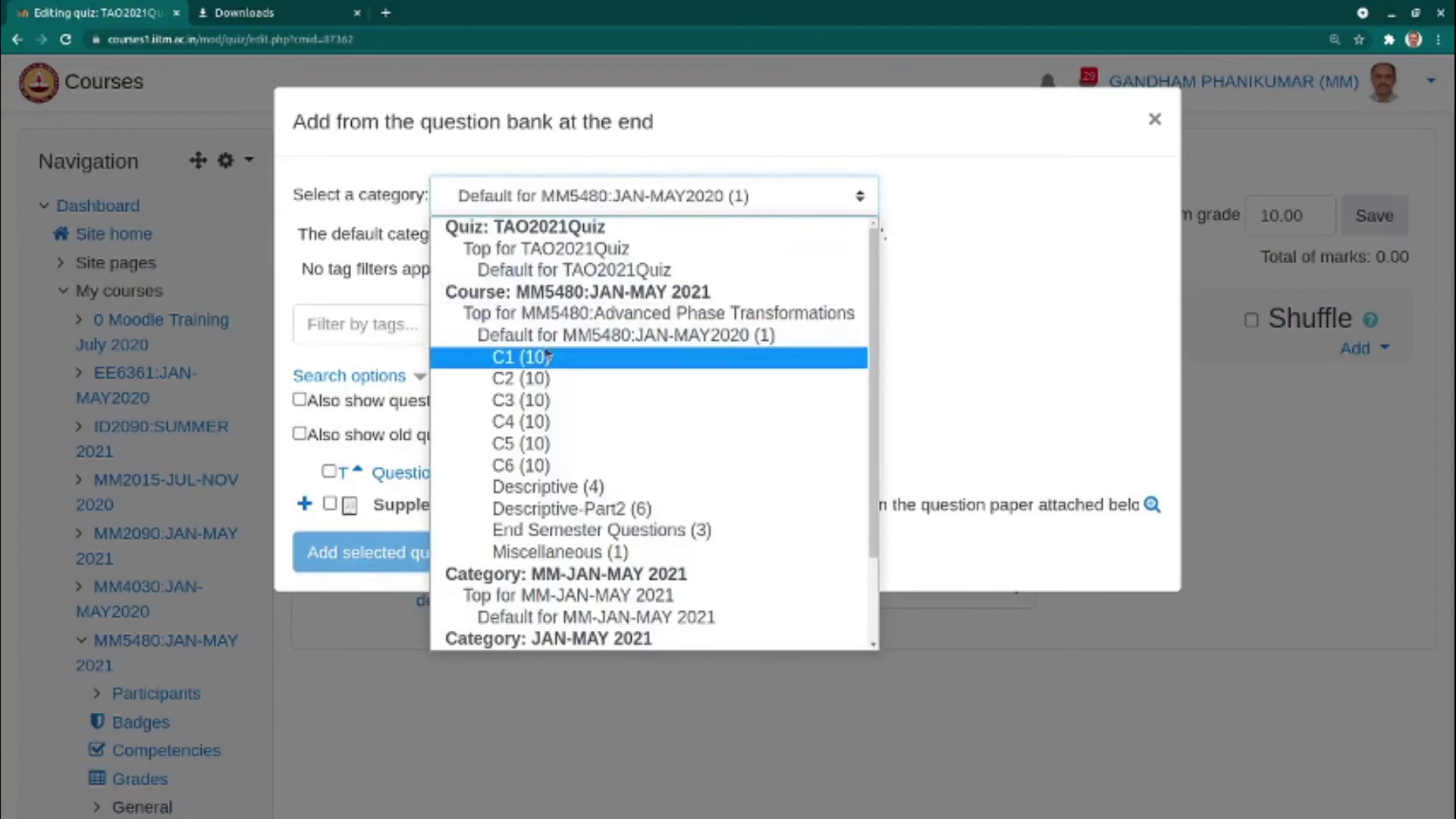
pyautogui.click(510, 383)
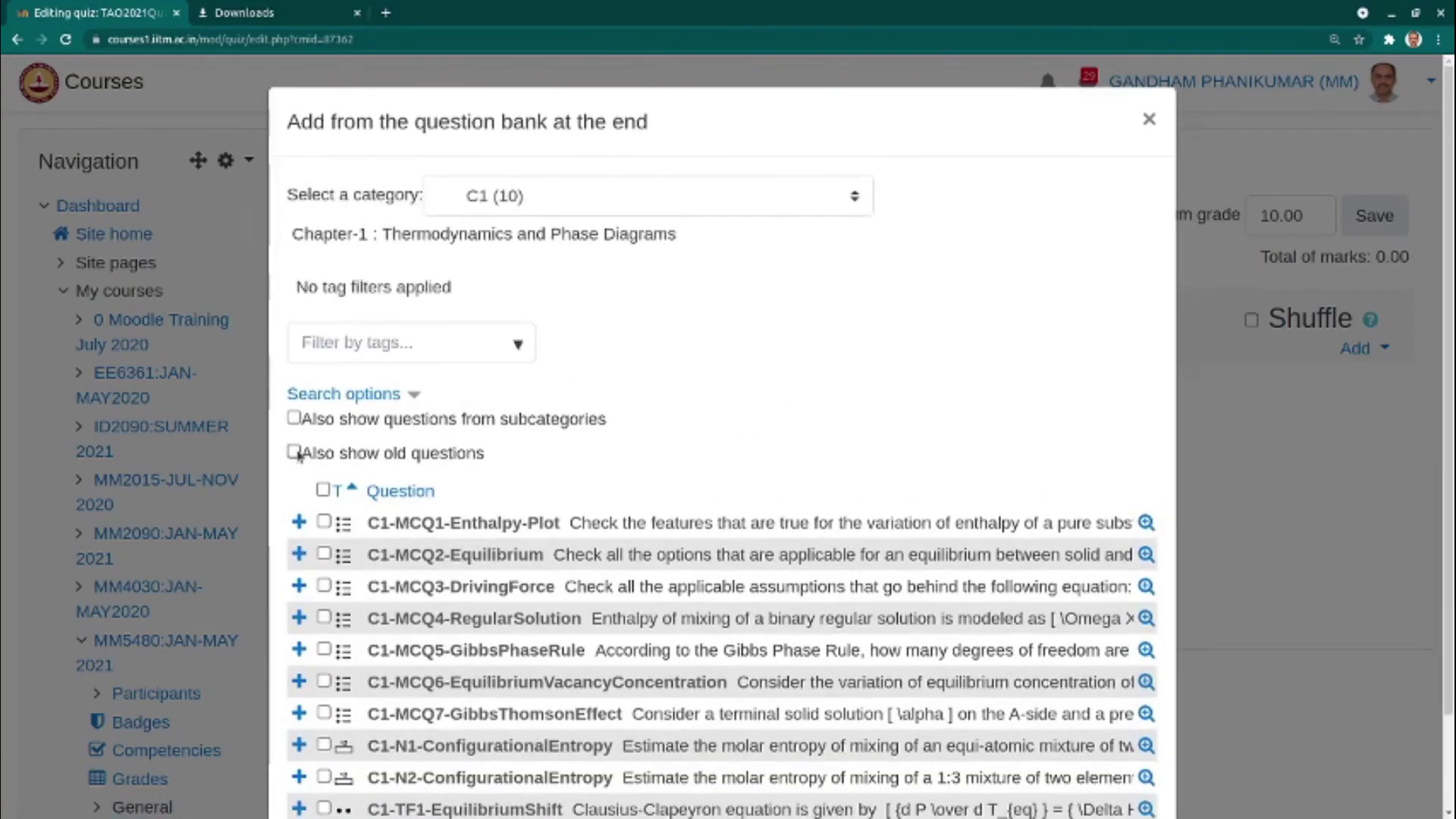
pyautogui.click(322, 490)
pyautogui.scroll(-2, 751, 452)
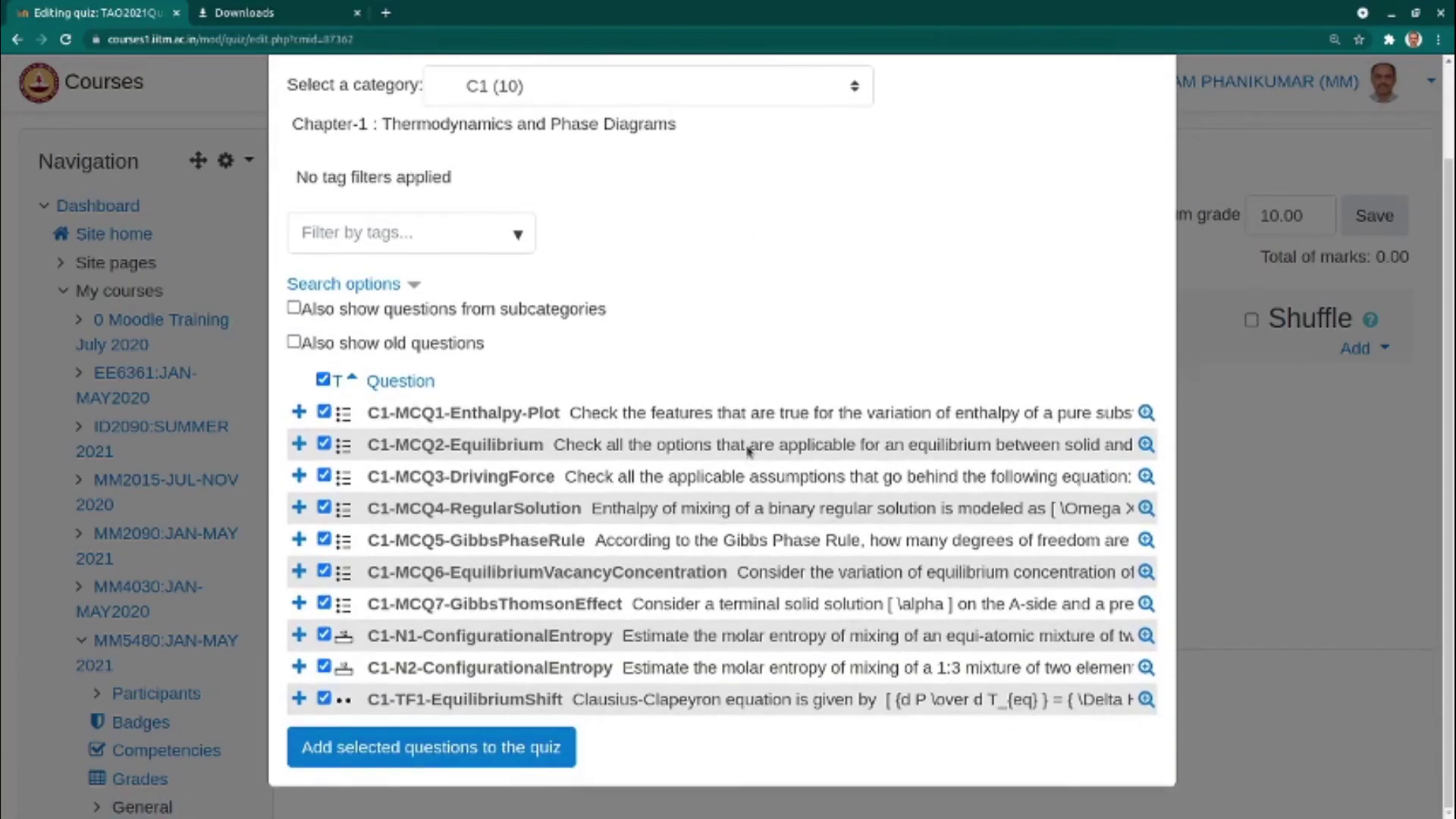
pyautogui.click(496, 766)
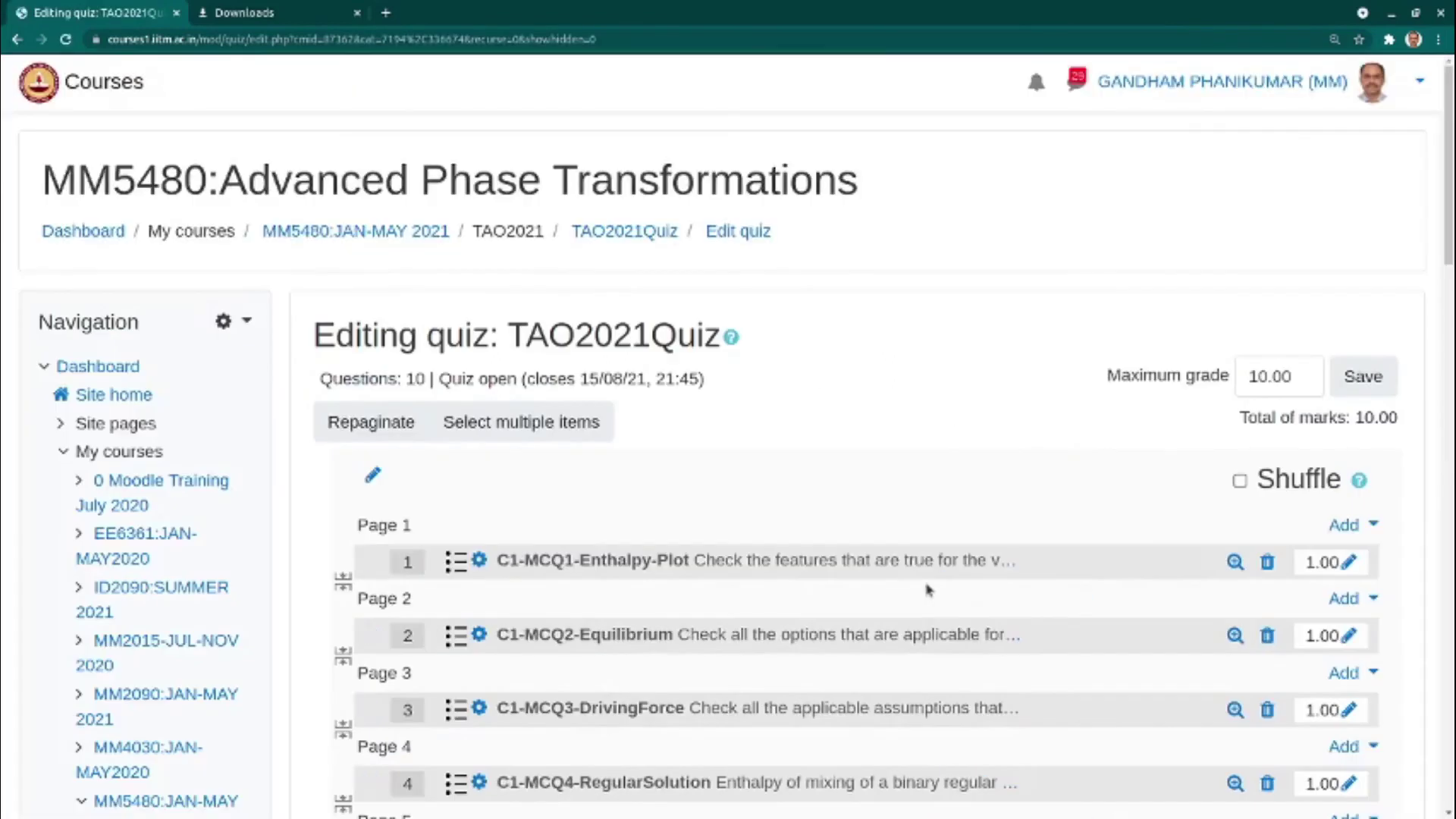
# Step: Add 3 random questions from category C2 at the end of the quiz
pyautogui.scroll(-8, 1144, 613)
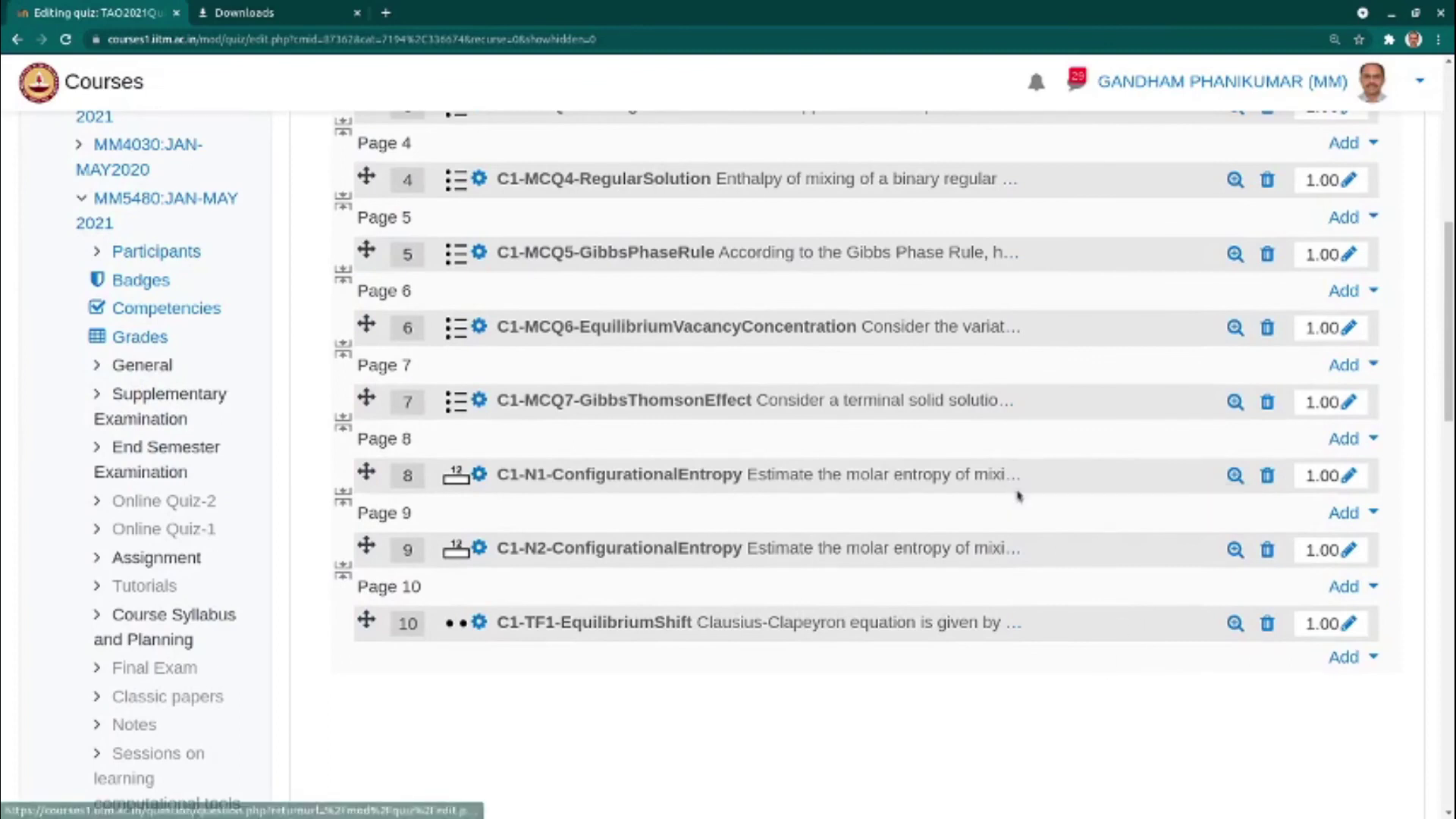
pyautogui.scroll(6, 813, 483)
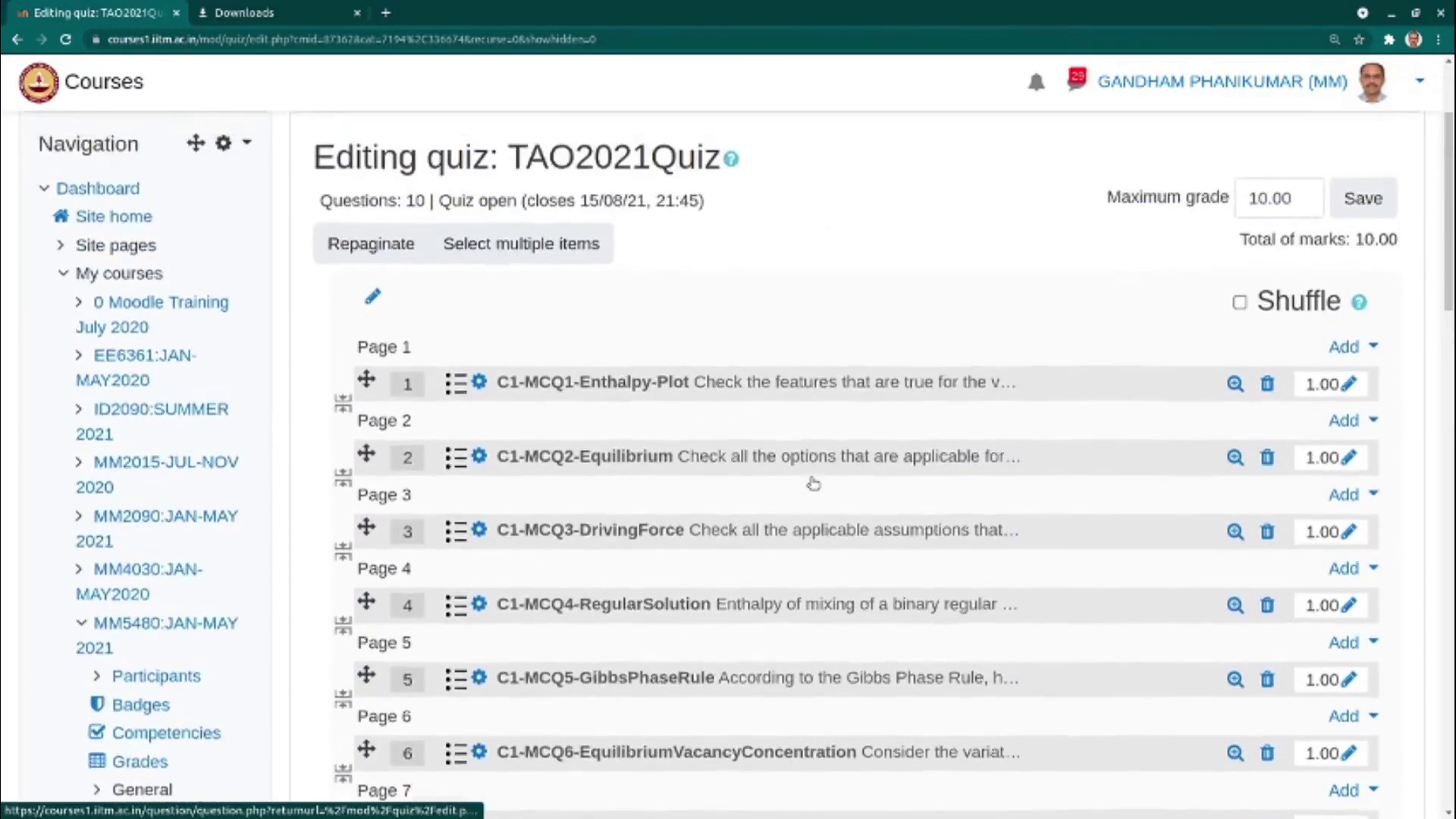
pyautogui.scroll(2, 813, 483)
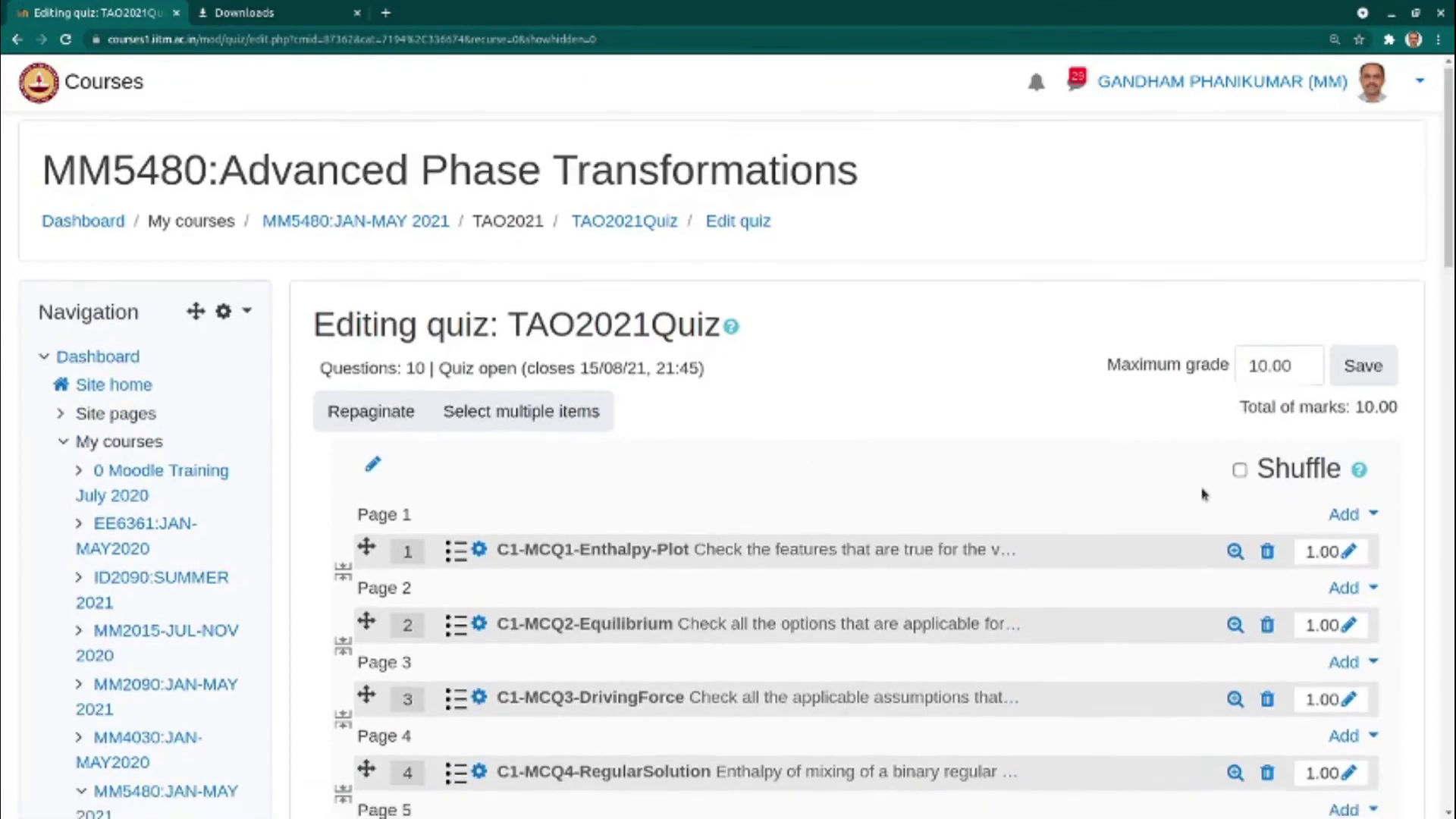
pyautogui.scroll(-8, 1203, 495)
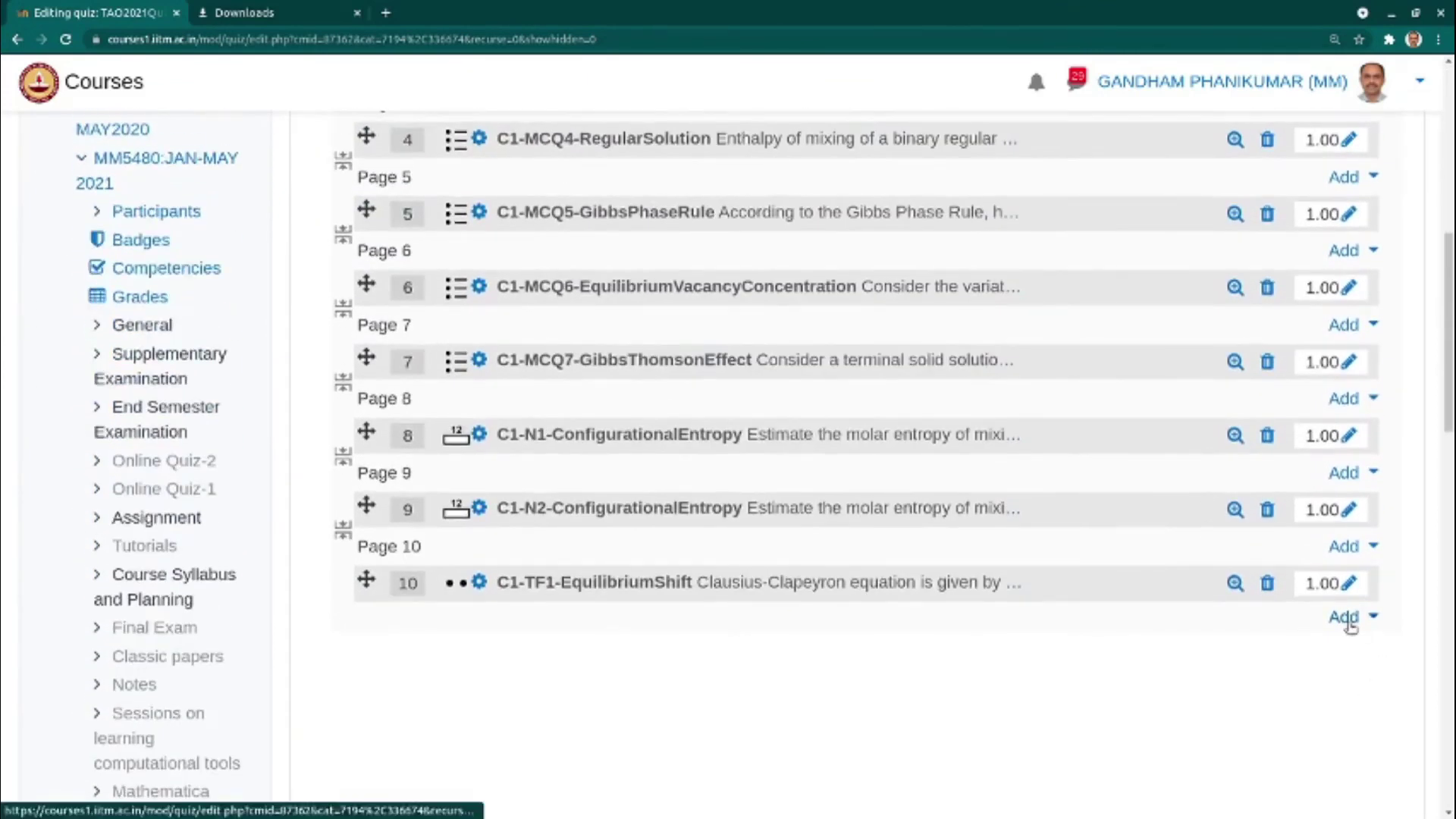
pyautogui.click(1349, 620)
pyautogui.click(1274, 727)
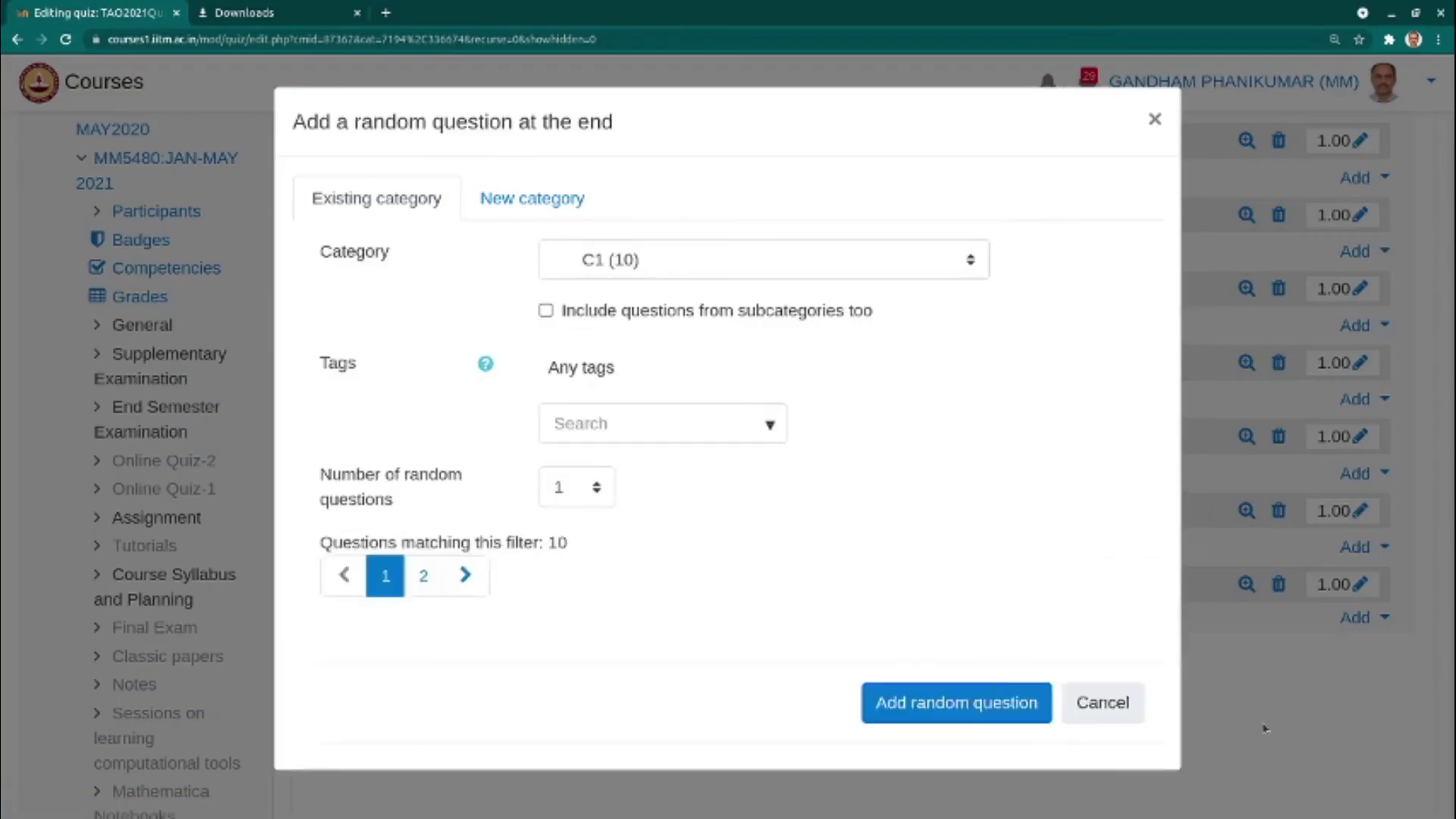
pyautogui.click(563, 493)
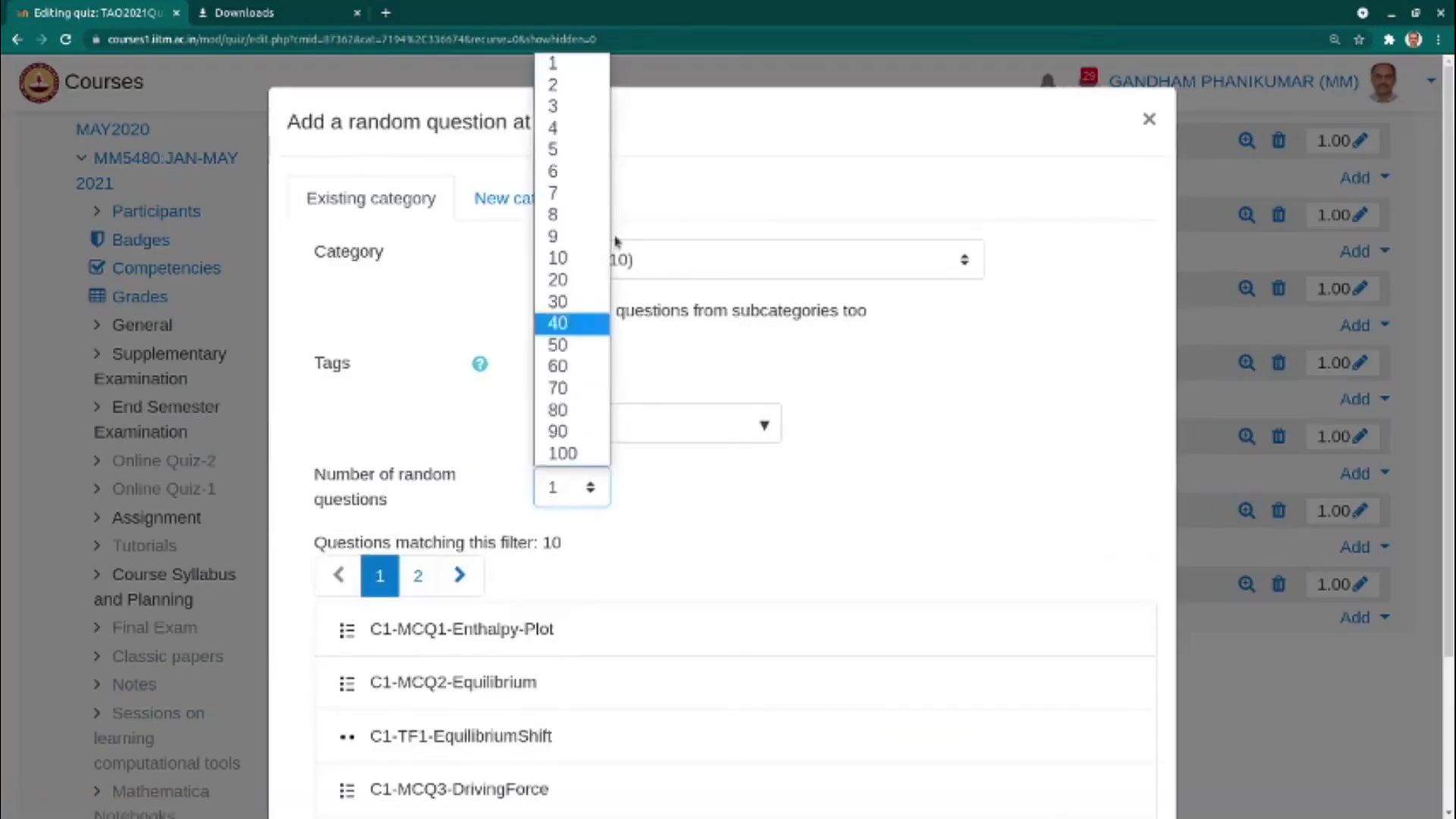
pyautogui.click(599, 107)
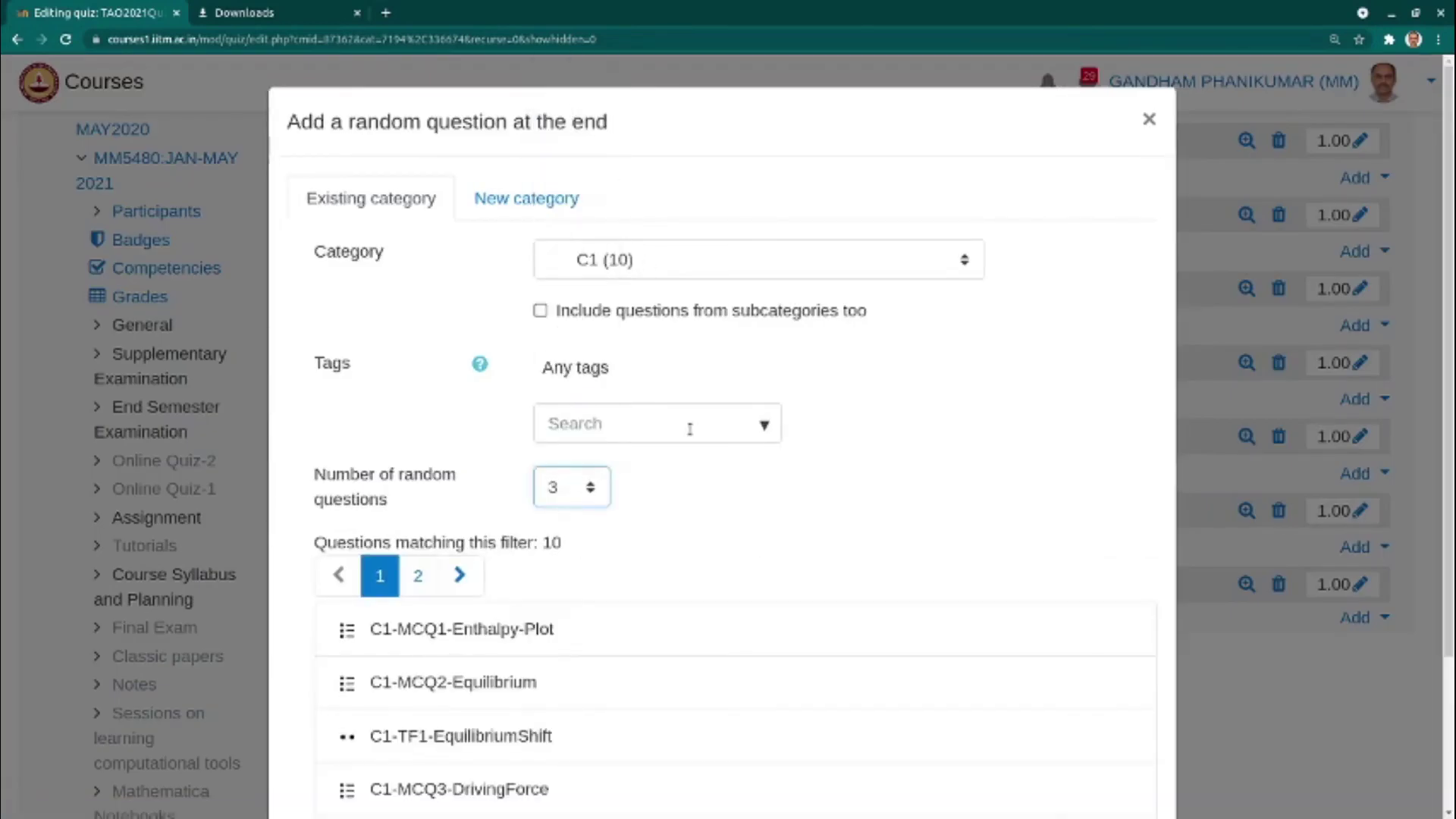
pyautogui.click(626, 260)
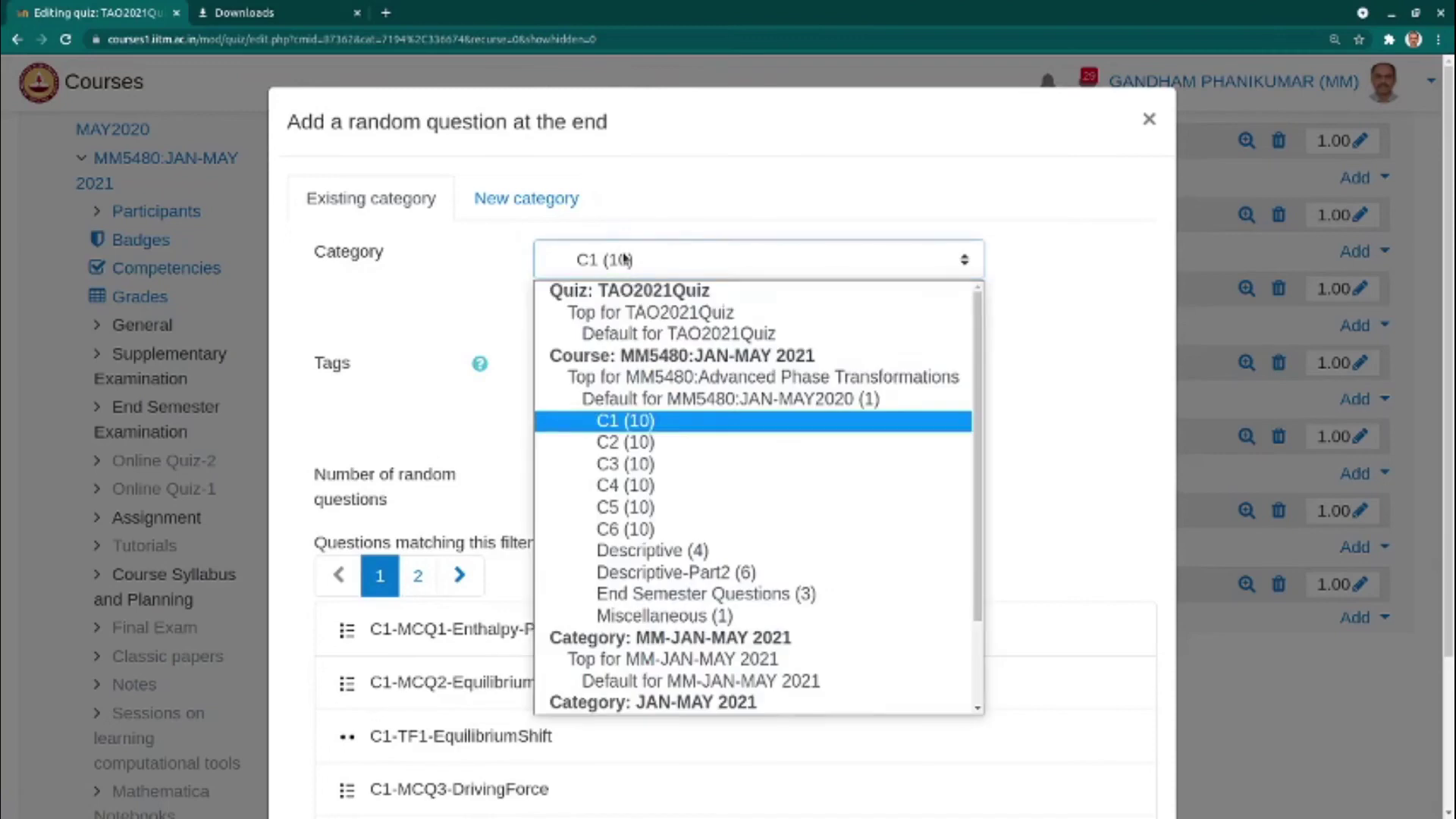
pyautogui.click(638, 437)
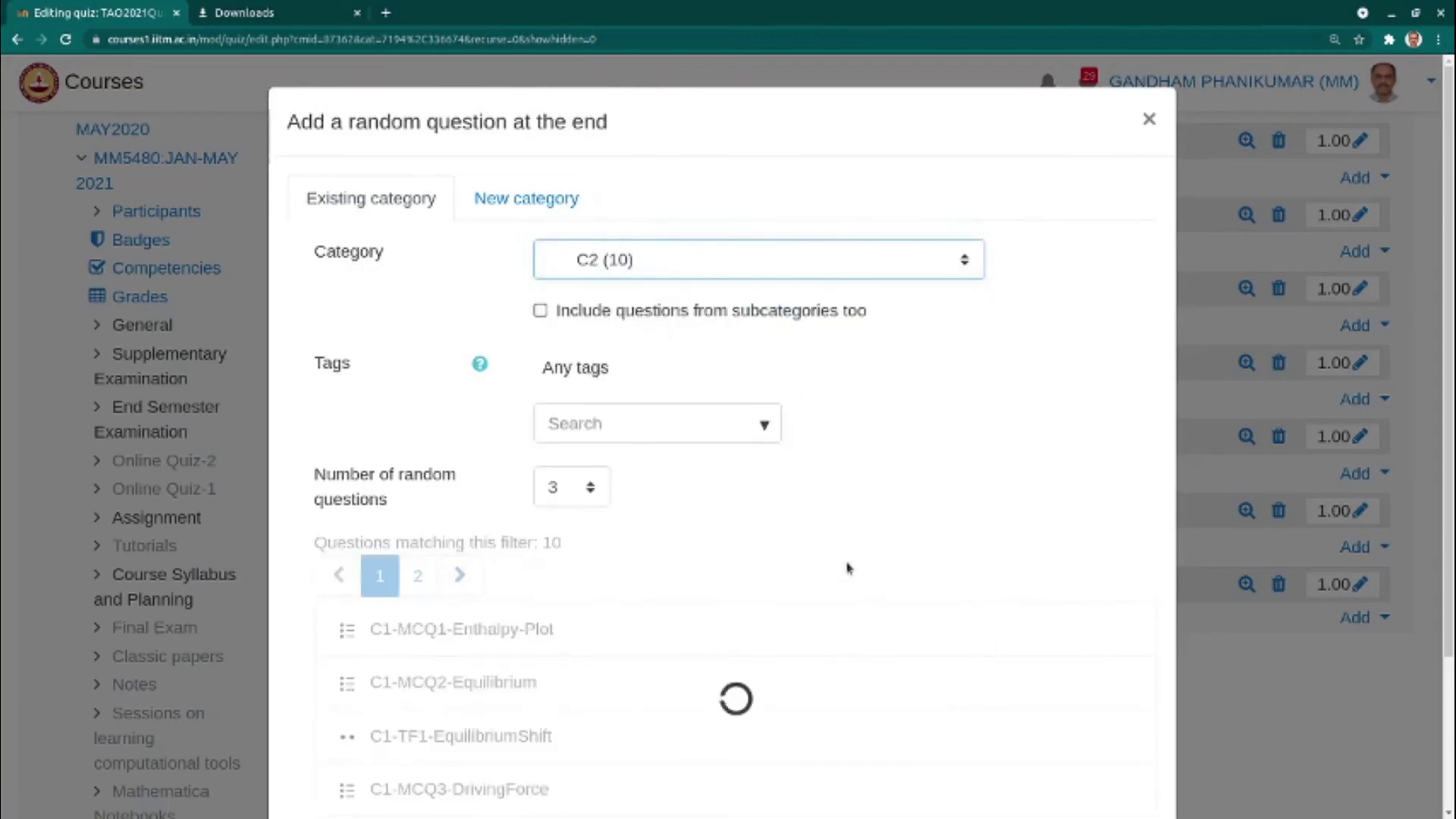
pyautogui.scroll(-2, 933, 497)
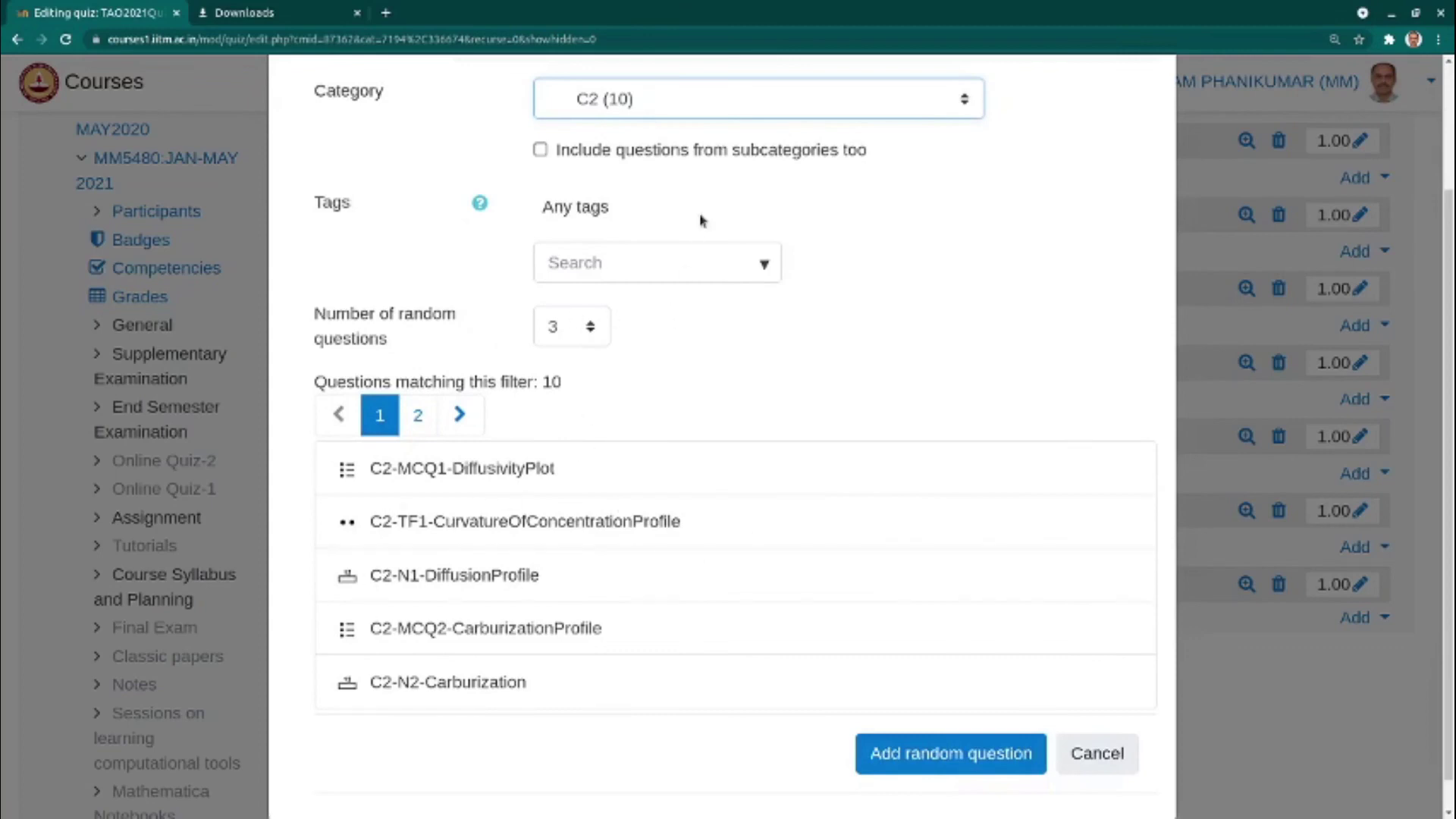
pyautogui.click(973, 766)
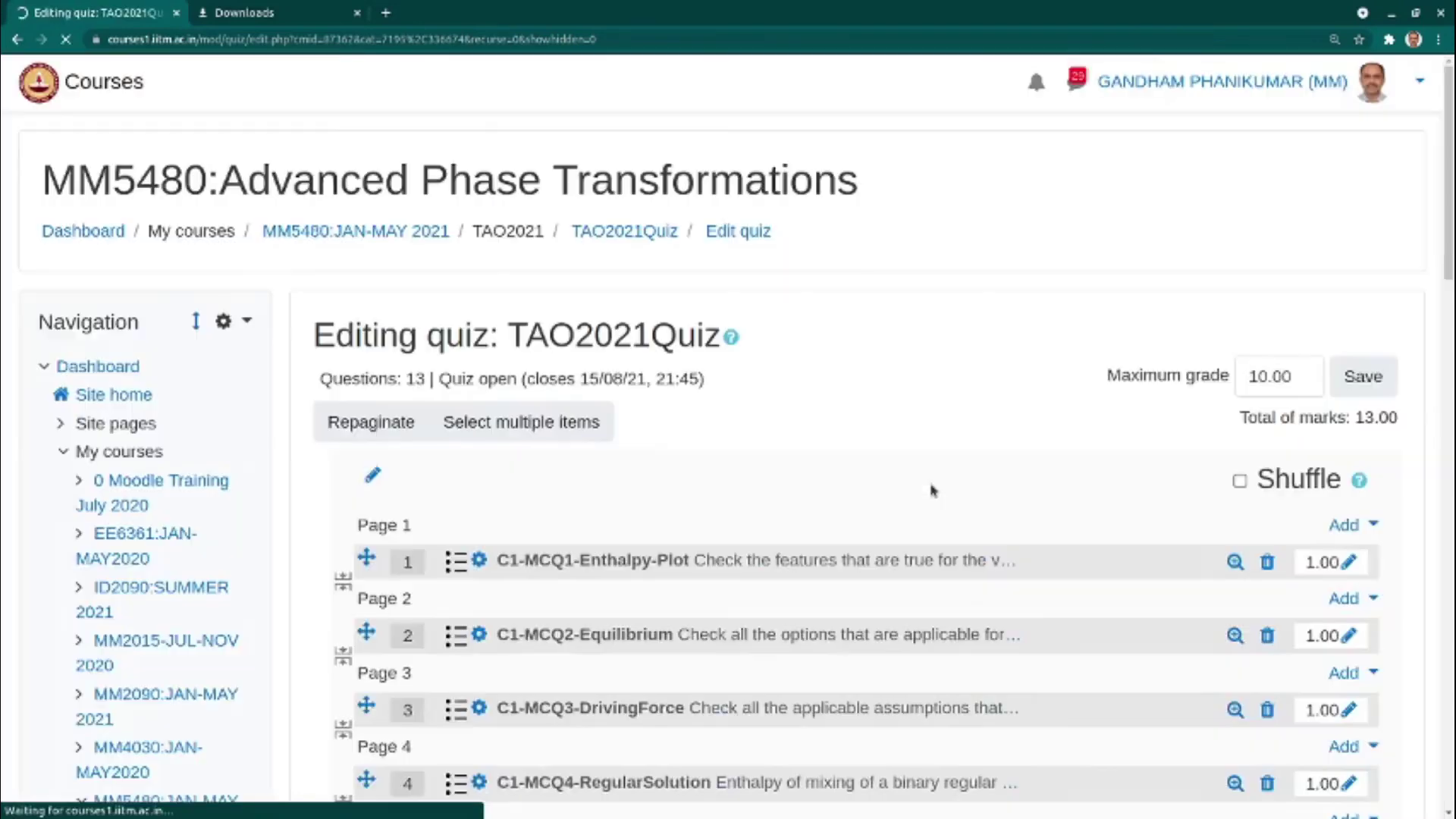
# Step: Set the mark of question 1, C1-MCQ1-Enthalpy-Plot, to 2.00
pyautogui.scroll(-5, 933, 489)
pyautogui.scroll(-6, 933, 490)
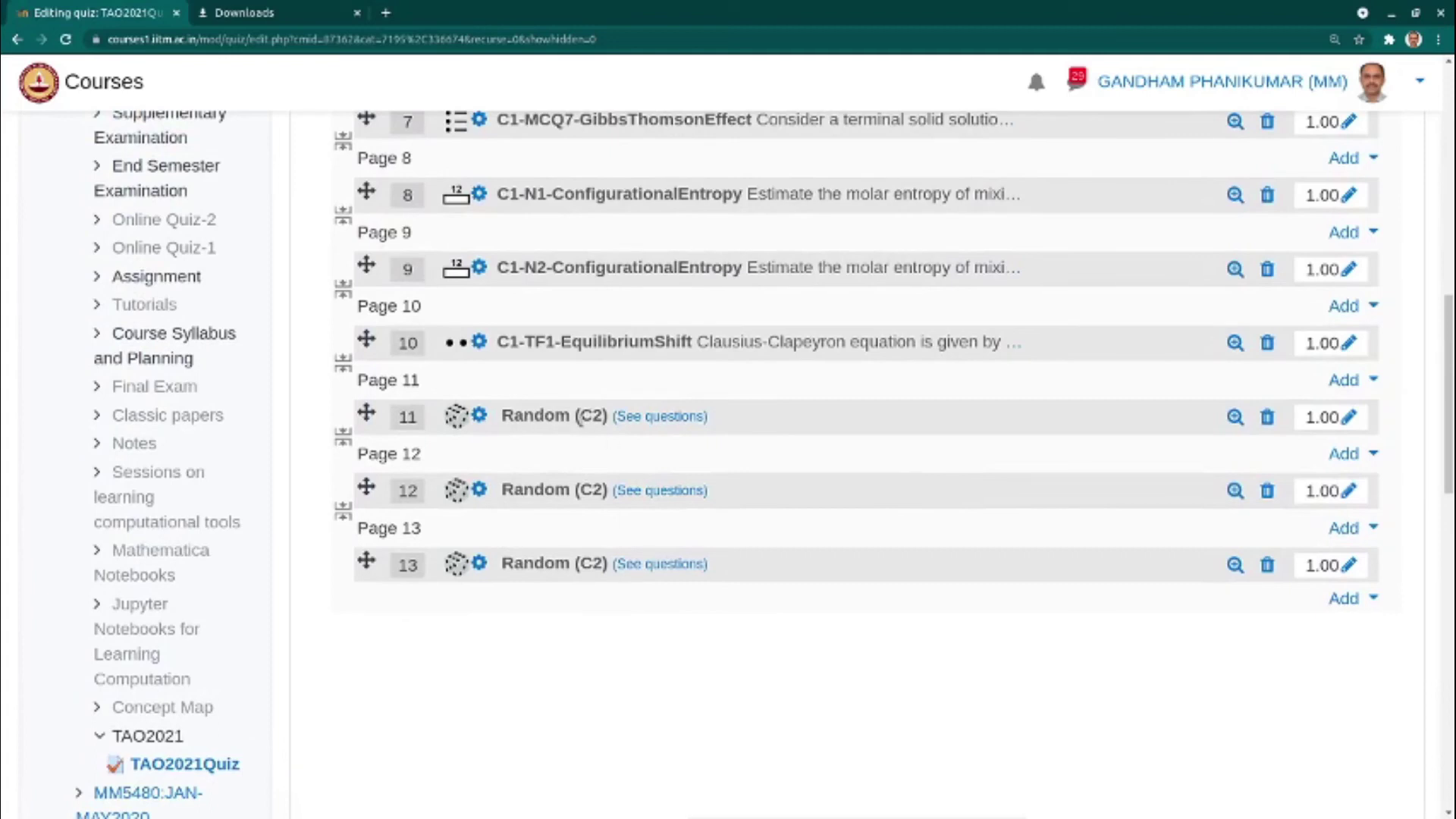
pyautogui.scroll(3, 839, 579)
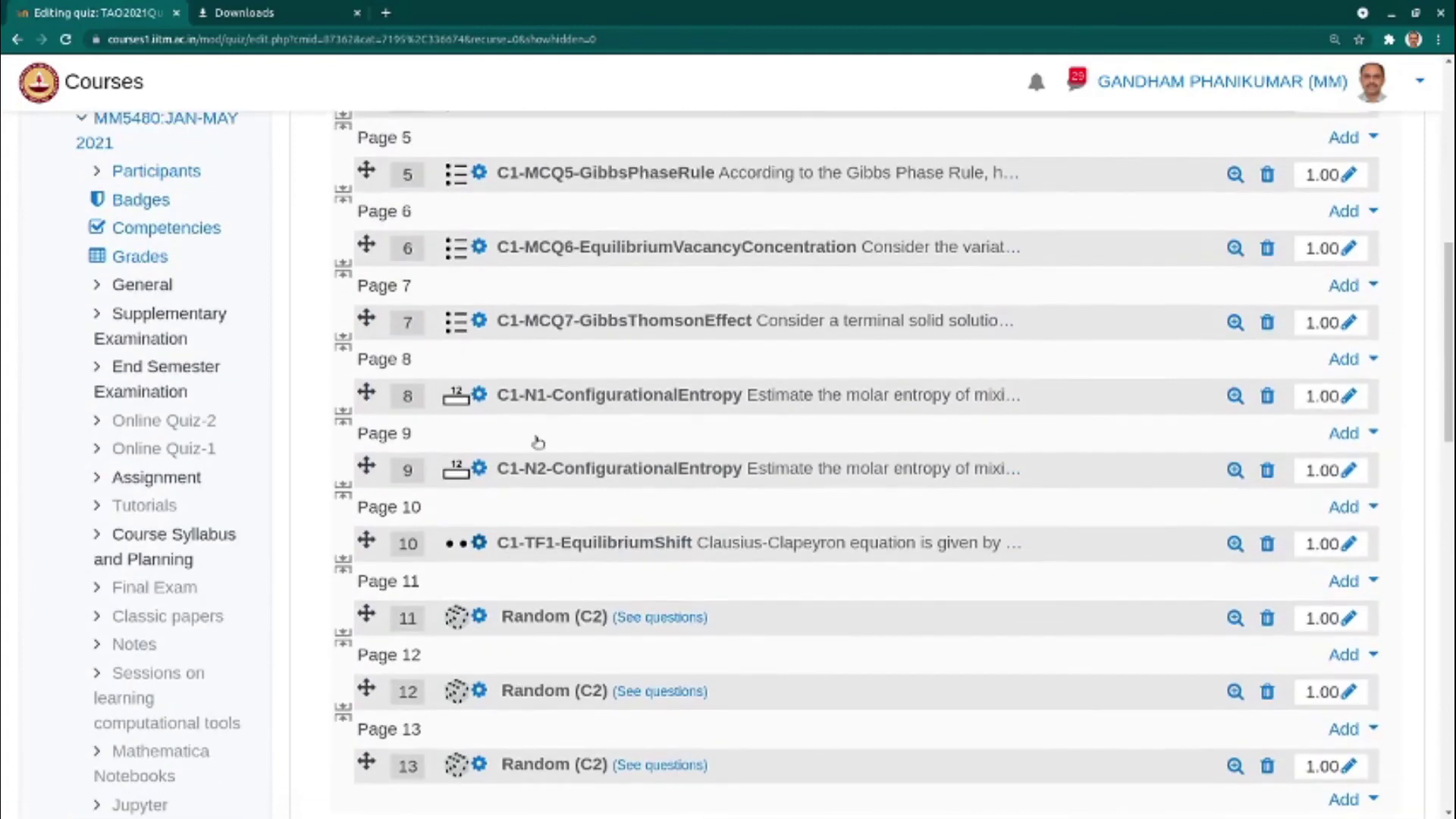
pyautogui.scroll(-3, 656, 544)
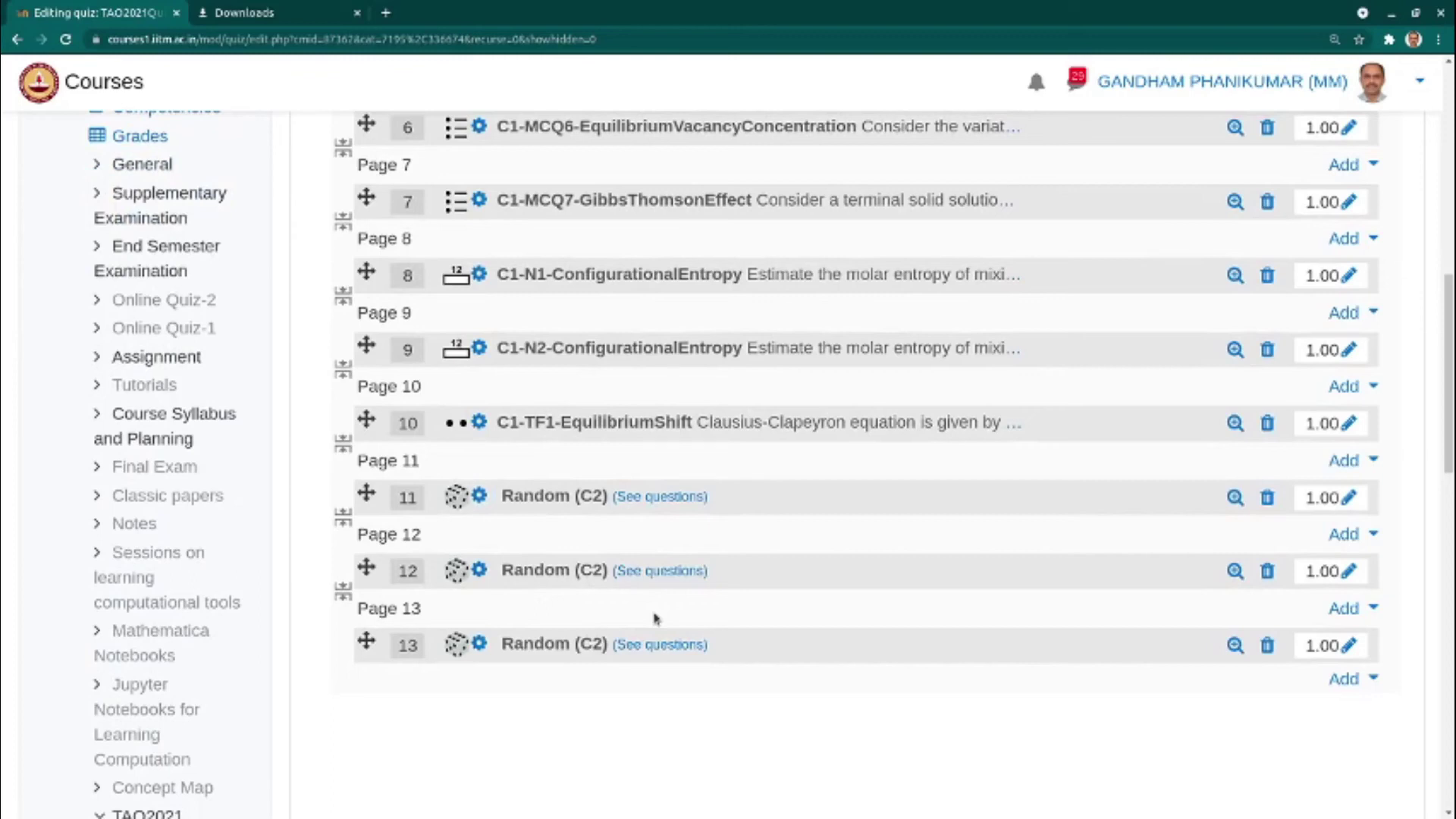
pyautogui.scroll(8, 656, 618)
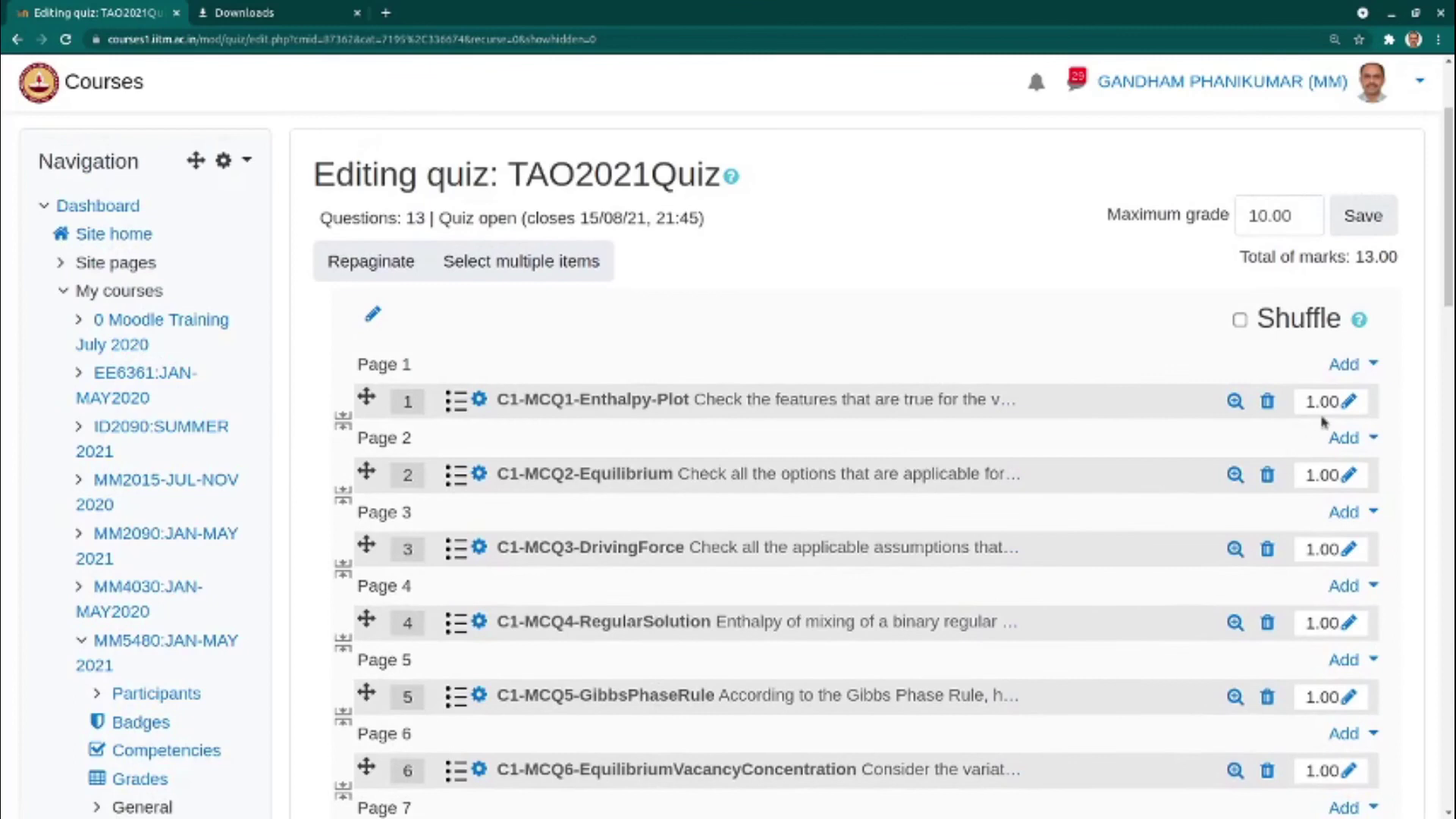
pyautogui.click(1349, 402)
pyautogui.write('2.')
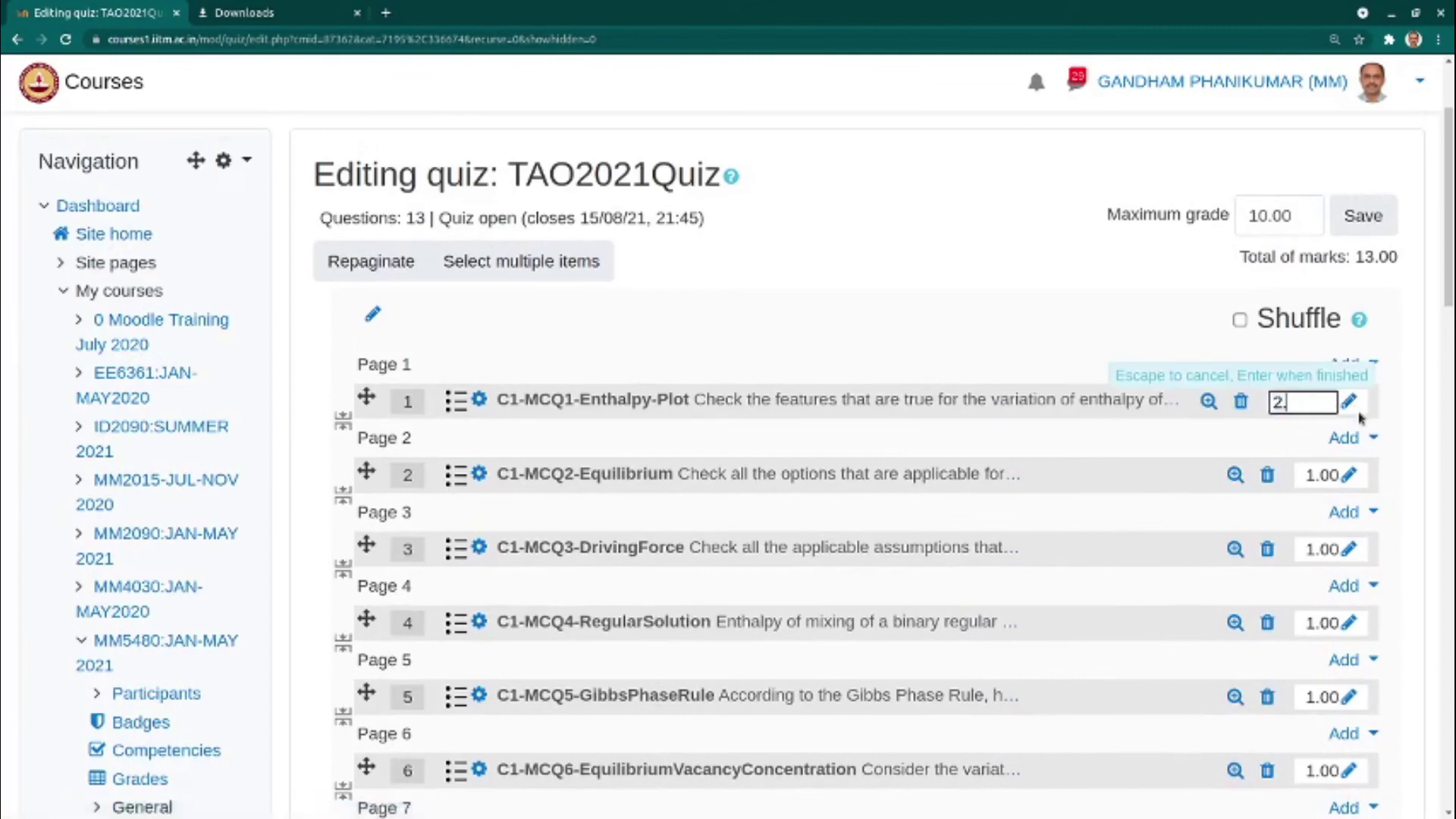
pyautogui.write('00')
pyautogui.press('Return')
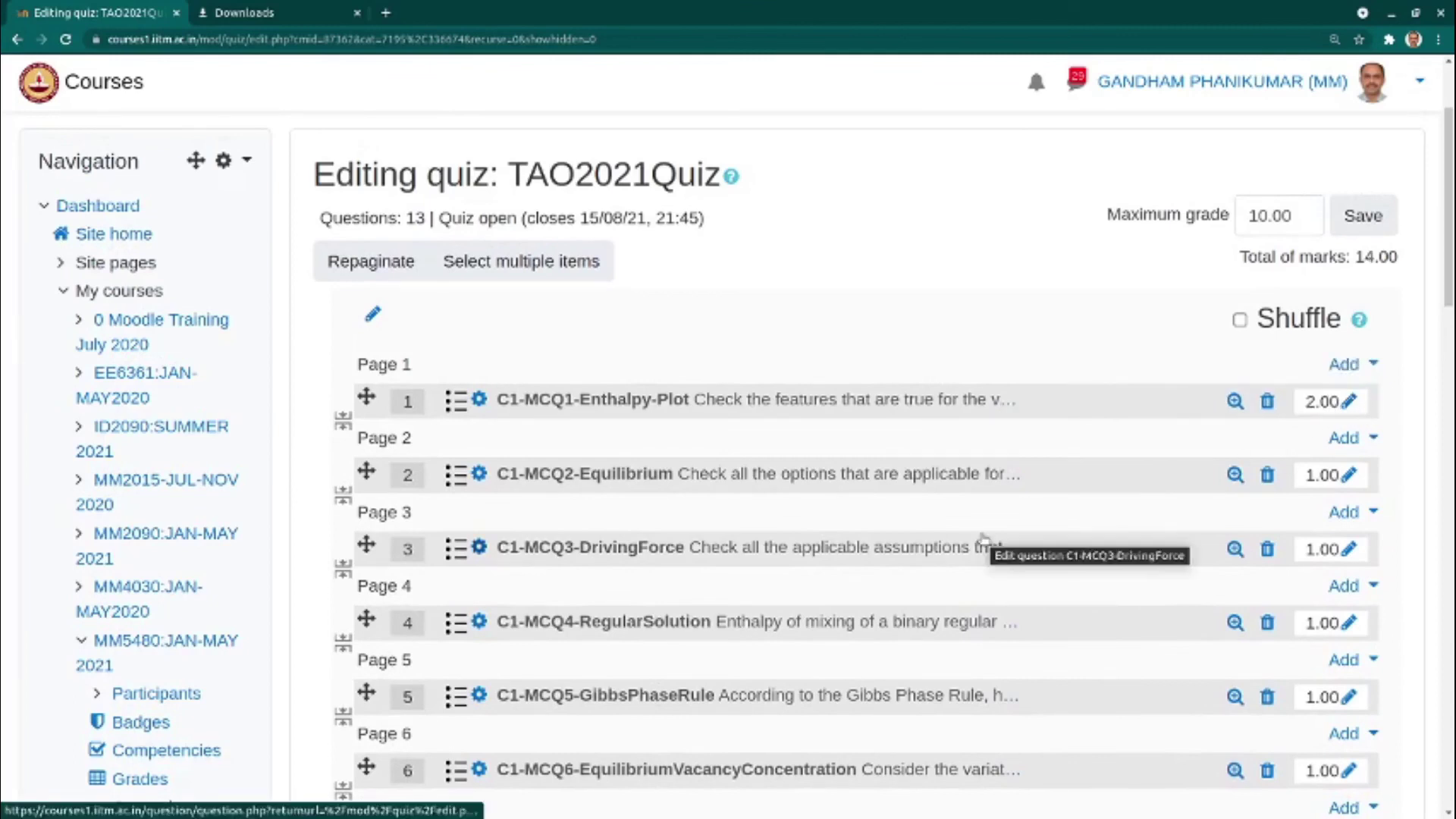
# Step: Set the quiz's maximum grade to 14.00 and save it
pyautogui.scroll(-8, 983, 535)
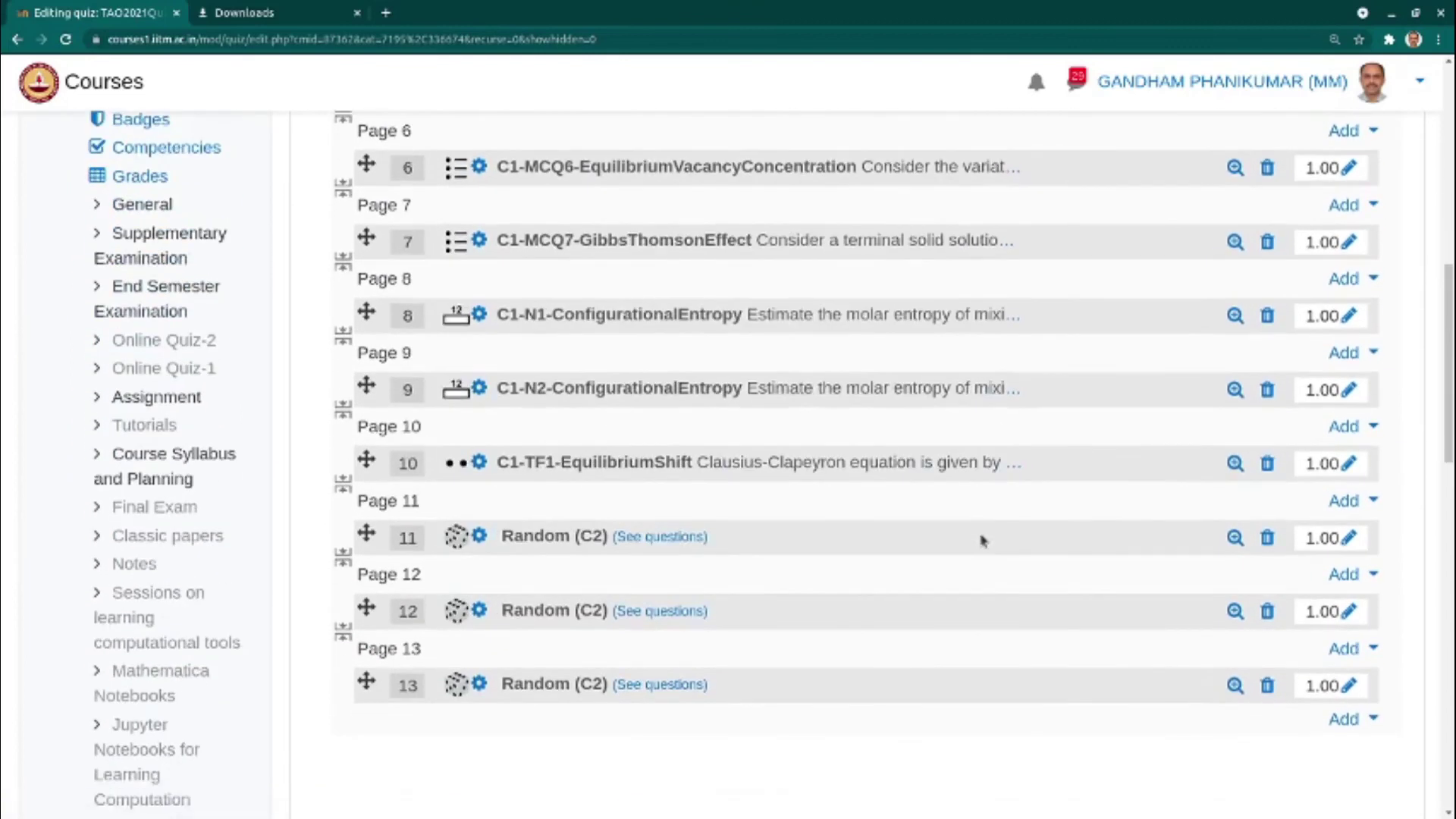
pyautogui.scroll(8, 983, 540)
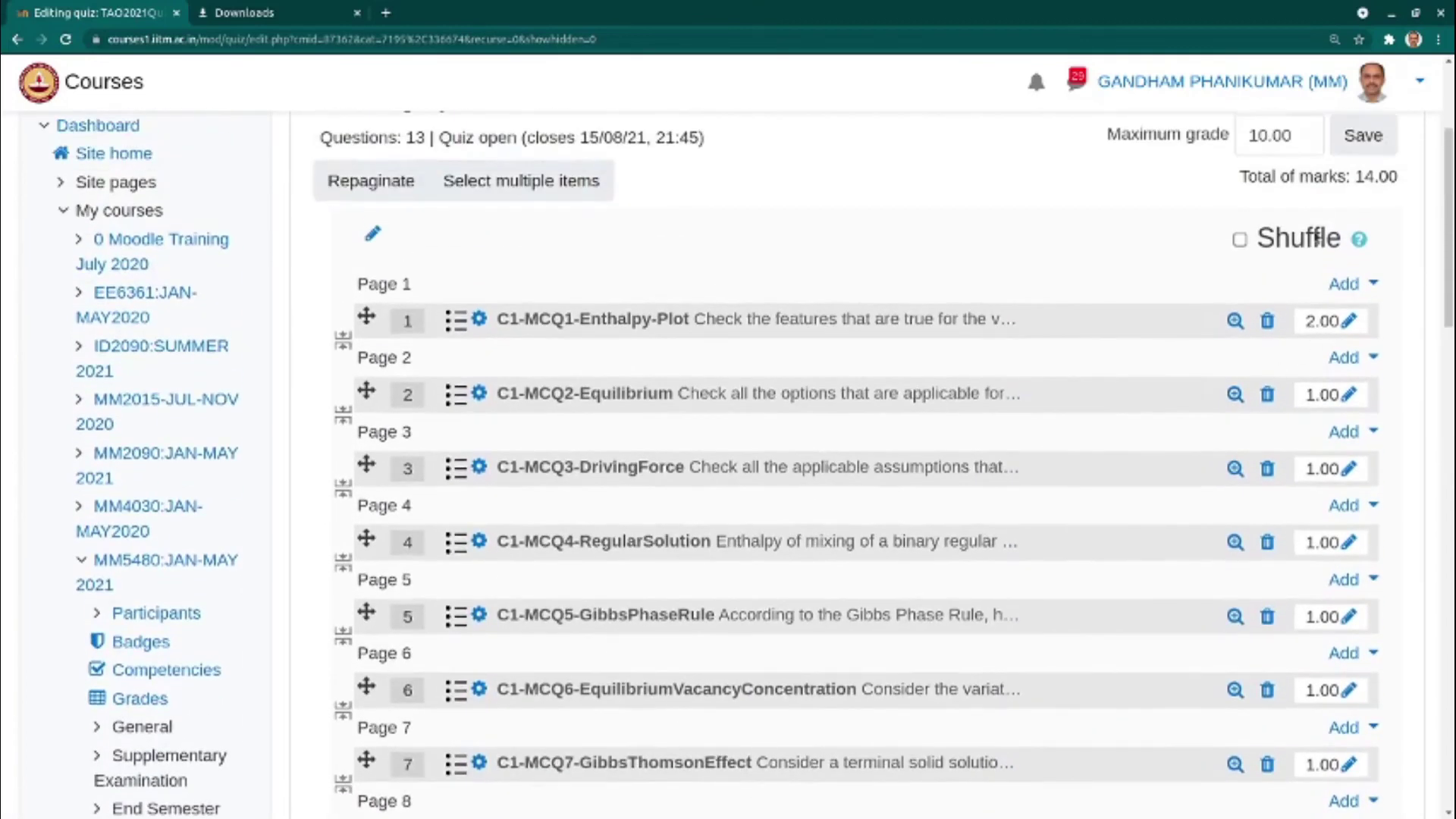
pyautogui.scroll(3, 1318, 237)
pyautogui.click(1261, 343)
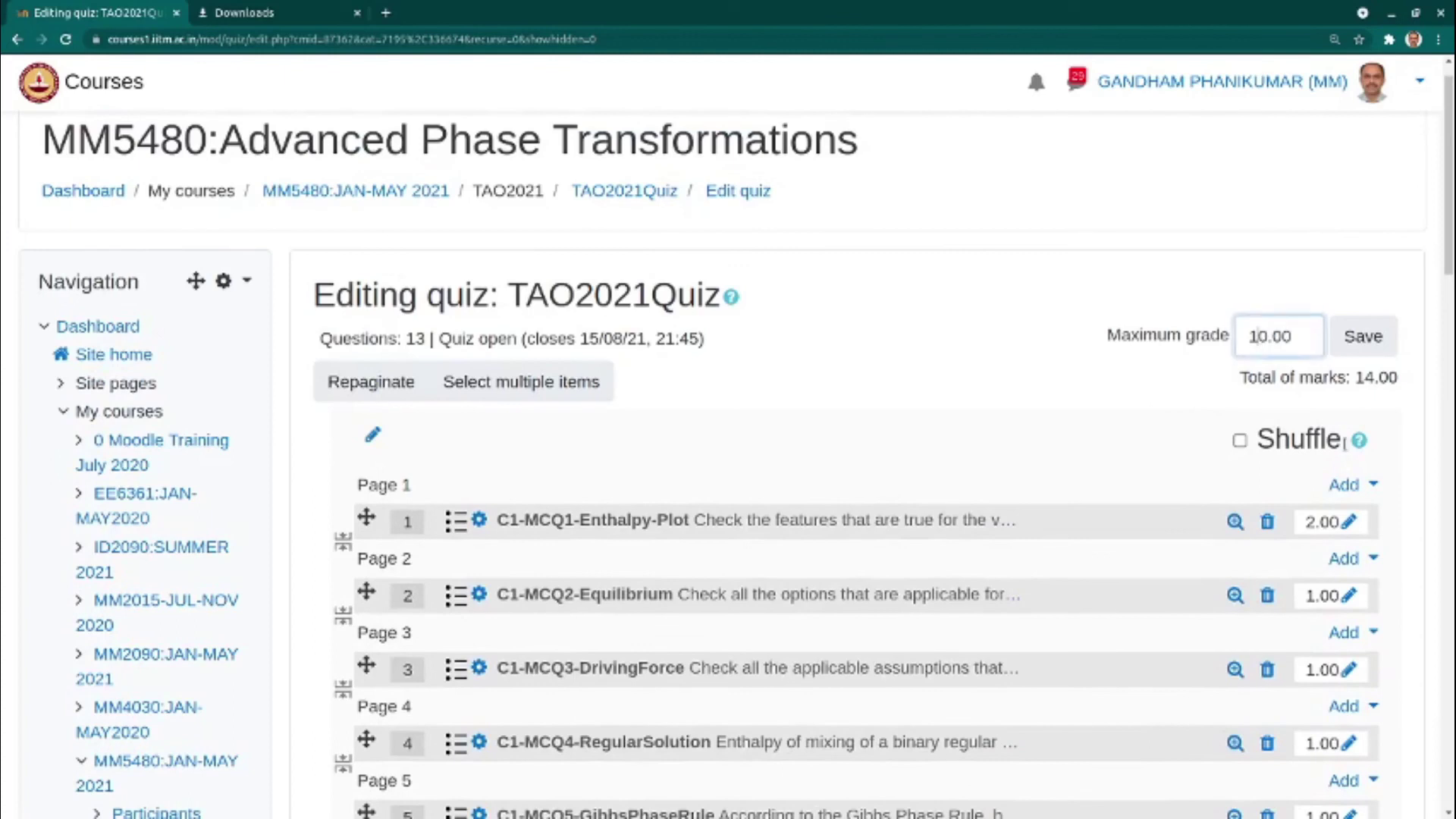
pyautogui.press('Delete')
pyautogui.write('4')
pyautogui.click(1362, 347)
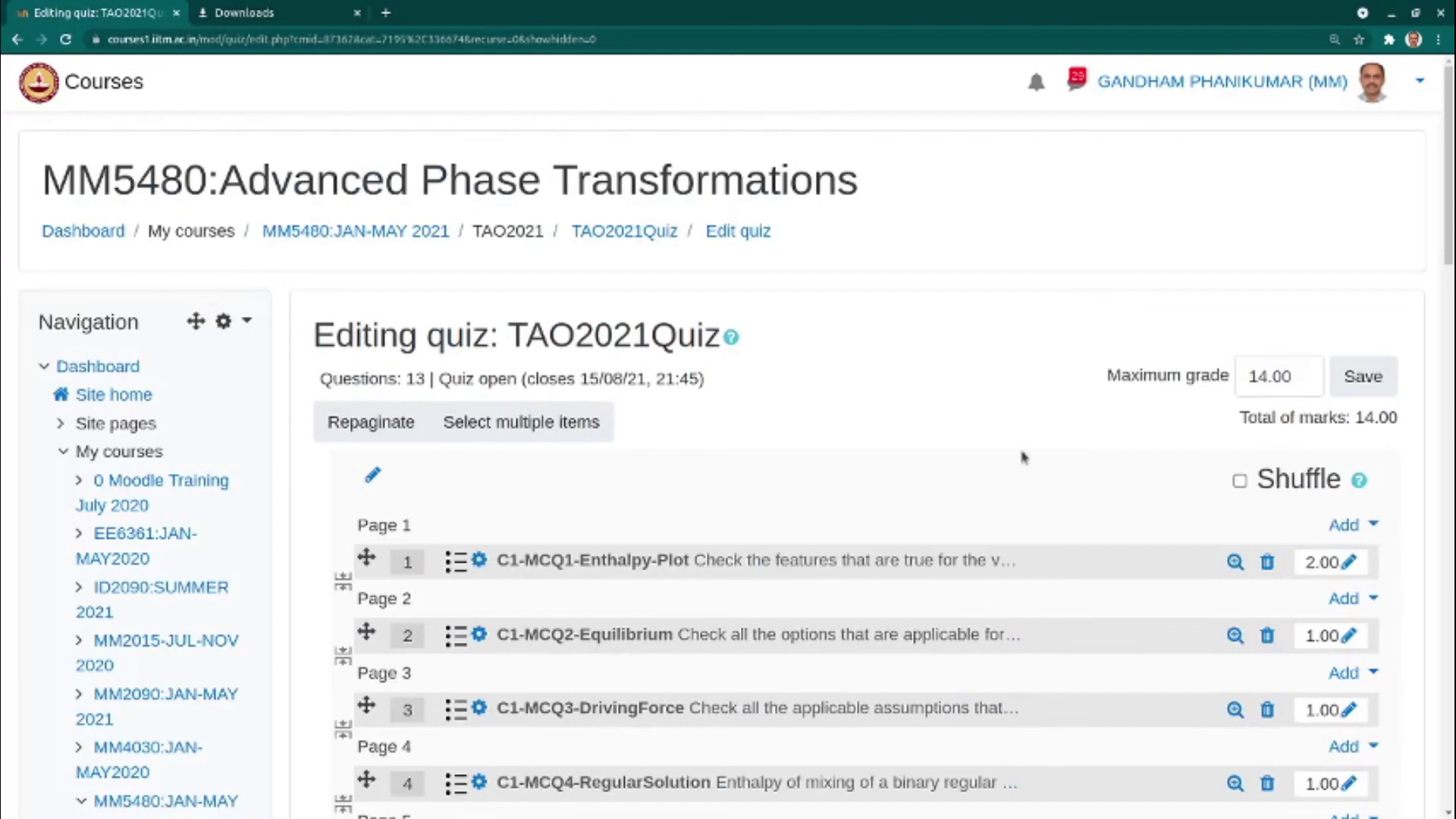
# Step: Return to the MM5480:JAN-MAY 2021 course page and reopen TAO2021Quiz from its TAO2021 section
pyautogui.scroll(-10, 963, 481)
pyautogui.scroll(-3, 963, 480)
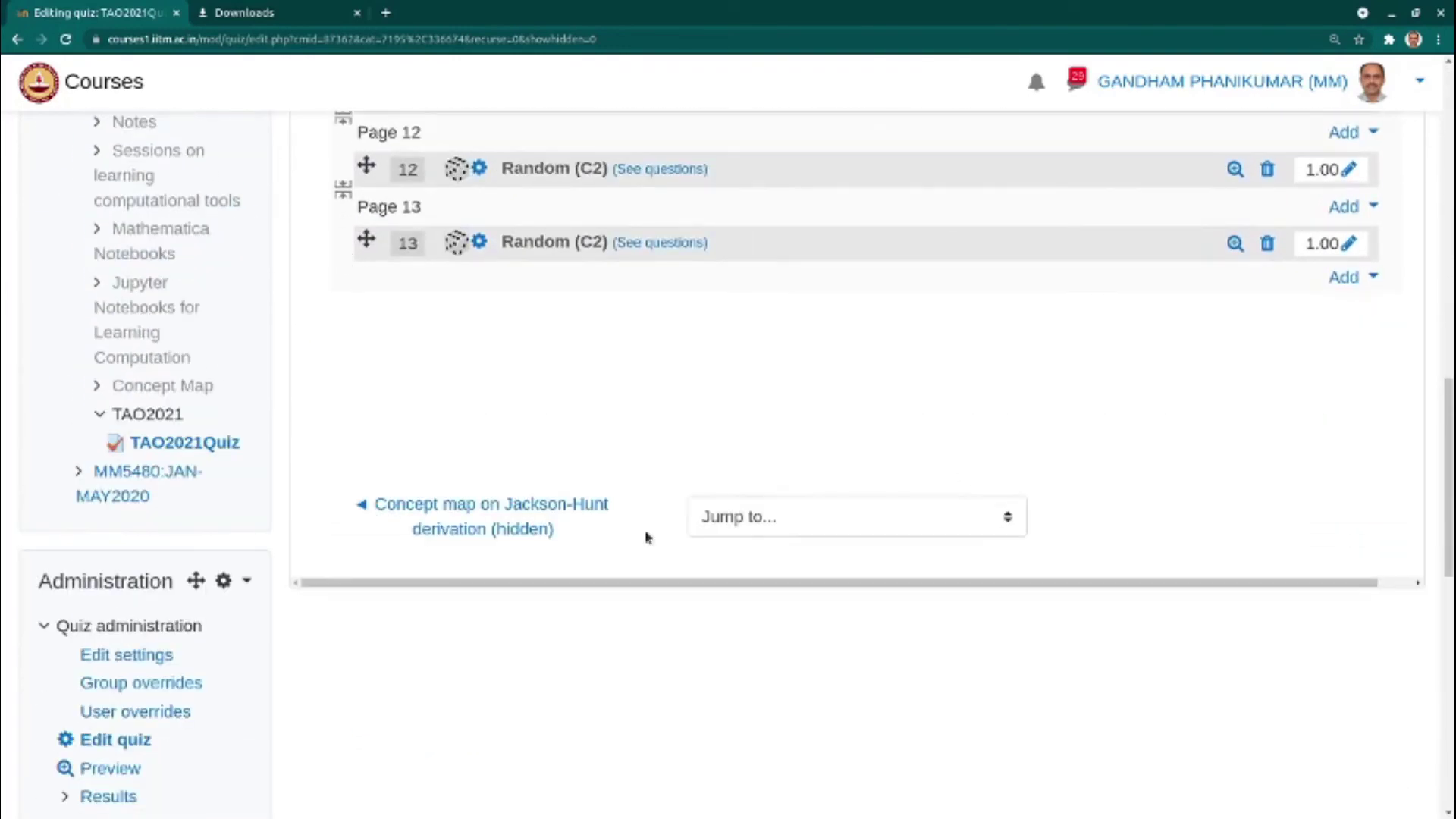
pyautogui.scroll(15, 628, 530)
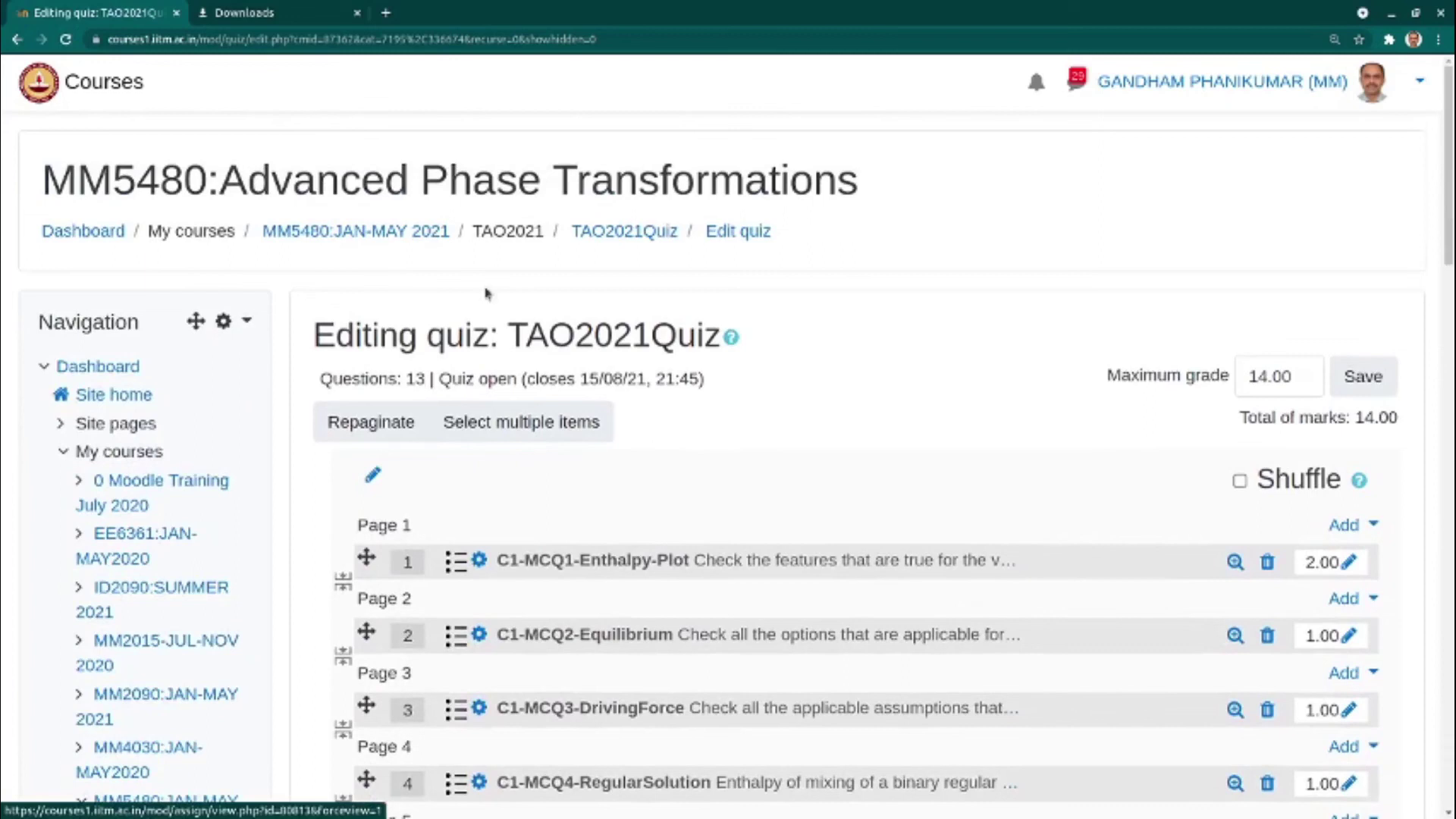
pyautogui.click(416, 239)
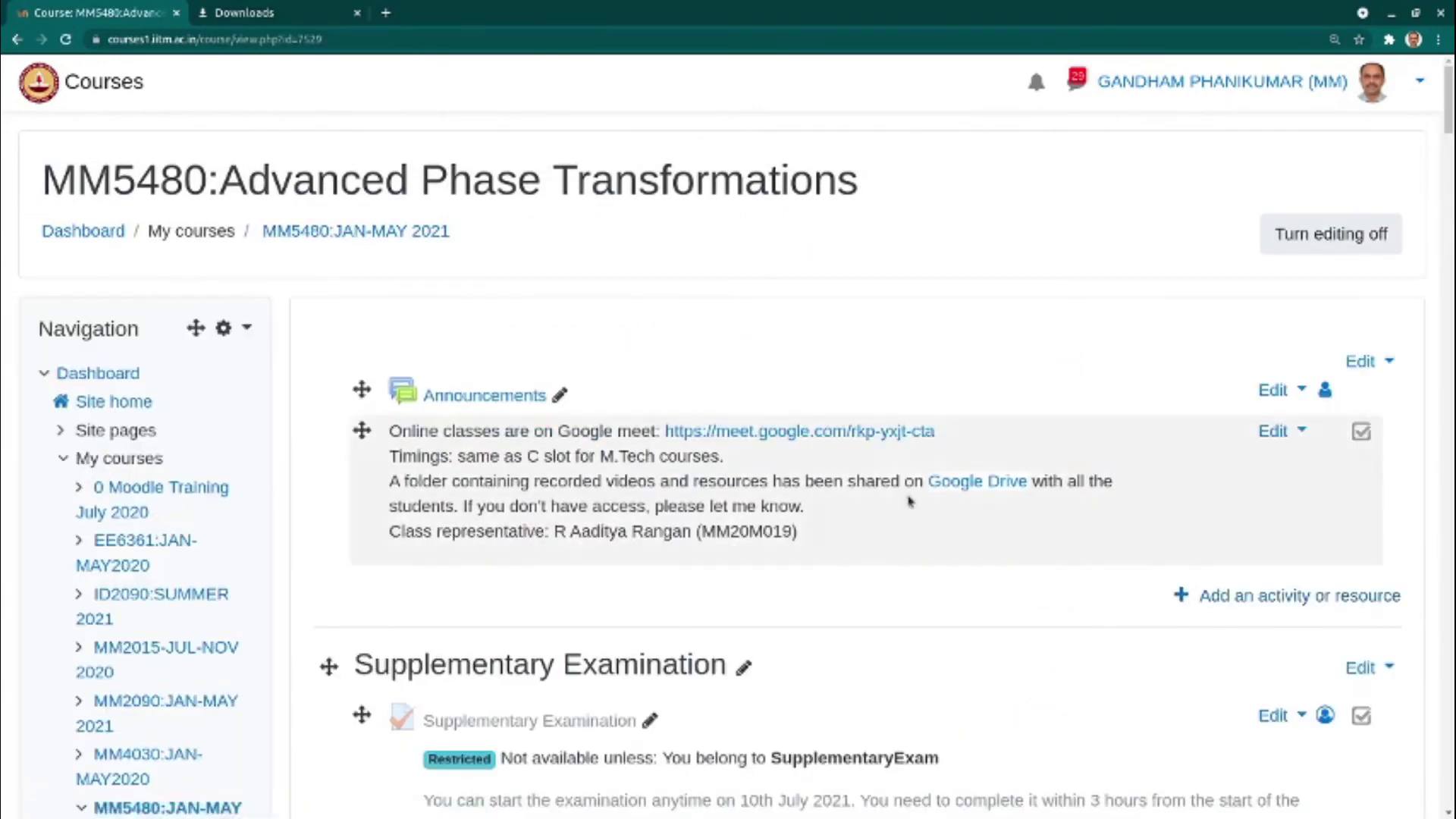
pyautogui.scroll(-15, 1017, 544)
pyautogui.moveTo(1447, 216); pyautogui.dragTo(1447, 766)
pyautogui.scroll(1, 759, 588)
pyautogui.click(513, 492)
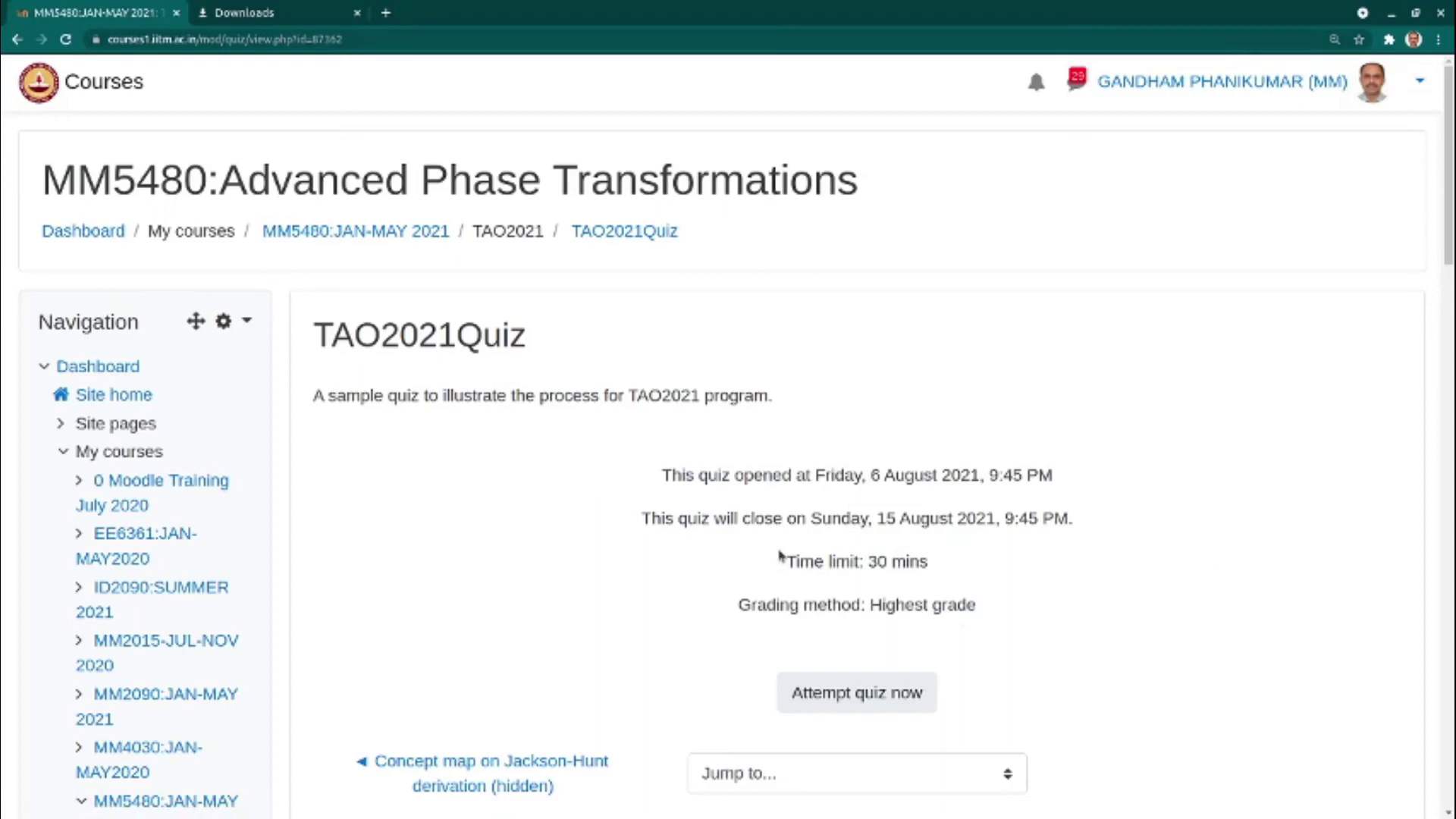
# Step: Examine the quiz administration options available for TAO2021Quiz
pyautogui.scroll(-10, 491, 575)
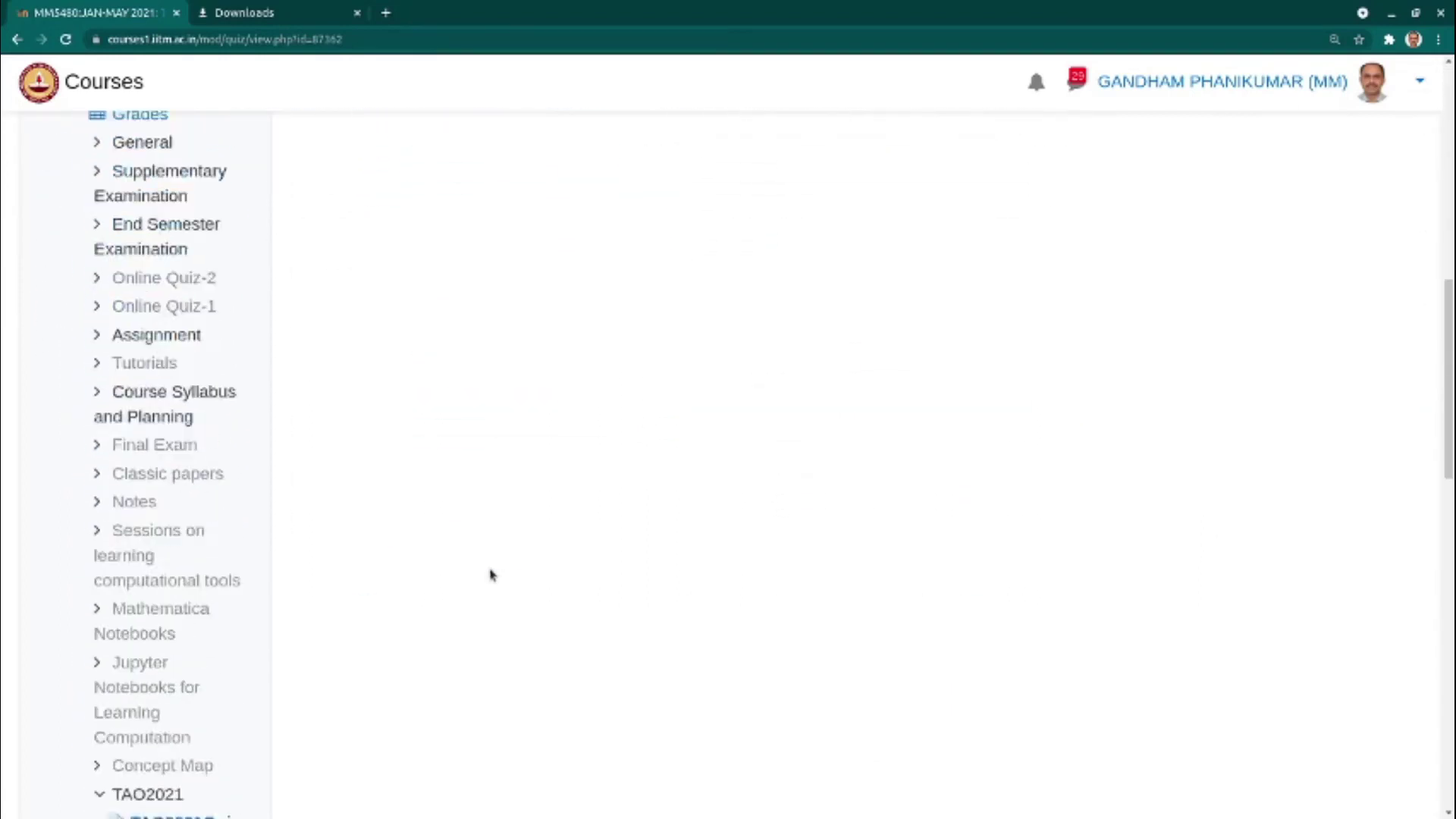
pyautogui.scroll(-12, 491, 575)
pyautogui.scroll(-3, 260, 627)
pyautogui.scroll(3, 169, 582)
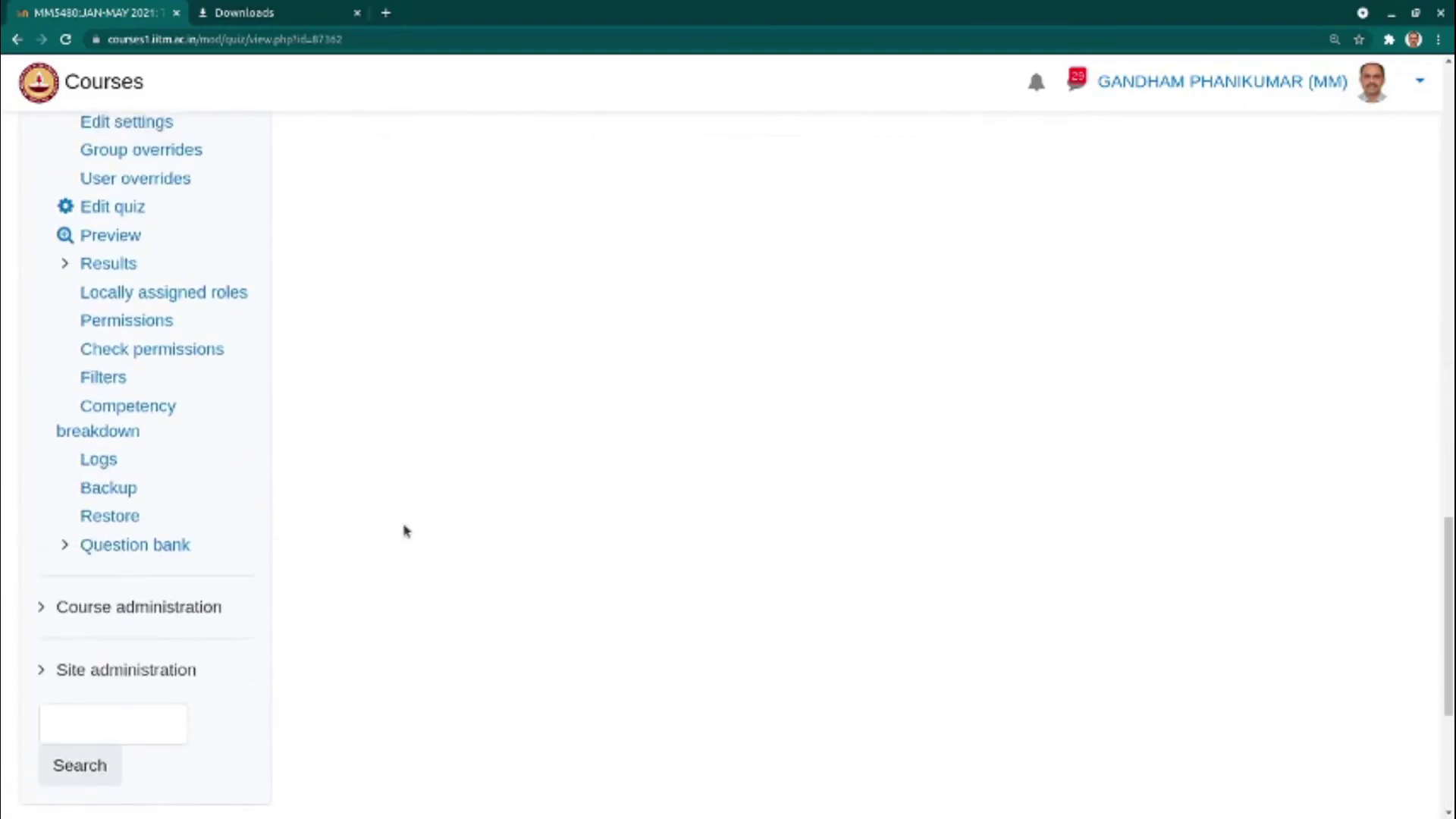
pyautogui.scroll(1, 406, 531)
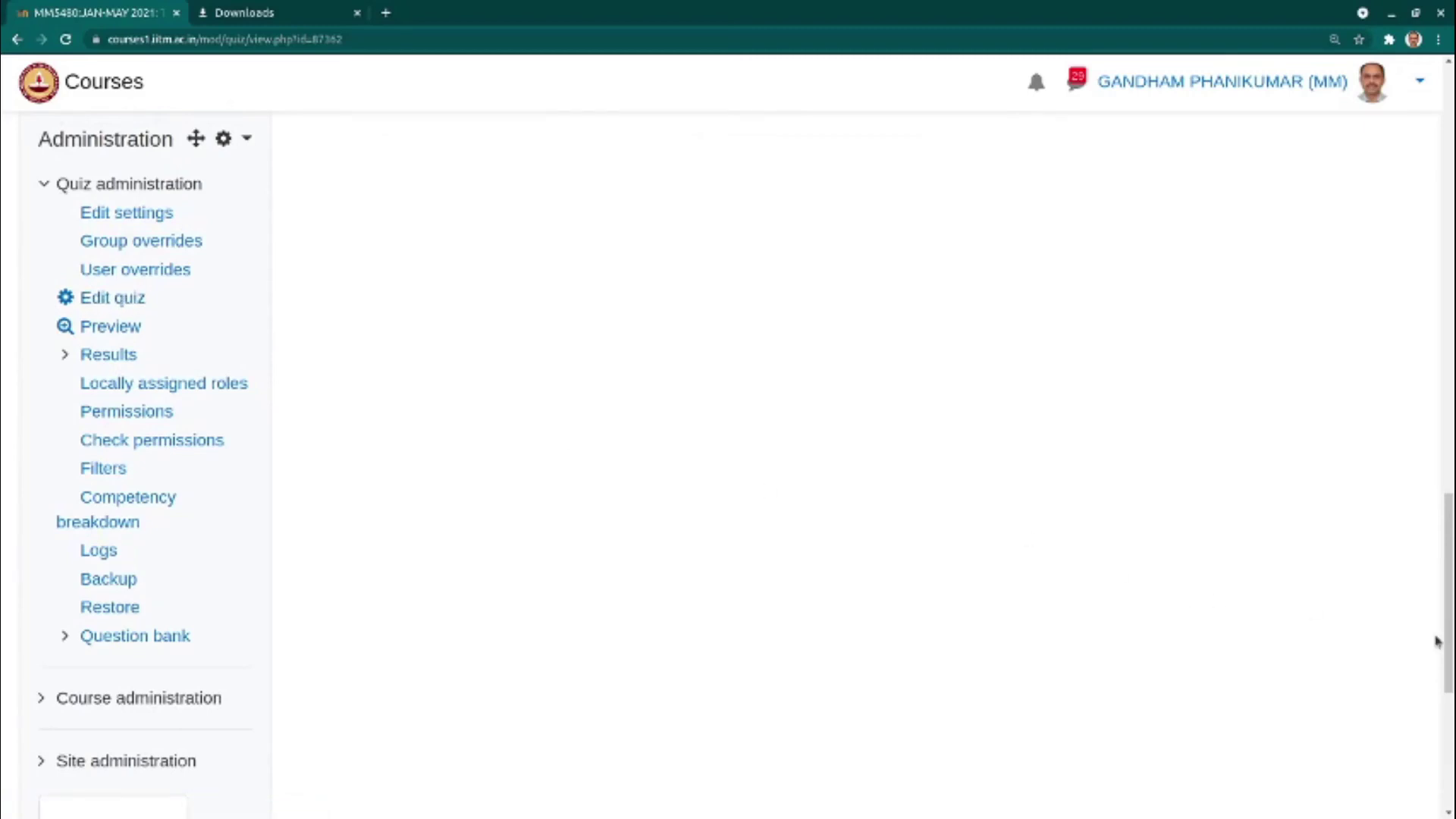
pyautogui.moveTo(1450, 643); pyautogui.dragTo(1441, 264)
pyautogui.scroll(2, 861, 497)
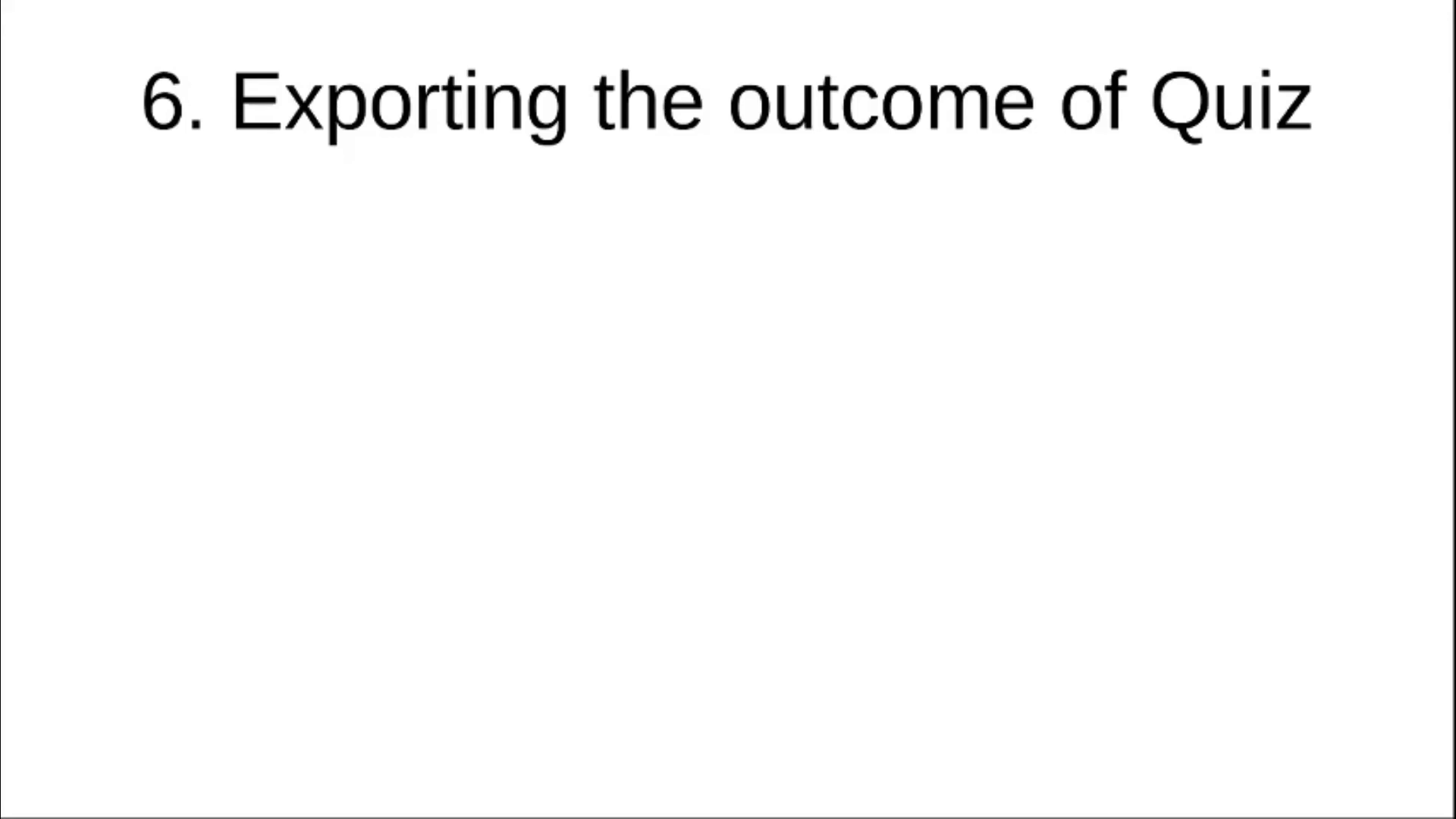
pyautogui.press('Right')
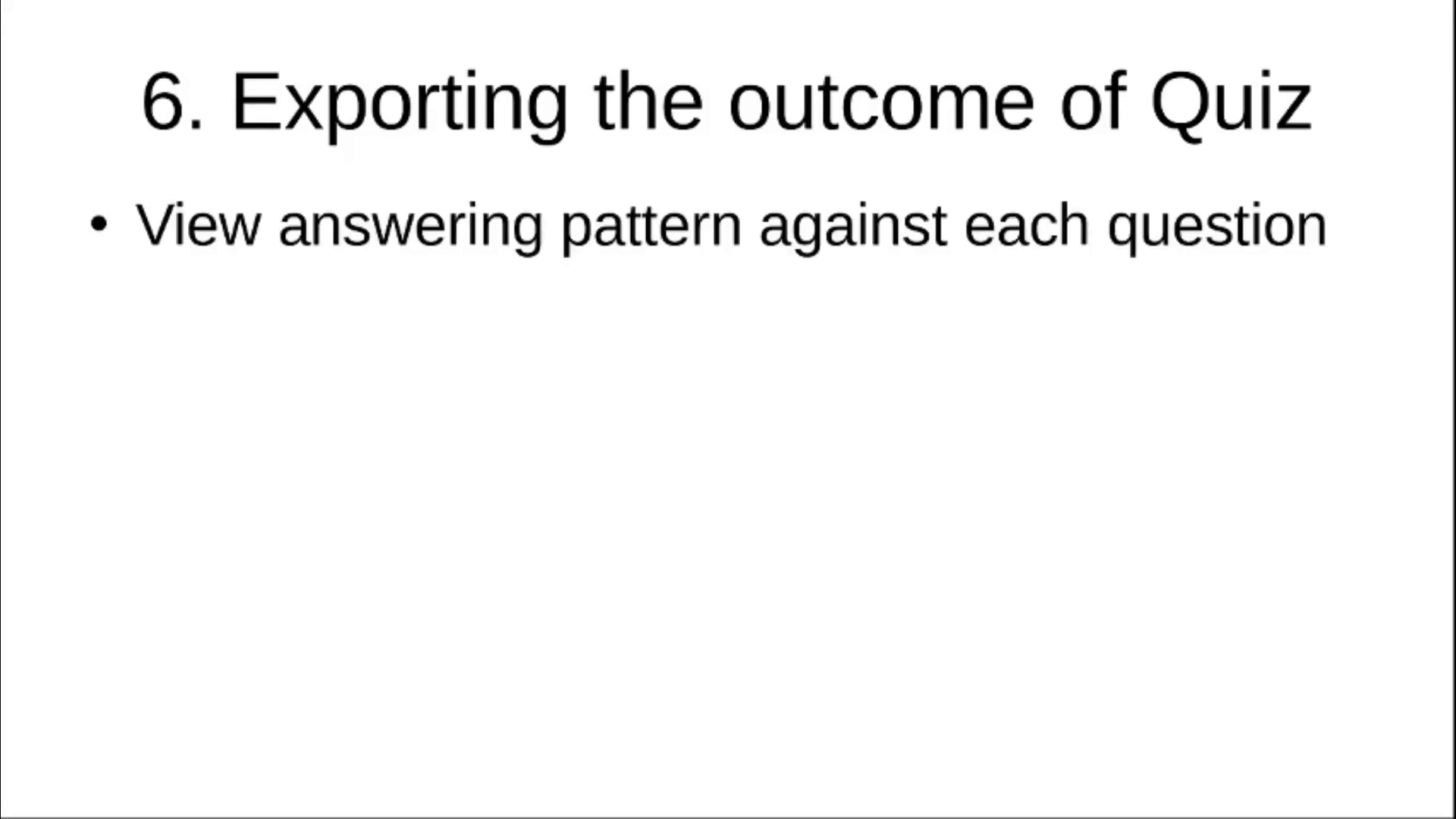